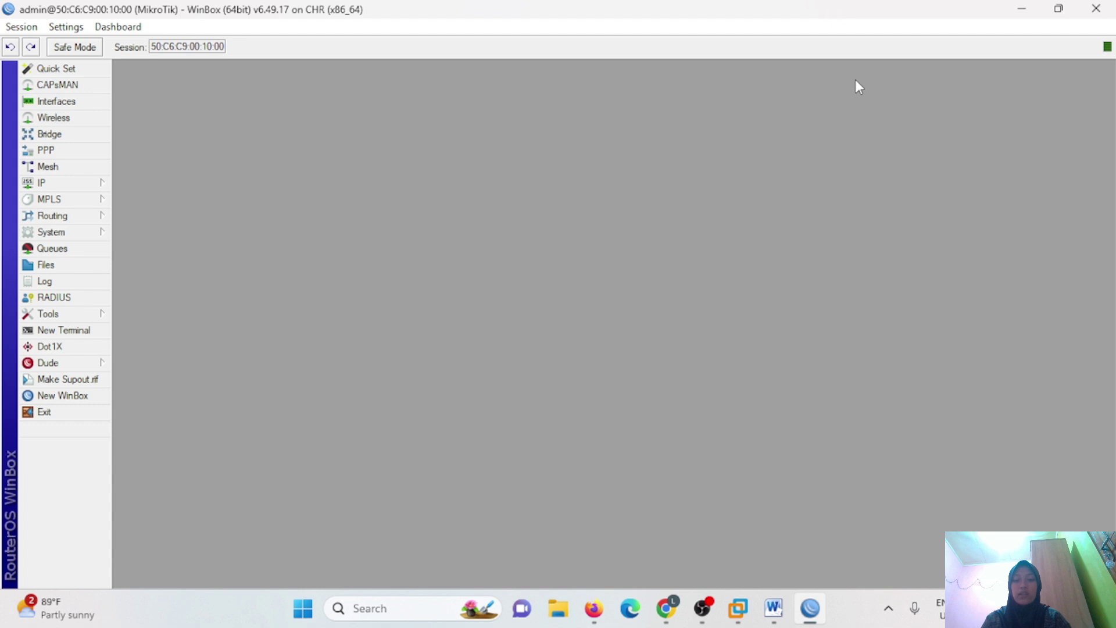
# Step: Open the router's firewall filter rules and start a new rule
pyautogui.click(40, 183)
pyautogui.click(160, 298)
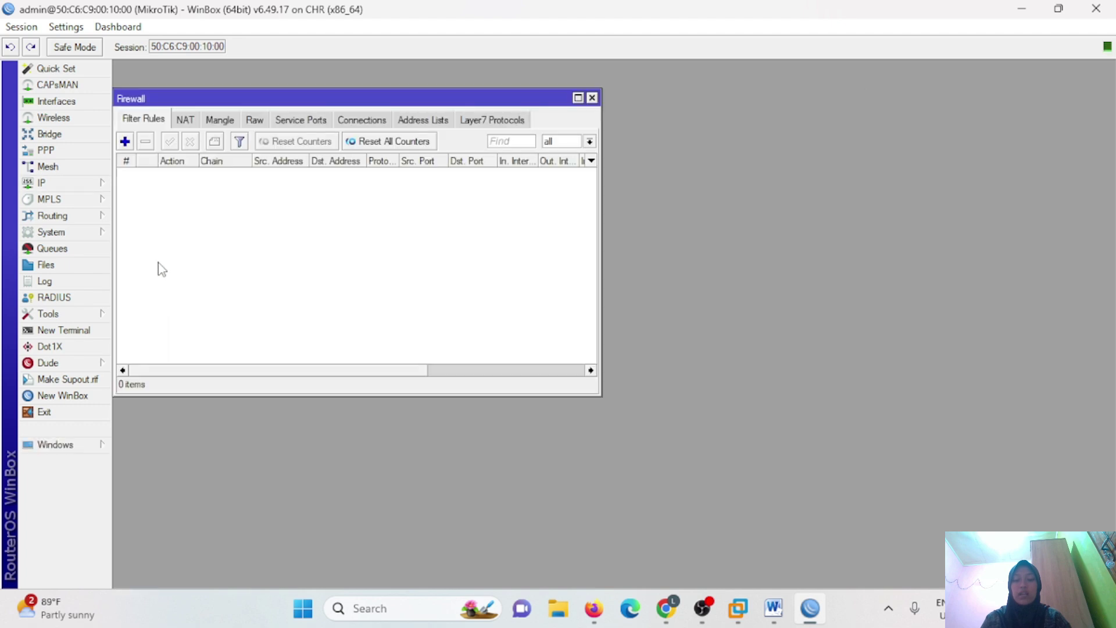
pyautogui.click(125, 144)
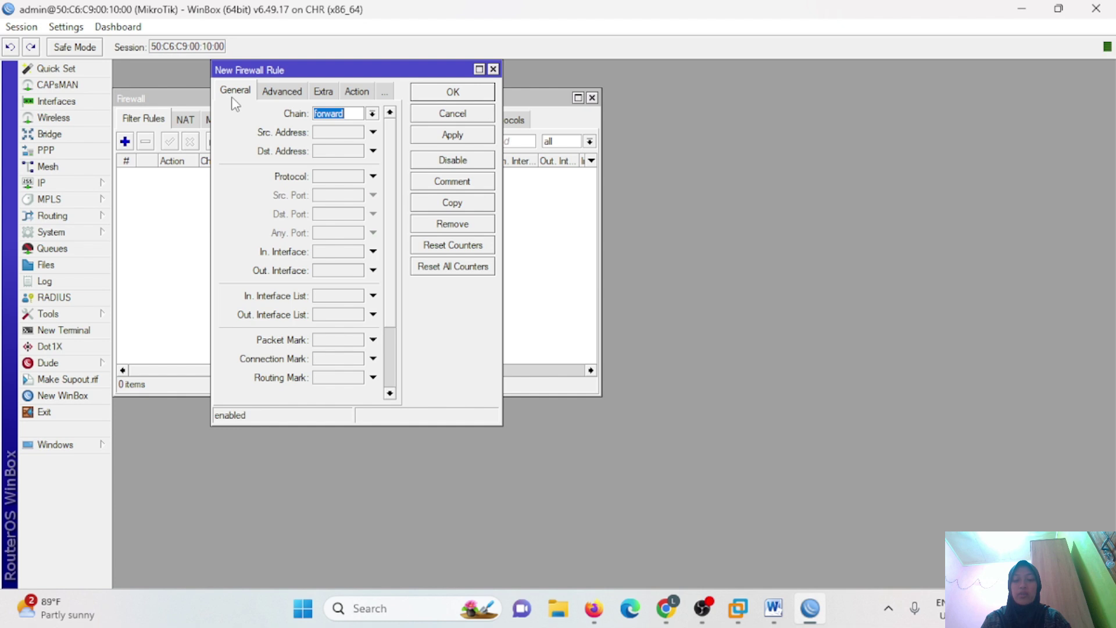
# Step: Examine the chain and action choices available for the new firewall rule
pyautogui.click(372, 114)
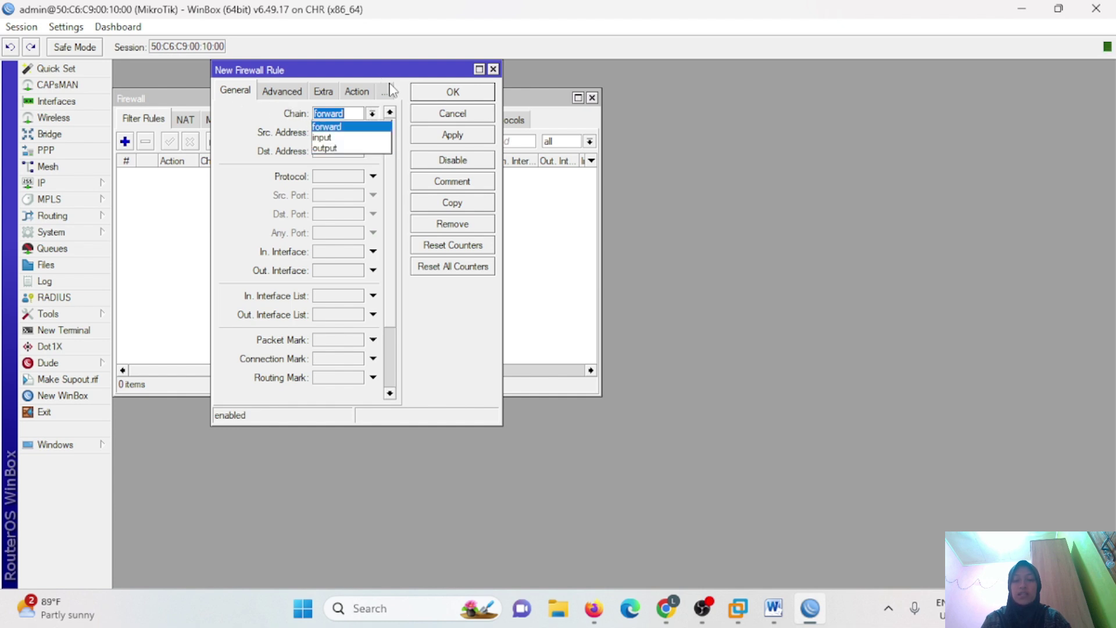
pyautogui.click(354, 113)
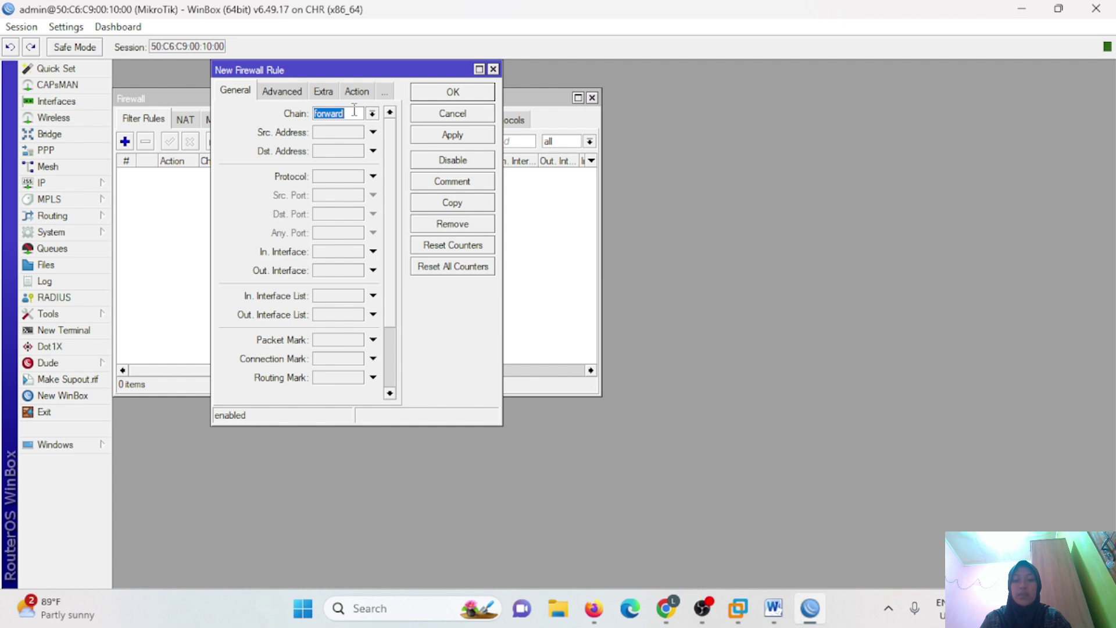
pyautogui.click(349, 94)
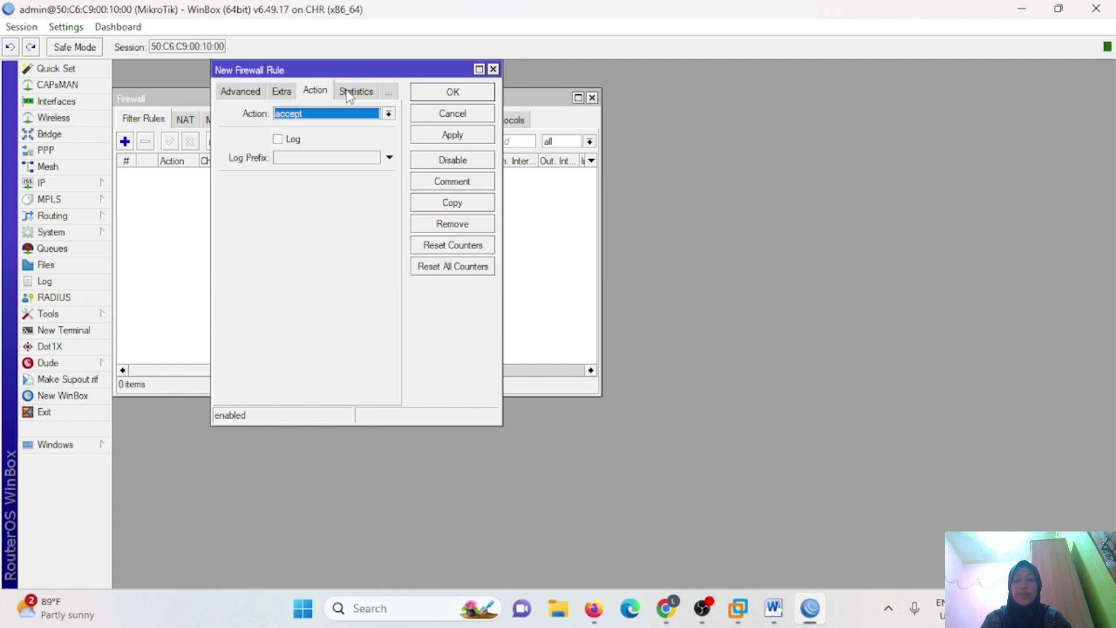
pyautogui.click(388, 114)
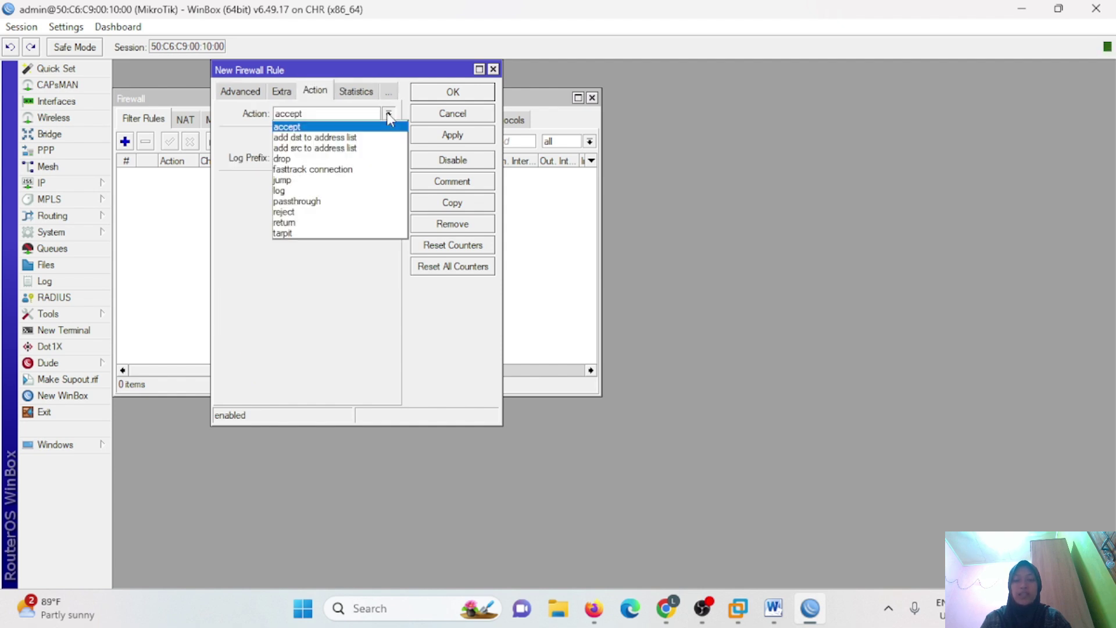
pyautogui.click(300, 265)
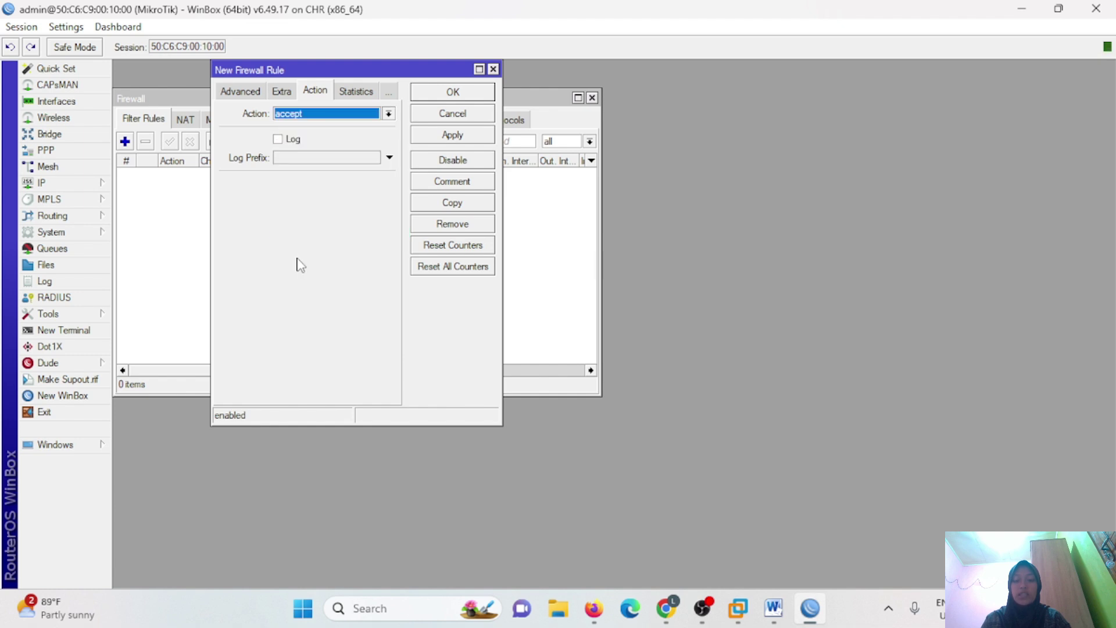
pyautogui.click(237, 93)
pyautogui.click(246, 96)
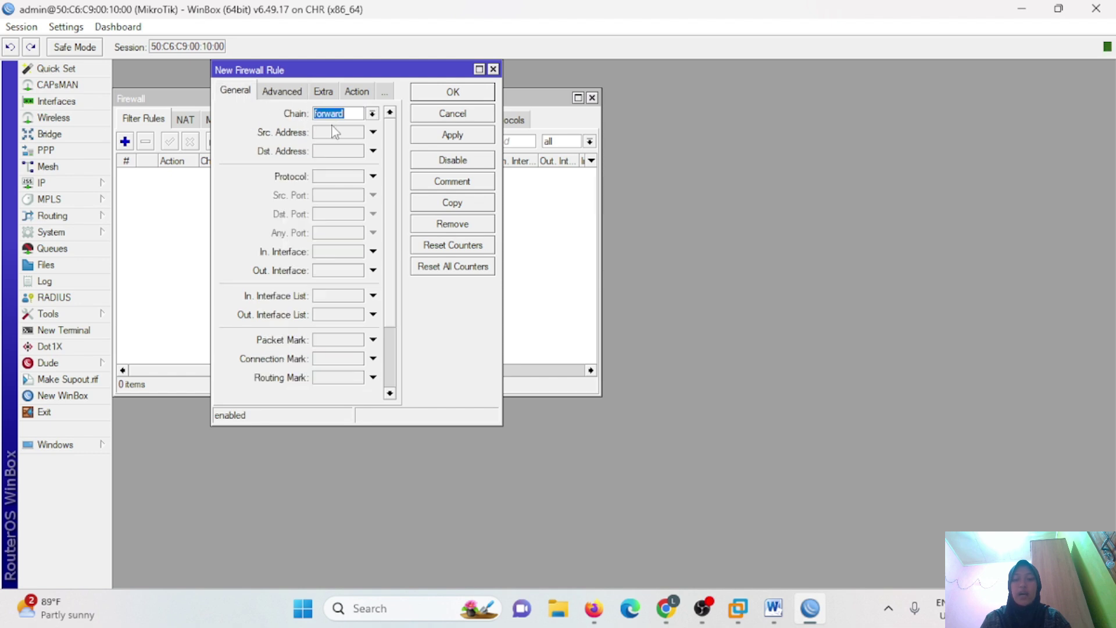
# Step: Set the rule's chain to output, its source address to 192.168.210.198 and its protocol to icmp
pyautogui.click(372, 114)
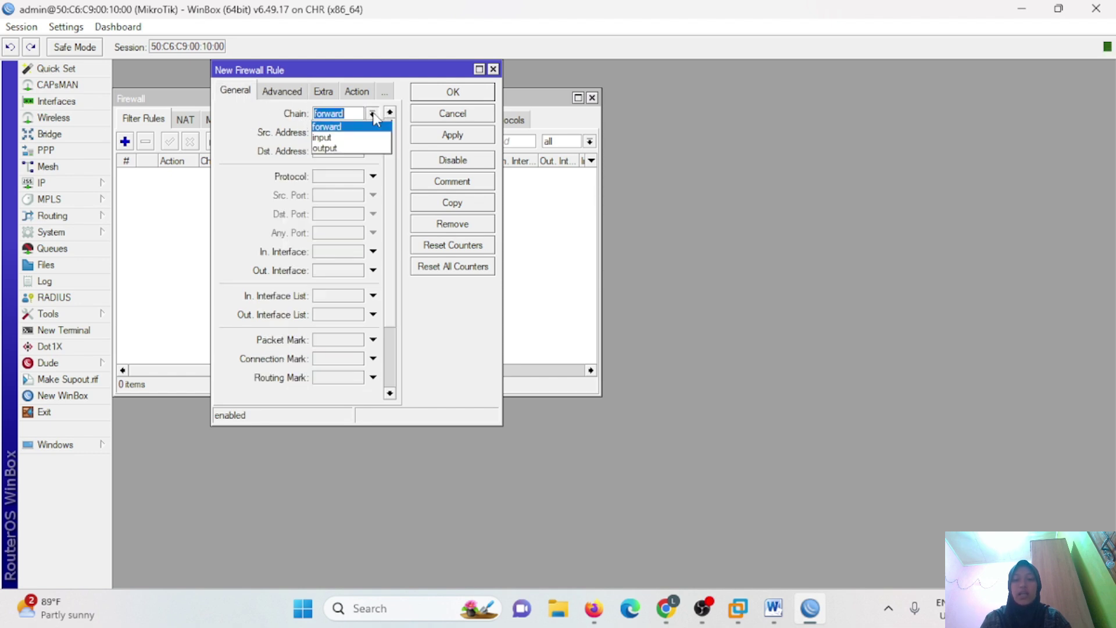
pyautogui.click(351, 150)
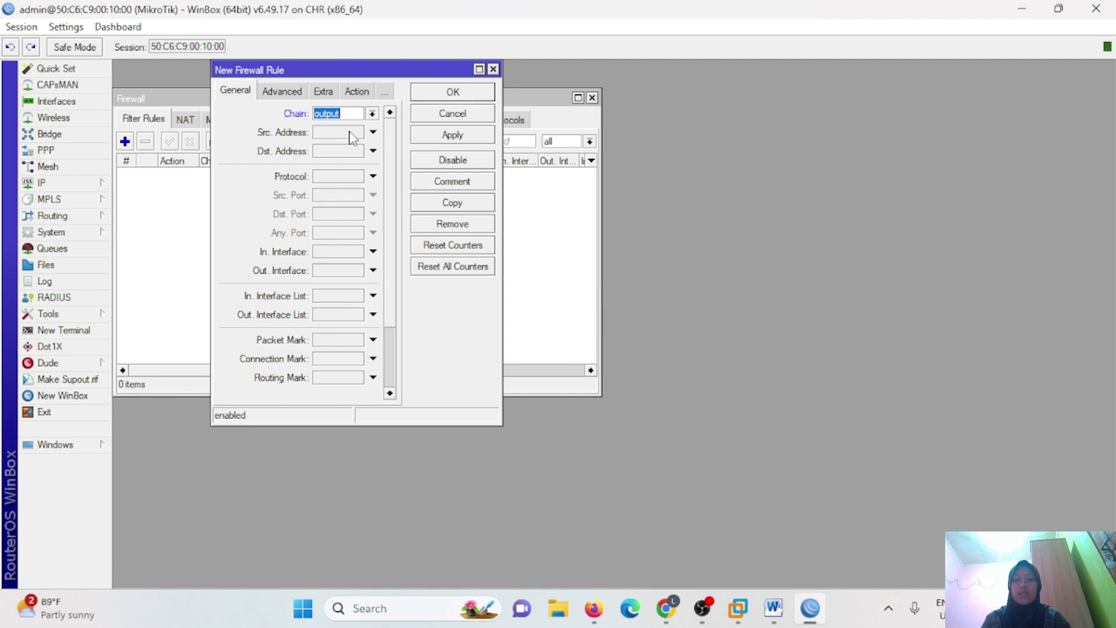
pyautogui.click(350, 133)
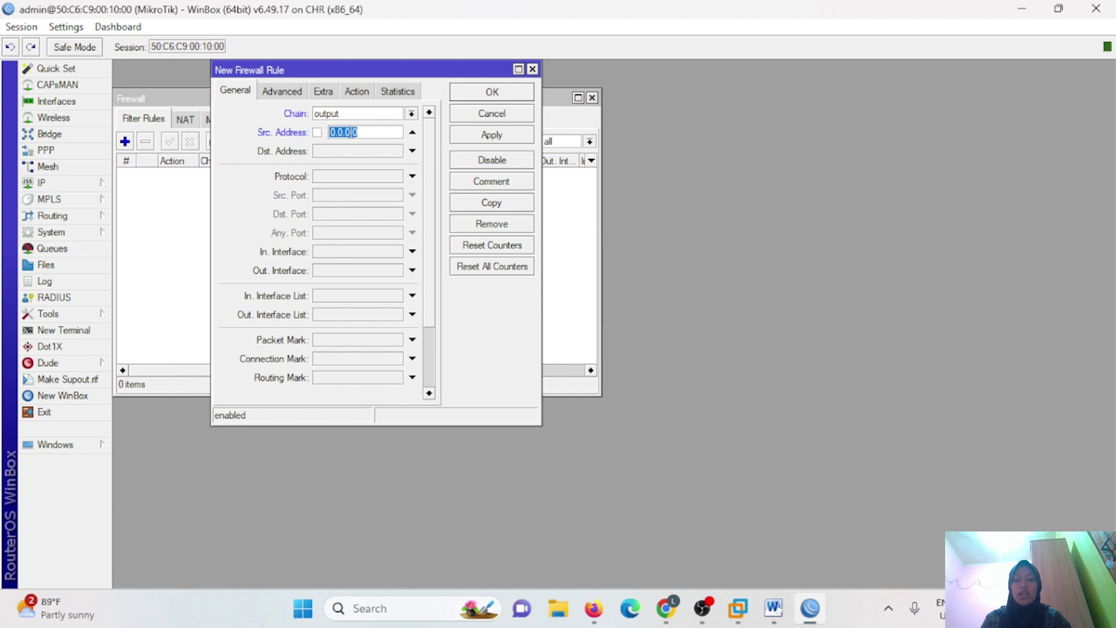
pyautogui.write('192.168.210.1')
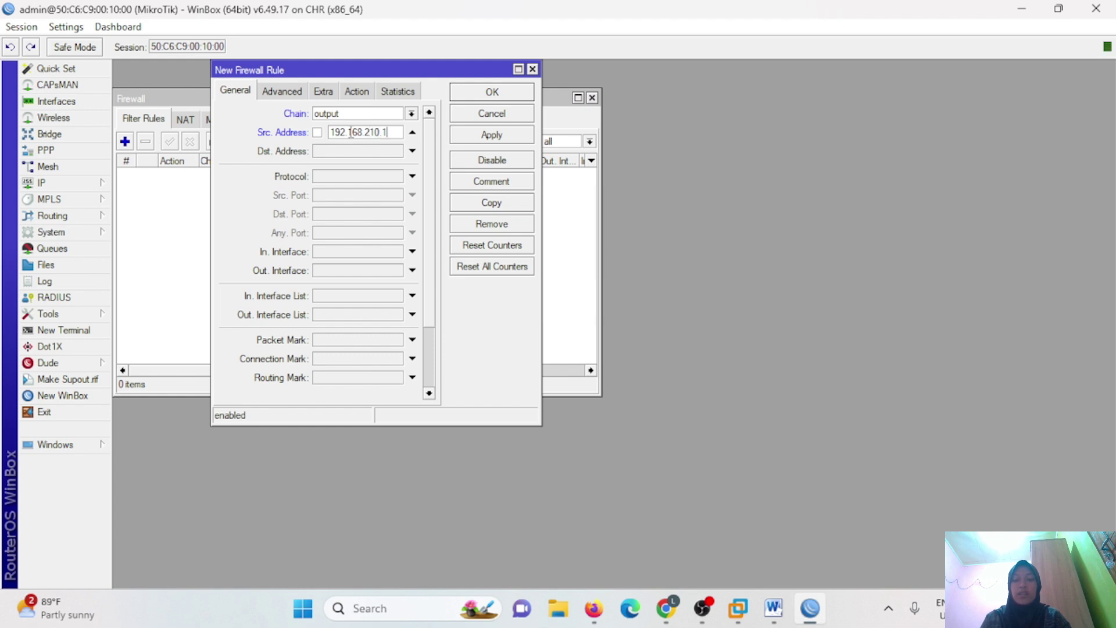
pyautogui.write('98')
pyautogui.click(412, 176)
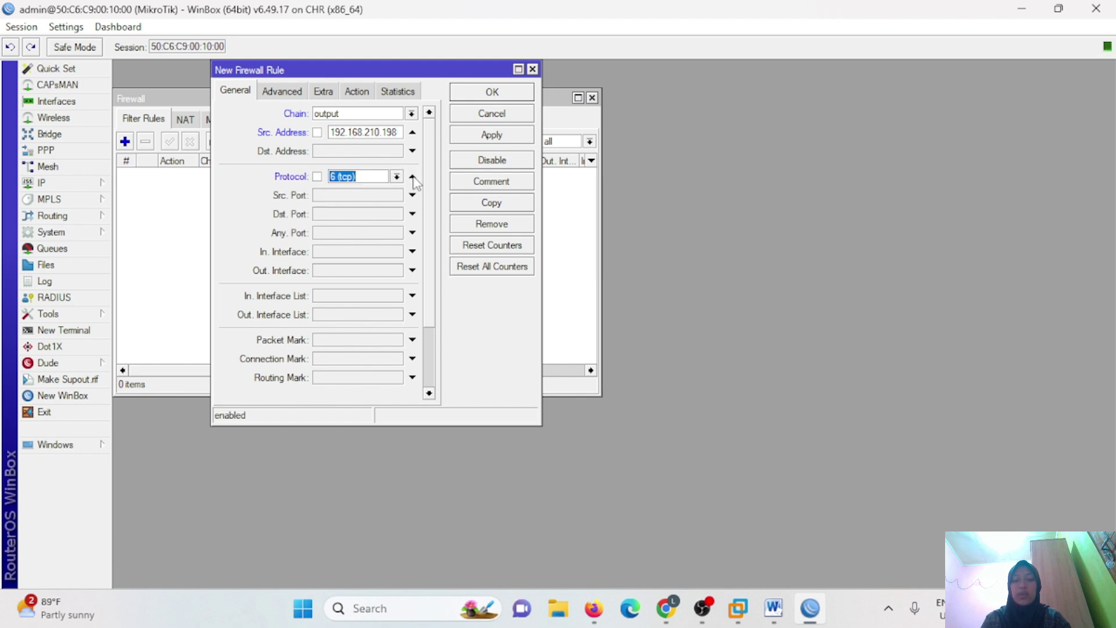
pyautogui.click(395, 177)
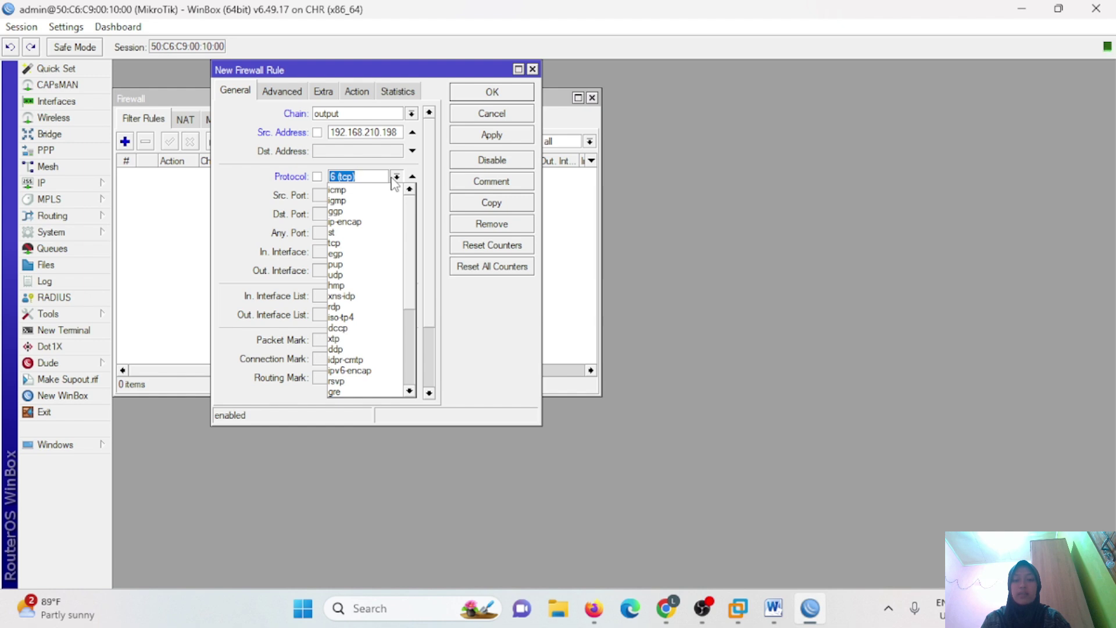
pyautogui.click(375, 191)
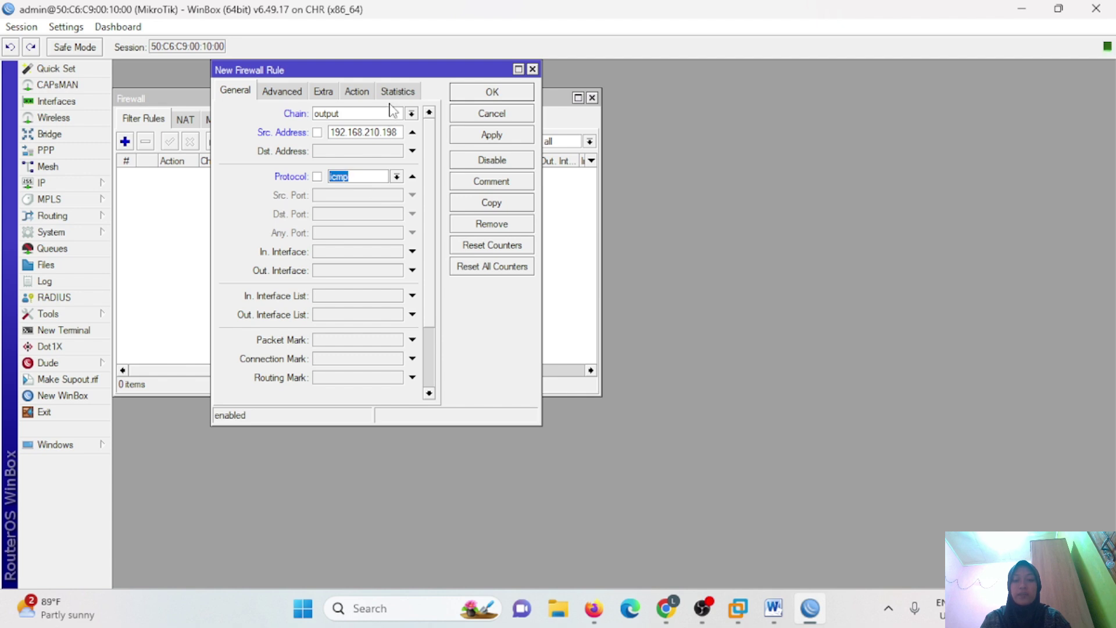
# Step: Set the ICMP rule's action to drop and close the rule without saving it
pyautogui.click(357, 92)
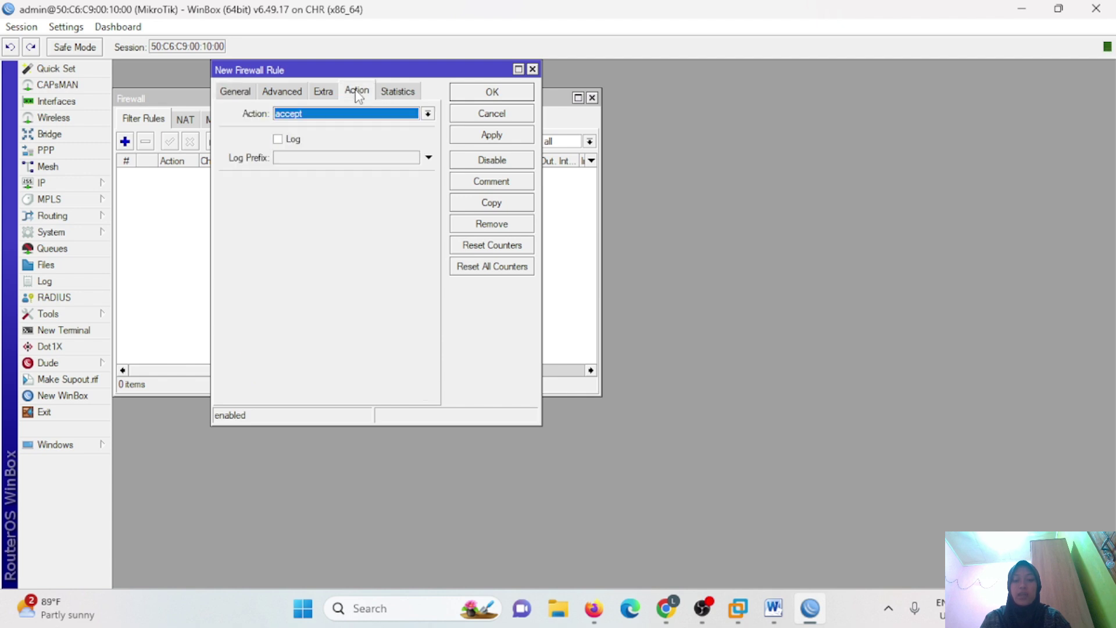
pyautogui.click(428, 113)
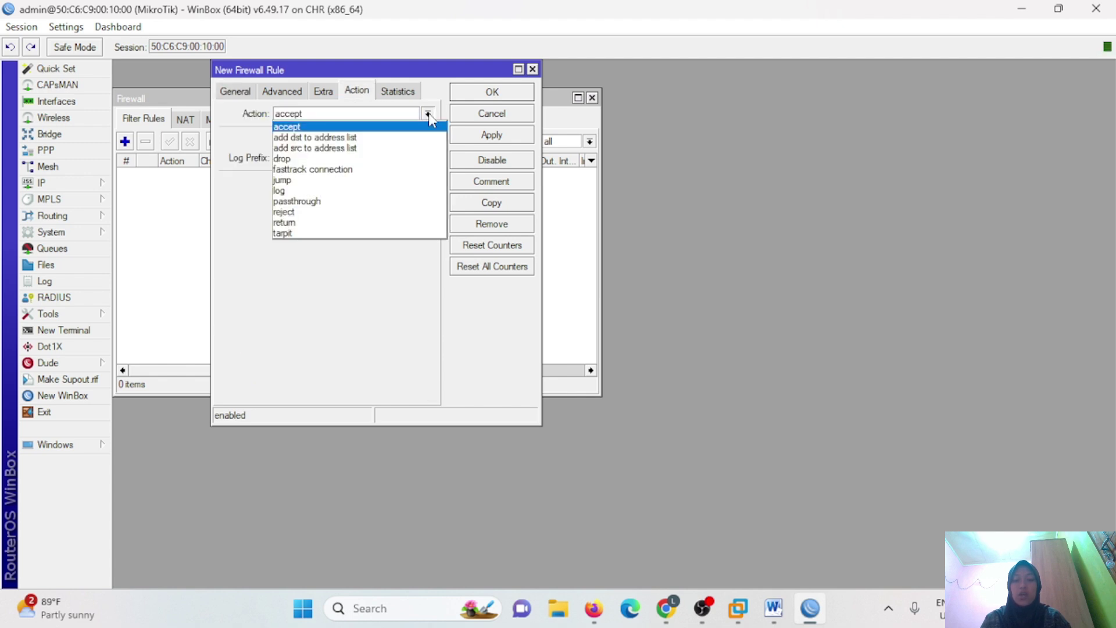
pyautogui.click(381, 158)
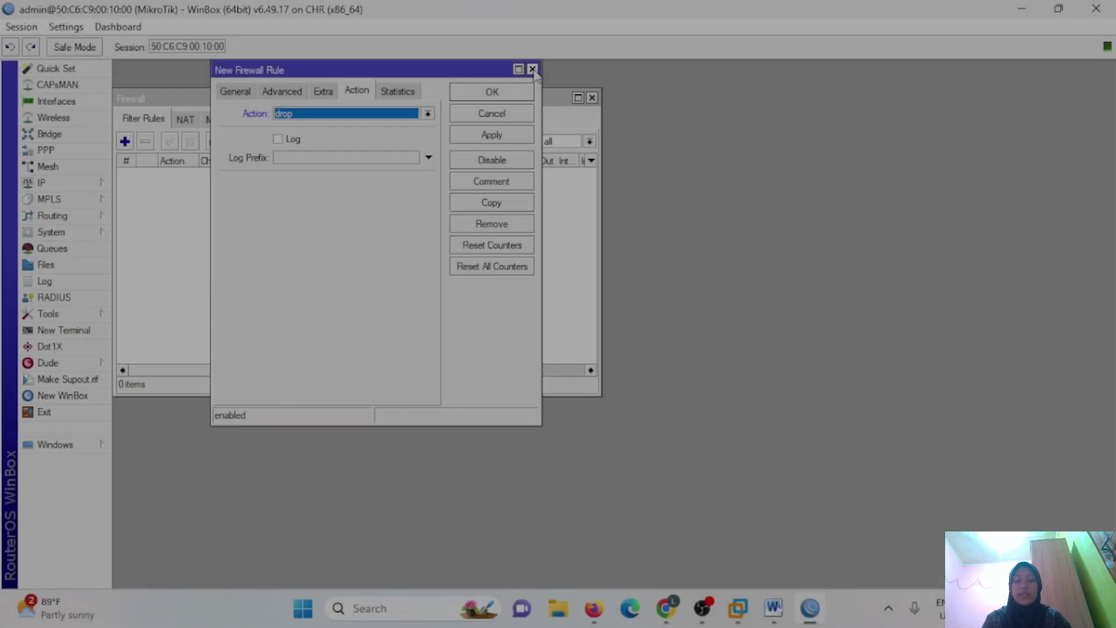
pyautogui.click(533, 69)
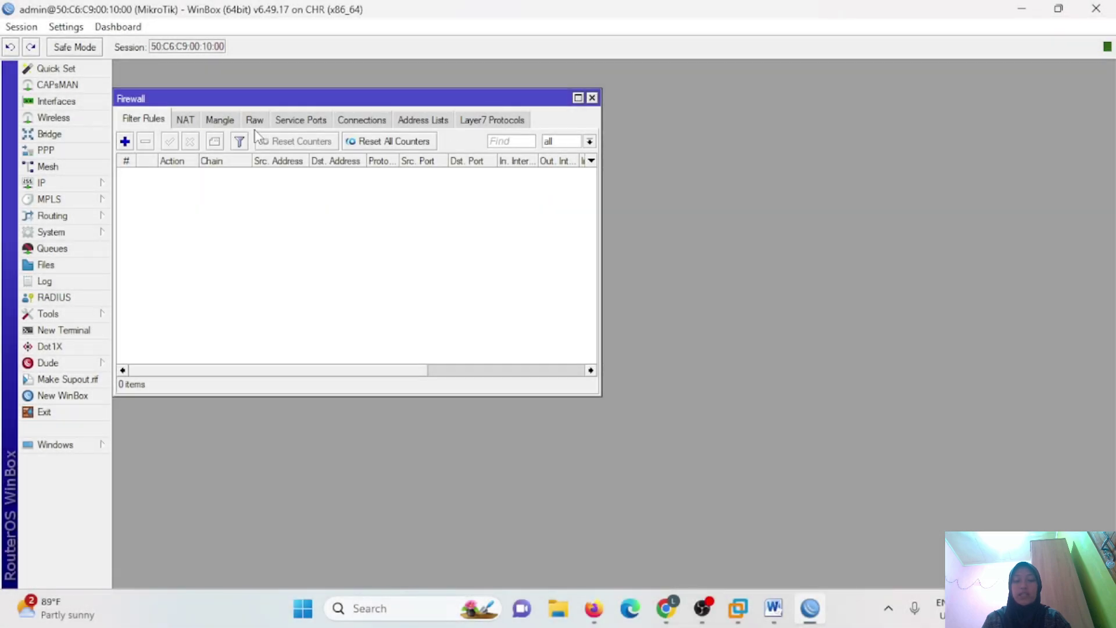
# Step: Start another filter rule on the forward chain with source address 192.168.210.198
pyautogui.click(124, 142)
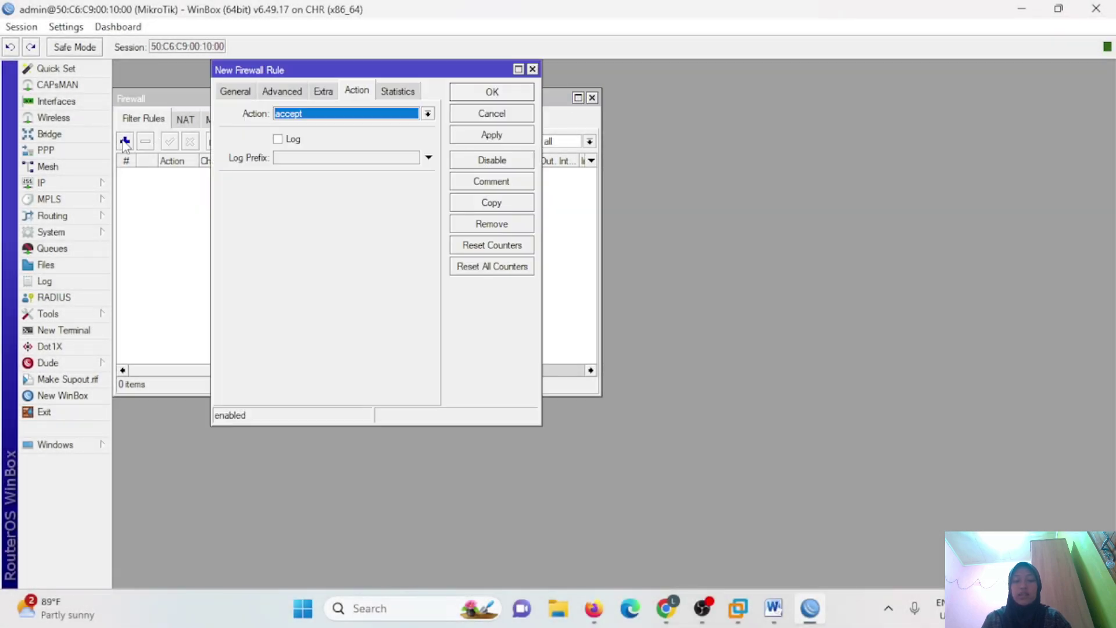
pyautogui.click(243, 93)
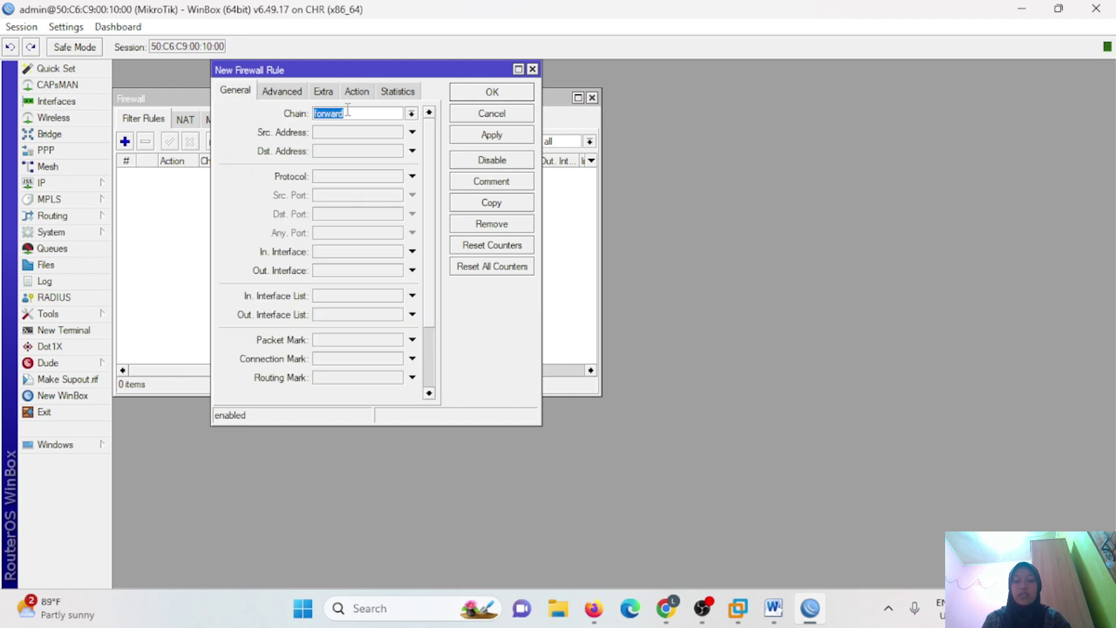
pyautogui.click(359, 138)
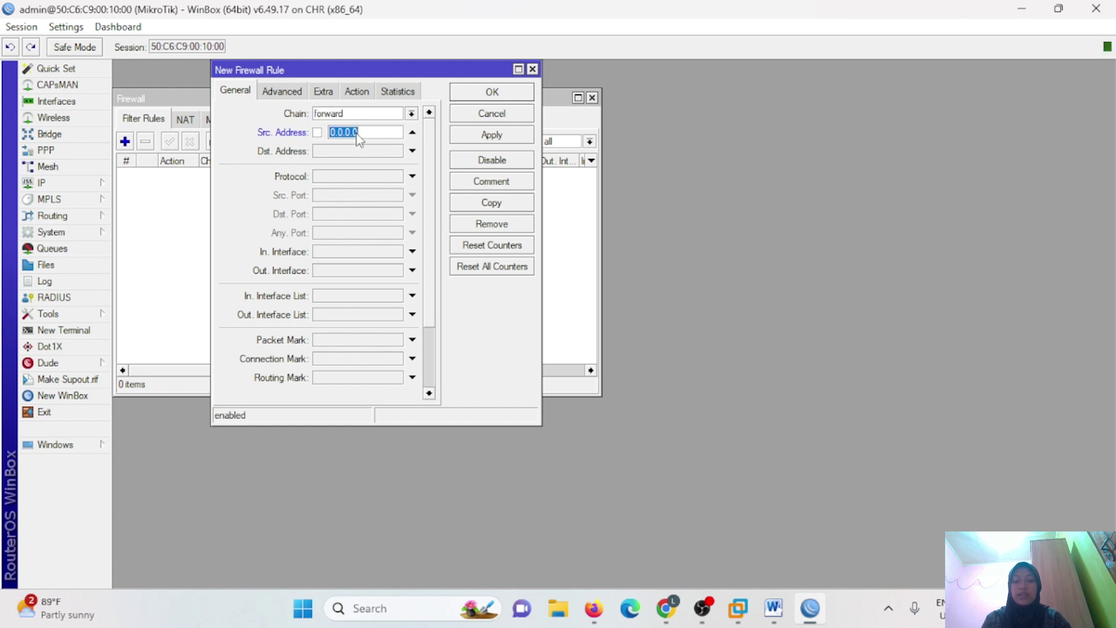
pyautogui.press('BackSpace')
pyautogui.write('192.168.210.1')
pyautogui.write('98')
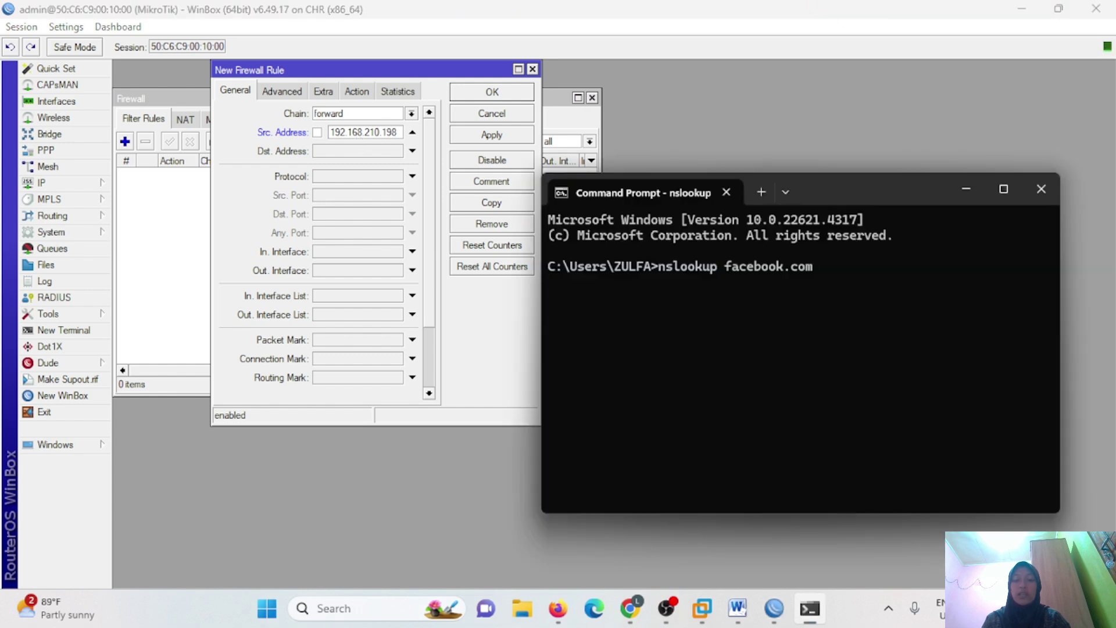
# Step: Look up facebook.com with nslookup in Command Prompt, first with the default DNS server and again through 1.1.1.1
pyautogui.press('Return')
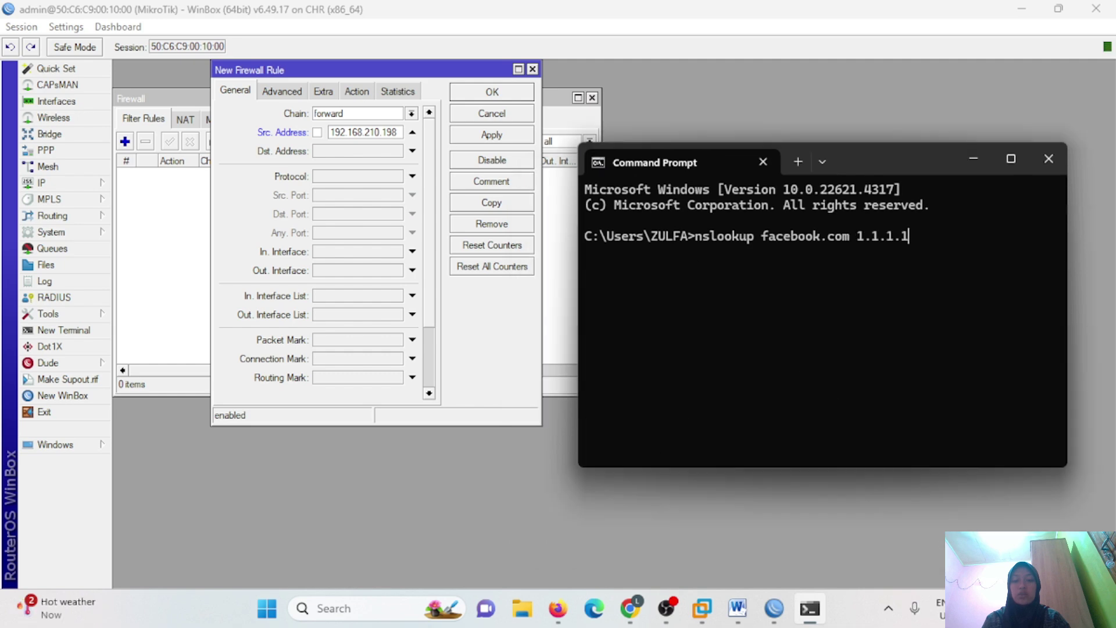
pyautogui.press('Return')
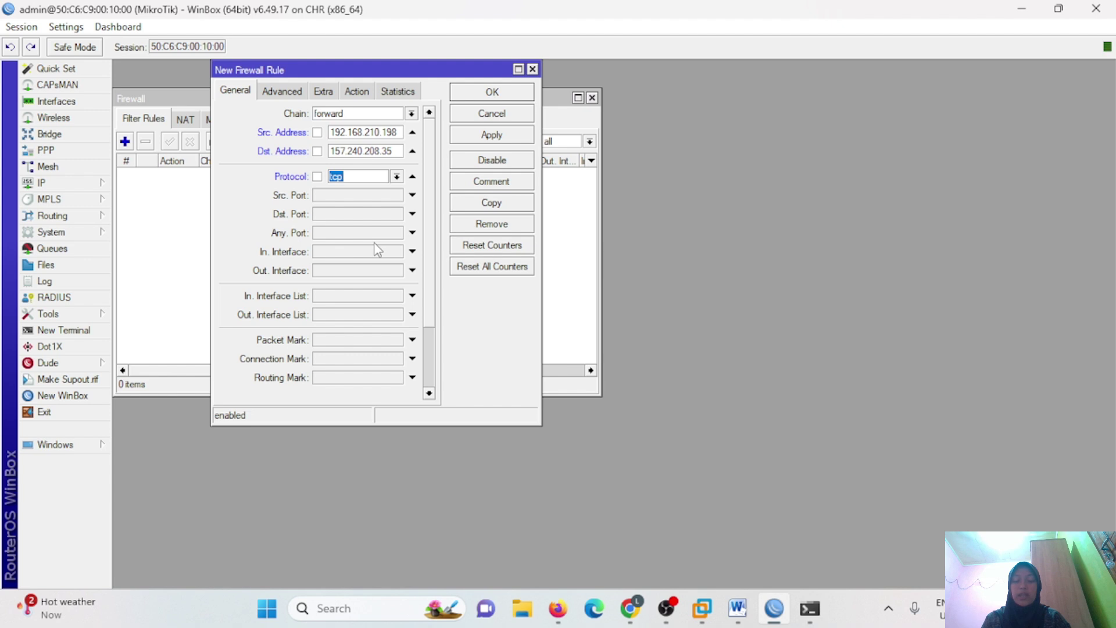
# Step: Set the TCP rule's destination port to 443 and its action to drop
pyautogui.click(360, 214)
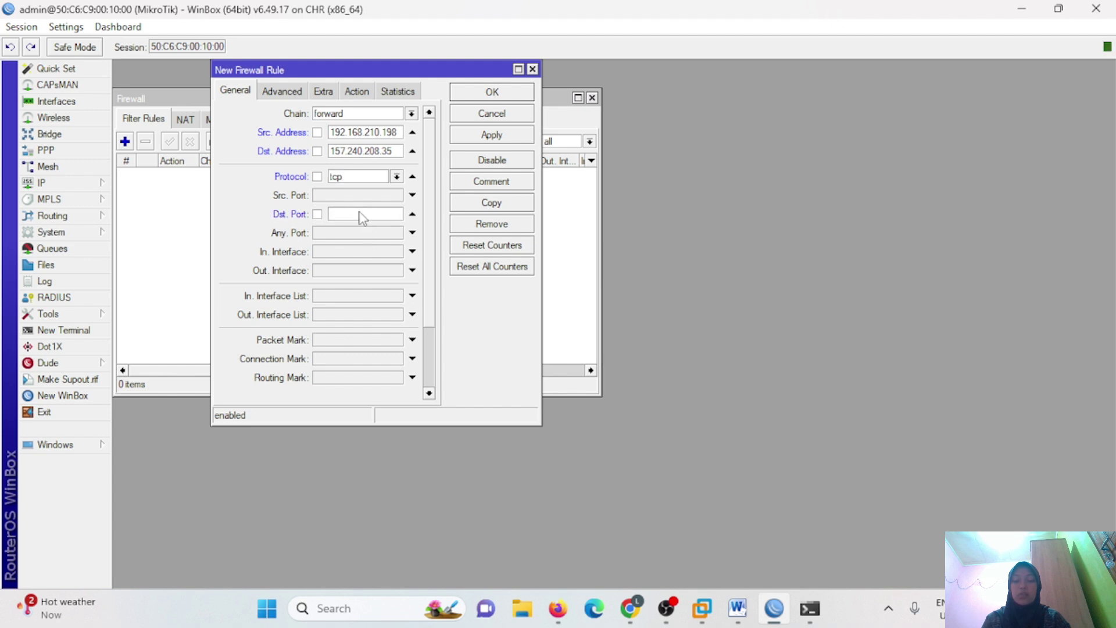
pyautogui.write('443')
pyautogui.click(366, 91)
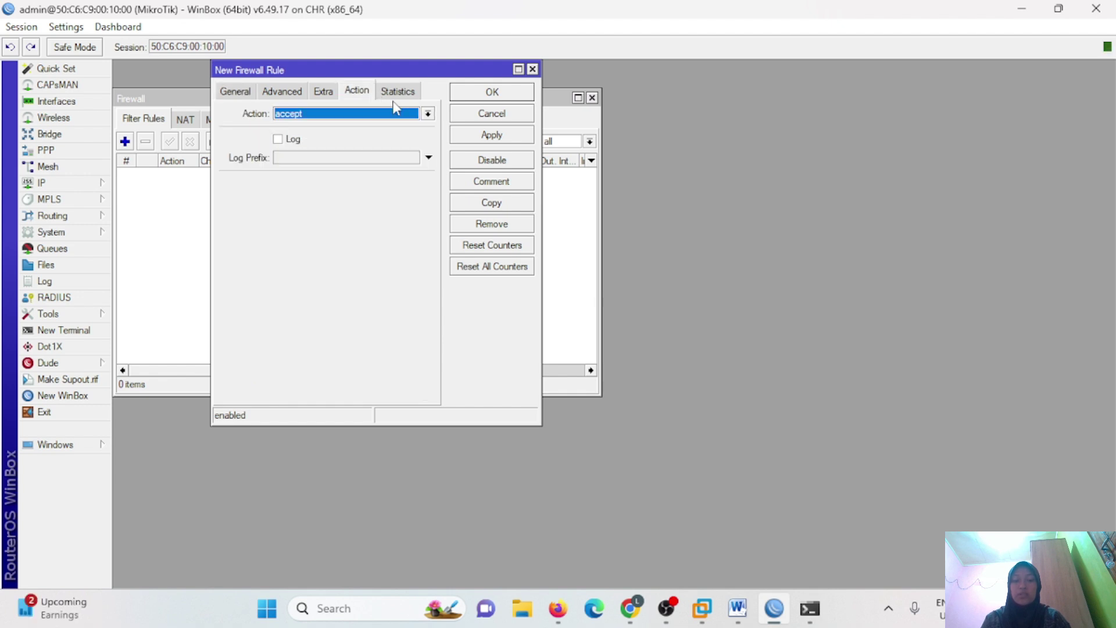
pyautogui.click(428, 113)
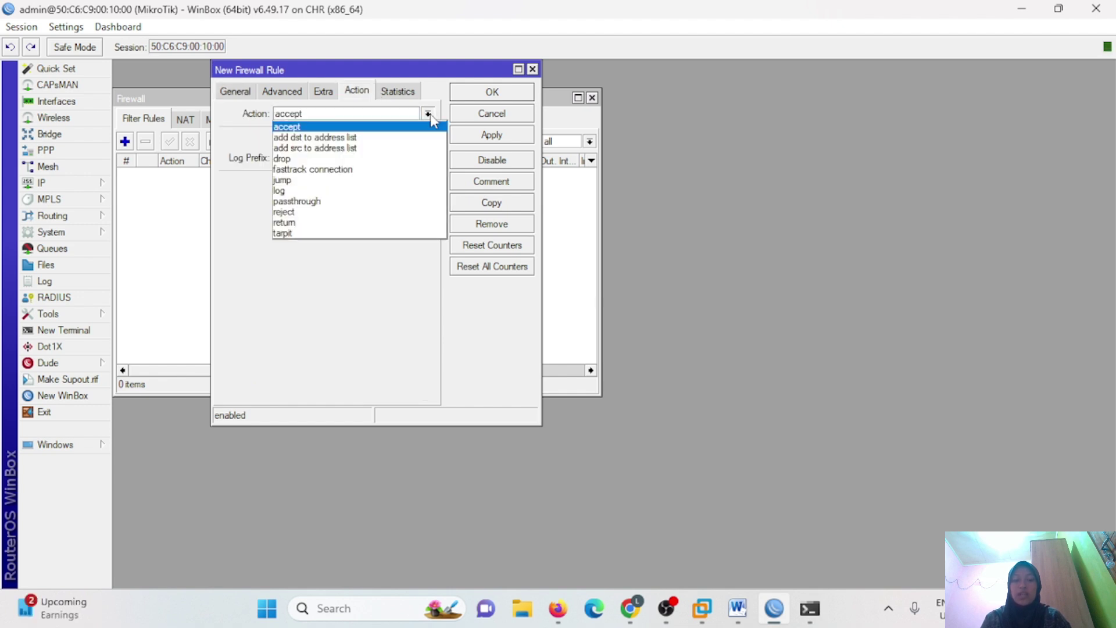
pyautogui.click(372, 159)
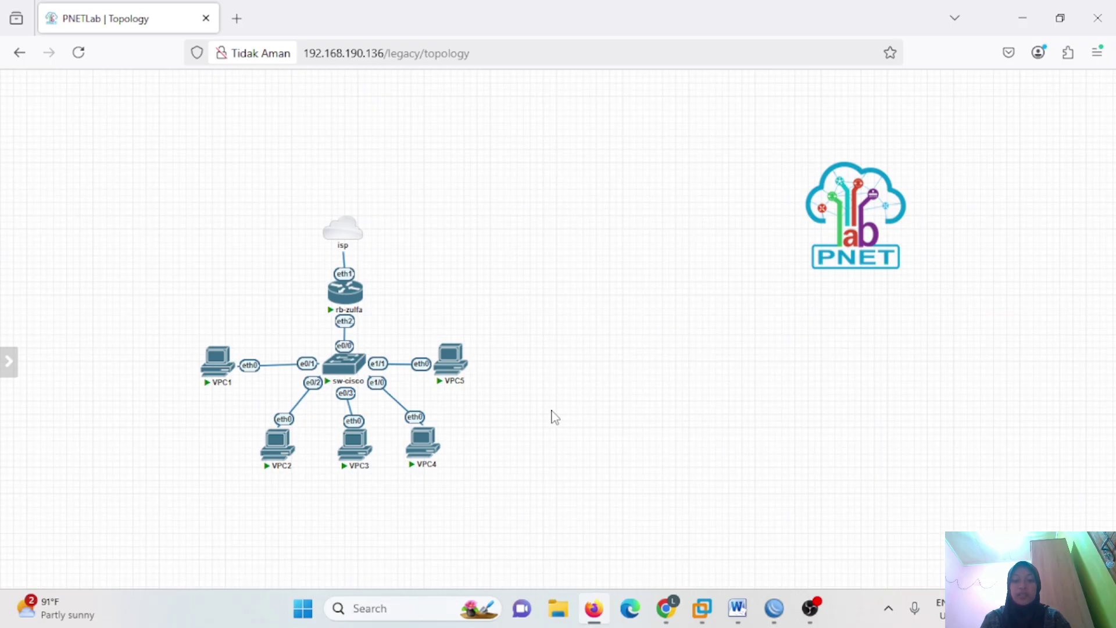
# Step: Examine the IP settings and DHCP results in the terminals of VPC1 through VPC5
pyautogui.click(221, 365)
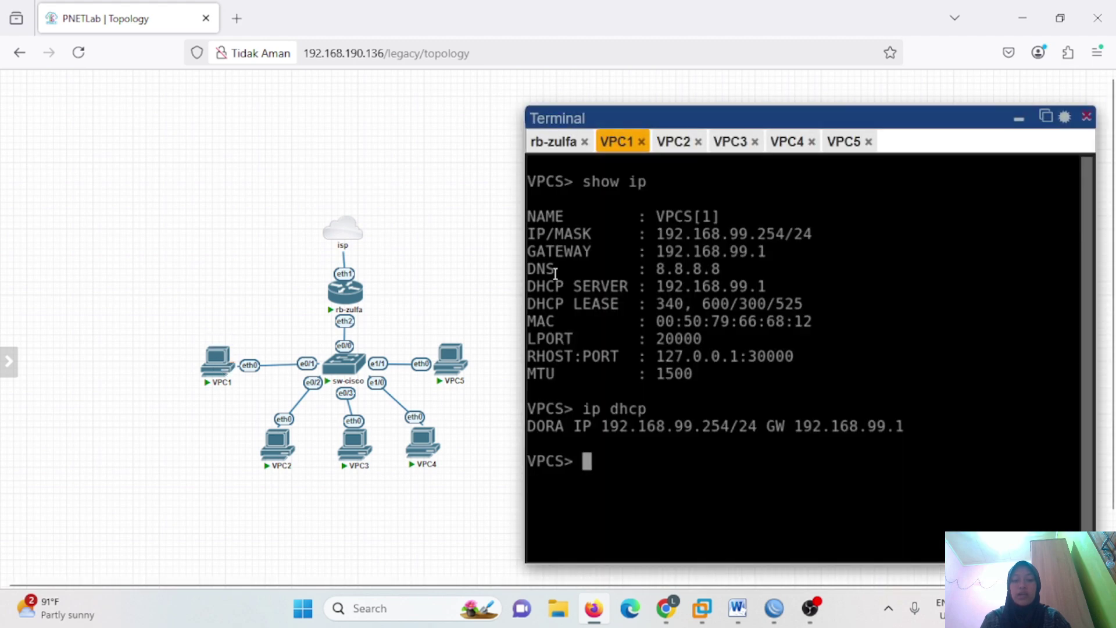
pyautogui.click(675, 143)
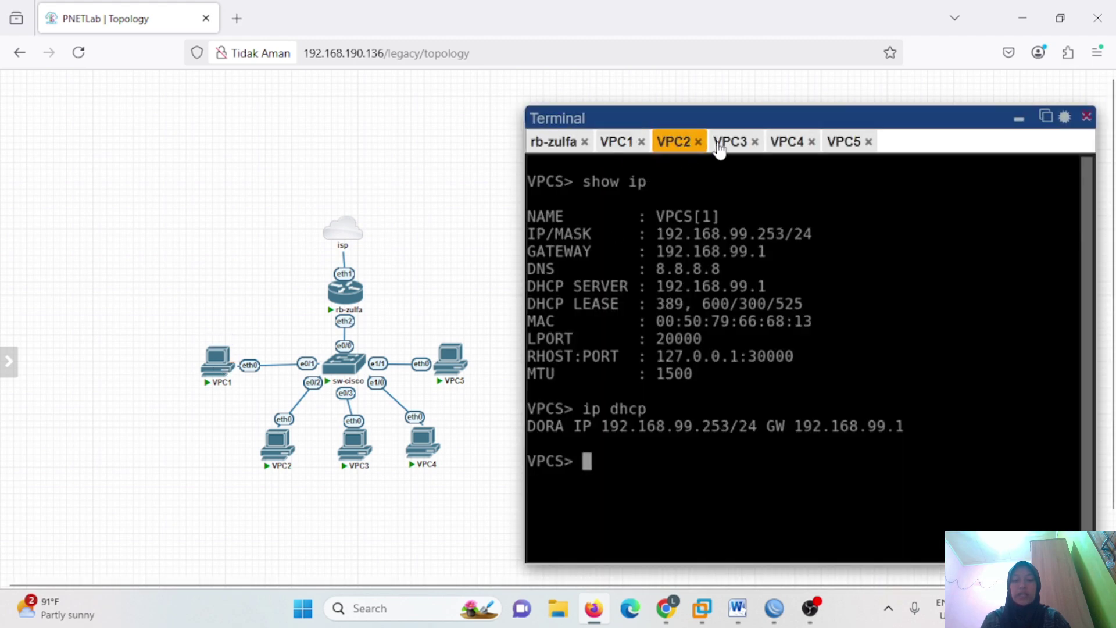
pyautogui.click(728, 143)
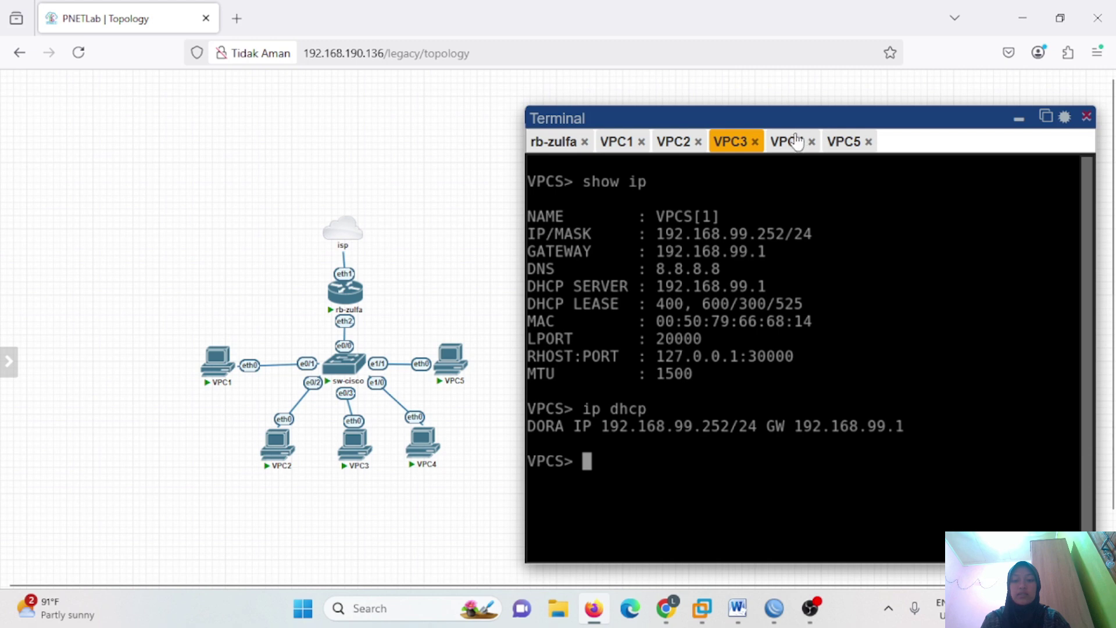
pyautogui.click(792, 142)
pyautogui.click(838, 143)
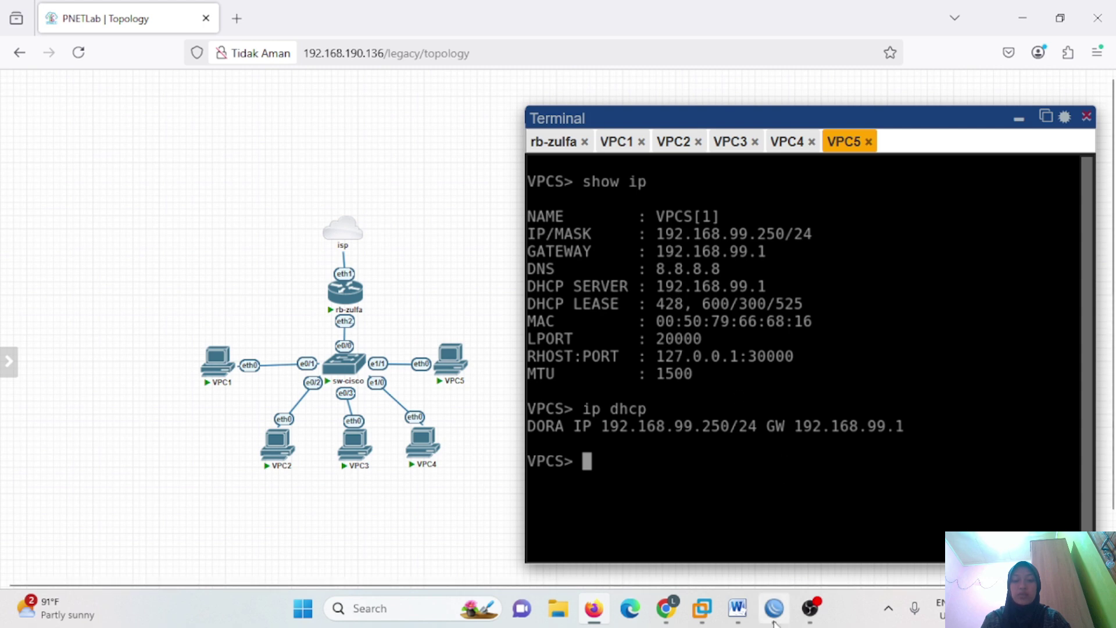
# Step: Switch to WinBox and start a new firewall filter rule on the input chain
pyautogui.click(775, 618)
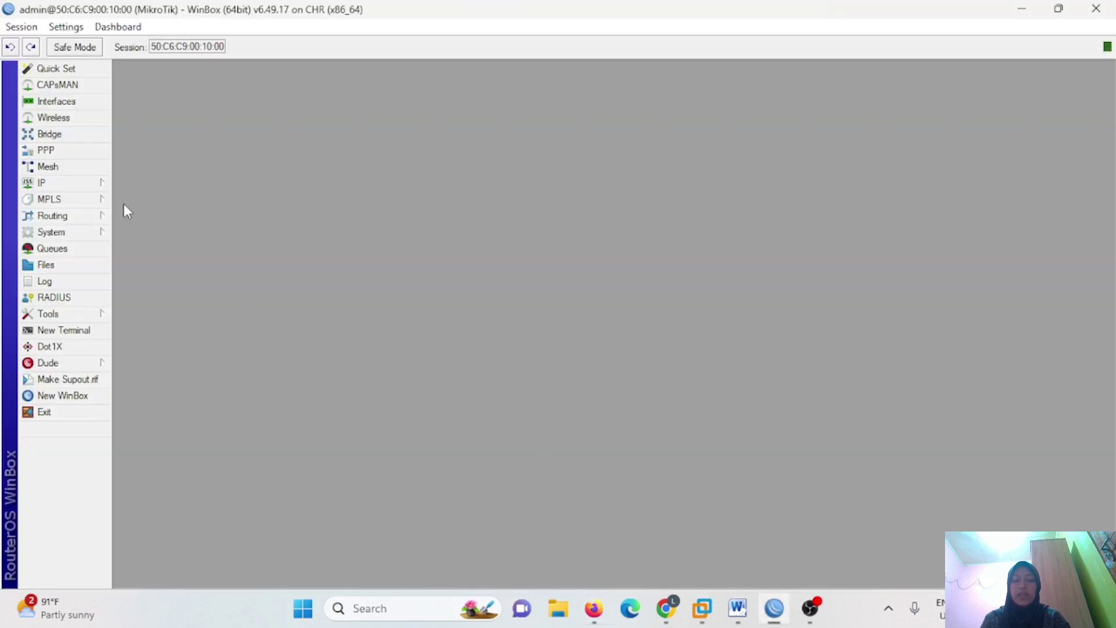
pyautogui.click(103, 186)
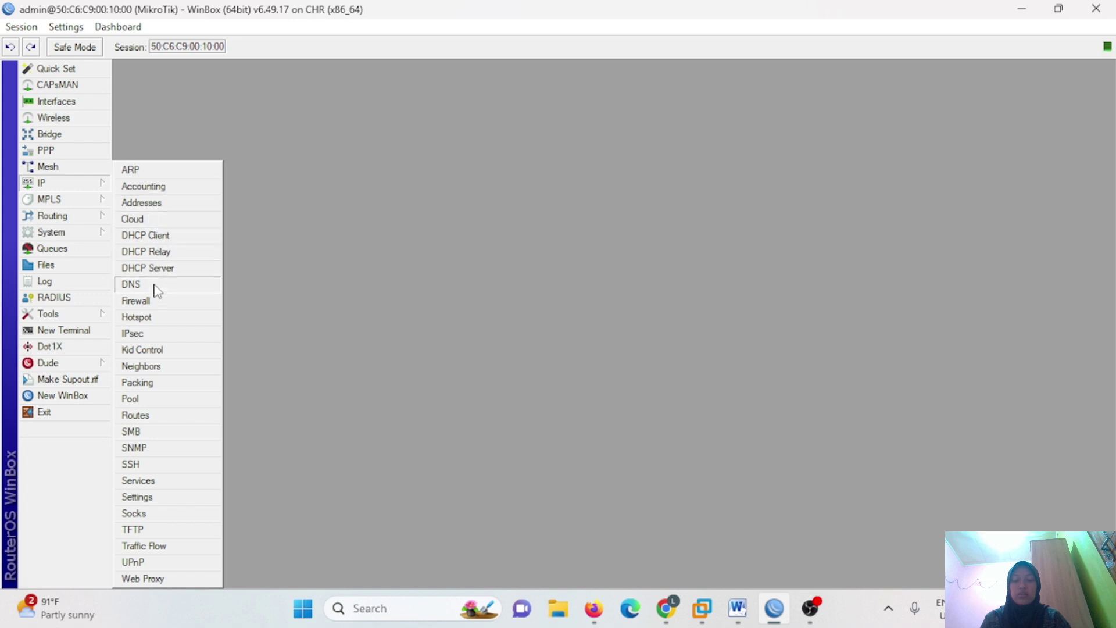
pyautogui.click(137, 300)
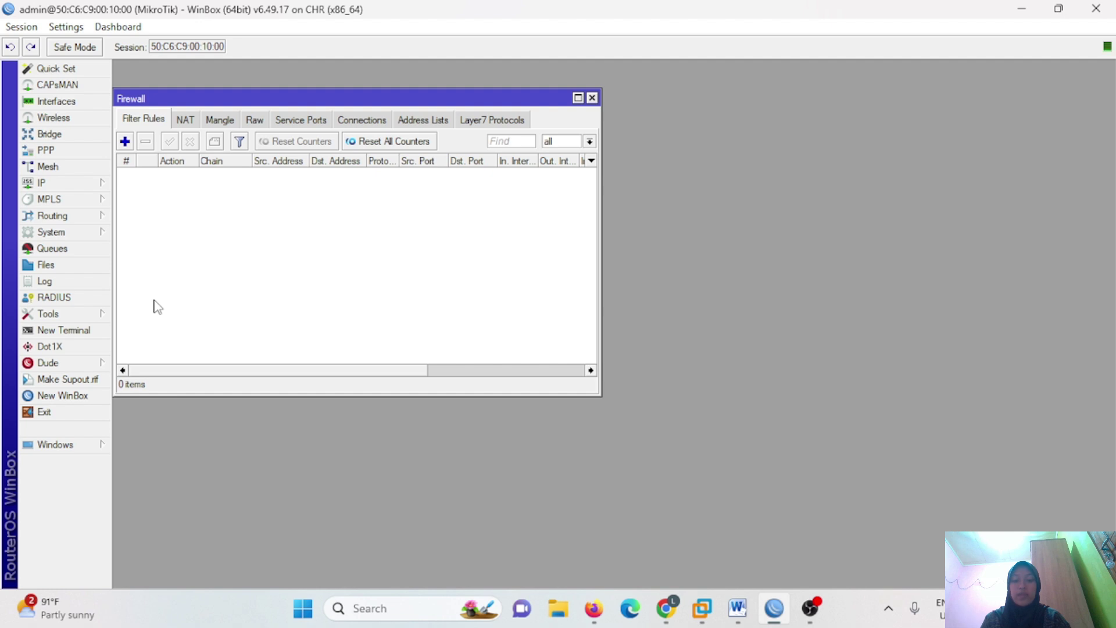
pyautogui.click(125, 142)
pyautogui.click(412, 113)
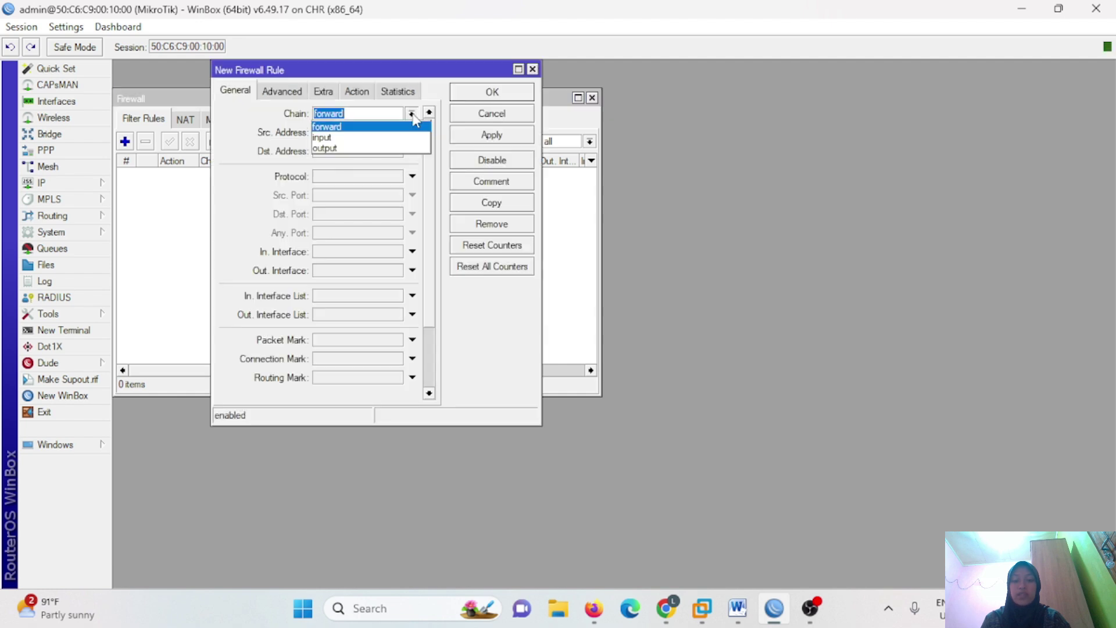
pyautogui.click(368, 138)
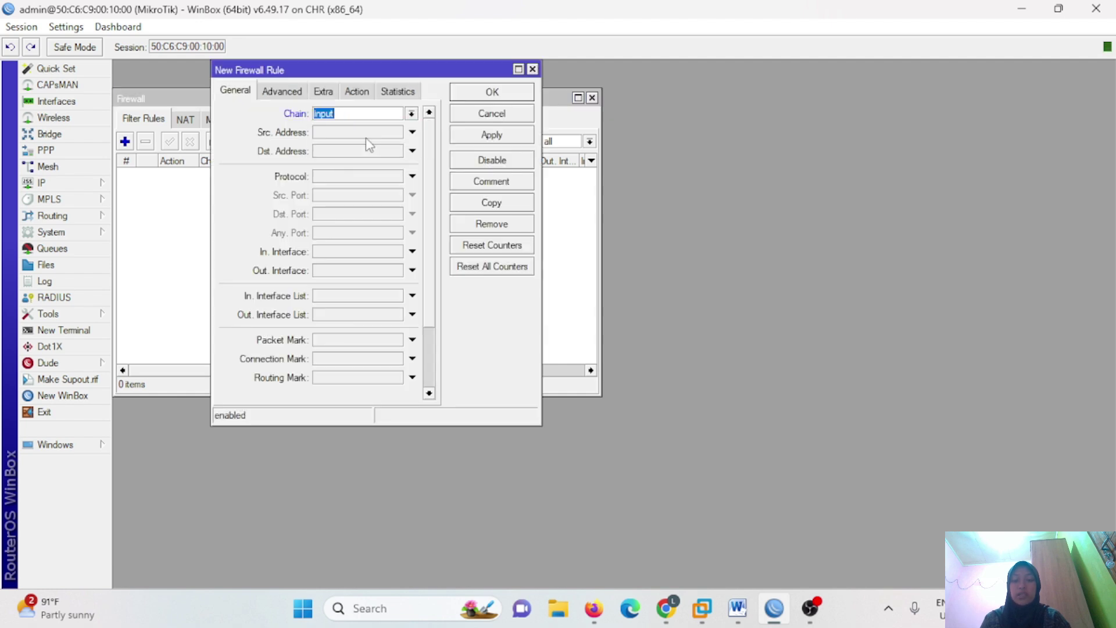
# Step: Check VPC1's address in PNETLab, set the rule's source address to 192.168.99.254 and its protocol to icmp
pyautogui.click(367, 137)
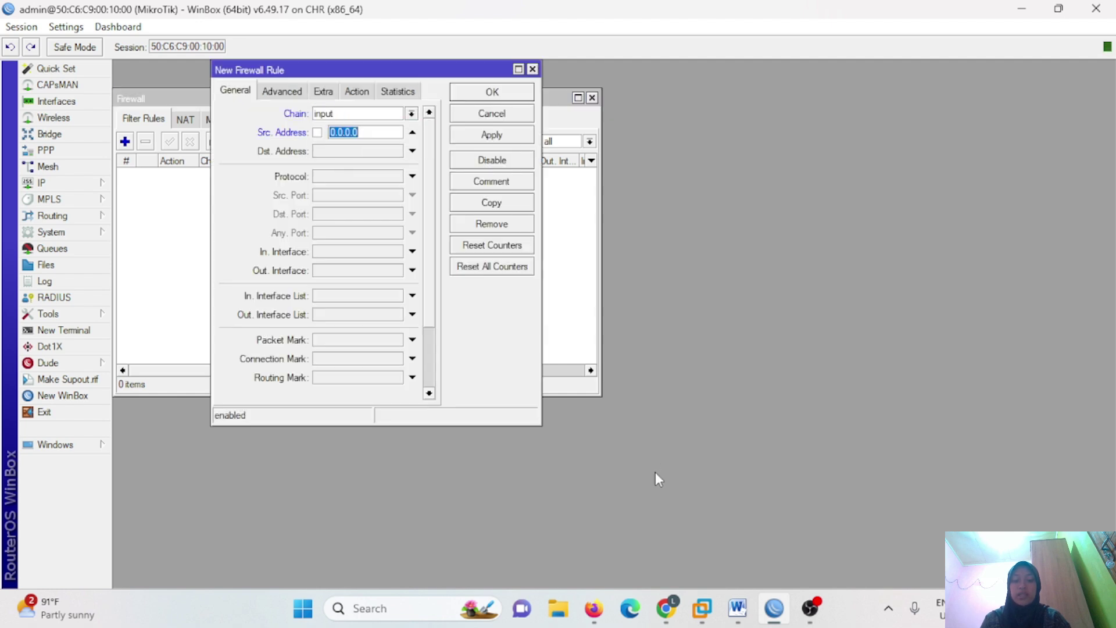
pyautogui.click(592, 605)
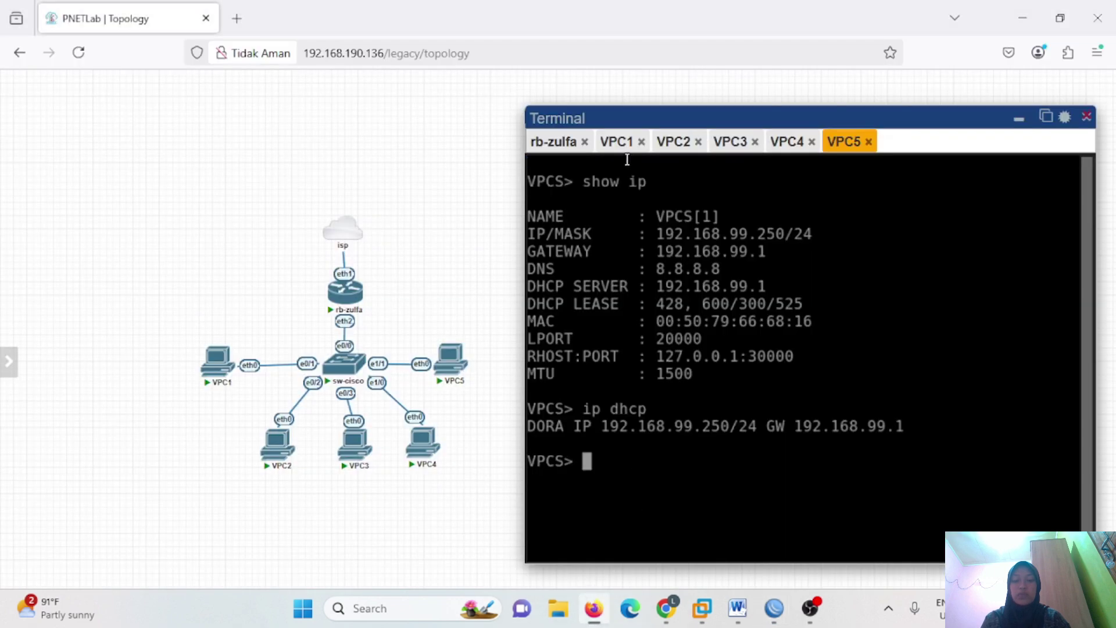
pyautogui.click(618, 142)
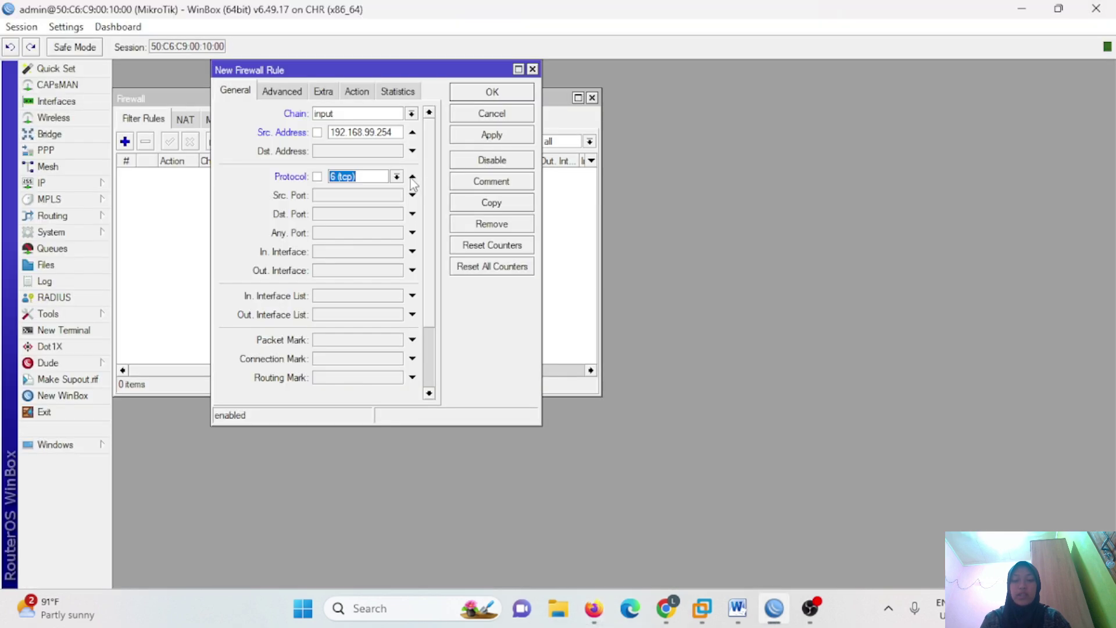
pyautogui.click(396, 177)
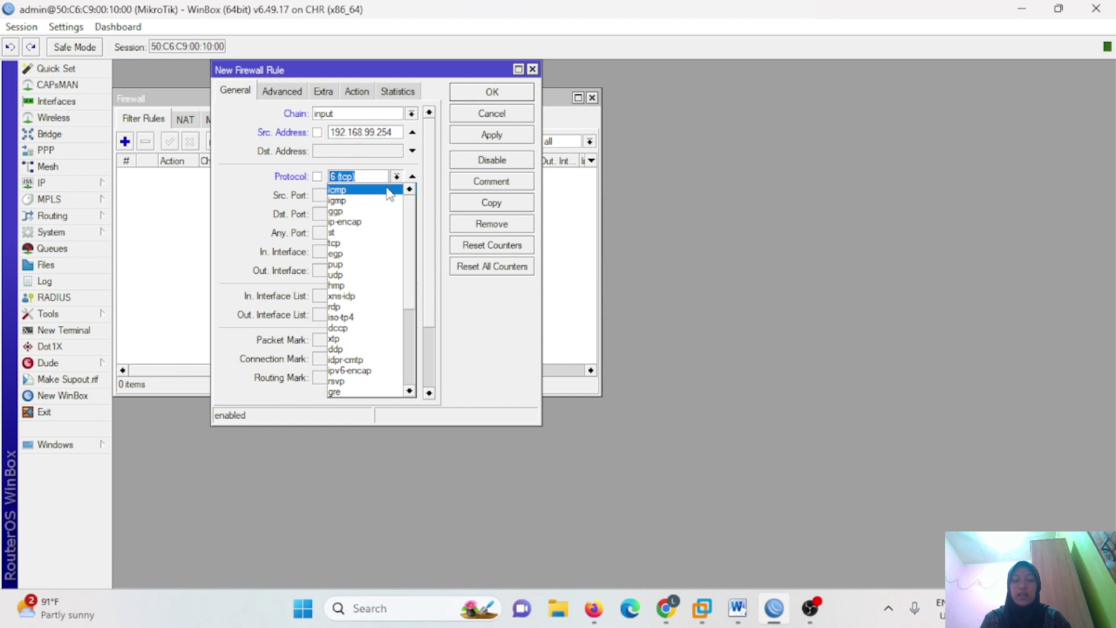
pyautogui.click(386, 187)
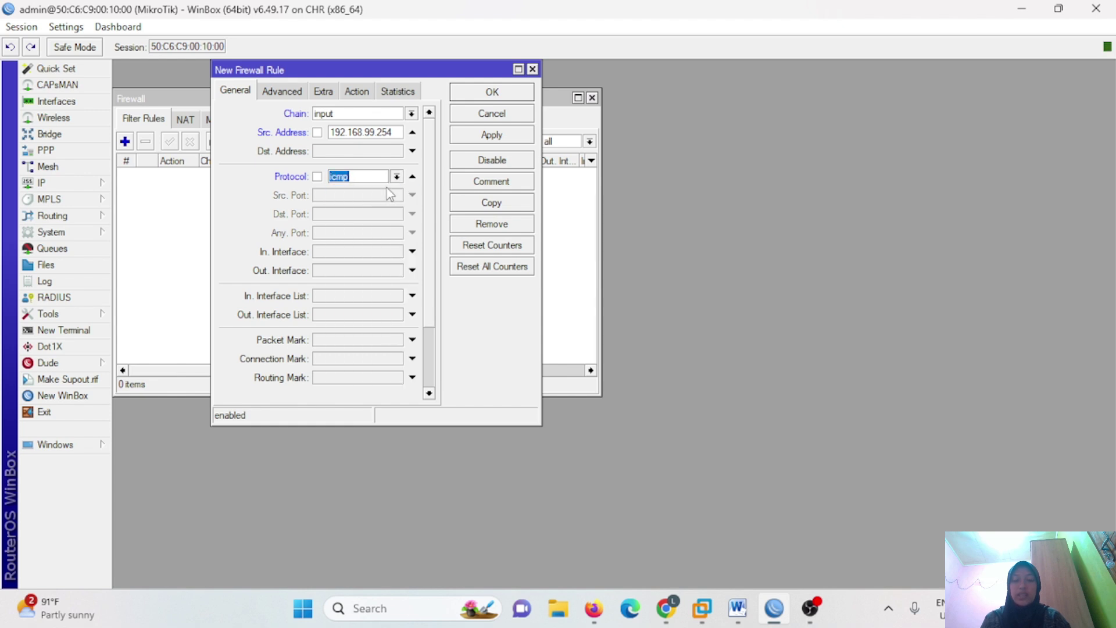
# Step: Keep accept as the rule's action and save the rule
pyautogui.click(366, 92)
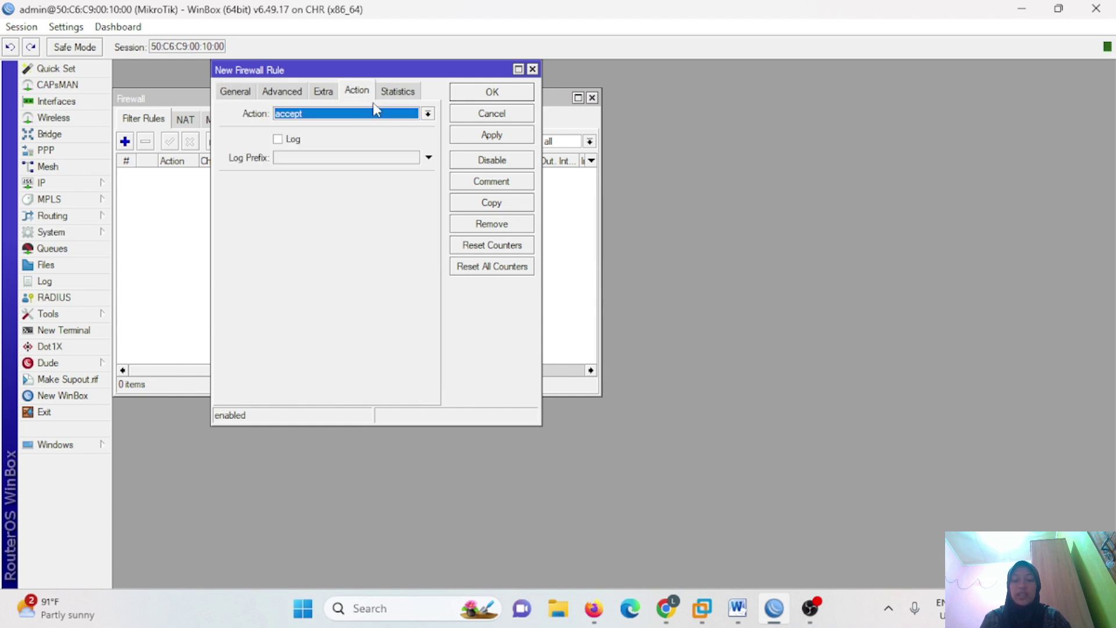
pyautogui.click(492, 135)
pyautogui.click(506, 93)
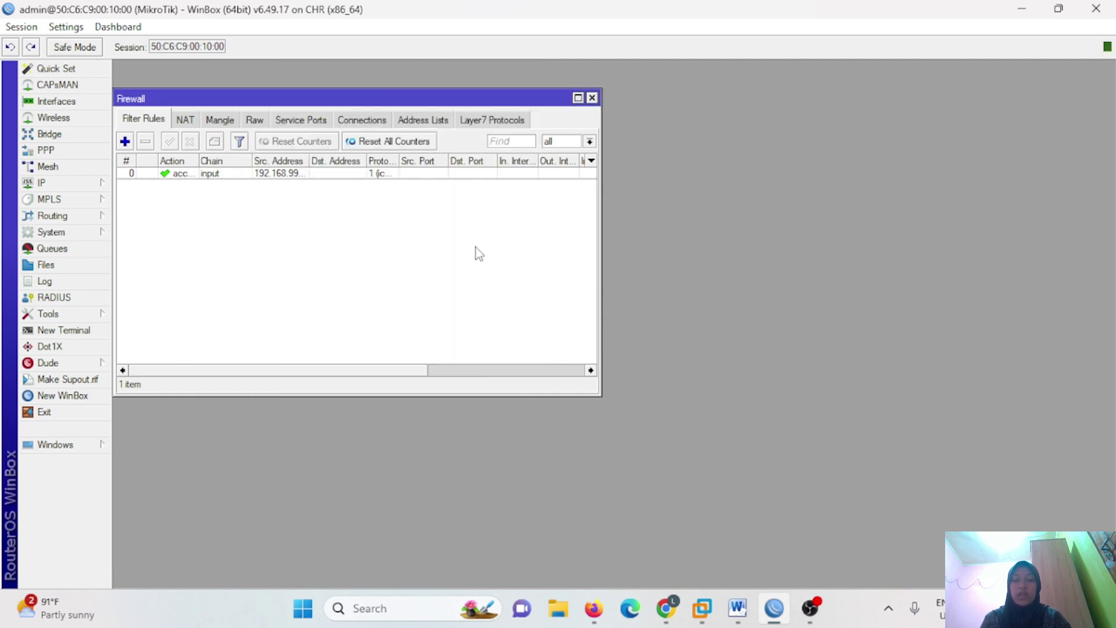
# Step: Start a second filter rule on the input chain with protocol icmp and a blank source address
pyautogui.click(125, 141)
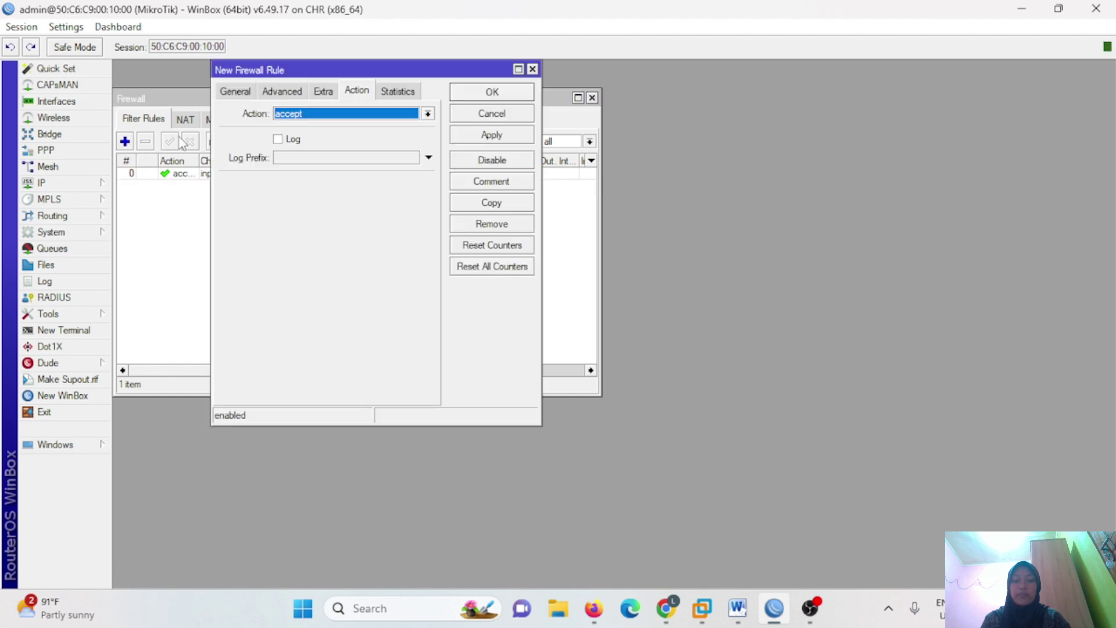
pyautogui.click(232, 94)
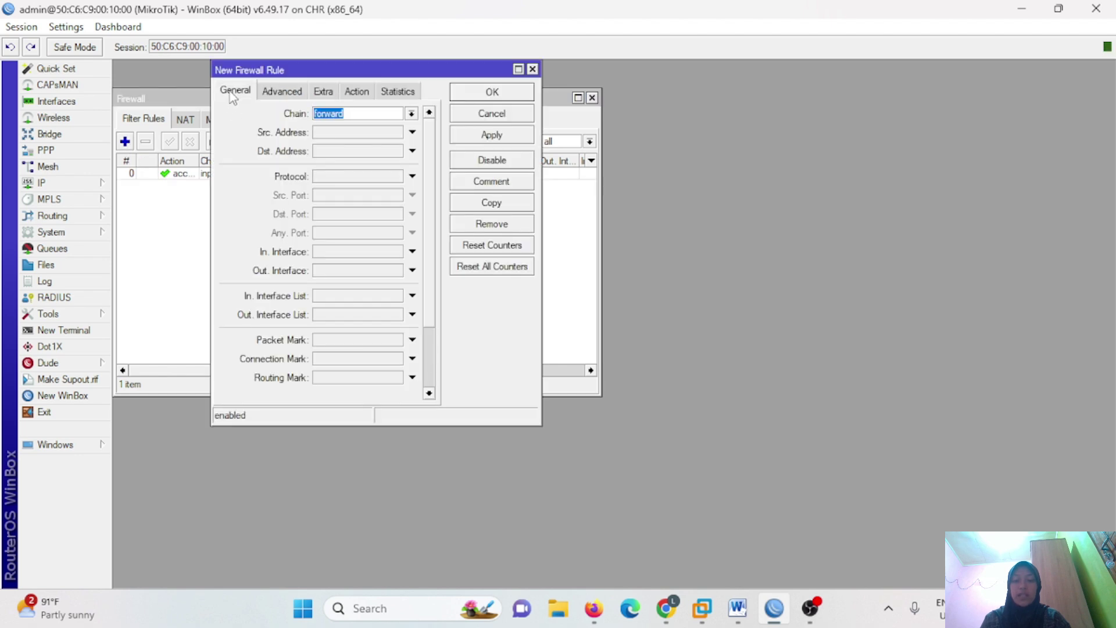
pyautogui.click(412, 113)
pyautogui.click(409, 137)
pyautogui.click(412, 132)
pyautogui.click(413, 176)
pyautogui.click(397, 177)
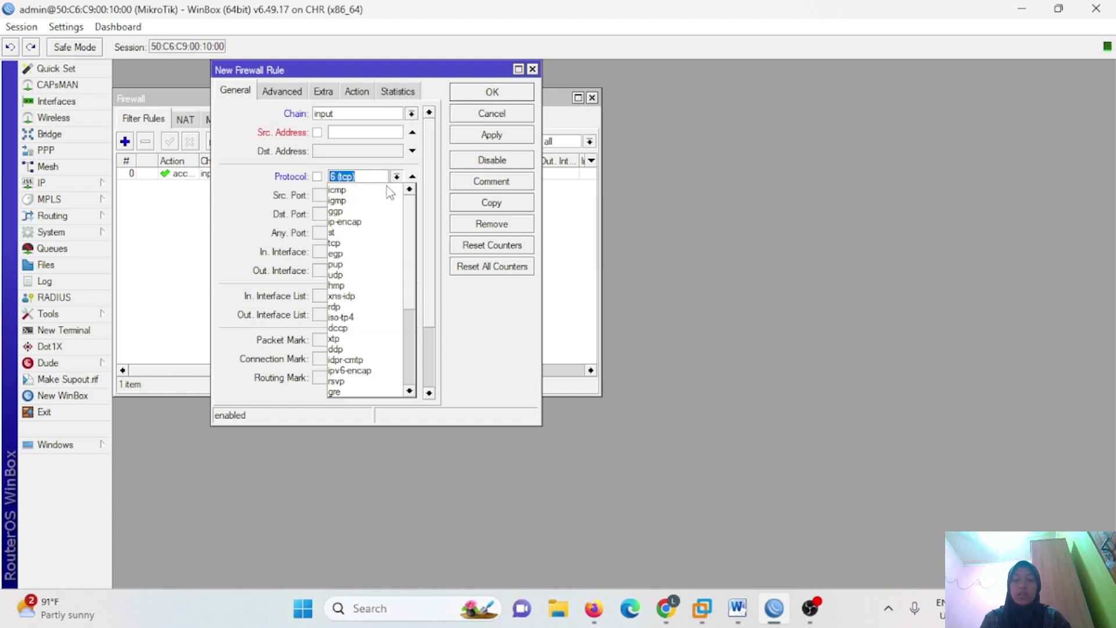
pyautogui.click(391, 194)
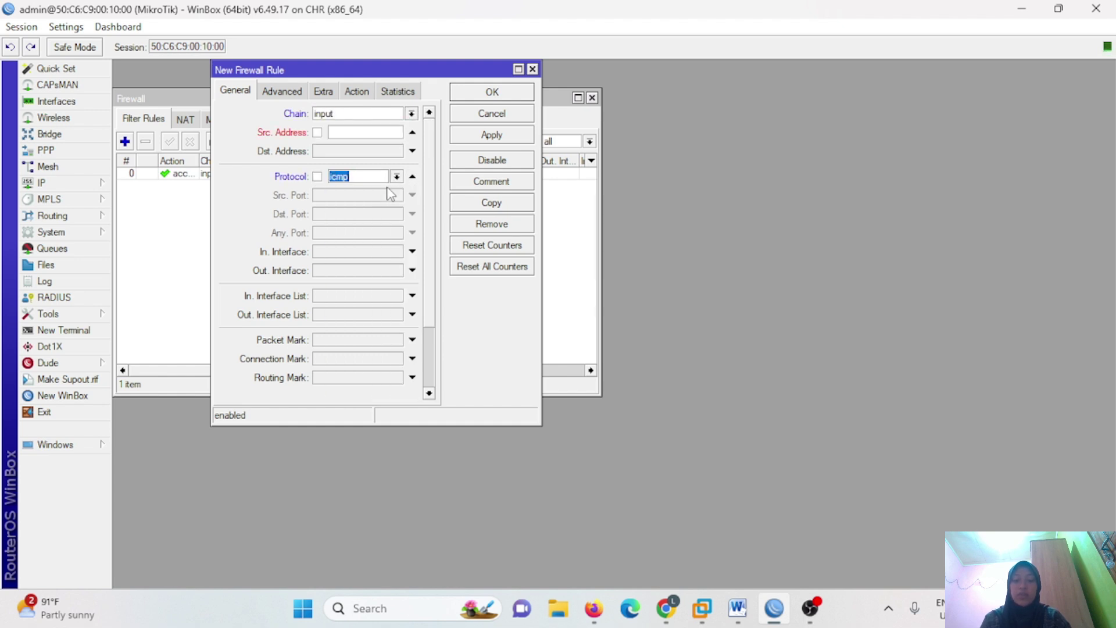
# Step: Set the second rule's action to drop and save the rule
pyautogui.click(365, 93)
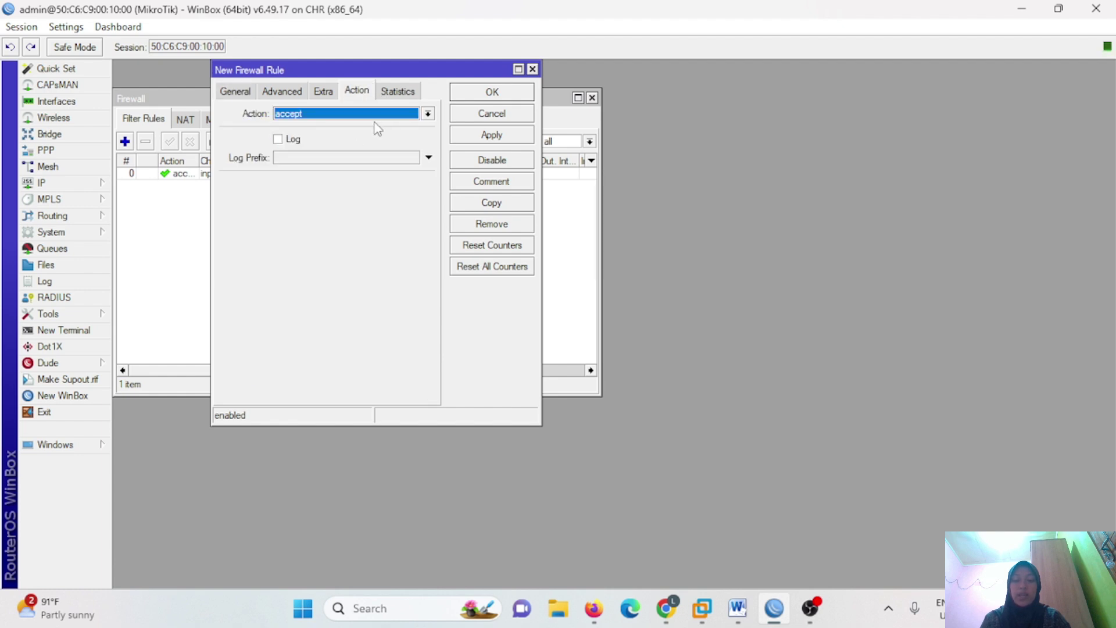
pyautogui.click(428, 113)
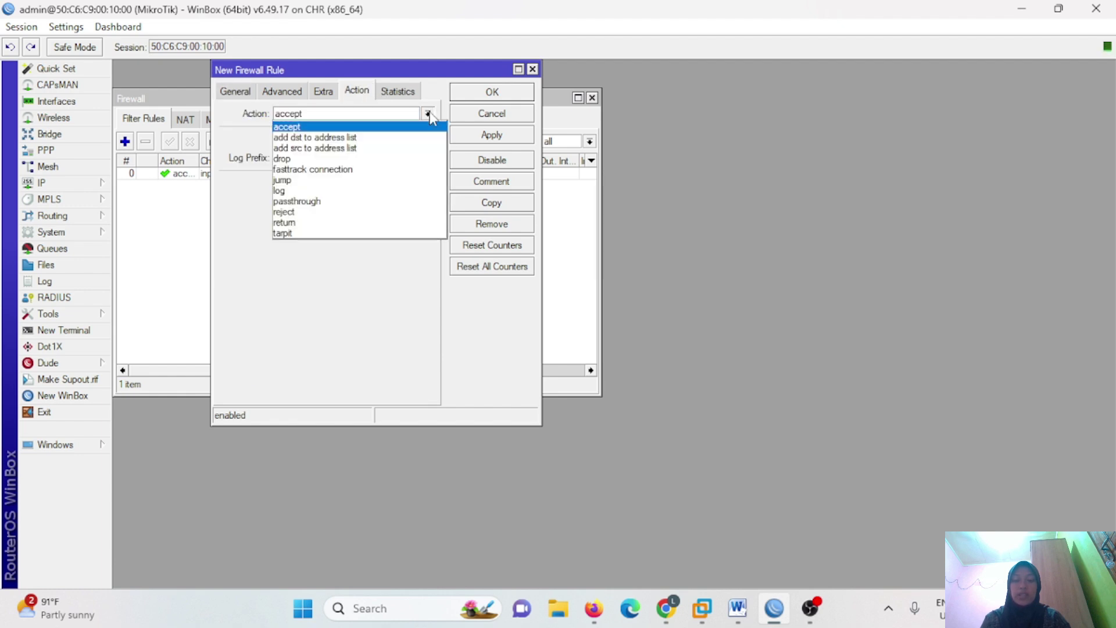
pyautogui.click(383, 159)
pyautogui.click(490, 135)
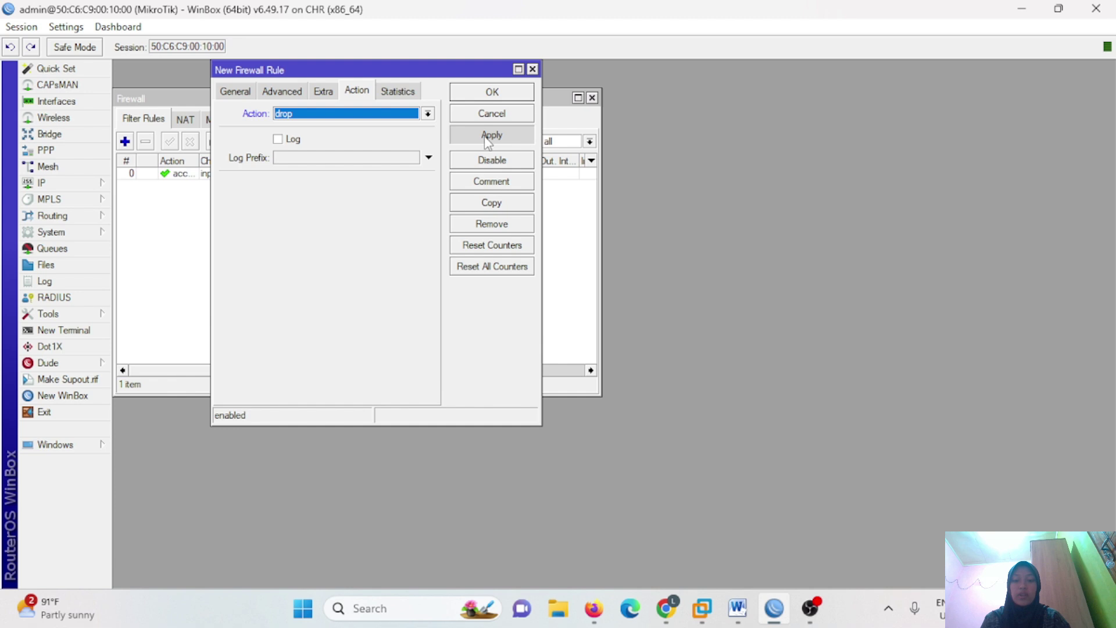
pyautogui.click(491, 92)
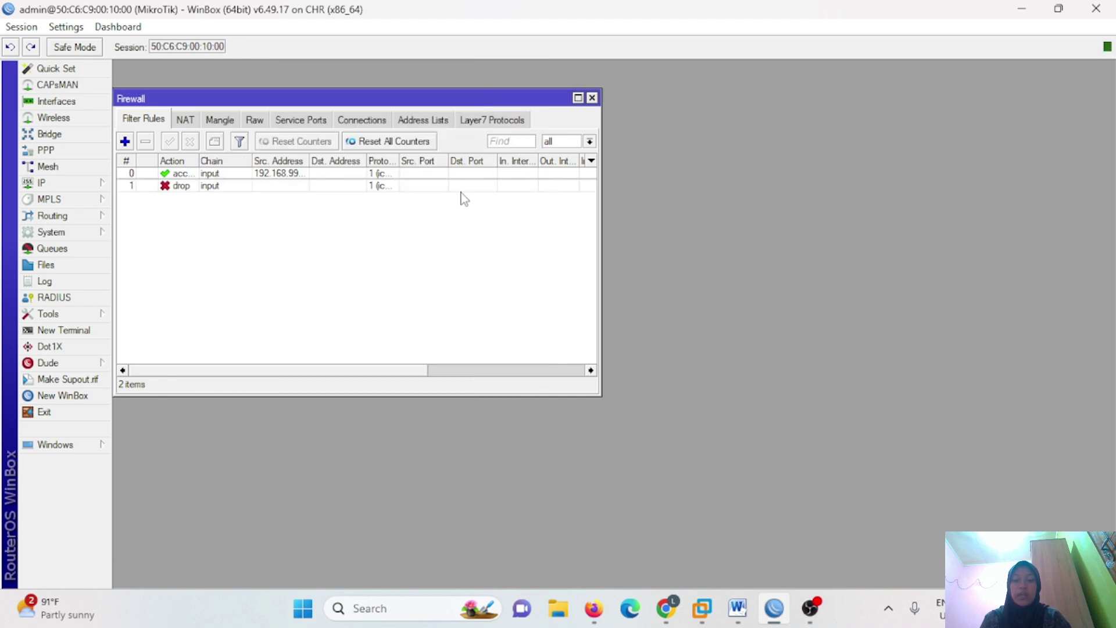
# Step: Switch to PNETLab and ping the gateway 192.168.99.1 from VPC1
pyautogui.hotkey('alt', 'Tab')
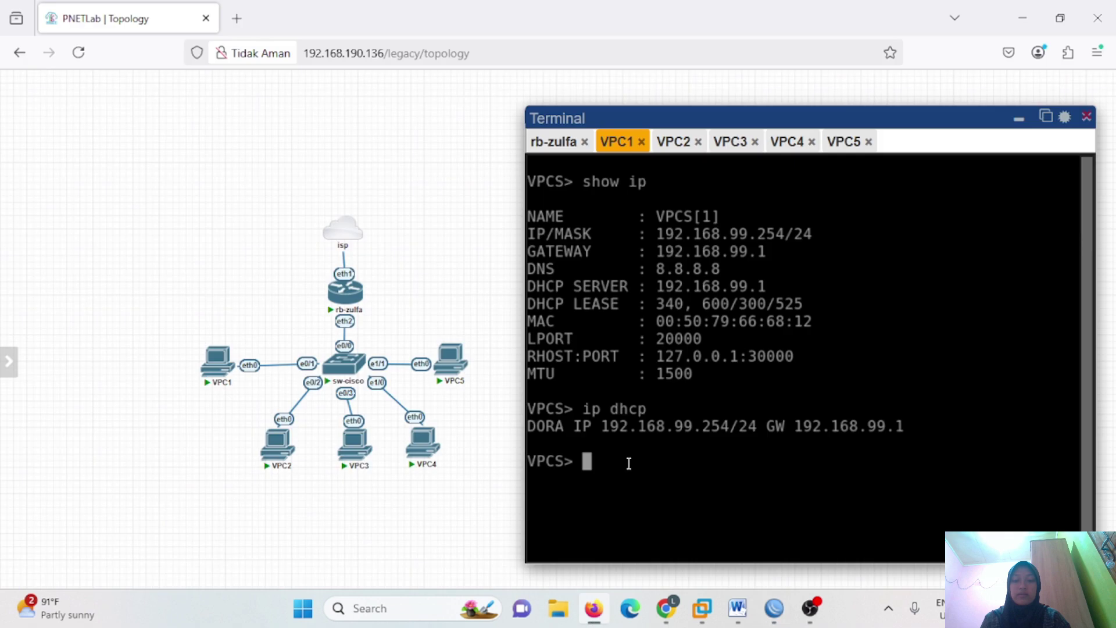
pyautogui.write('ping 192.168.99.1')
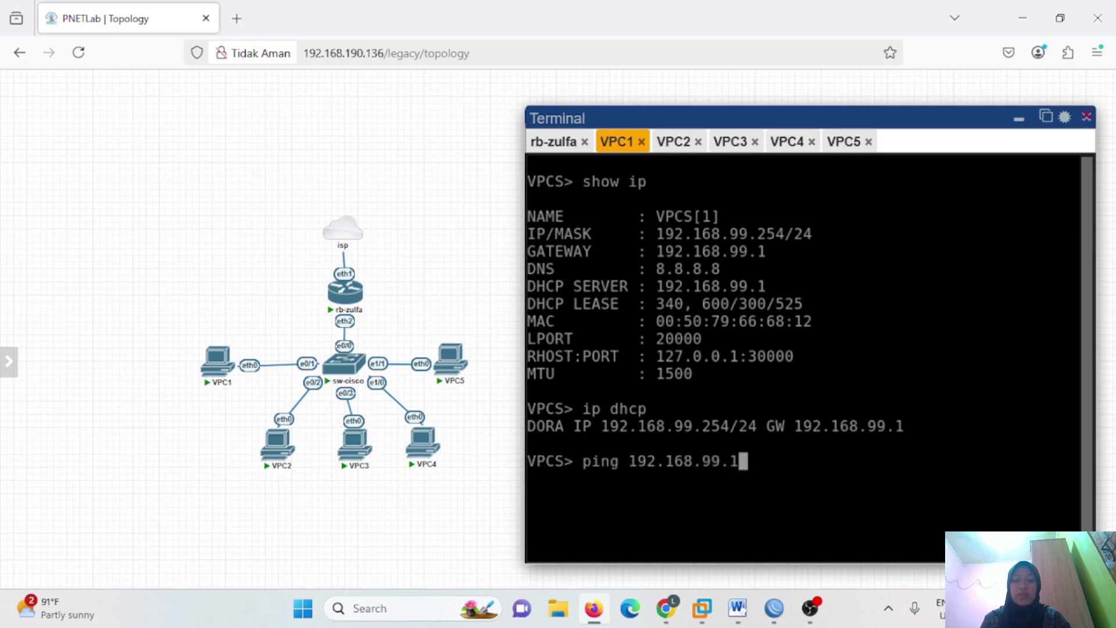
pyautogui.press('Return')
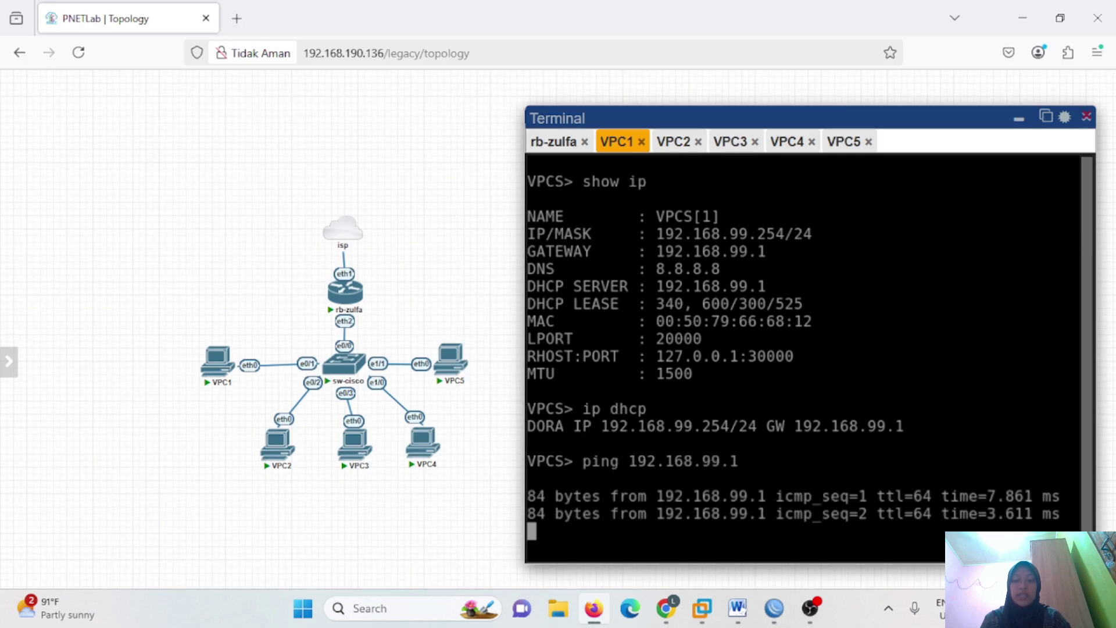
pyautogui.press('Return')
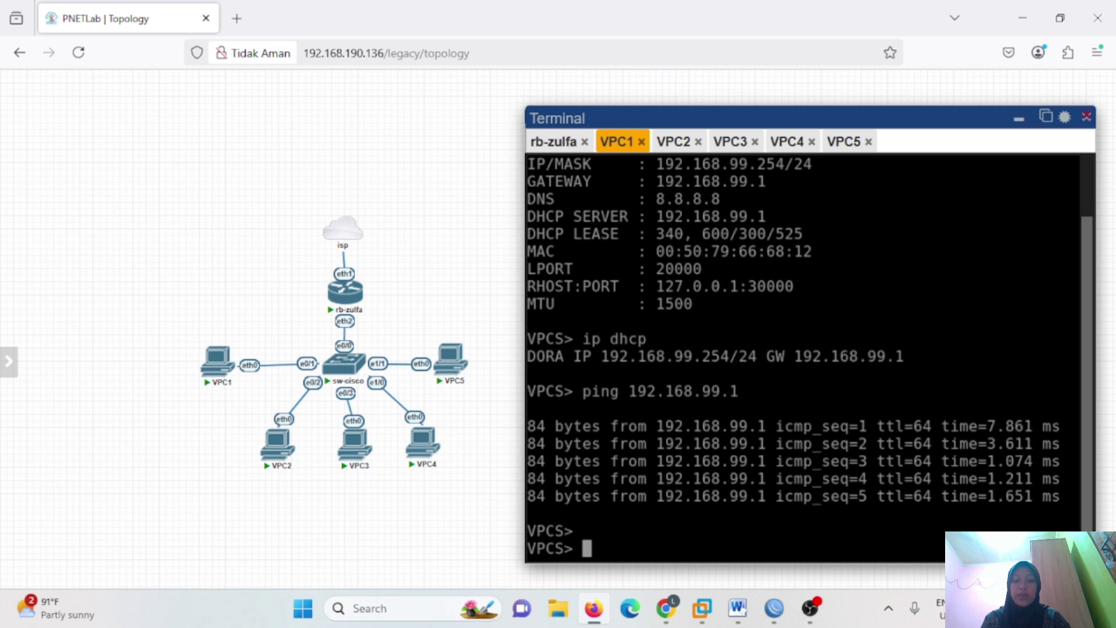
# Step: Ping 192.168.99.1 from VPC2 and stop the ping after a few replies or timeouts
pyautogui.click(674, 141)
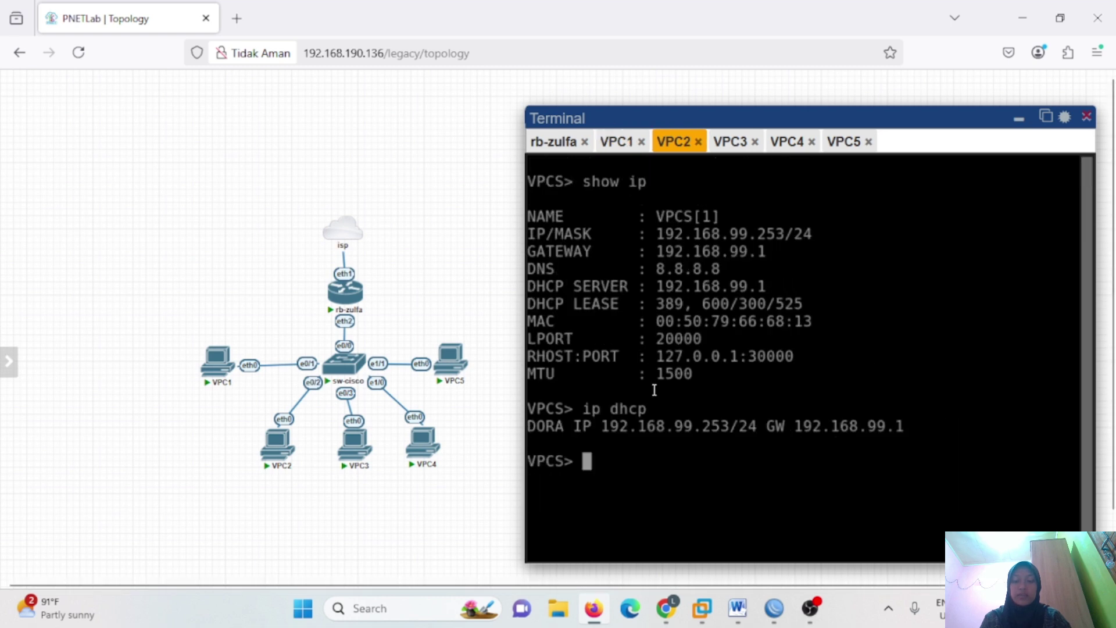
pyautogui.write('ping 192.168.99.1')
pyautogui.press('Return')
pyautogui.hotkey('ctrl', 'c')
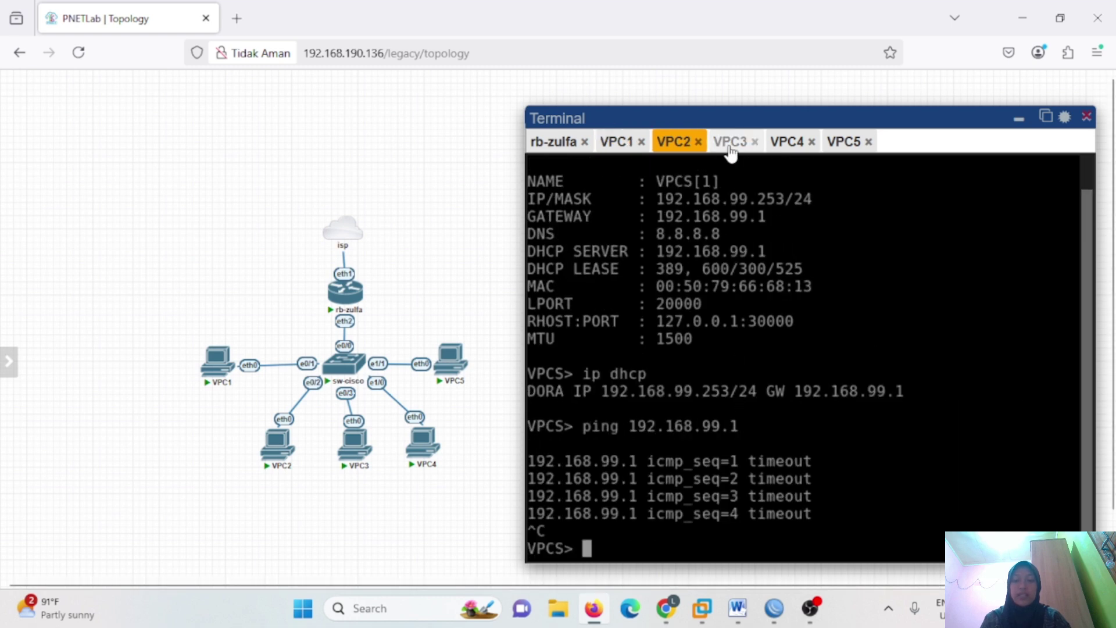
# Step: Ping 192.168.99.1 from VPC4 and VPC5, stopping each ping early
pyautogui.click(730, 142)
pyautogui.click(787, 141)
pyautogui.write('ping 192.168.99.1')
pyautogui.press('Return')
pyautogui.hotkey('ctrl', 'c')
pyautogui.click(844, 141)
pyautogui.write('ping 192.168.99.1')
pyautogui.press('Return')
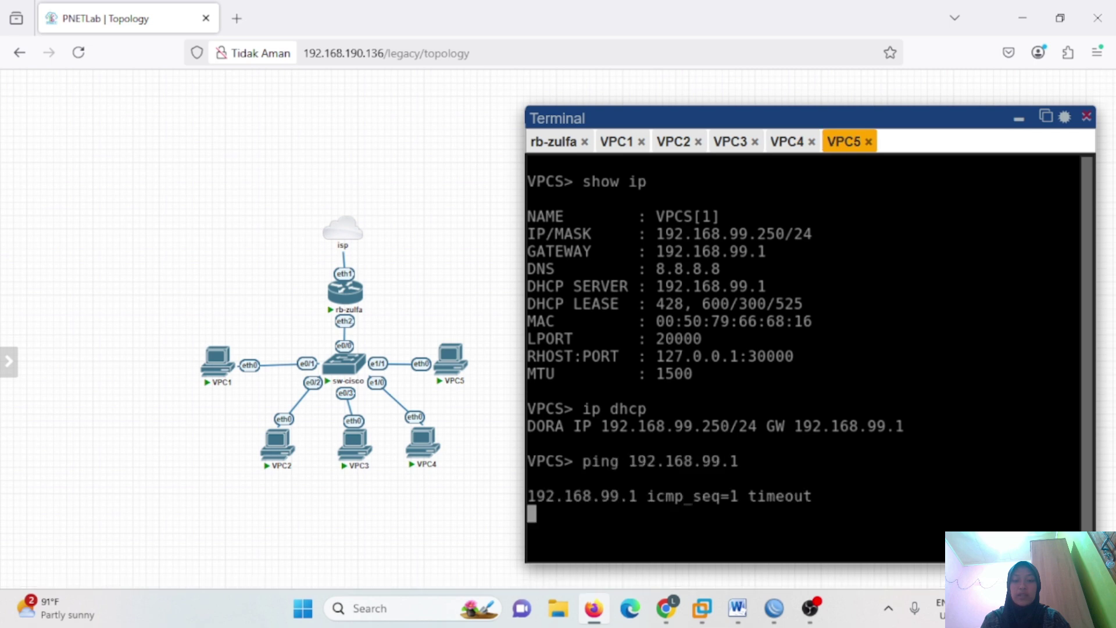
pyautogui.hotkey('ctrl', 'c')
# Step: Switch back to WinBox and make a copy of the accept rule for 192.168.99.254
pyautogui.click(778, 620)
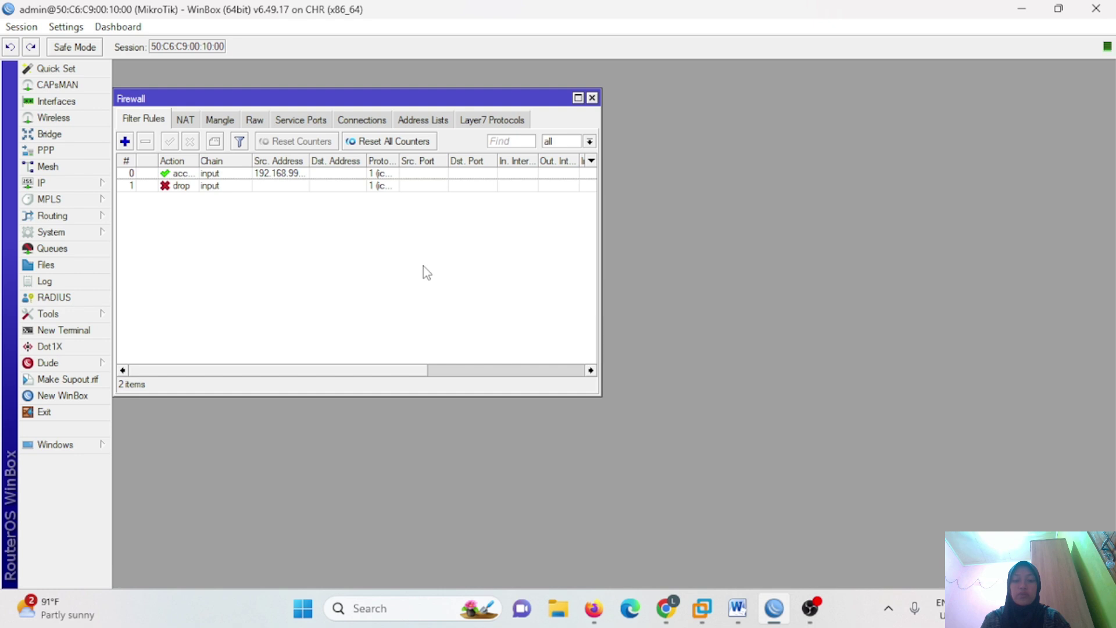
pyautogui.click(178, 174)
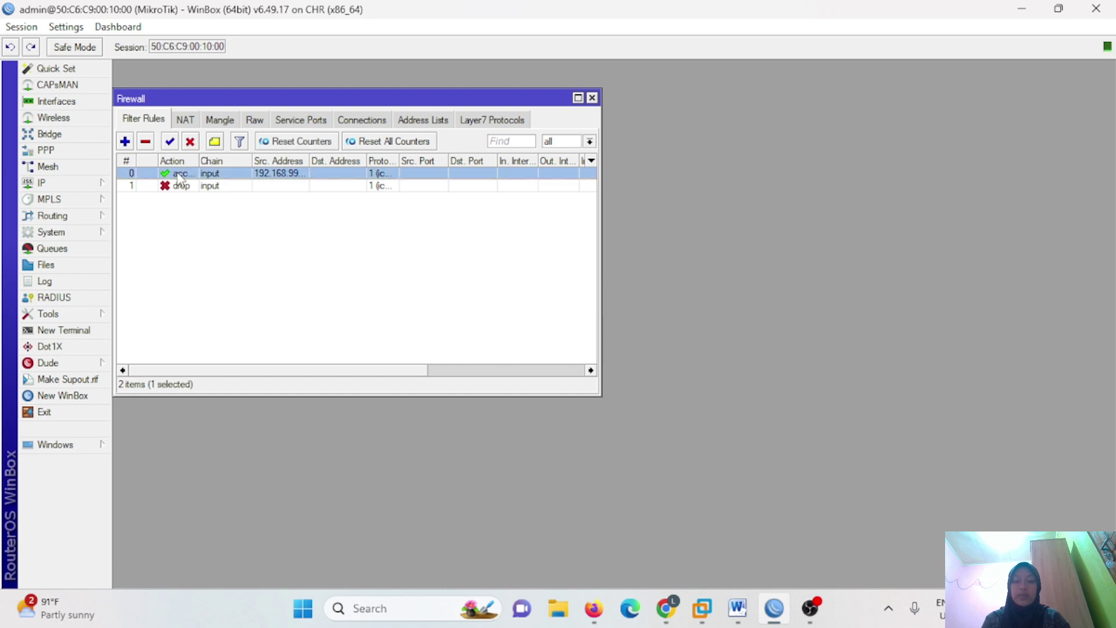
pyautogui.doubleClick(178, 174)
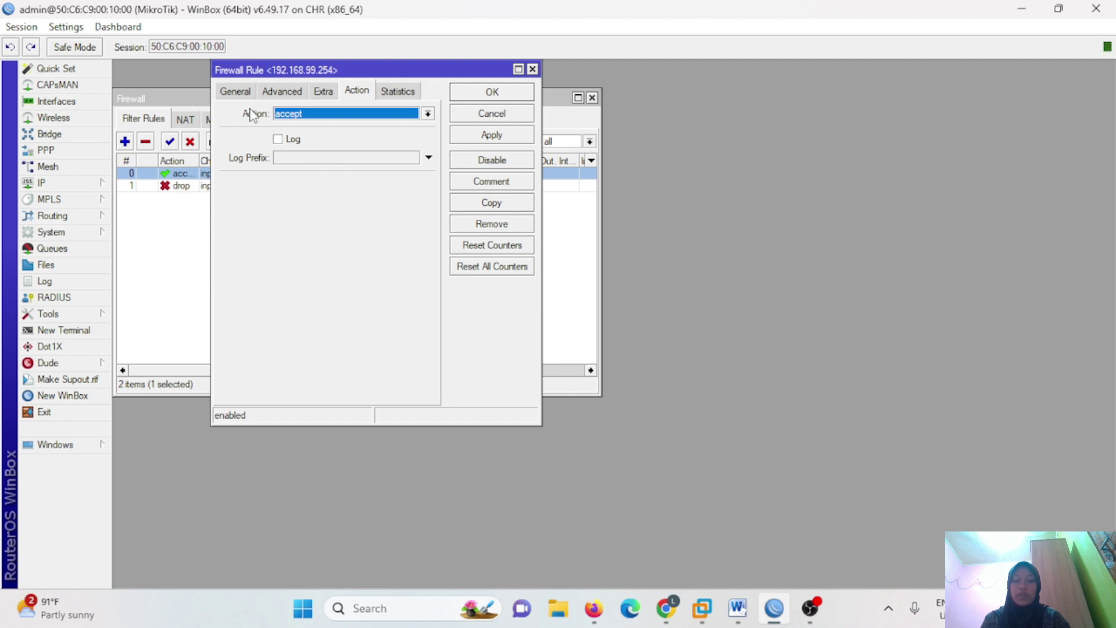
pyautogui.click(491, 204)
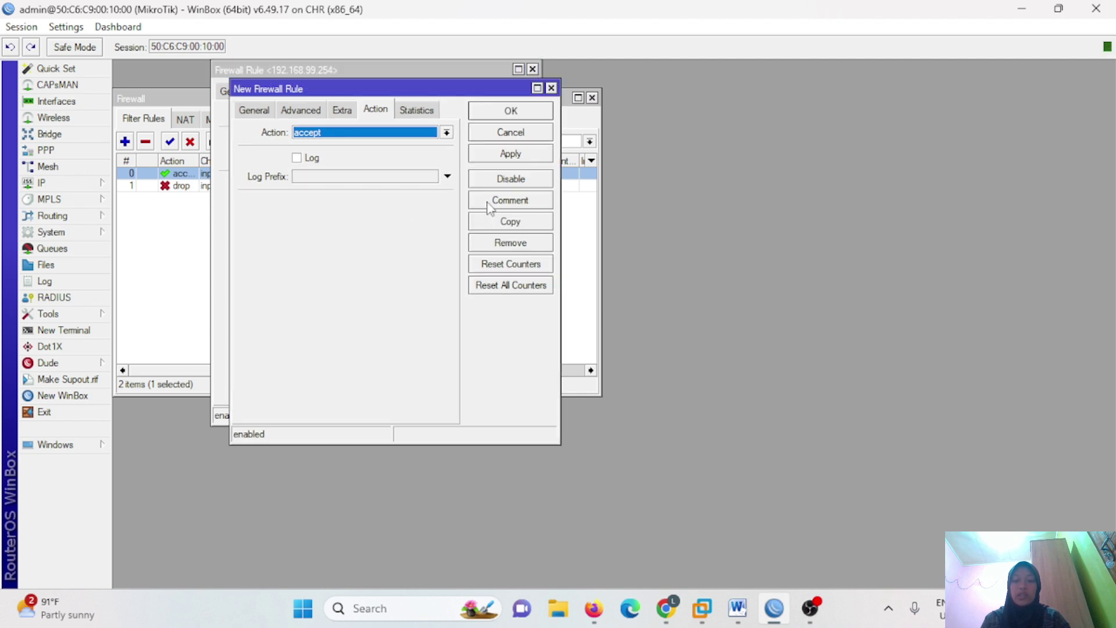
# Step: Set the copied rule's source address to 192.168.99.253, save it and close the original rule
pyautogui.click(256, 111)
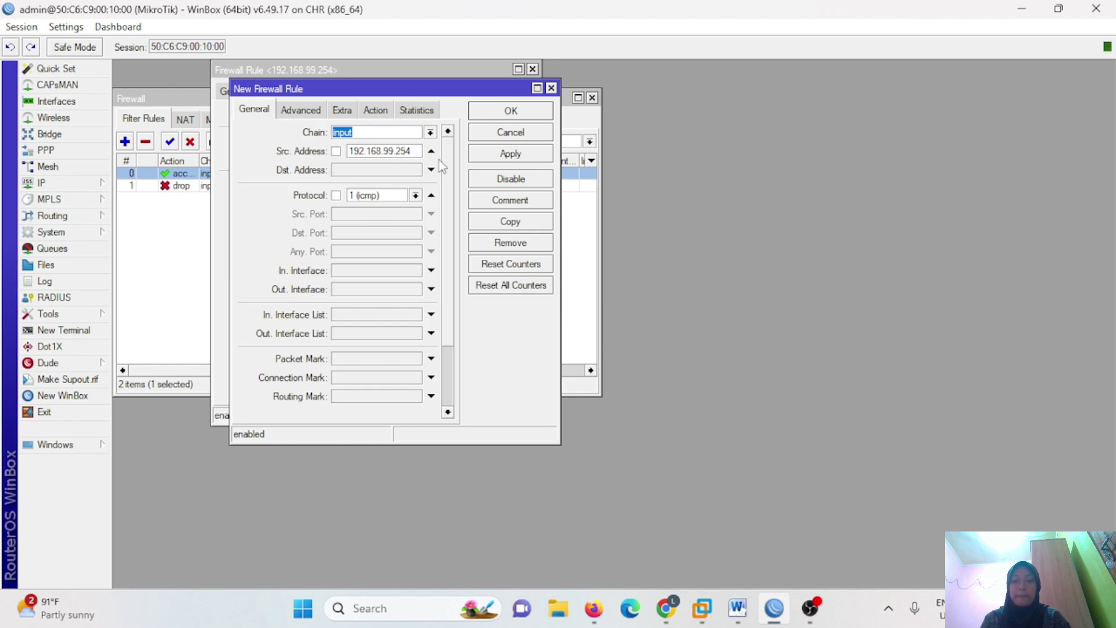
pyautogui.click(416, 152)
pyautogui.press('BackSpace')
pyautogui.write('3')
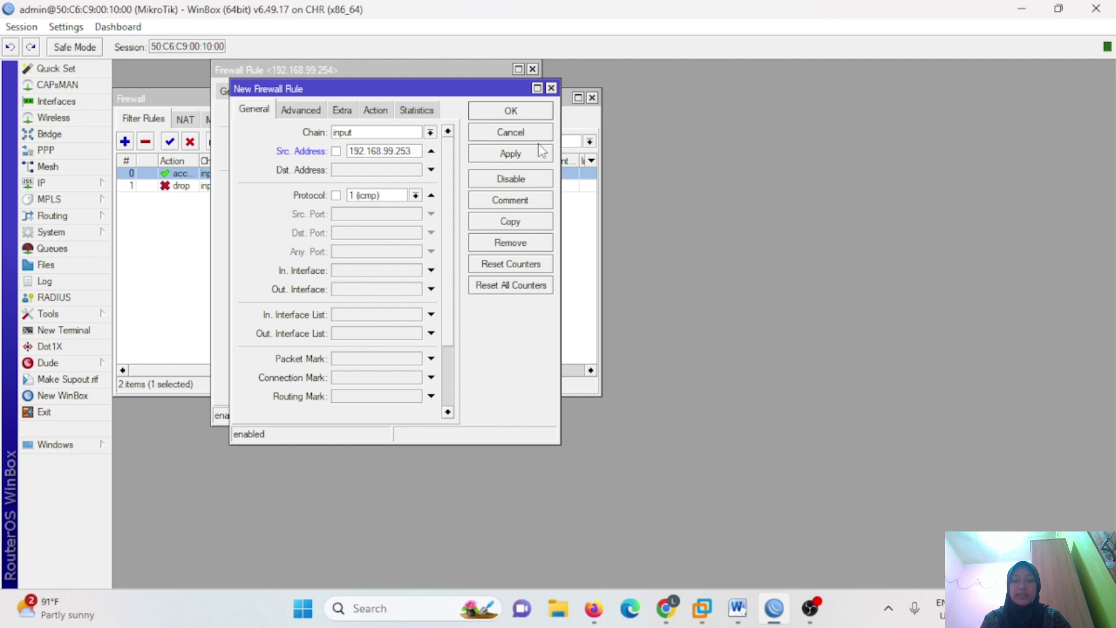
pyautogui.click(526, 157)
pyautogui.click(528, 112)
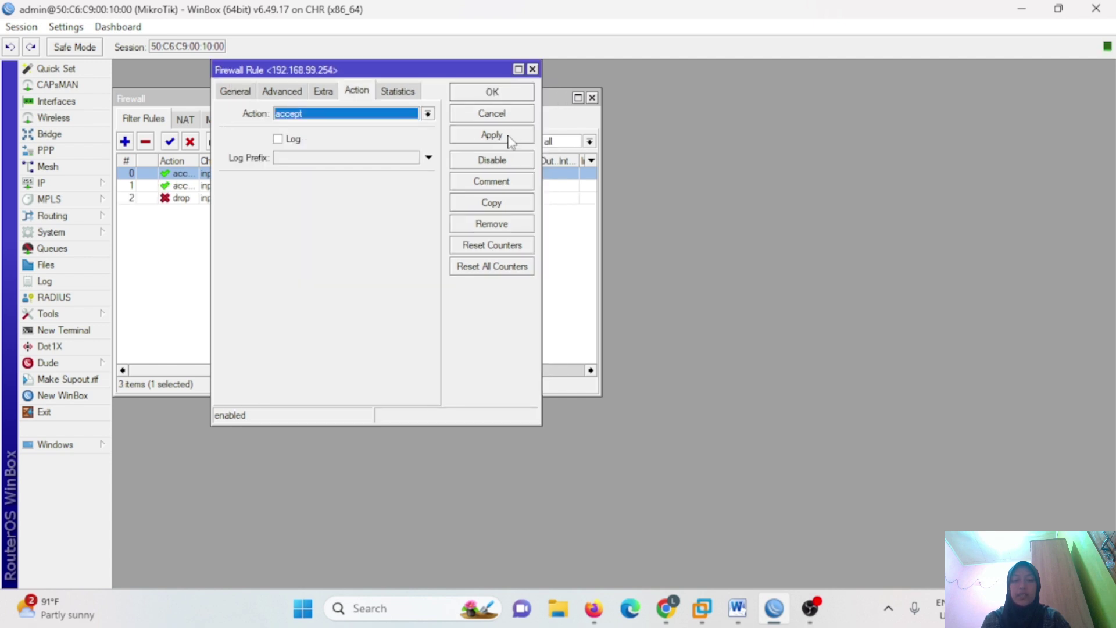
pyautogui.click(511, 142)
pyautogui.click(517, 94)
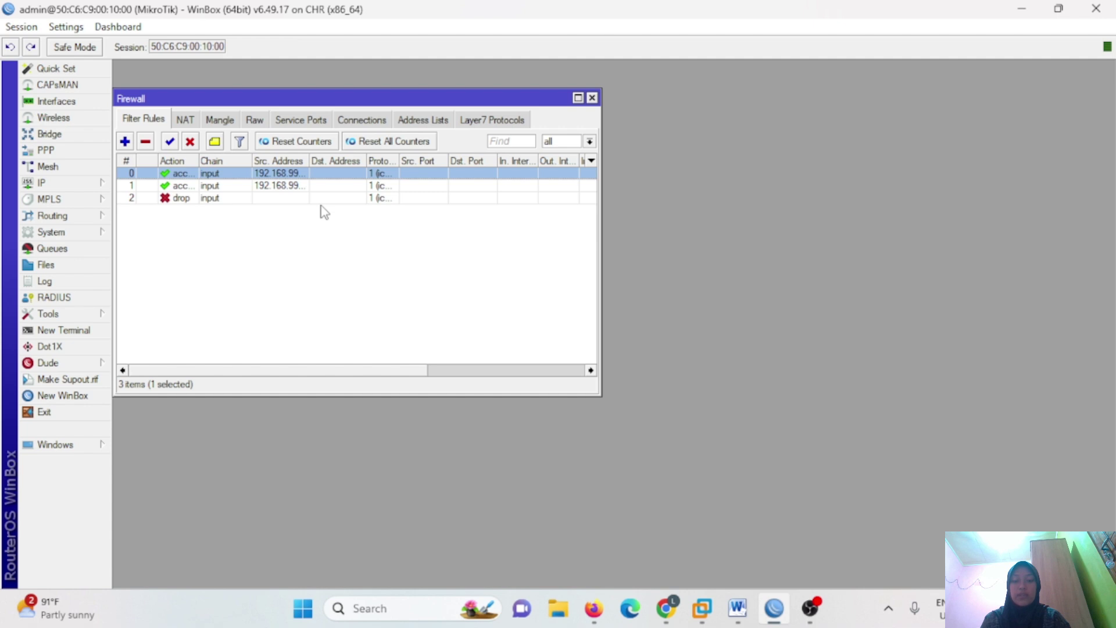
# Step: Switch to the PNETLab topology and ping 192.168.99.1 from VPC2 again, stopping after a few replies
pyautogui.hotkey('alt', 'Tab')
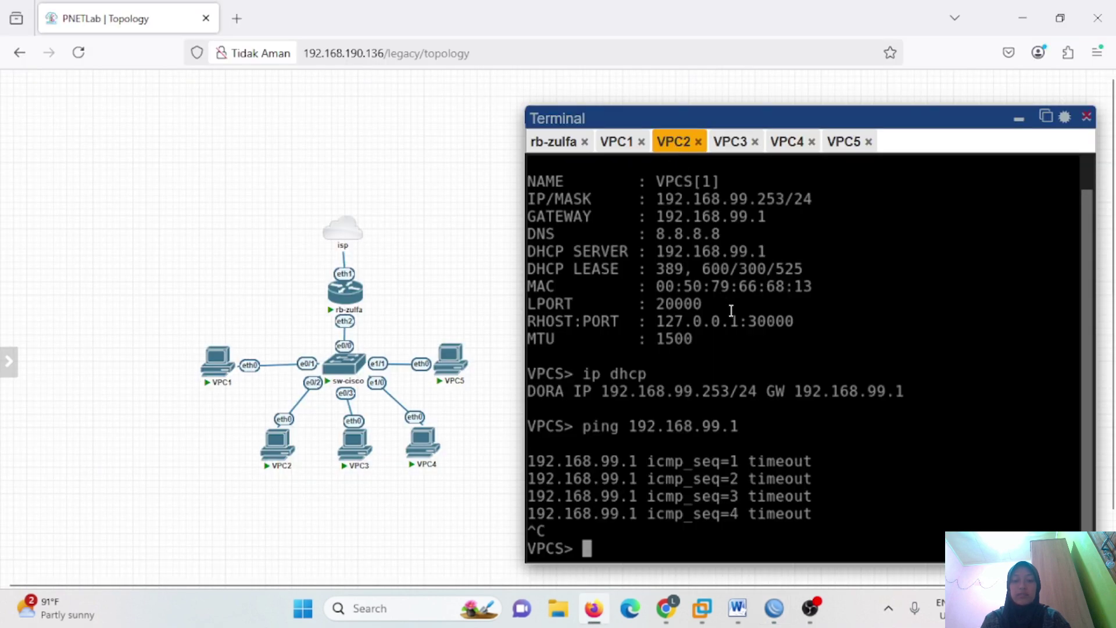
pyautogui.press('Up')
pyautogui.press('Return')
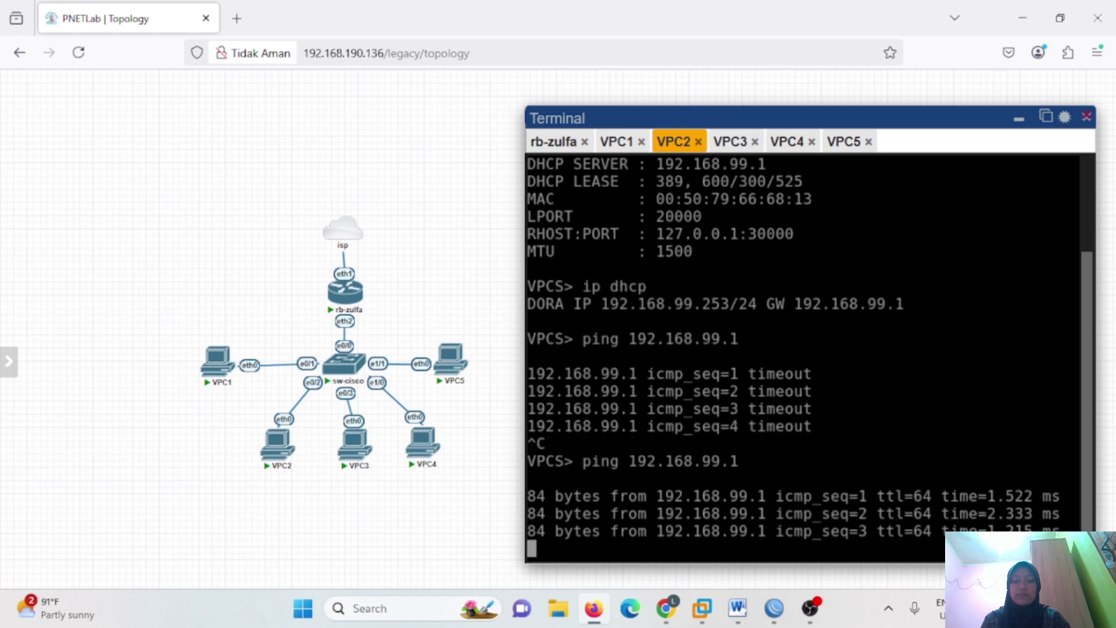
pyautogui.hotkey('ctrl', 'c')
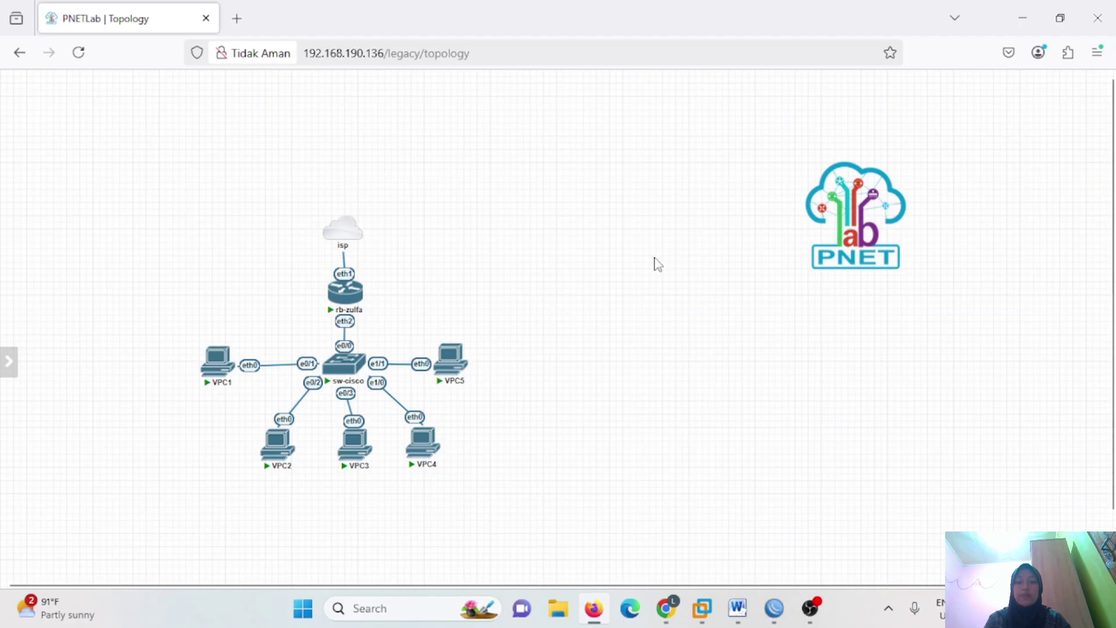
# Step: Start adding a Virtual PC (VPCS) node to the topology and name it server
pyautogui.rightClick(586, 350)
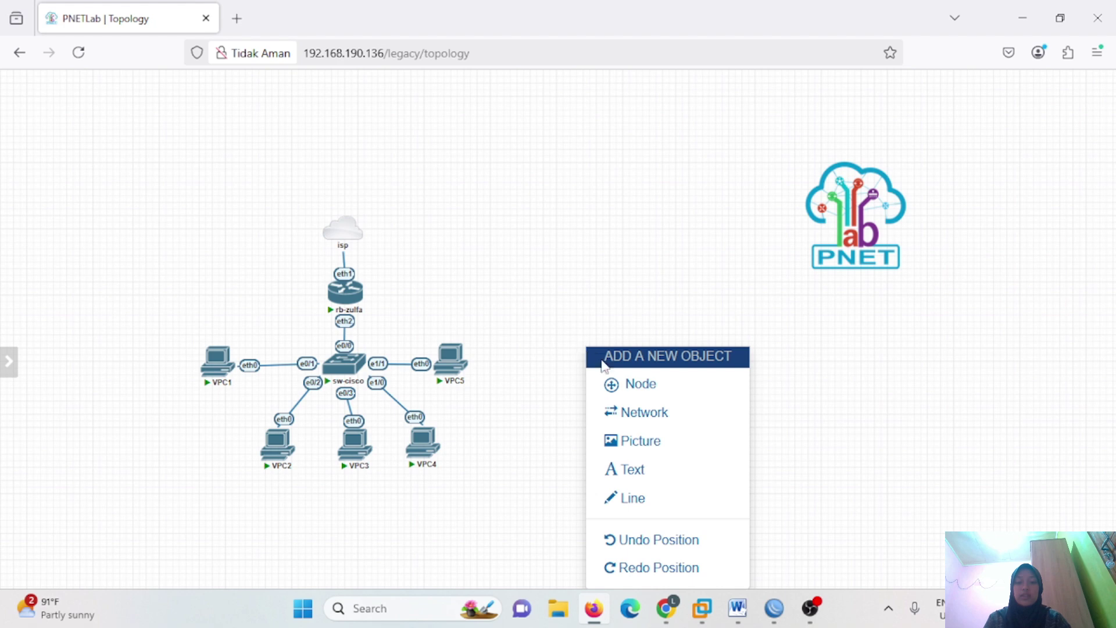
pyautogui.click(616, 386)
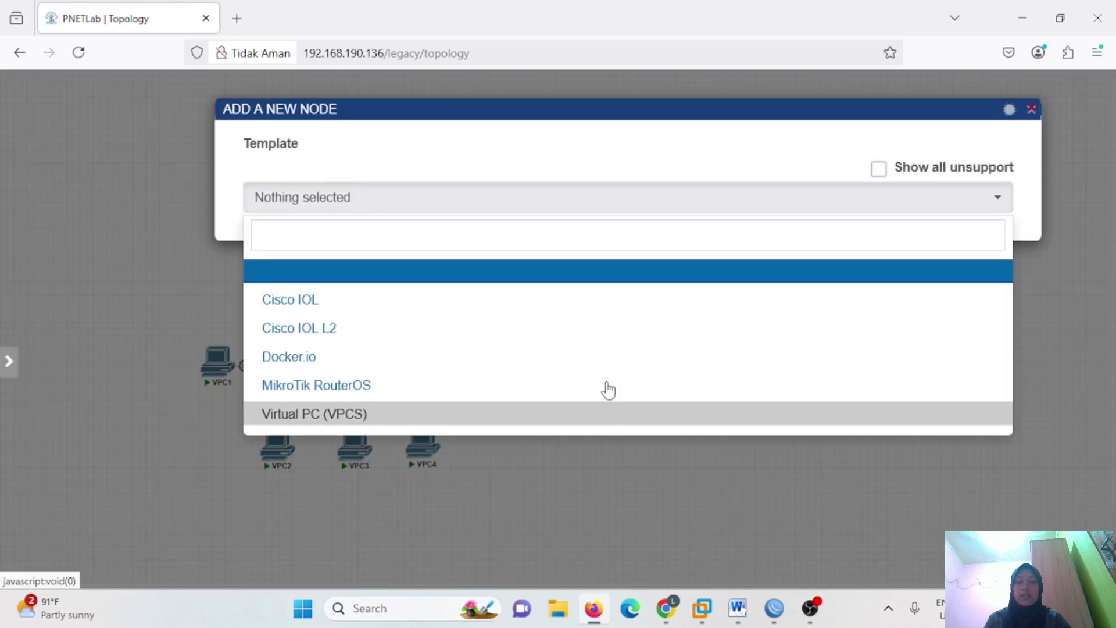
pyautogui.click(547, 415)
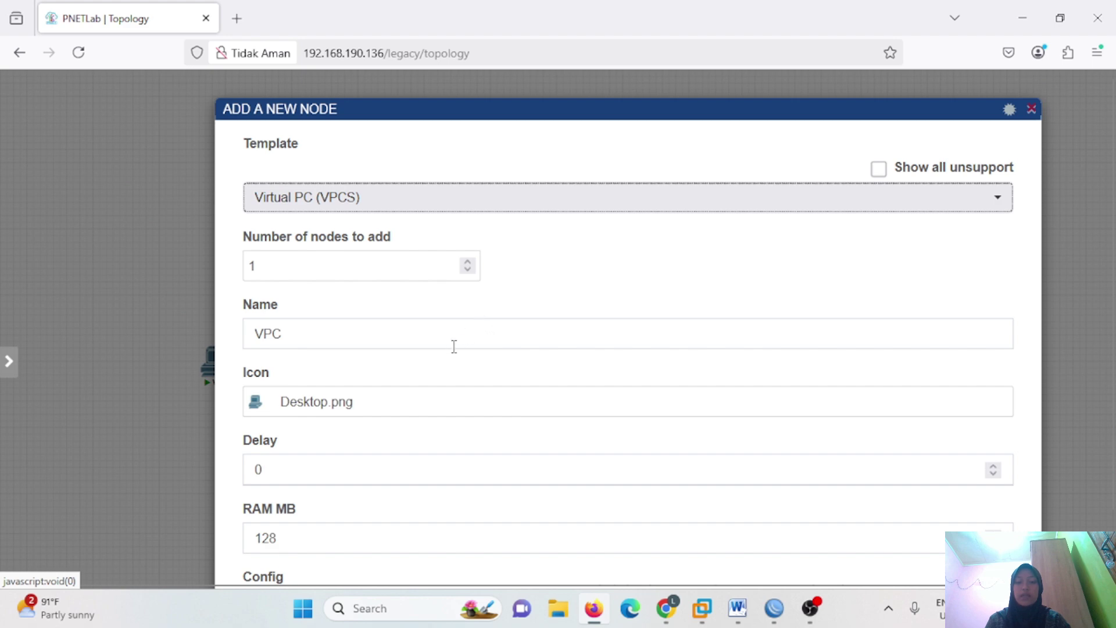
pyautogui.doubleClick(454, 346)
pyautogui.press('BackSpace')
pyautogui.write('server')
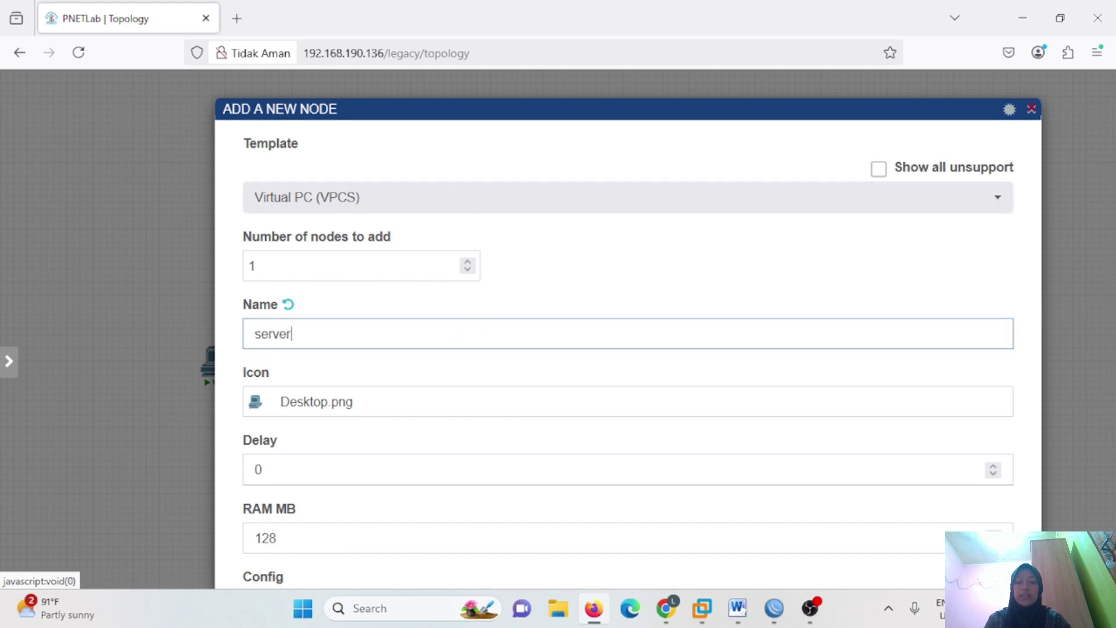
# Step: Find the server icons and assign Server.png to the new node
pyautogui.click(309, 403)
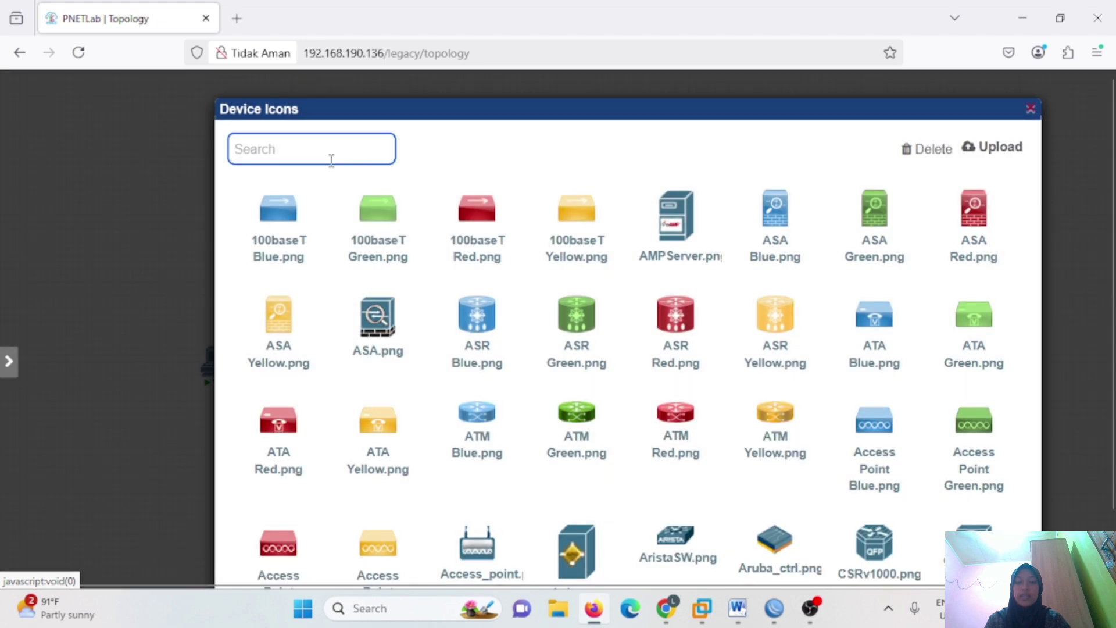
pyautogui.write('server')
pyautogui.click(476, 361)
pyautogui.click(916, 540)
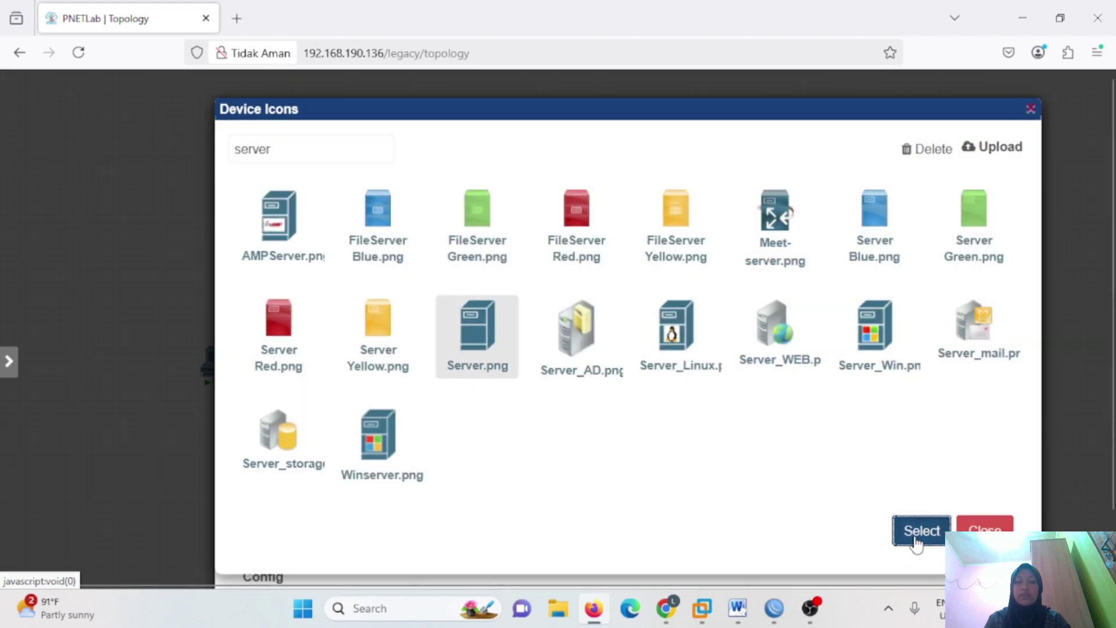
# Step: Set the new node's description to server and save the node
pyautogui.scroll(-5, 320, 272)
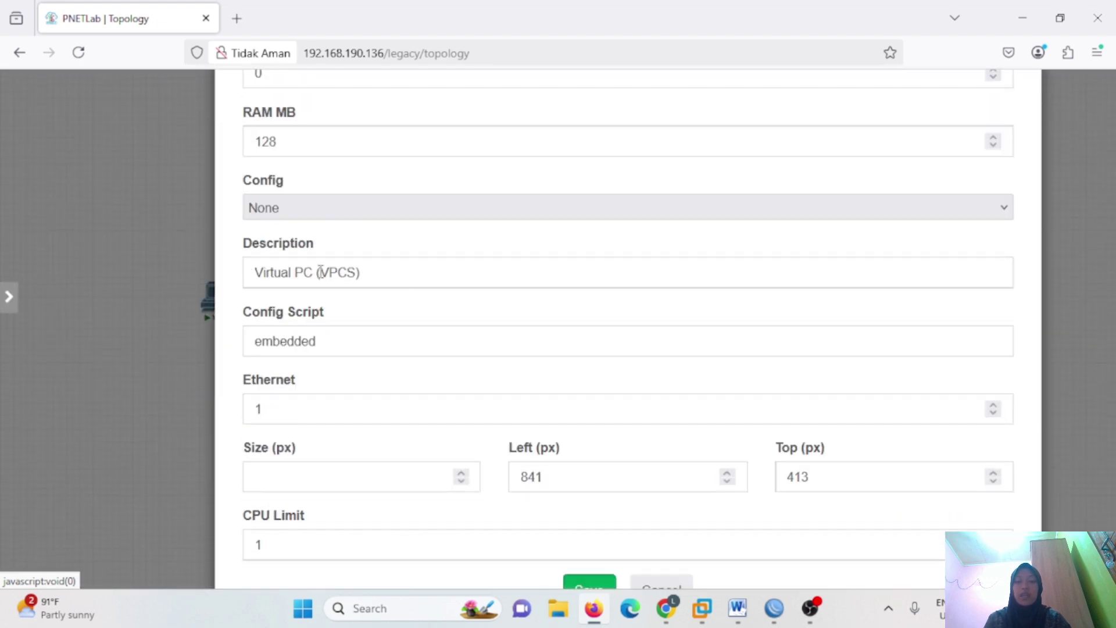
pyautogui.tripleClick(320, 271)
pyautogui.press('BackSpace')
pyautogui.write('server')
pyautogui.scroll(-1, 465, 396)
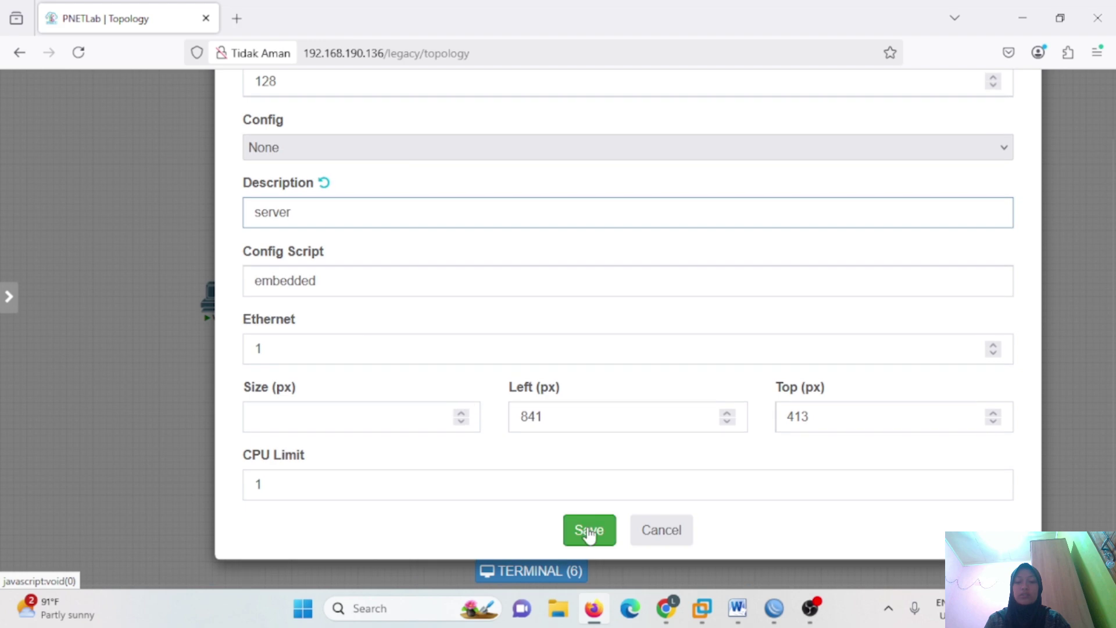
pyautogui.click(588, 529)
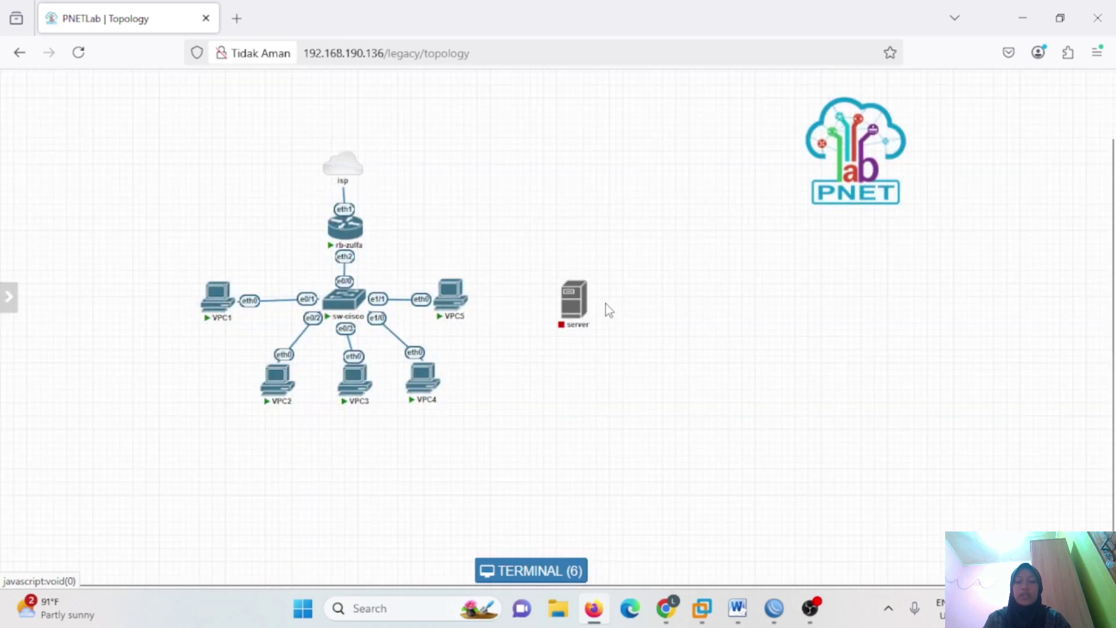
# Step: Place the server node beside router rb-zulfa and connect its eth0 to the router's eth3
pyautogui.moveTo(575, 302)
pyautogui.moveTo(575, 303); pyautogui.dragTo(172, 233)
pyautogui.moveTo(185, 222); pyautogui.dragTo(346, 228)
pyautogui.click(666, 496)
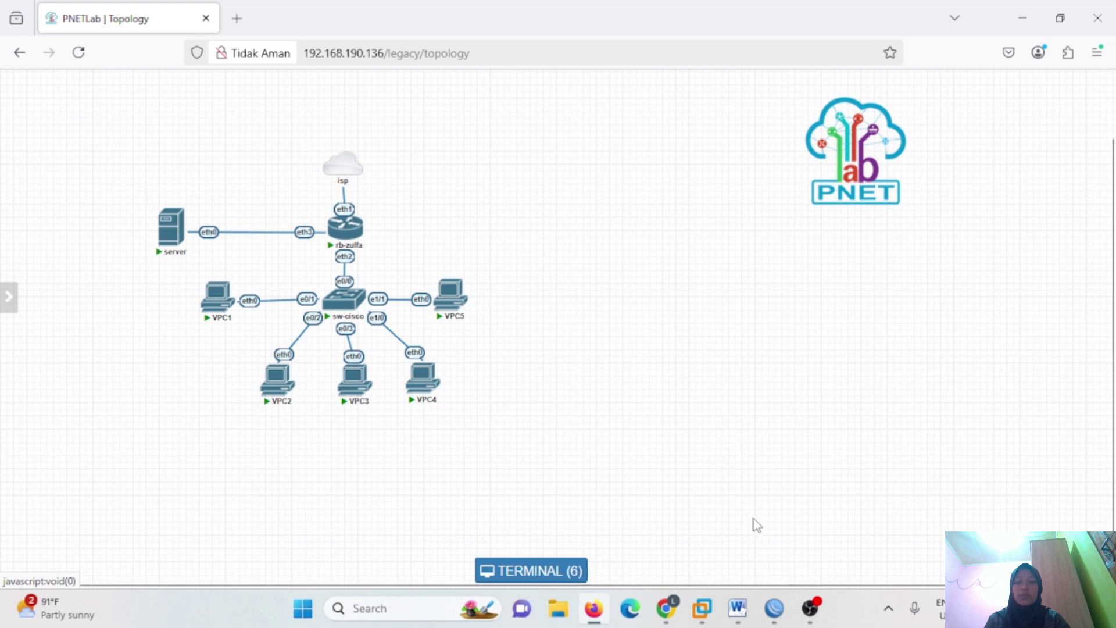
# Step: Switch to WinBox, close the Firewall window and open the router's IP address list
pyautogui.moveTo(774, 611)
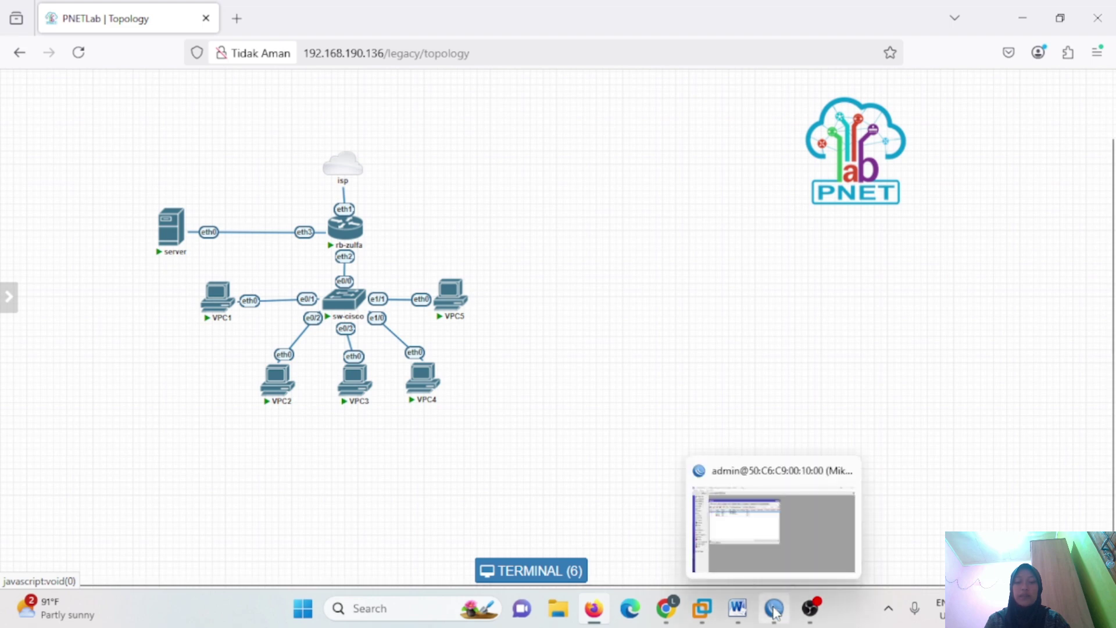
pyautogui.click(789, 501)
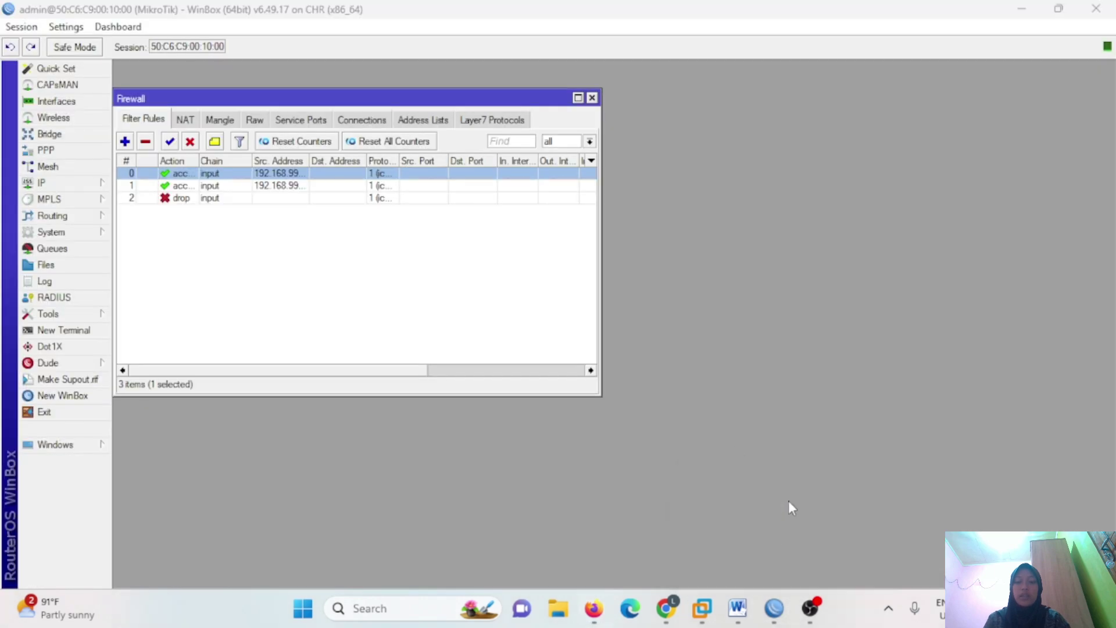
pyautogui.click(592, 97)
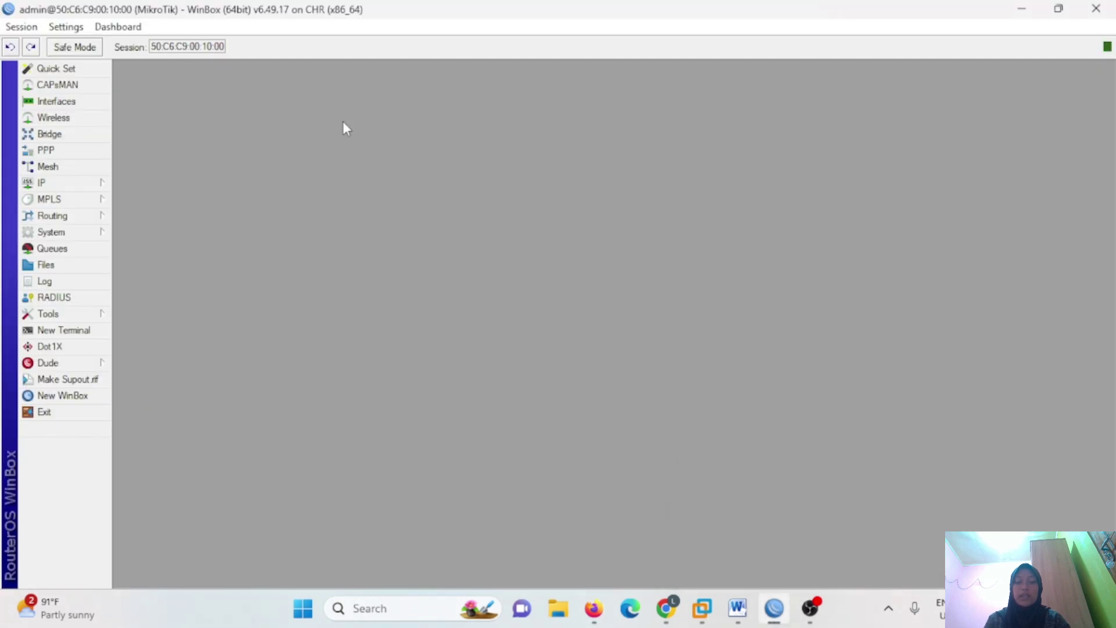
pyautogui.click(93, 187)
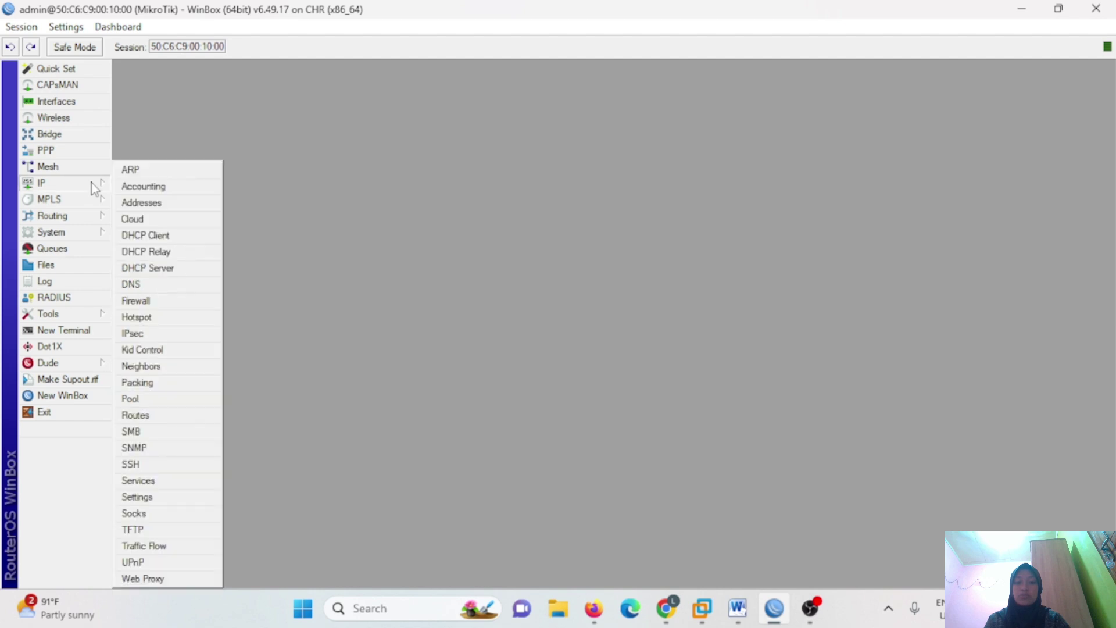
pyautogui.click(133, 203)
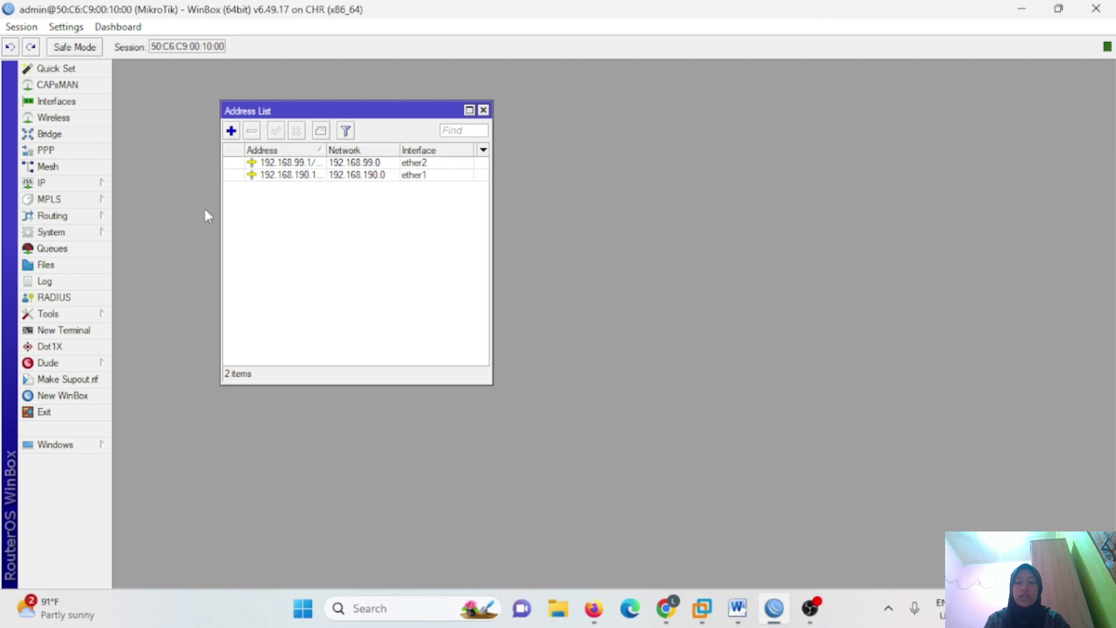
# Step: Add the address 192.168.100.2/24 on interface ether3 and save it
pyautogui.click(231, 131)
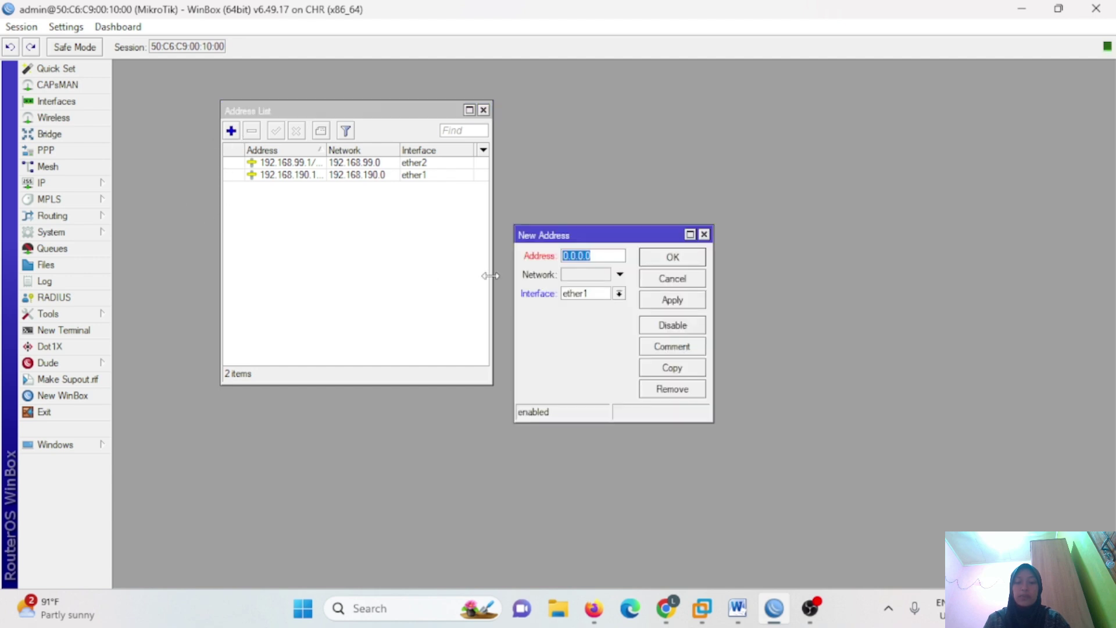
pyautogui.write('192.')
pyautogui.write('168.100.2')
pyautogui.write('/24')
pyautogui.click(619, 293)
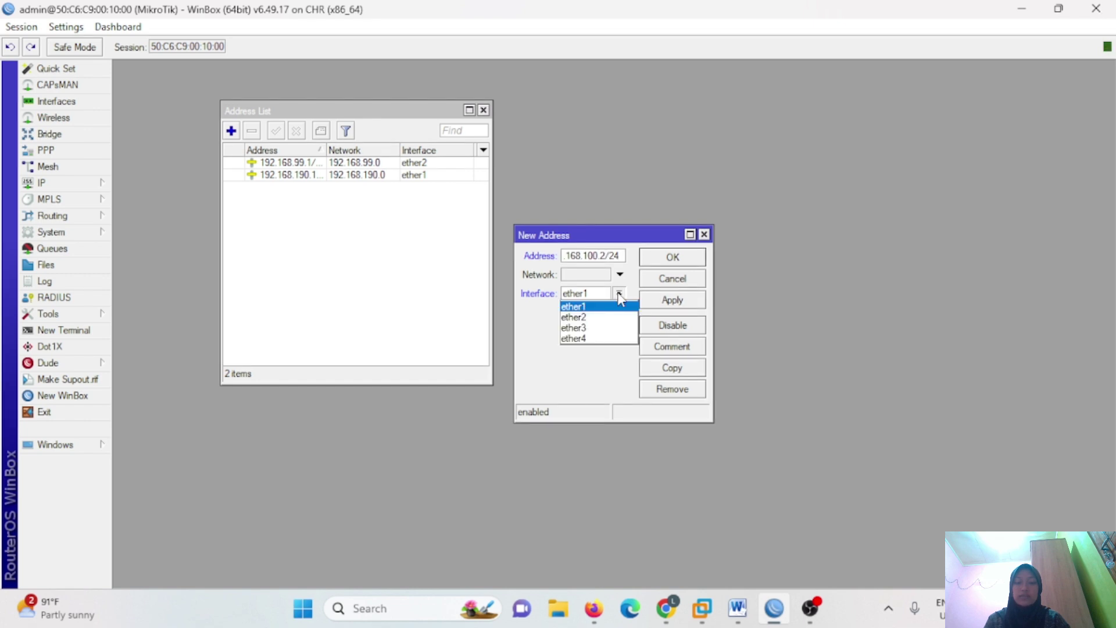
pyautogui.click(599, 328)
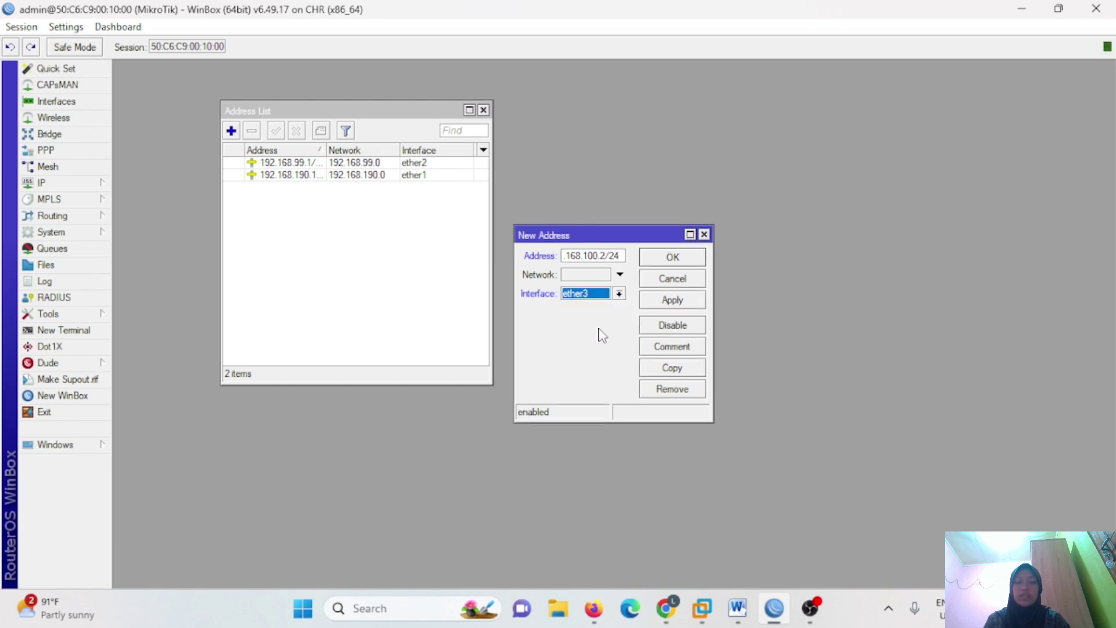
pyautogui.click(644, 298)
pyautogui.click(693, 257)
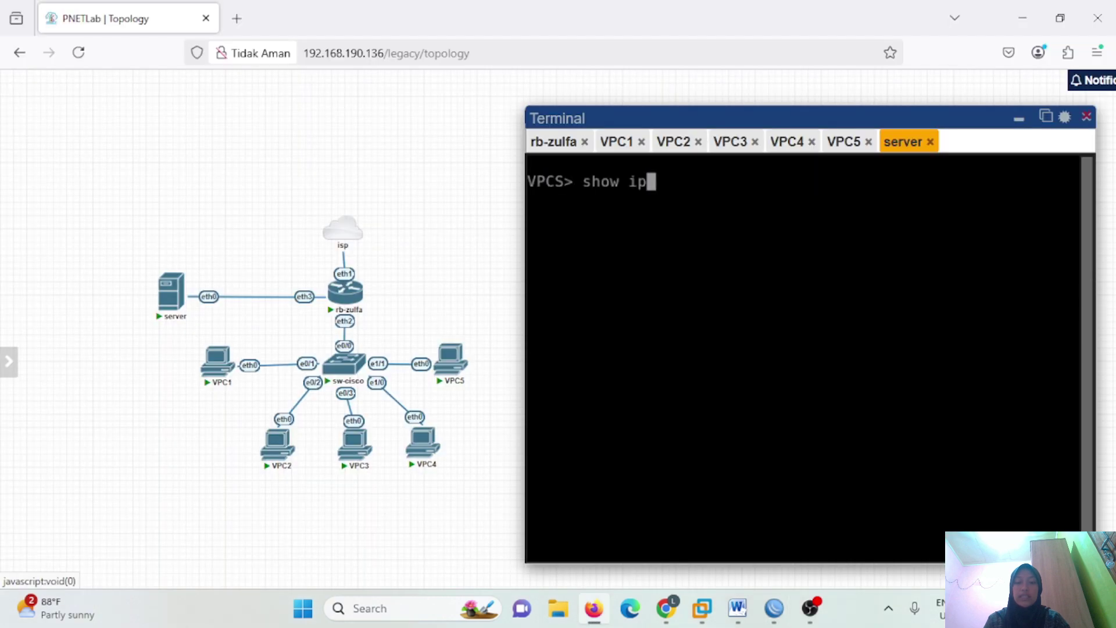
# Step: Give the server the address 192.168.88.2/24 with gateway 192.168.88.1/24, displaying its IP settings before and after
pyautogui.press('Return')
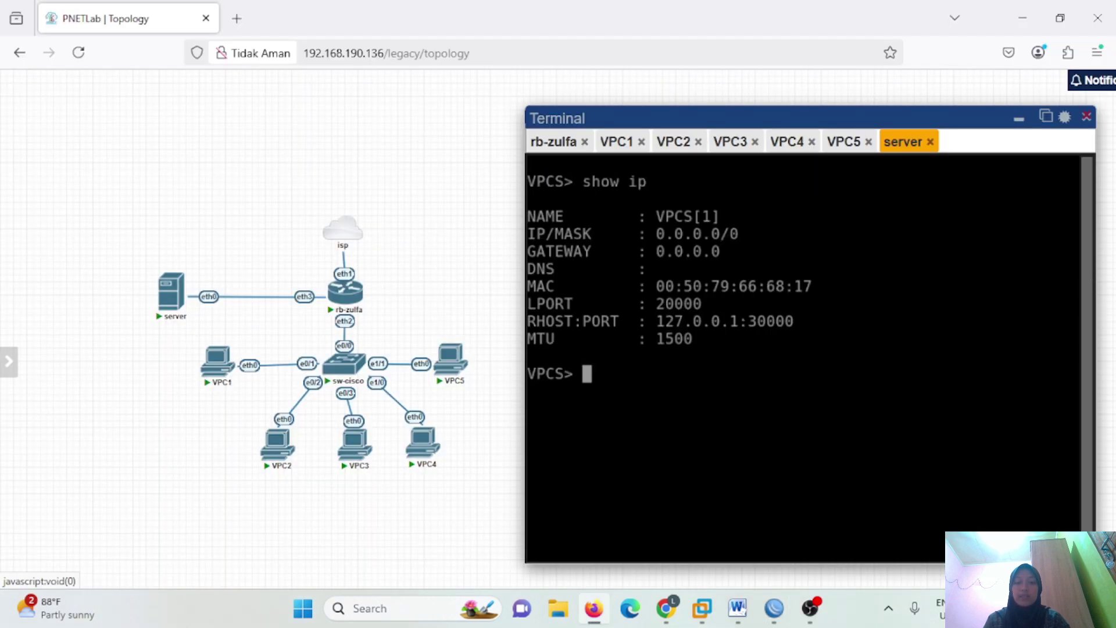
pyautogui.write('ip 192.168.88.')
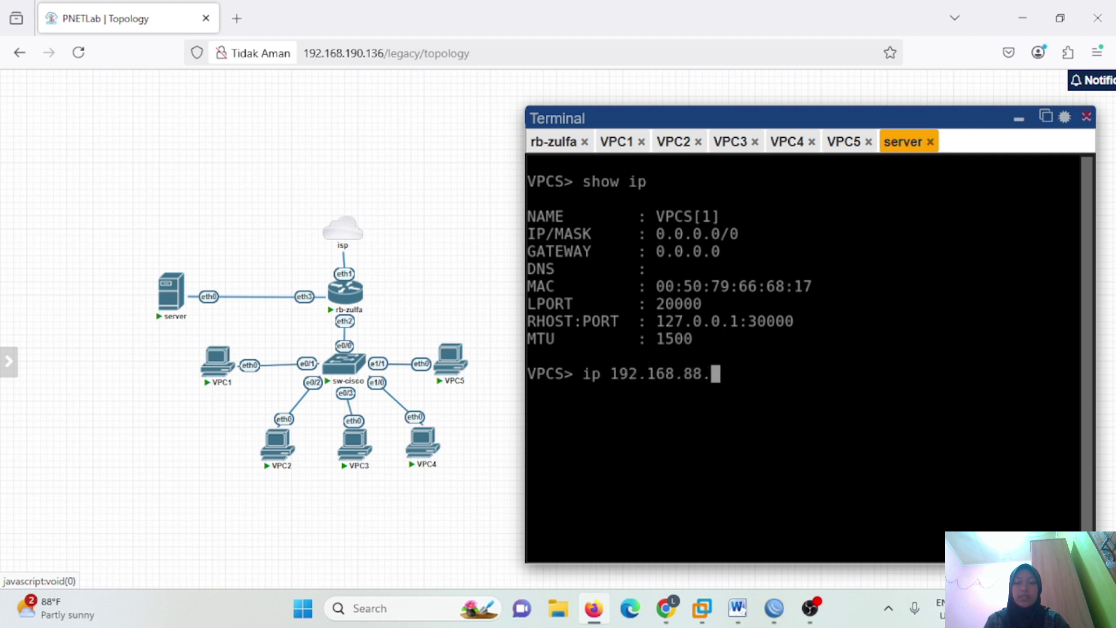
pyautogui.write('2/24 192.168.88.1/24 192.168.')
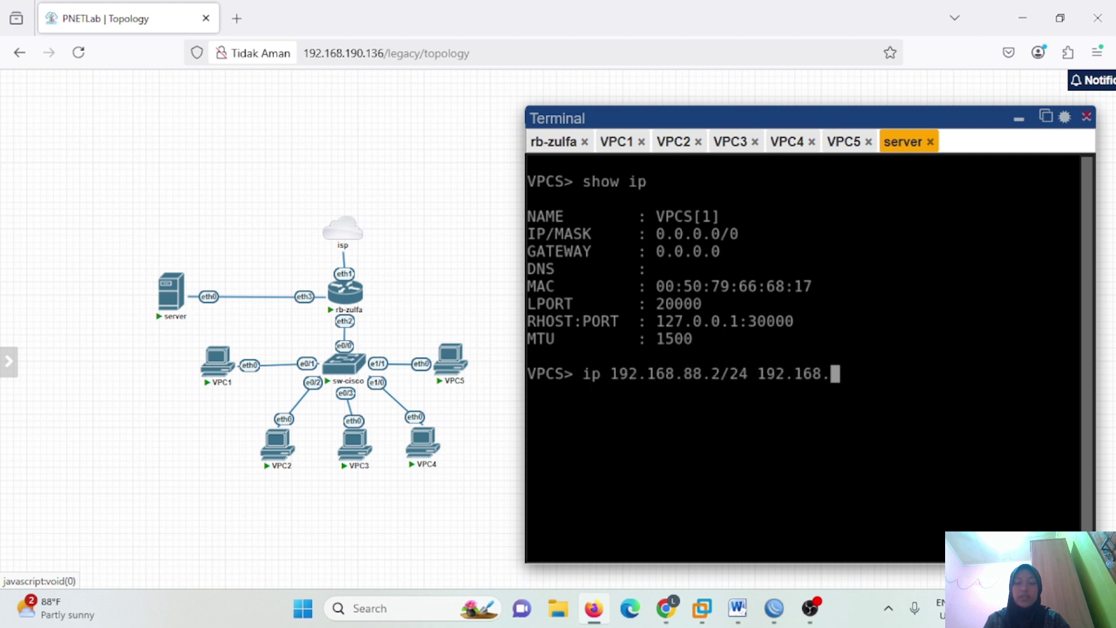
pyautogui.press('Return')
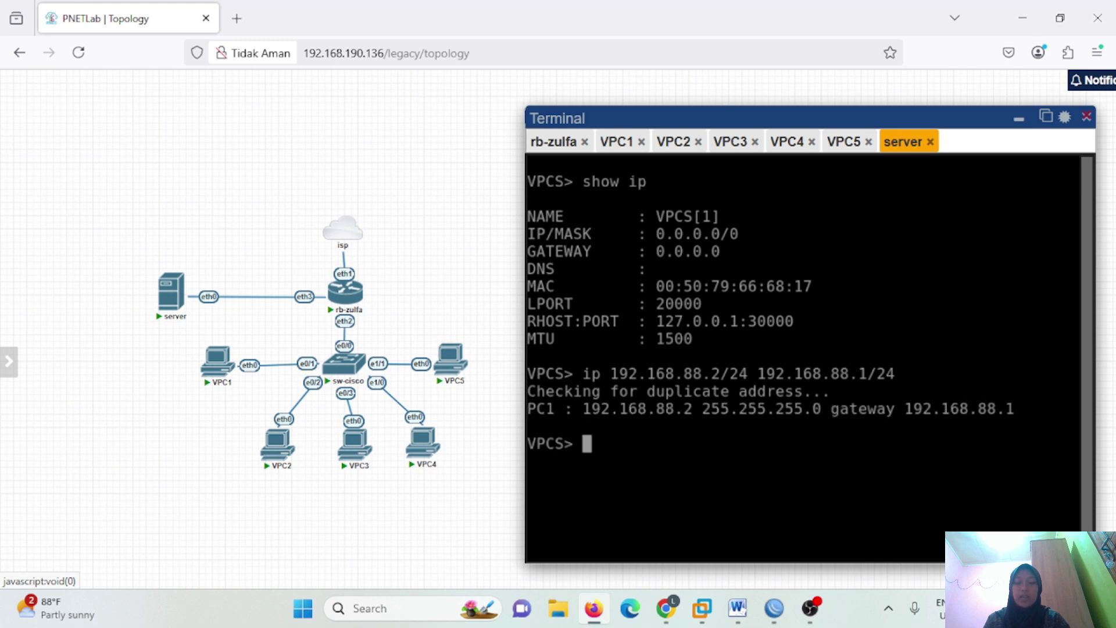
pyautogui.write('show ip')
pyautogui.press('Return')
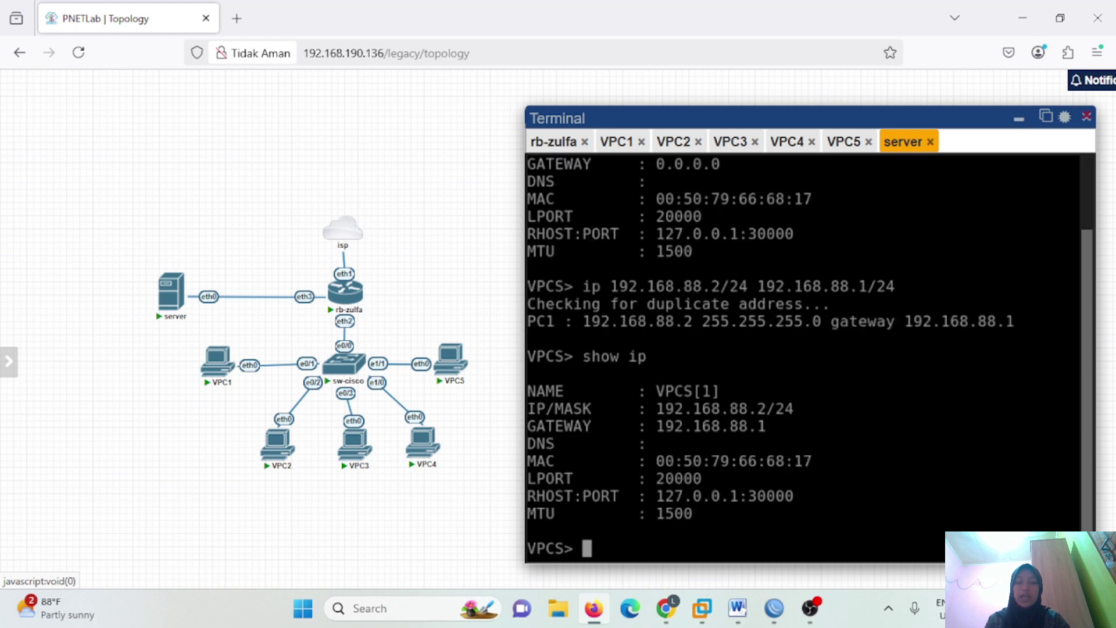
# Step: Switch to WinBox and disable all three input-chain filter rules
pyautogui.hotkey('alt', 'Tab')
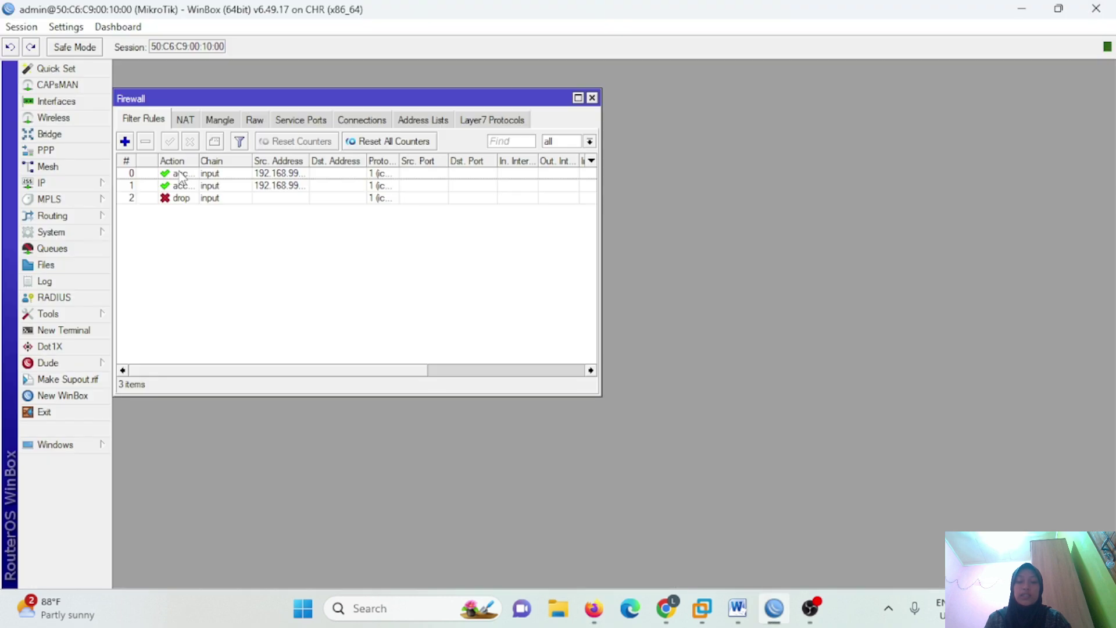
pyautogui.click(180, 173)
pyautogui.click(190, 141)
pyautogui.click(180, 185)
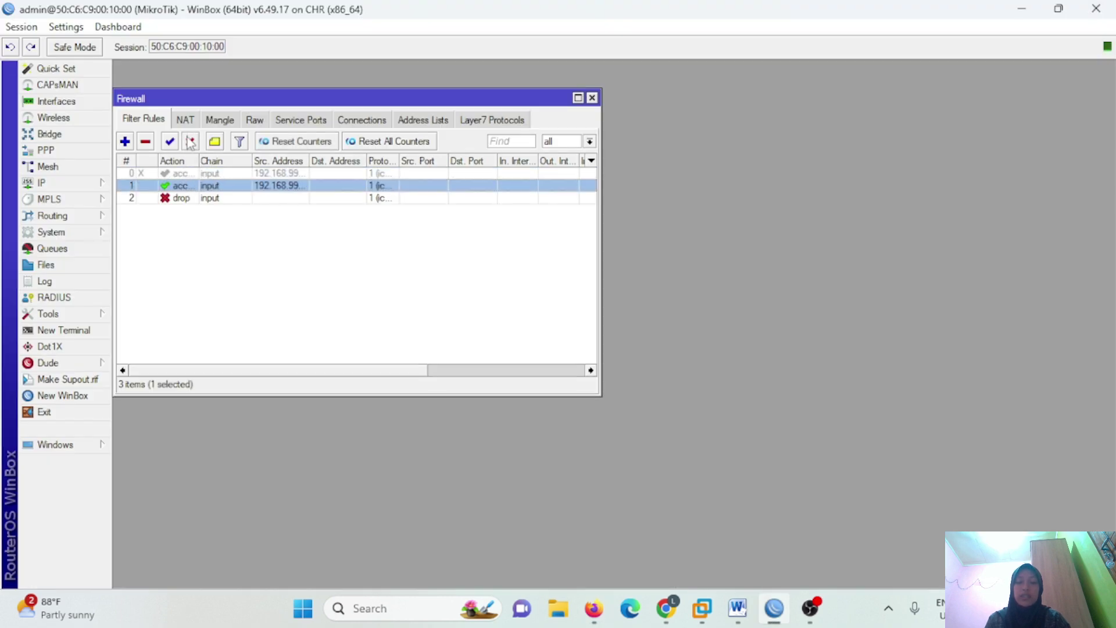
pyautogui.click(190, 142)
pyautogui.click(181, 199)
pyautogui.click(191, 141)
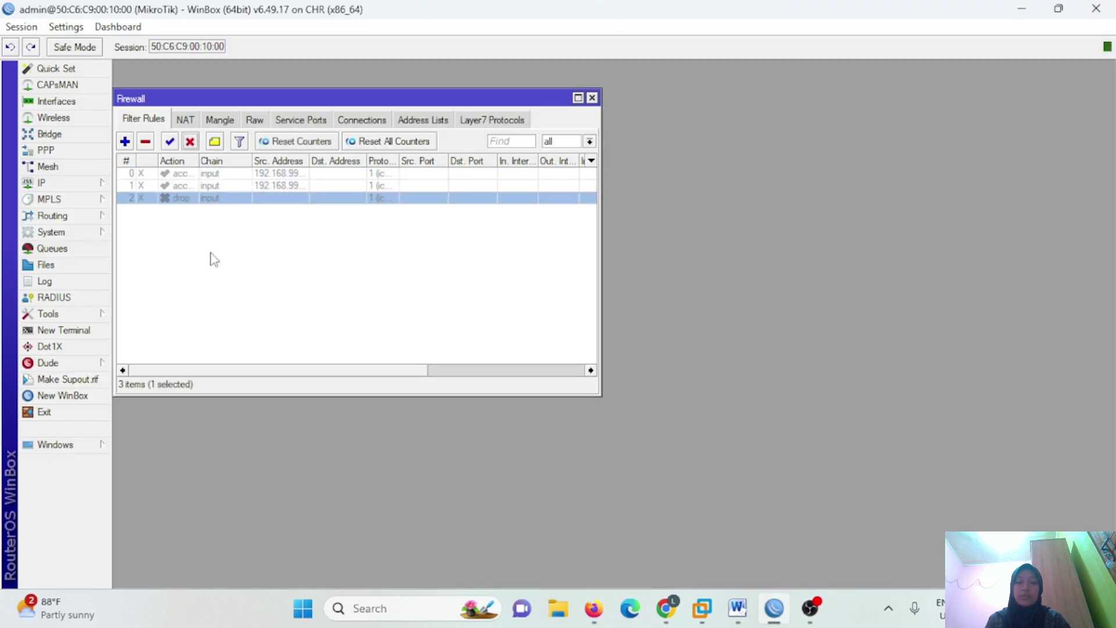
# Step: Start a new forward-chain filter rule with source address 192.168.99.252 and destination address 192.168.88.2
pyautogui.click(125, 142)
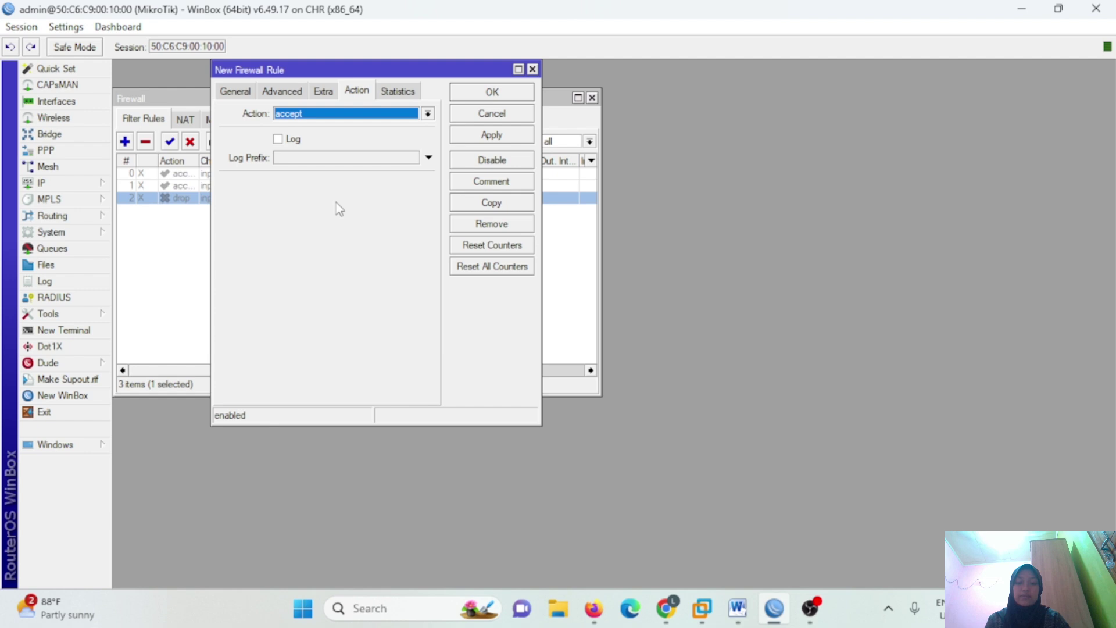
pyautogui.click(245, 93)
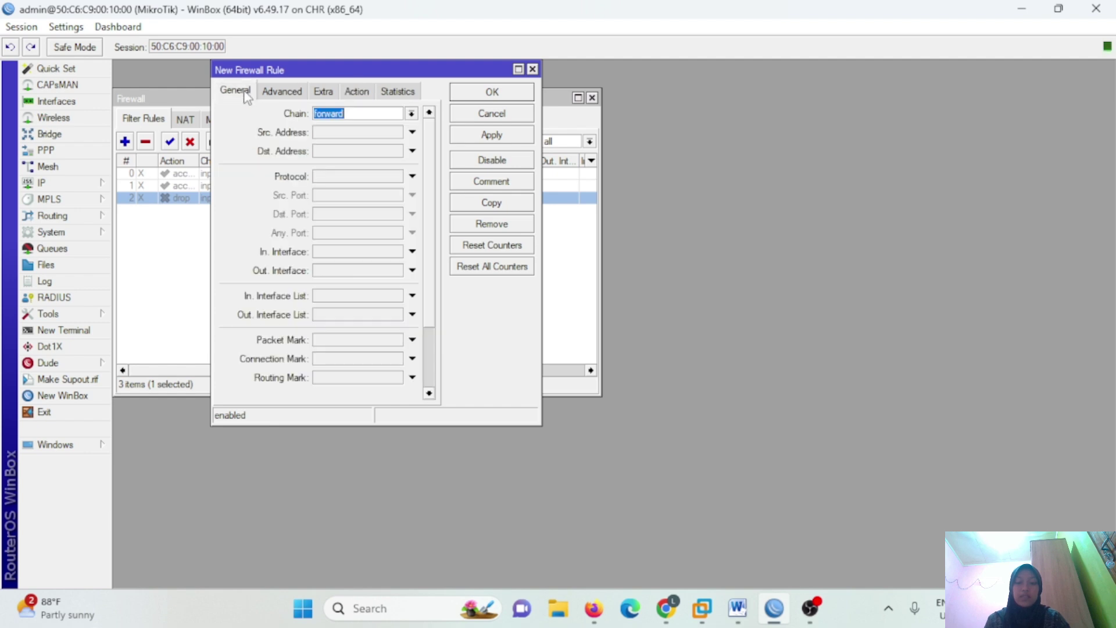
pyautogui.click(378, 134)
pyautogui.write('192.168.99')
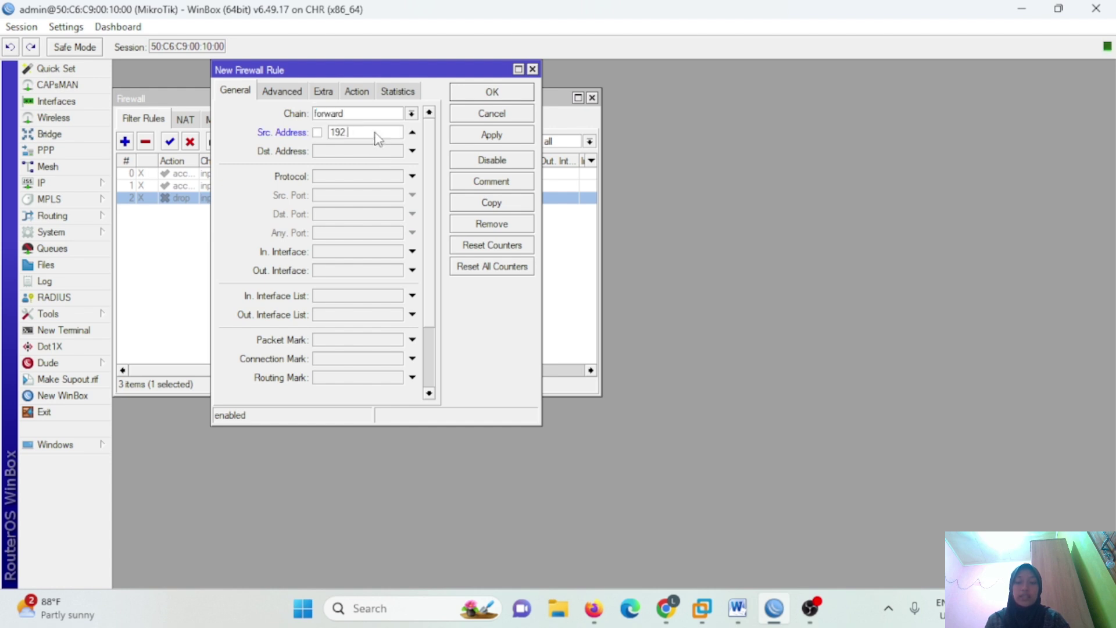
pyautogui.write('.252')
pyautogui.click(387, 153)
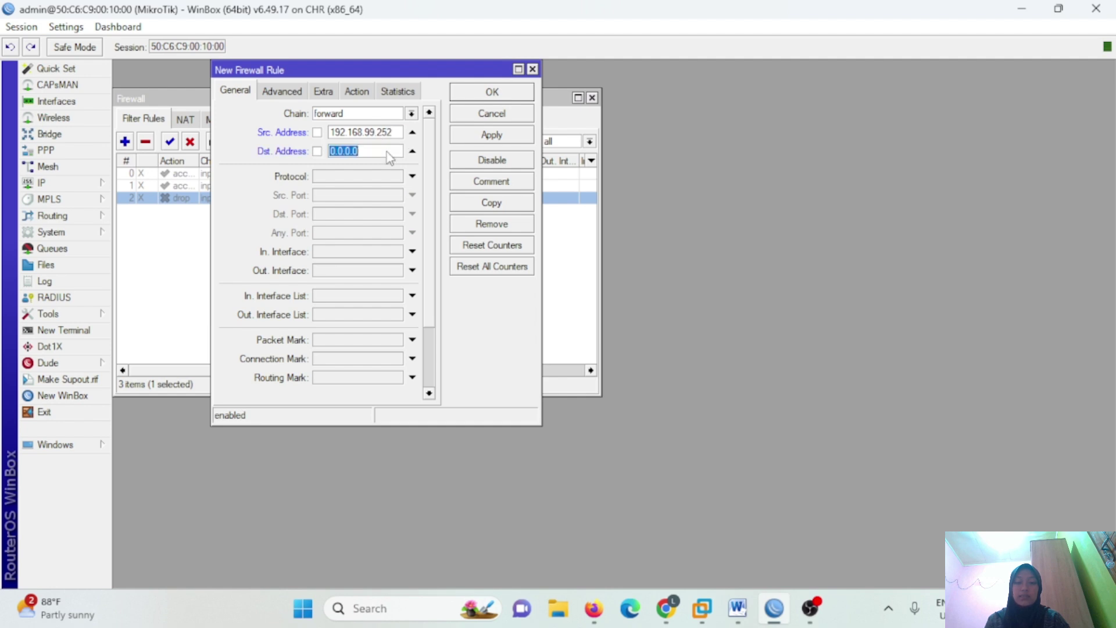
pyautogui.write('192.168.88.2')
# Step: Set the new forward rule's protocol to ICMP, keep the accept action, and save the rule
pyautogui.click(411, 177)
pyautogui.click(349, 186)
pyautogui.click(357, 92)
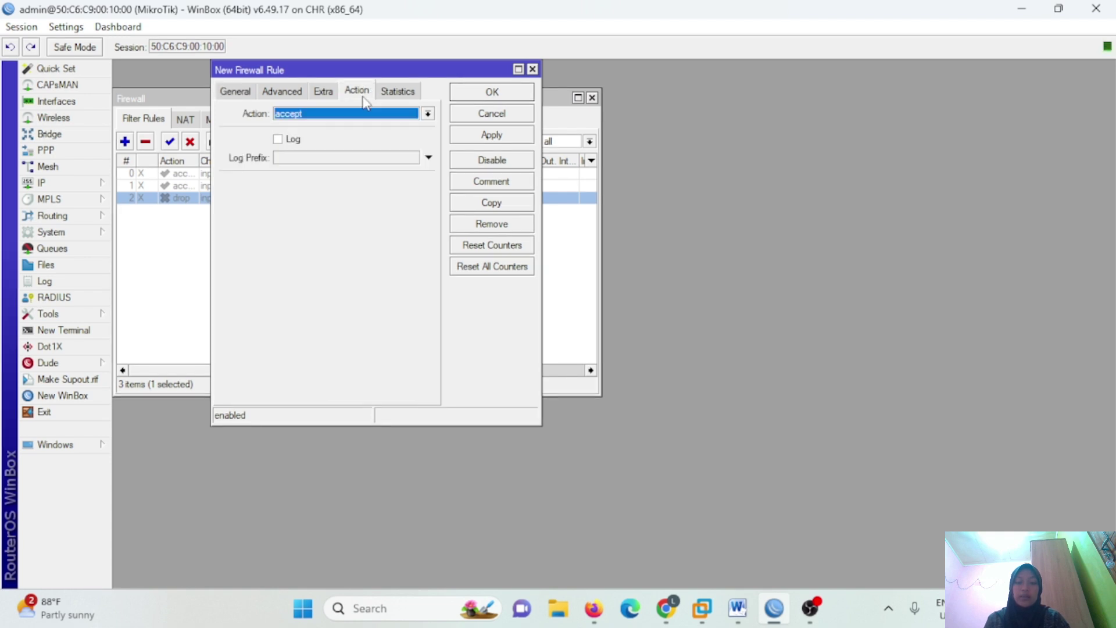
pyautogui.click(492, 134)
pyautogui.click(469, 117)
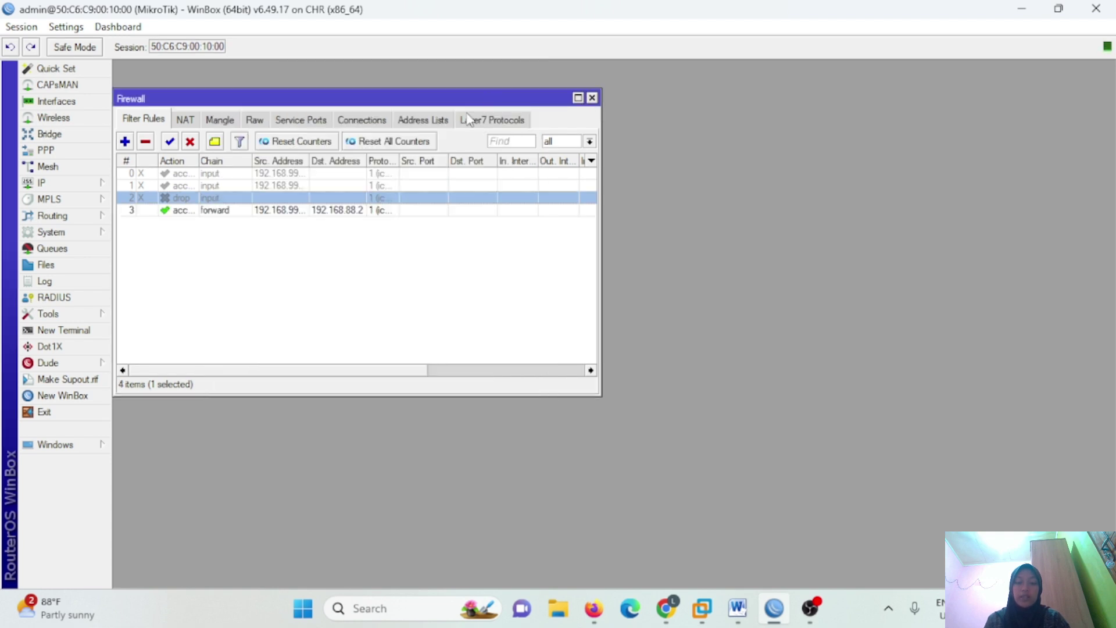
# Step: Copy the forward accept rule, set the copy's source address to 192.168.99.251, and save it
pyautogui.doubleClick(367, 212)
pyautogui.click(491, 204)
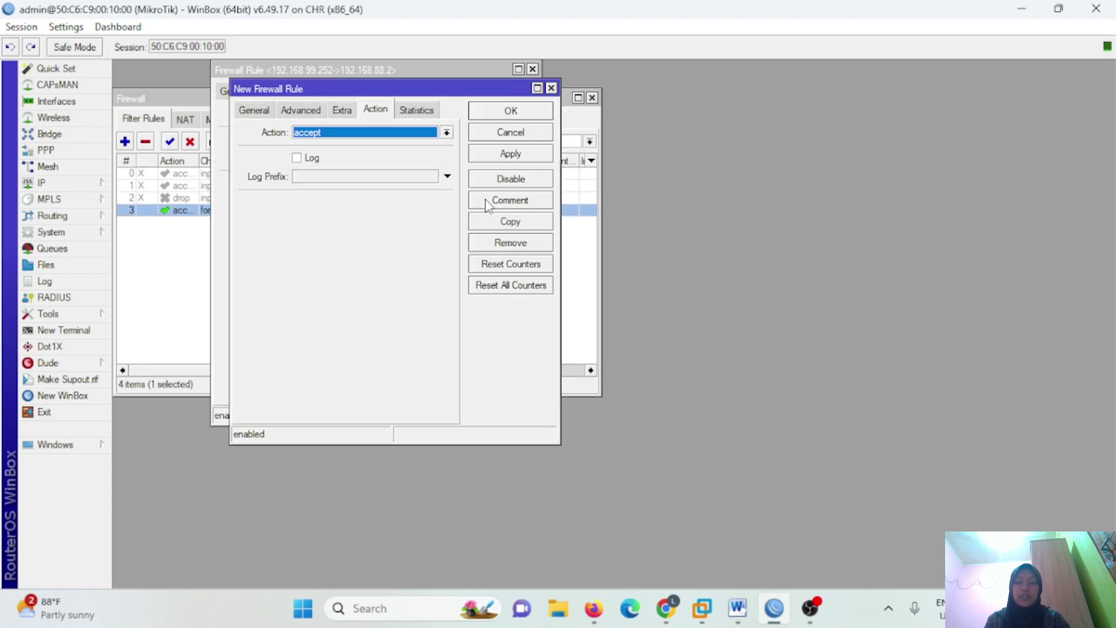
pyautogui.click(254, 111)
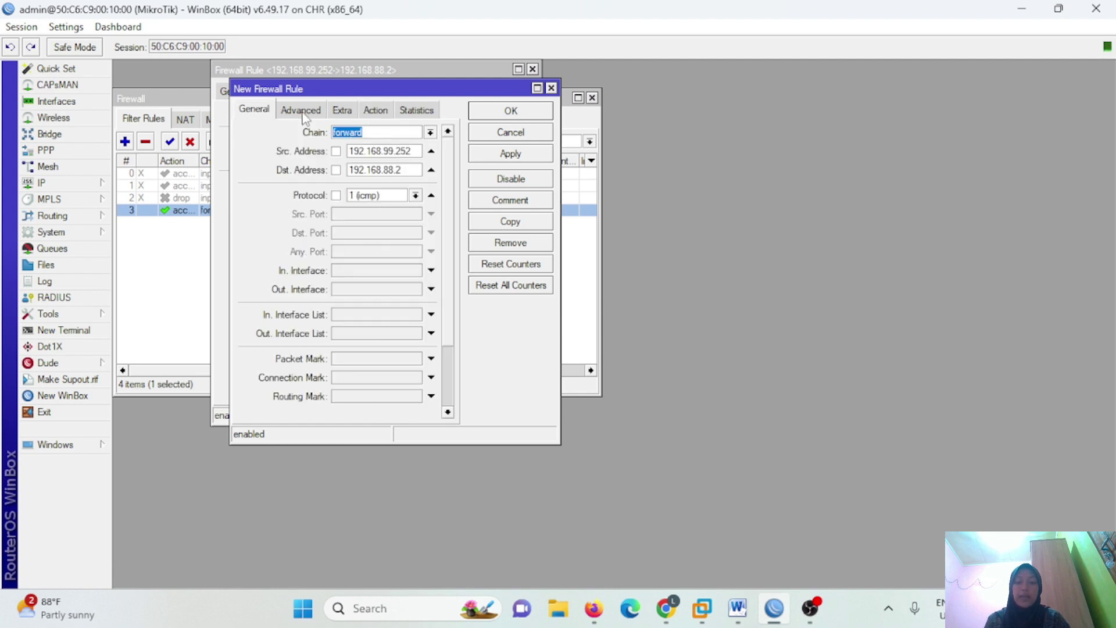
pyautogui.click(413, 152)
pyautogui.press('BackSpace')
pyautogui.write('1')
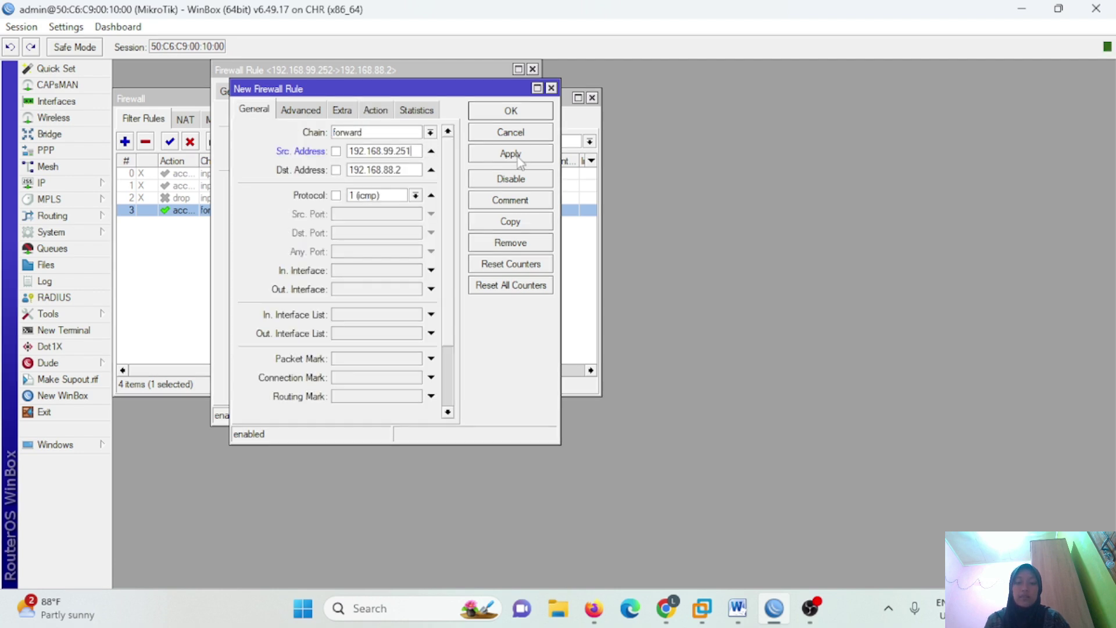
pyautogui.click(528, 112)
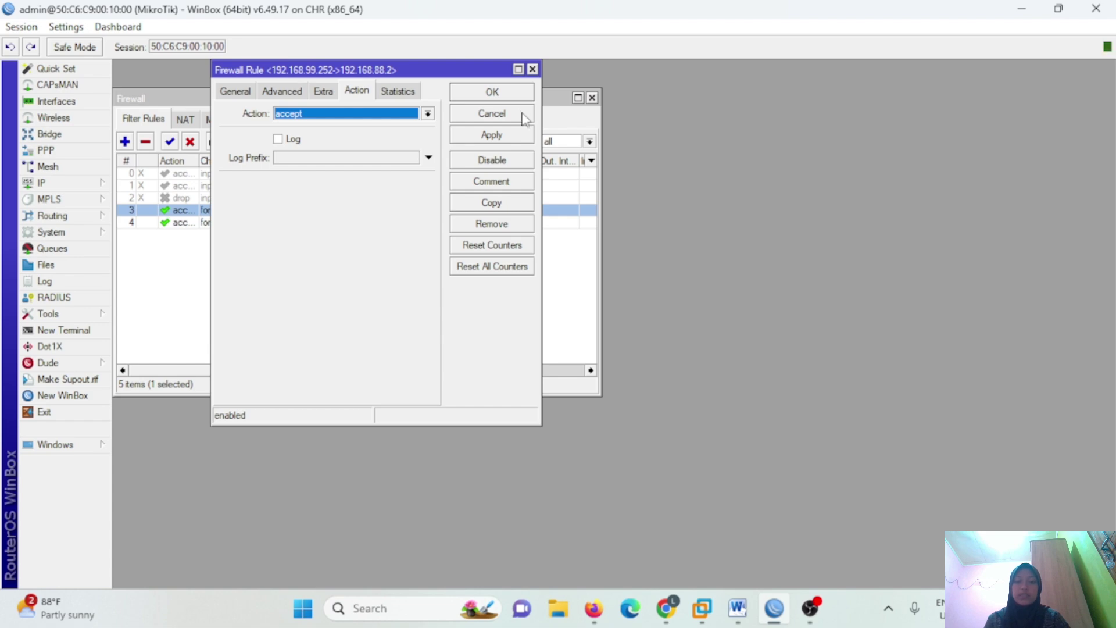
pyautogui.click(506, 96)
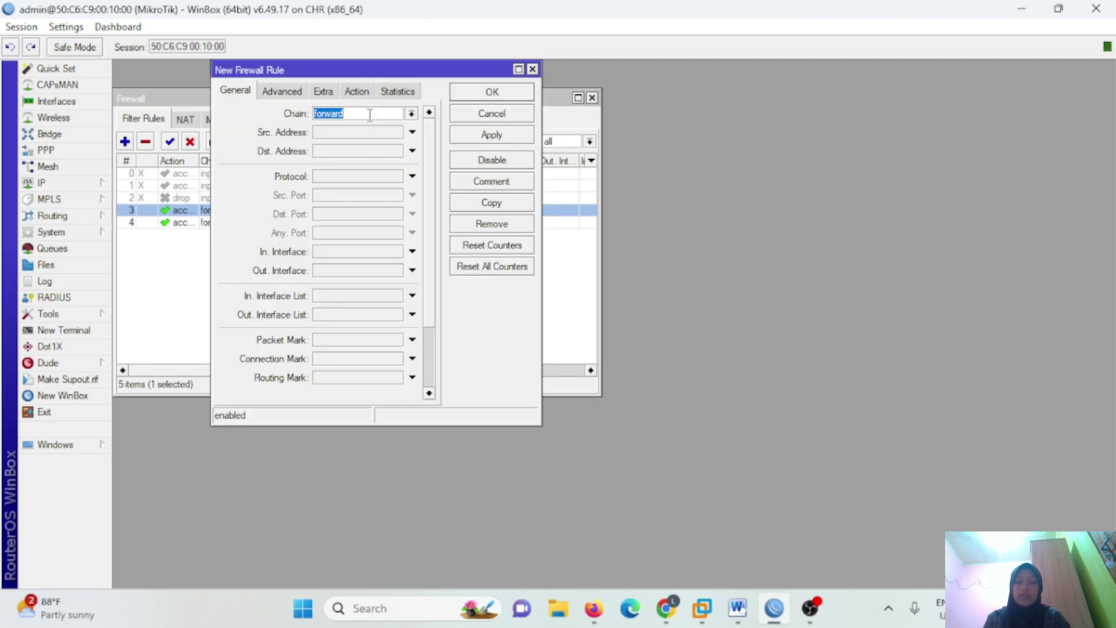
# Step: Start a new forward-chain filter rule with destination address 192.168.88.2 and protocol ICMP
pyautogui.click(377, 151)
pyautogui.write('192.168.')
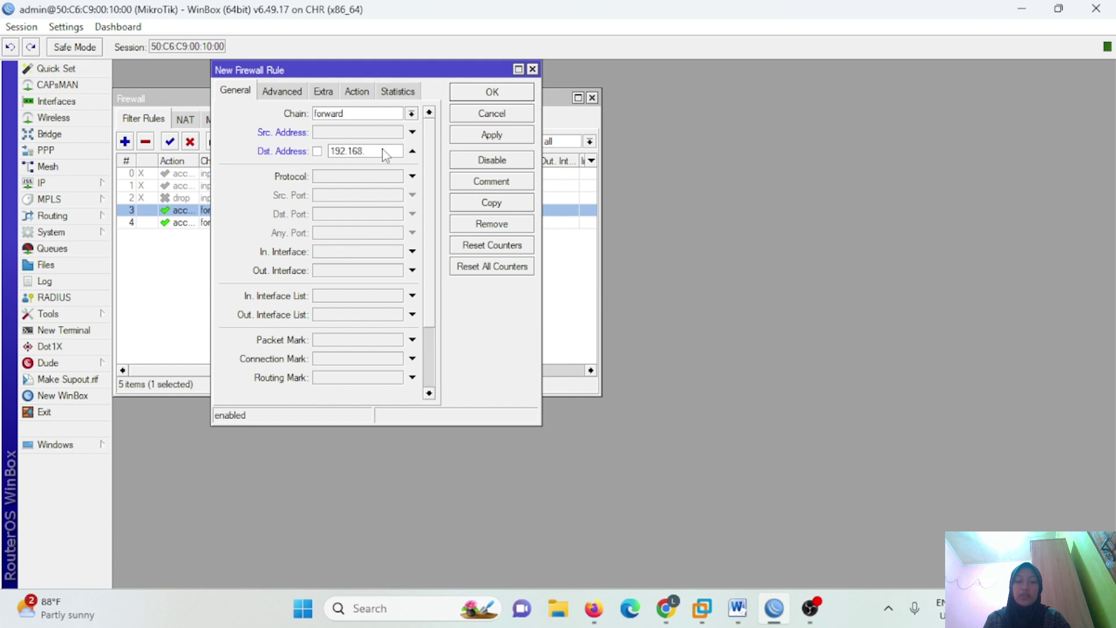
pyautogui.write('88.2')
pyautogui.click(412, 177)
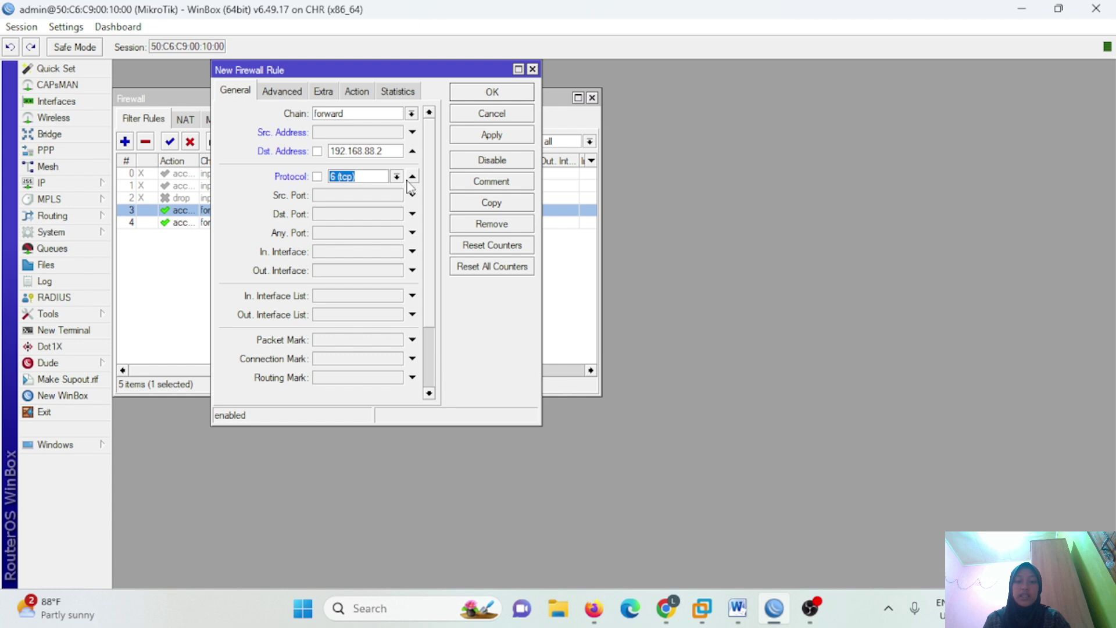
pyautogui.click(398, 177)
pyautogui.click(392, 191)
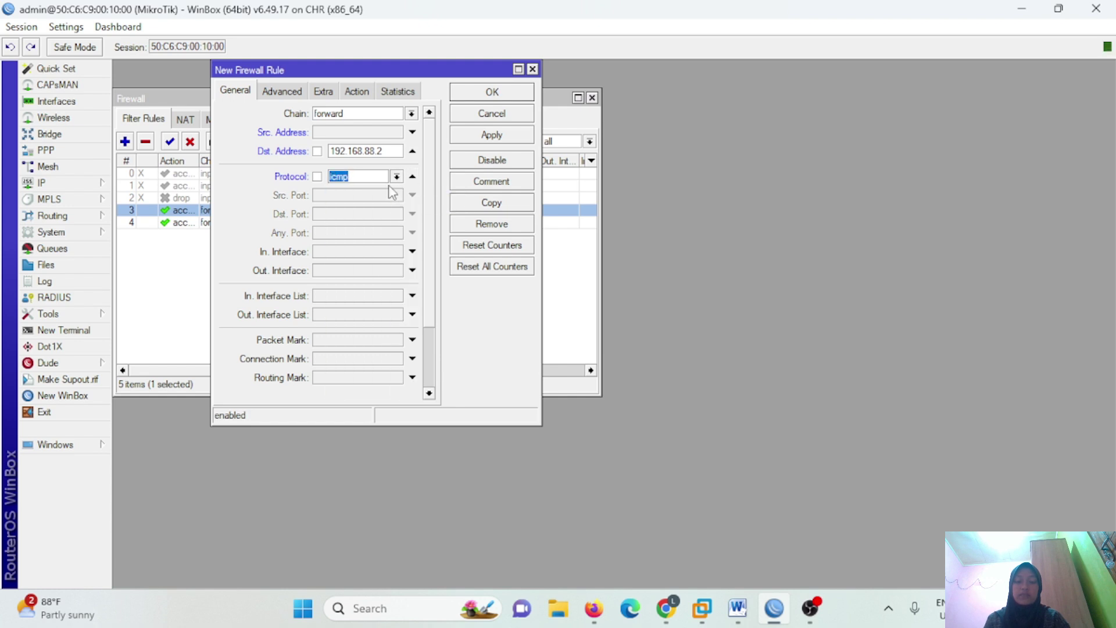
# Step: Set the action of the new rule for destination 192.168.88.2 to drop and save it
pyautogui.click(358, 93)
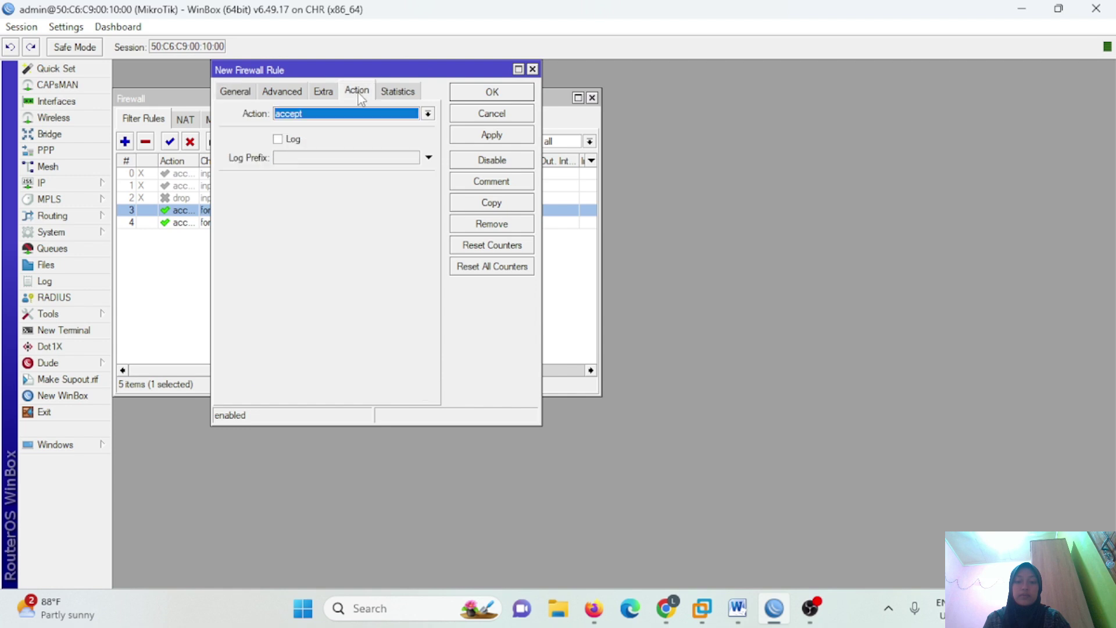
pyautogui.click(428, 114)
pyautogui.click(386, 155)
pyautogui.click(494, 135)
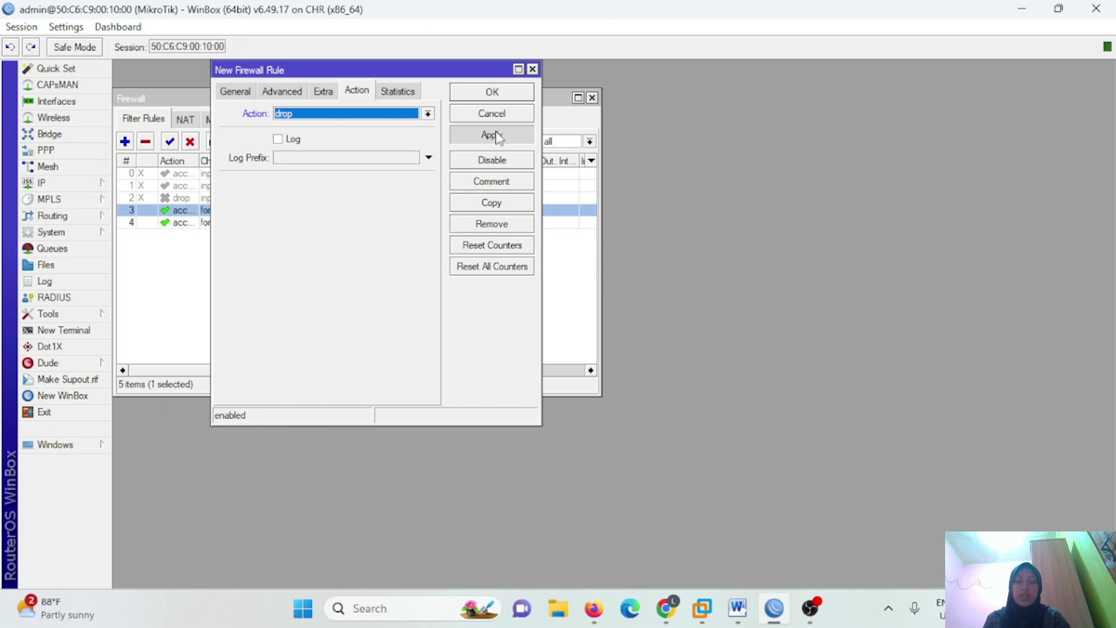
pyautogui.click(516, 93)
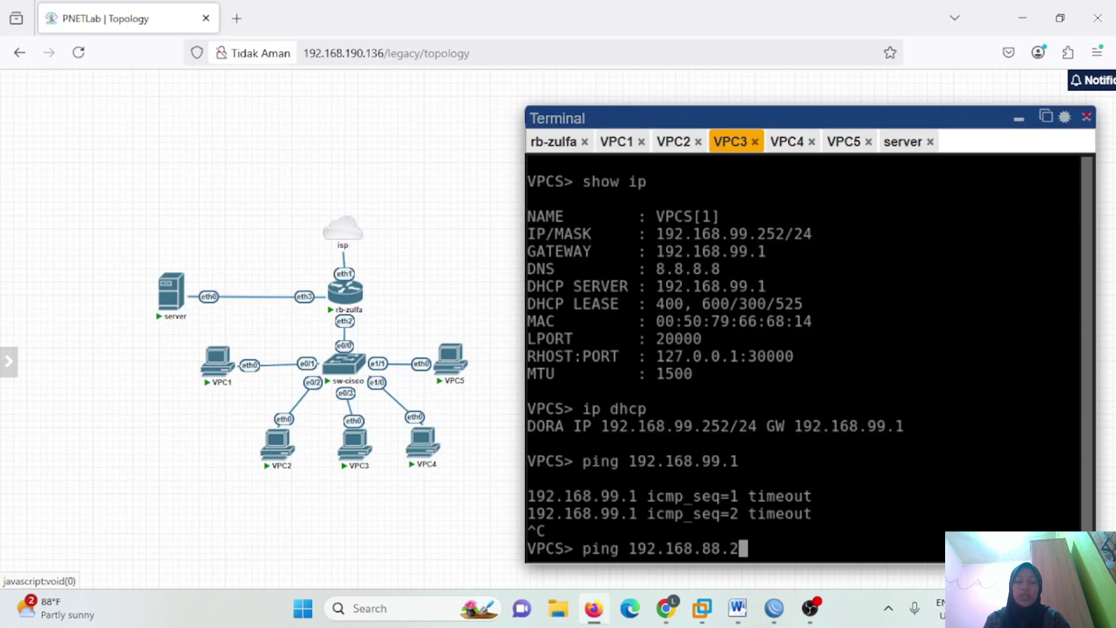
# Step: Switch to the PNETLab terminal and ping the server 192.168.88.2 from VPC3 and VPC1, stopping each ping
pyautogui.press('Return')
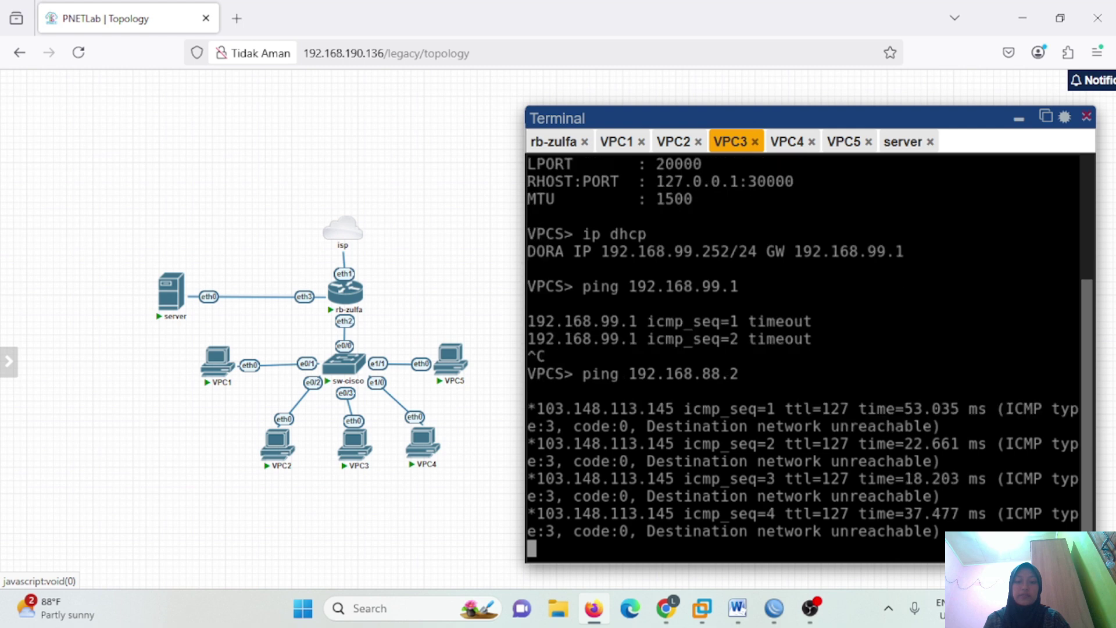
pyautogui.hotkey('ctrl', 'c')
pyautogui.click(617, 141)
pyautogui.press('Up')
pyautogui.press('BackSpace')
pyautogui.press('BackSpace')
pyautogui.press('BackSpace')
pyautogui.press('BackSpace')
pyautogui.write('88')
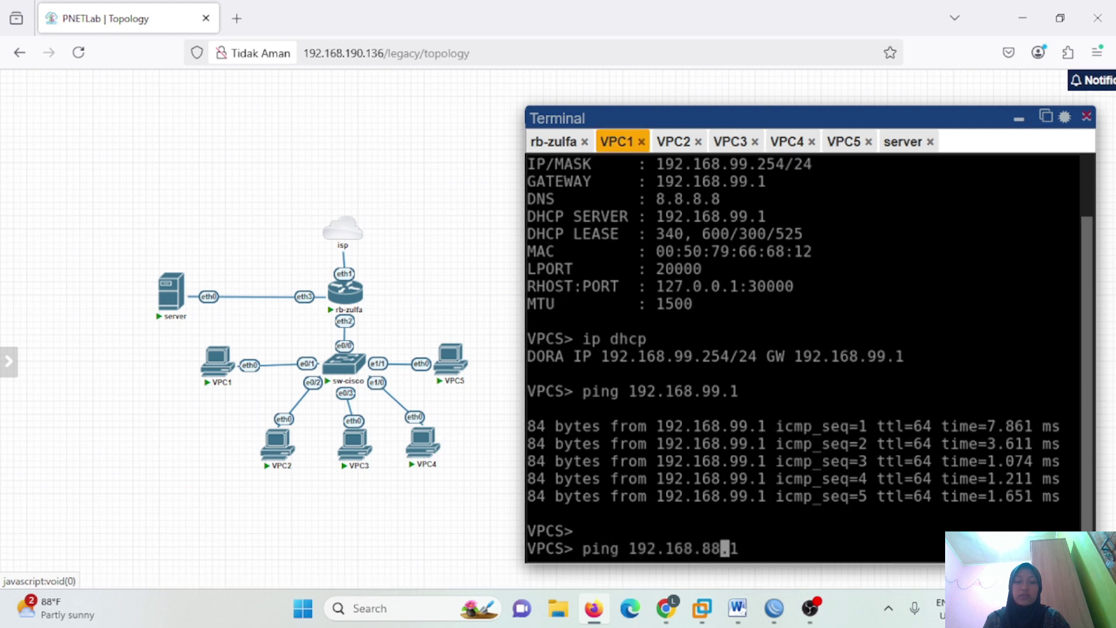
pyautogui.write('.2')
pyautogui.press('Return')
pyautogui.hotkey('ctrl', 'c')
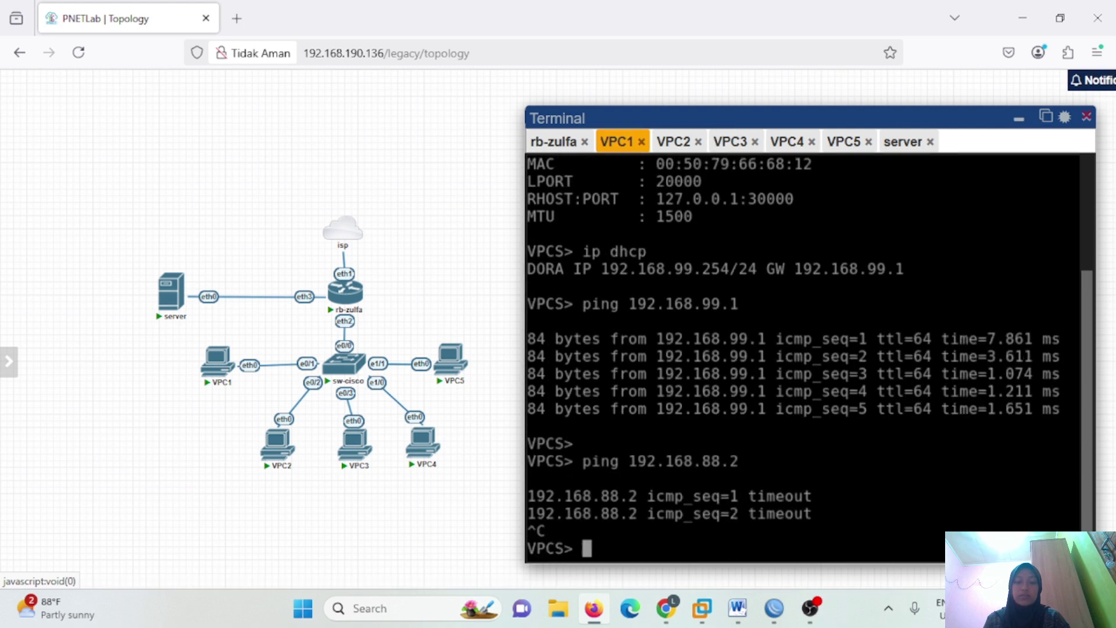
# Step: Ping the server 192.168.88.2 from VPC2 and VPC5, stopping each ping
pyautogui.click(675, 142)
pyautogui.press('Return')
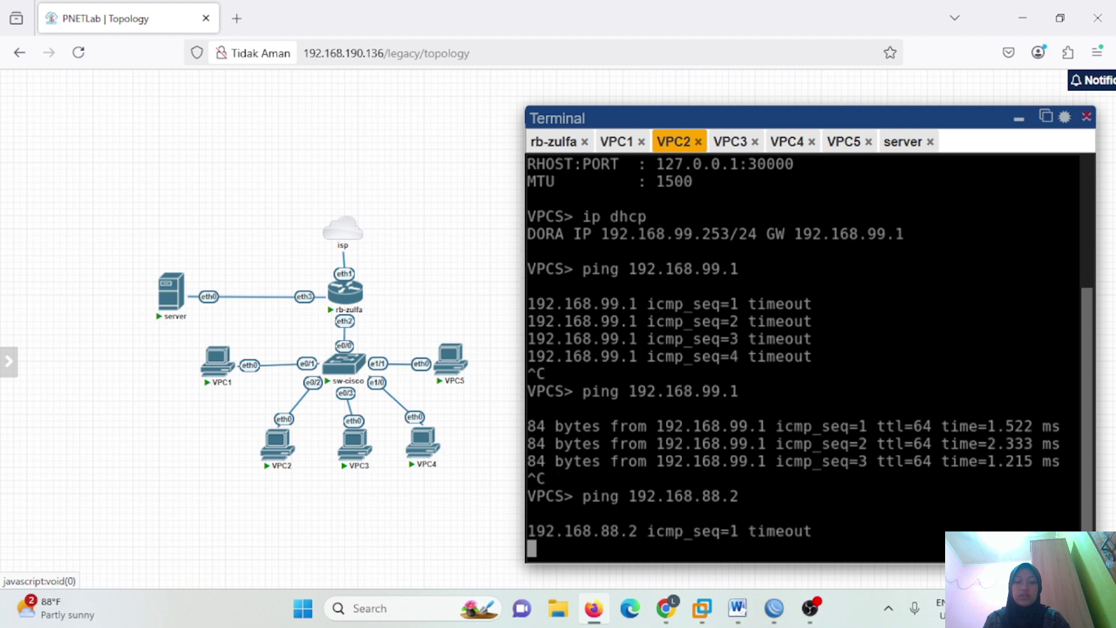
pyautogui.hotkey('ctrl', 'c')
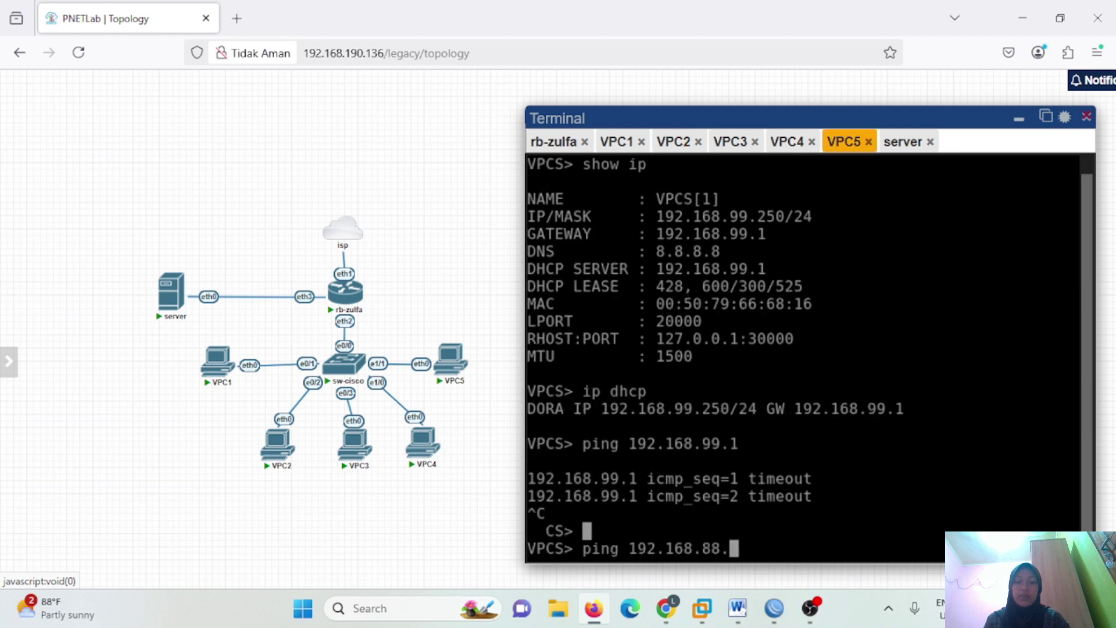
pyautogui.write('2.168.88.2')
pyautogui.press('Return')
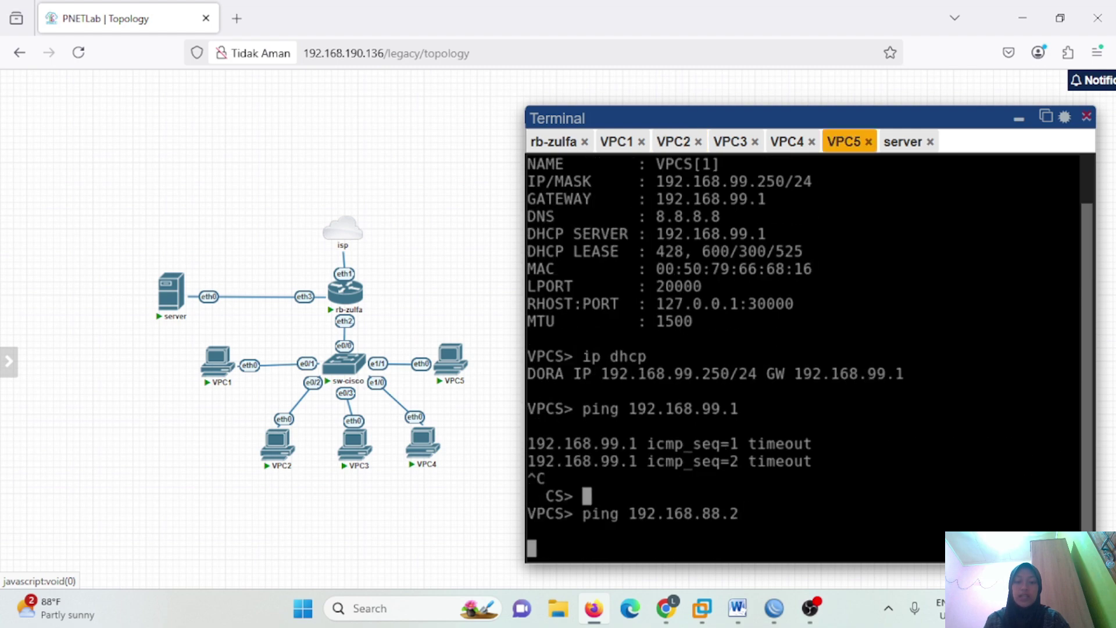
pyautogui.hotkey('ctrl', 'c')
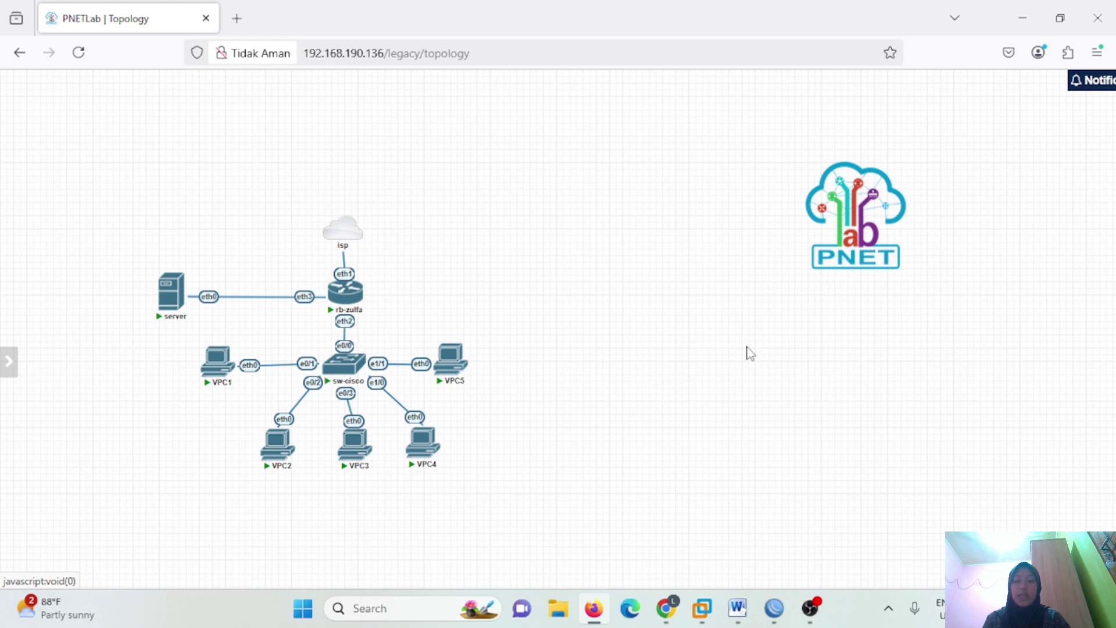
# Step: Switch to WinBox and disable all three forward-chain filter rules for destination 192.168.88.2
pyautogui.hotkey('alt', 'Tab')
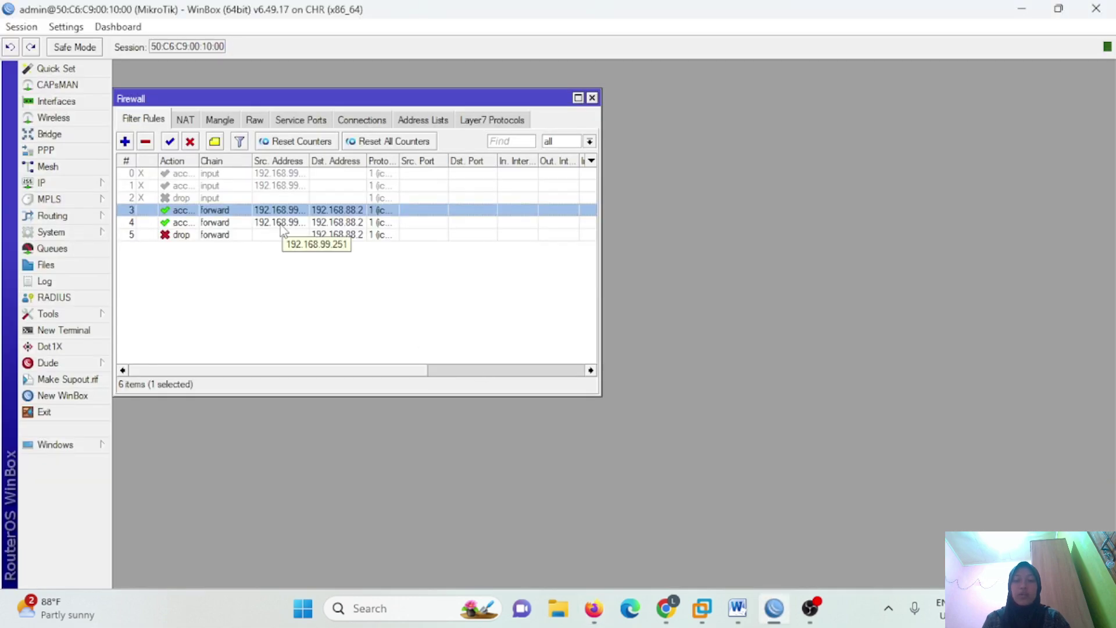
pyautogui.click(190, 141)
pyautogui.click(196, 223)
pyautogui.click(190, 142)
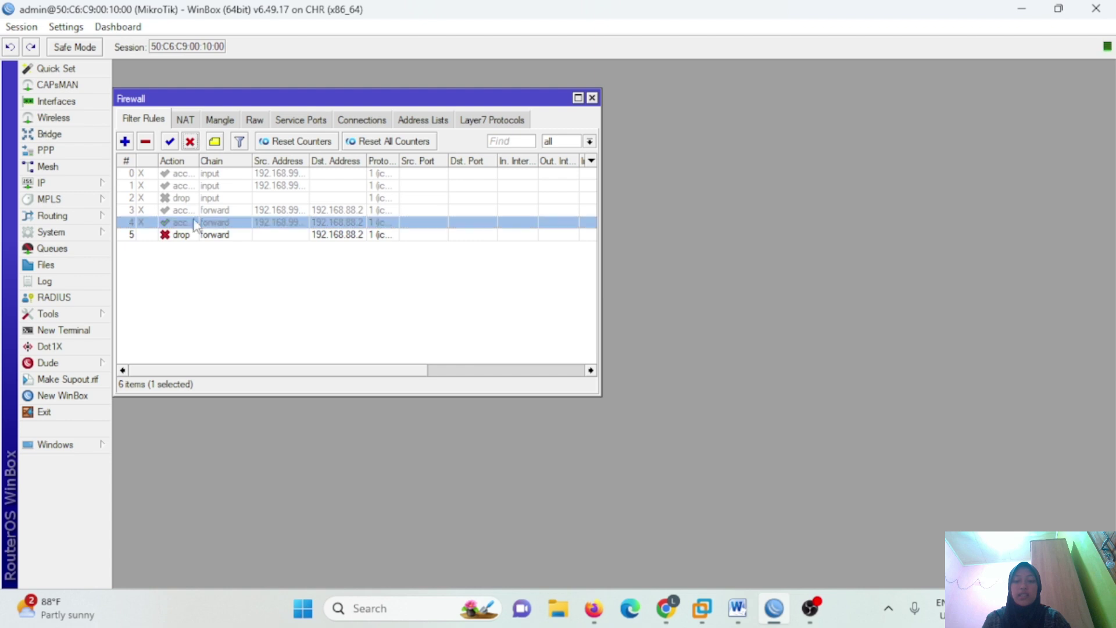
pyautogui.click(198, 236)
pyautogui.click(190, 143)
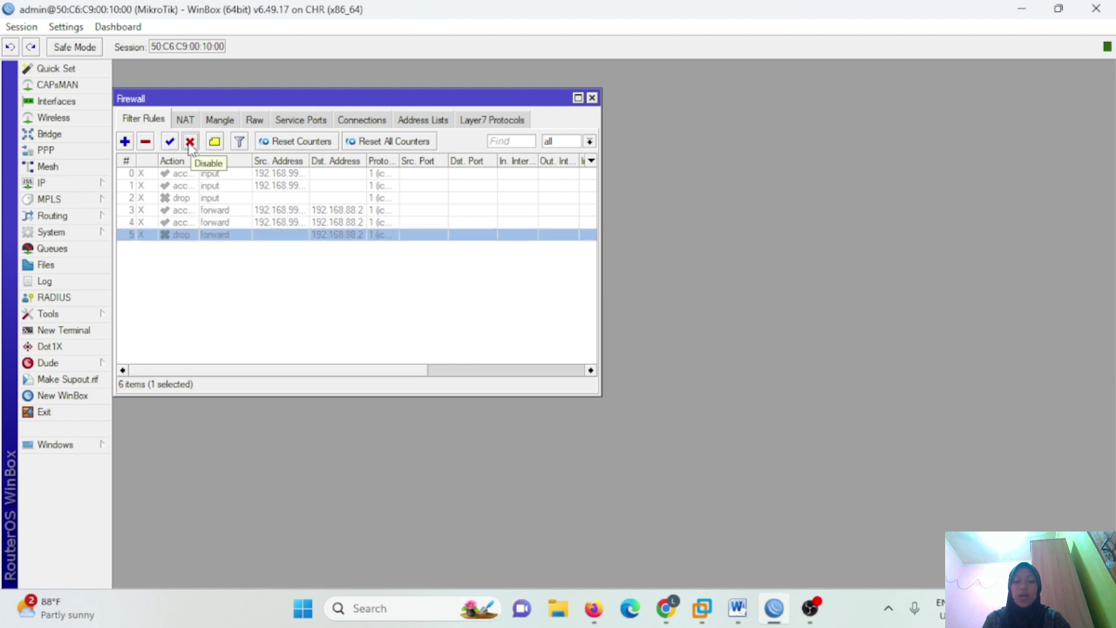
# Step: Start a new forward-chain rule with source address 192.168.99.253, protocol ICMP and outgoing interface ether1
pyautogui.click(125, 142)
pyautogui.click(235, 92)
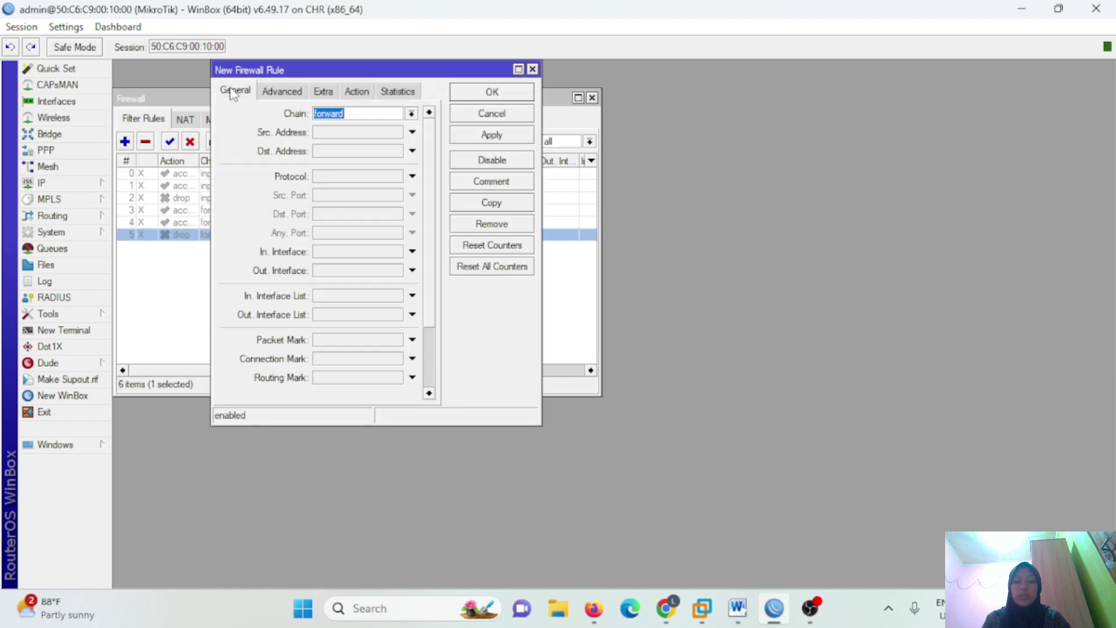
pyautogui.click(340, 132)
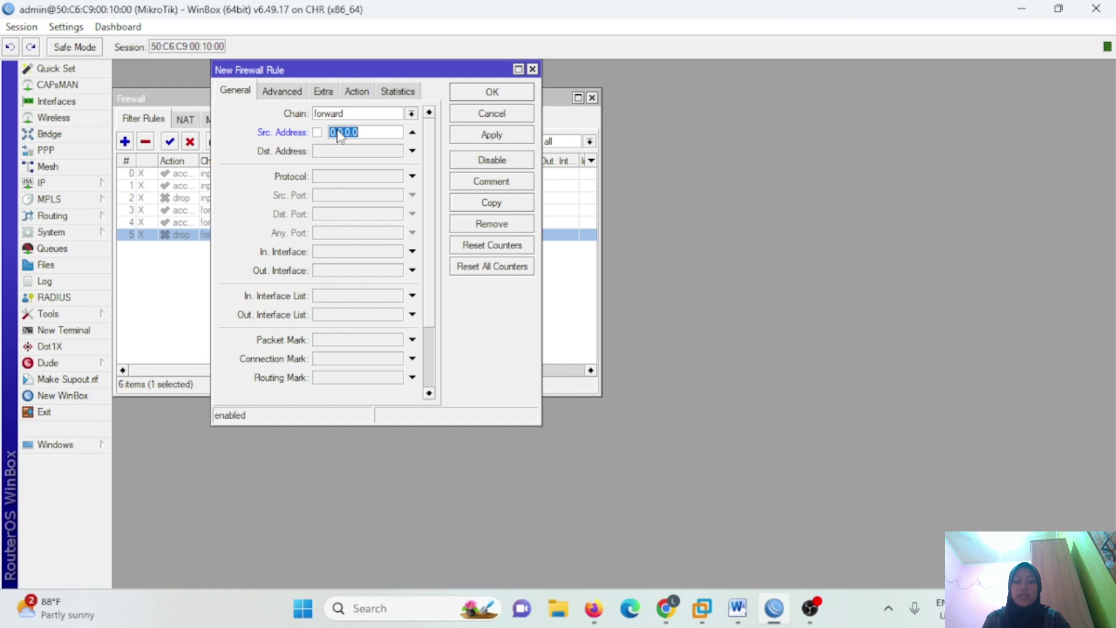
pyautogui.write('192.168.99.253')
pyautogui.click(410, 178)
pyautogui.click(397, 177)
pyautogui.click(394, 187)
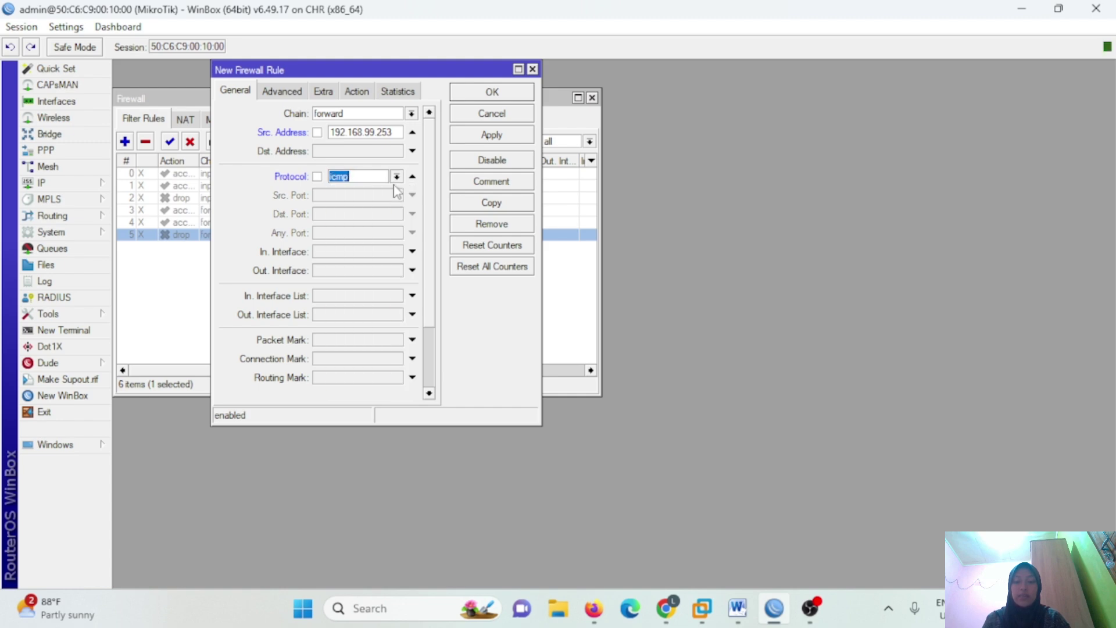
pyautogui.click(412, 270)
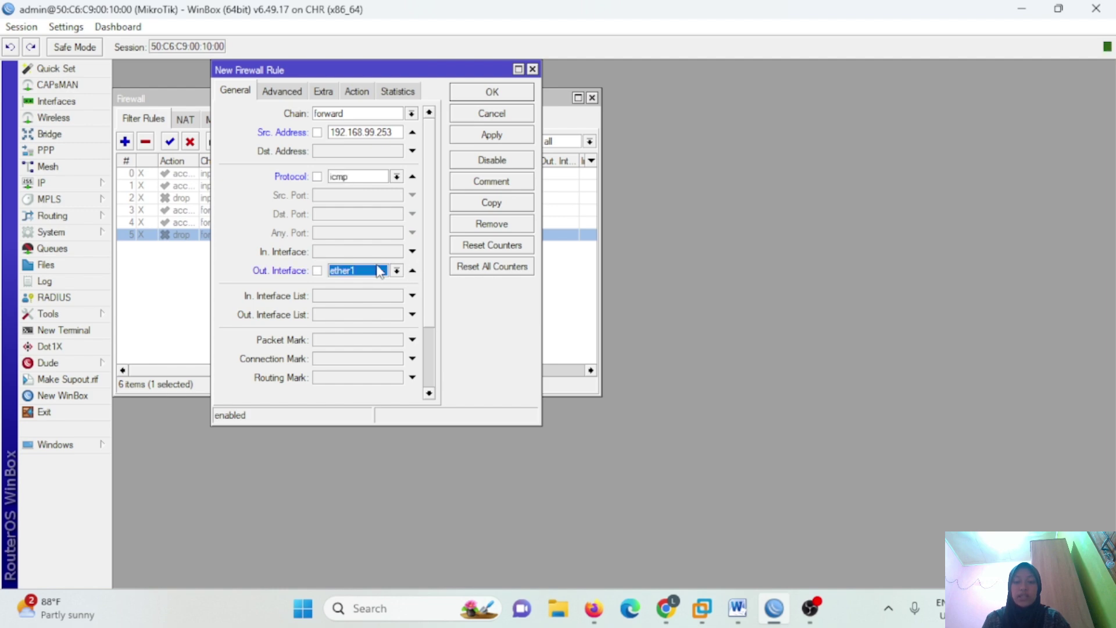
# Step: Set the action of the new rule for source 192.168.99.253 to drop and apply it
pyautogui.click(364, 92)
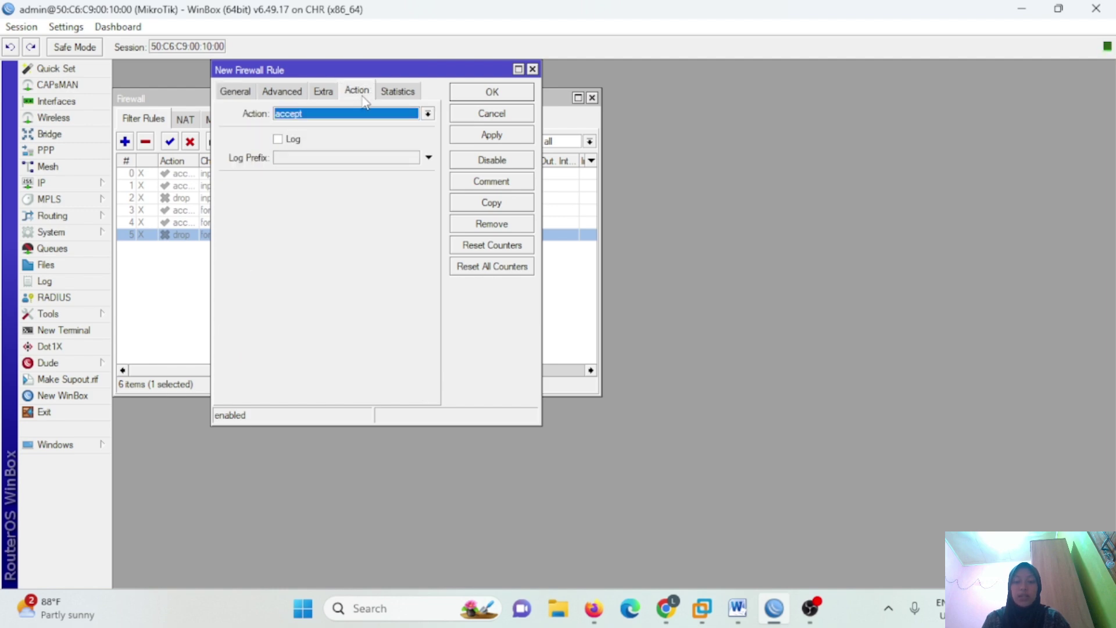
pyautogui.click(428, 114)
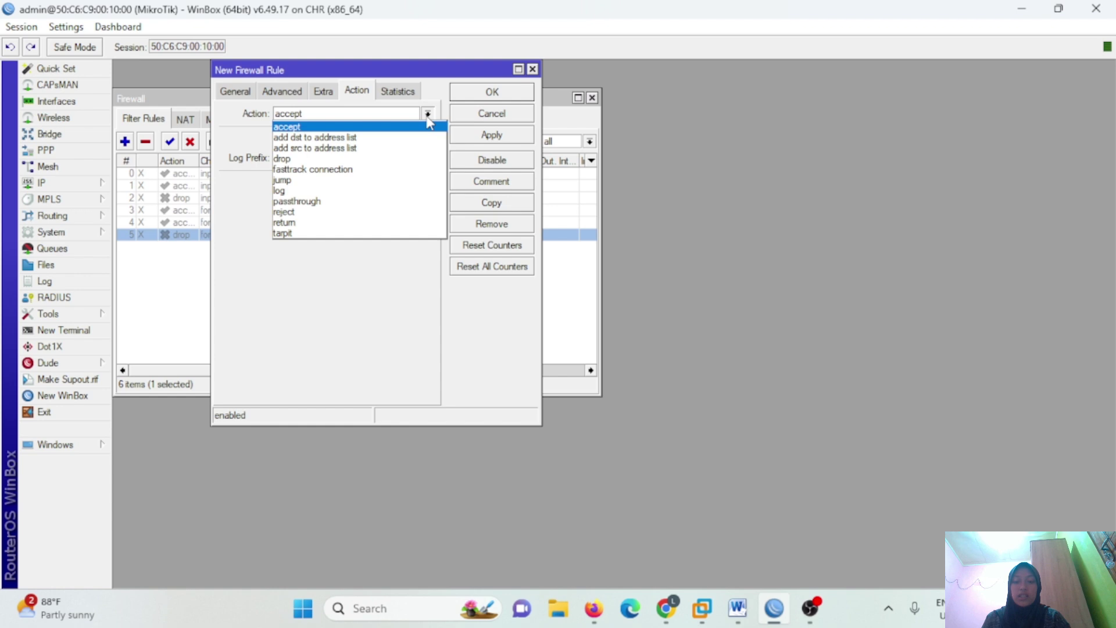
pyautogui.click(381, 159)
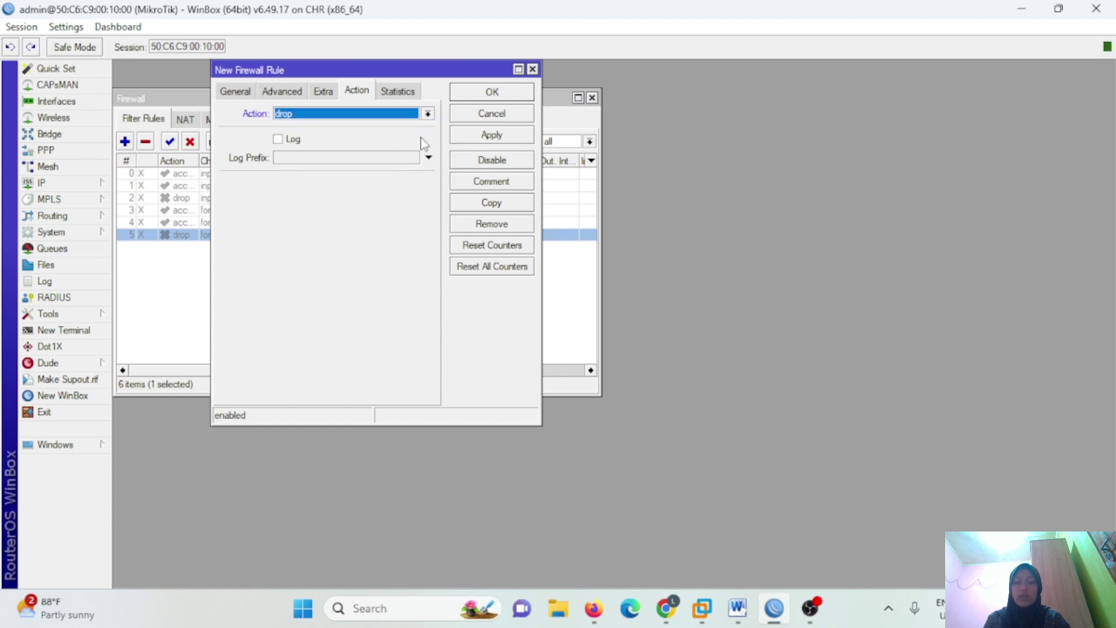
pyautogui.click(487, 136)
# Step: Copy the drop rule, set the copy's source address to 192.168.99.252, and save both rules
pyautogui.click(491, 204)
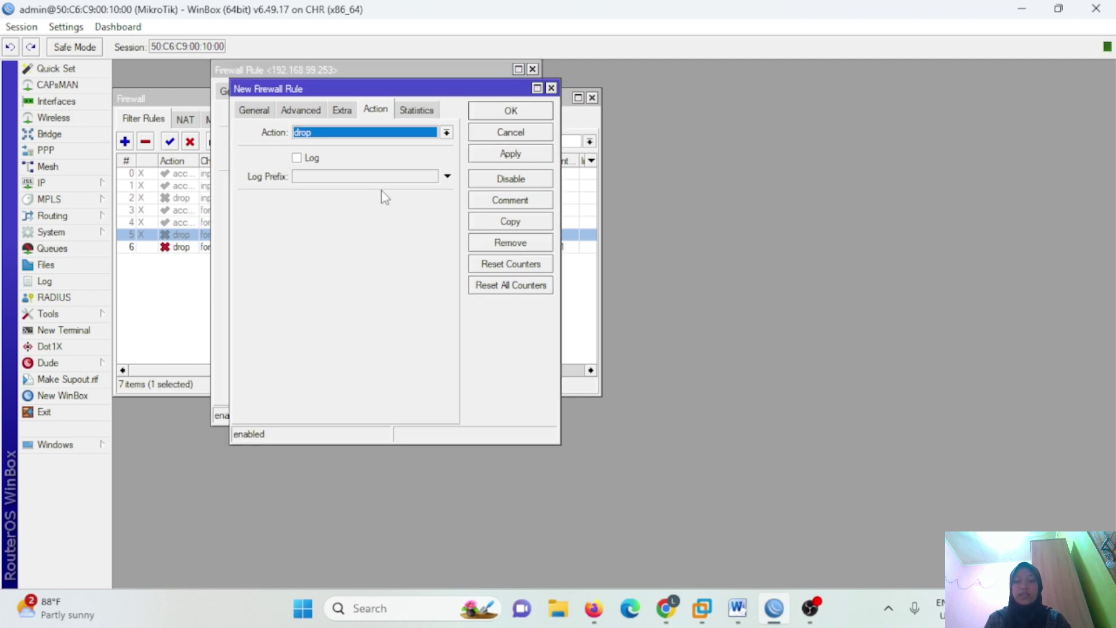
pyautogui.click(263, 111)
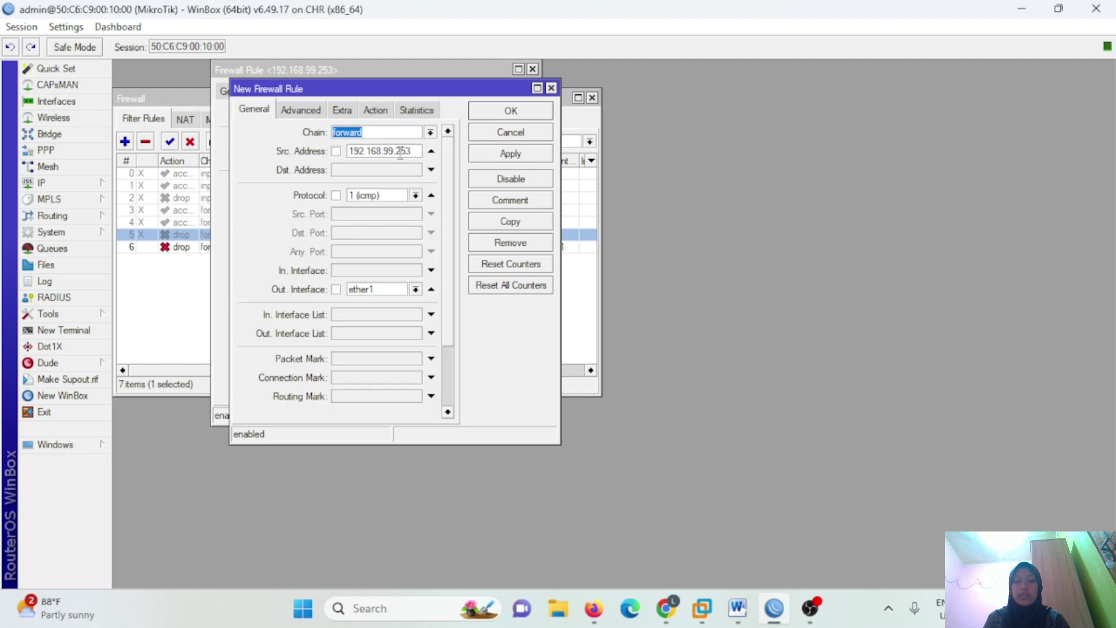
pyautogui.click(411, 152)
pyautogui.press('BackSpace')
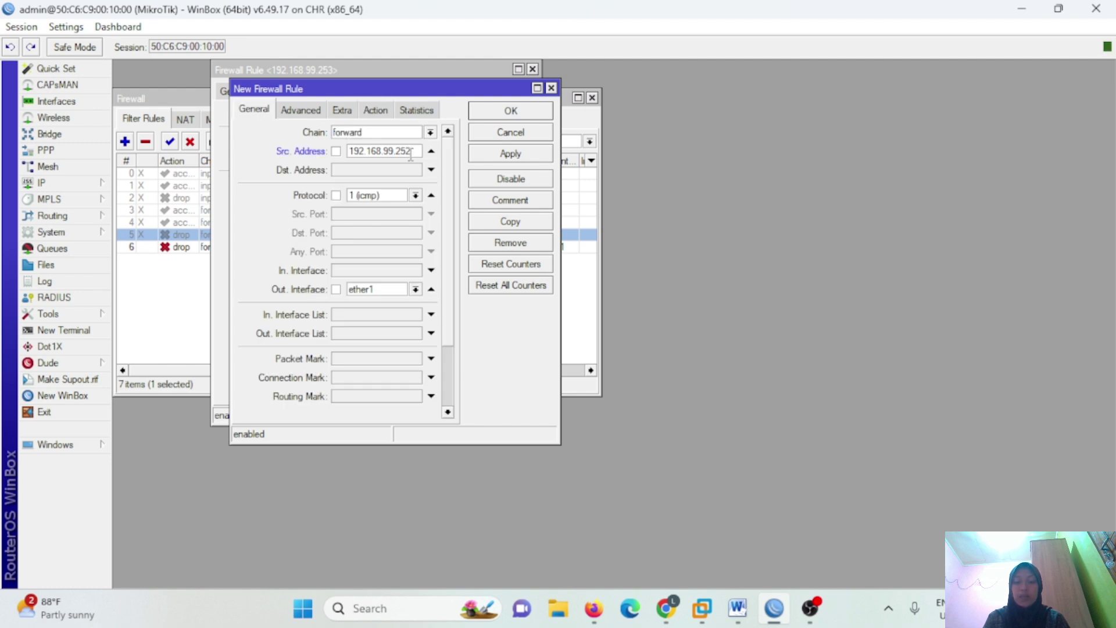
pyautogui.click(510, 155)
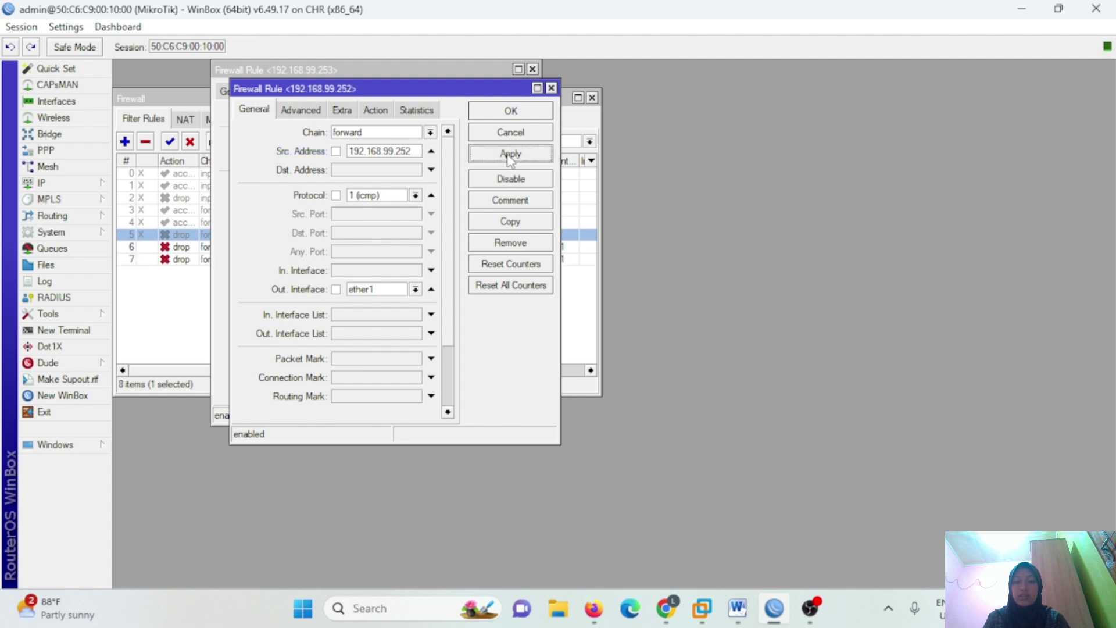
pyautogui.click(519, 112)
pyautogui.click(503, 98)
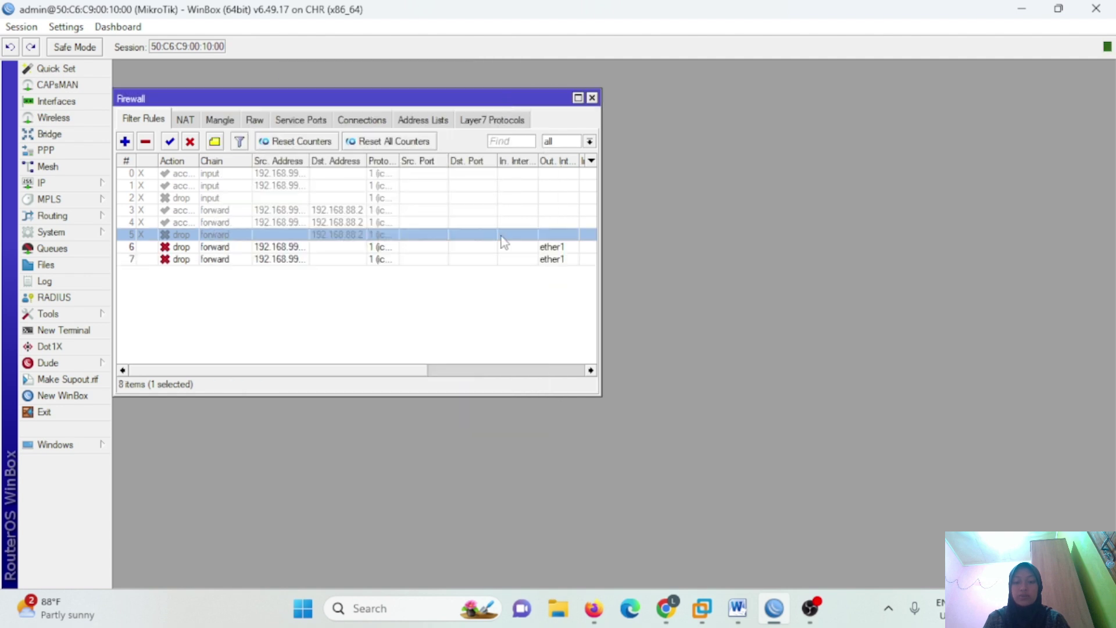
# Step: Add and save a forward-chain rule that accepts ICMP traffic going out through ether1 from any source
pyautogui.click(124, 141)
pyautogui.click(234, 90)
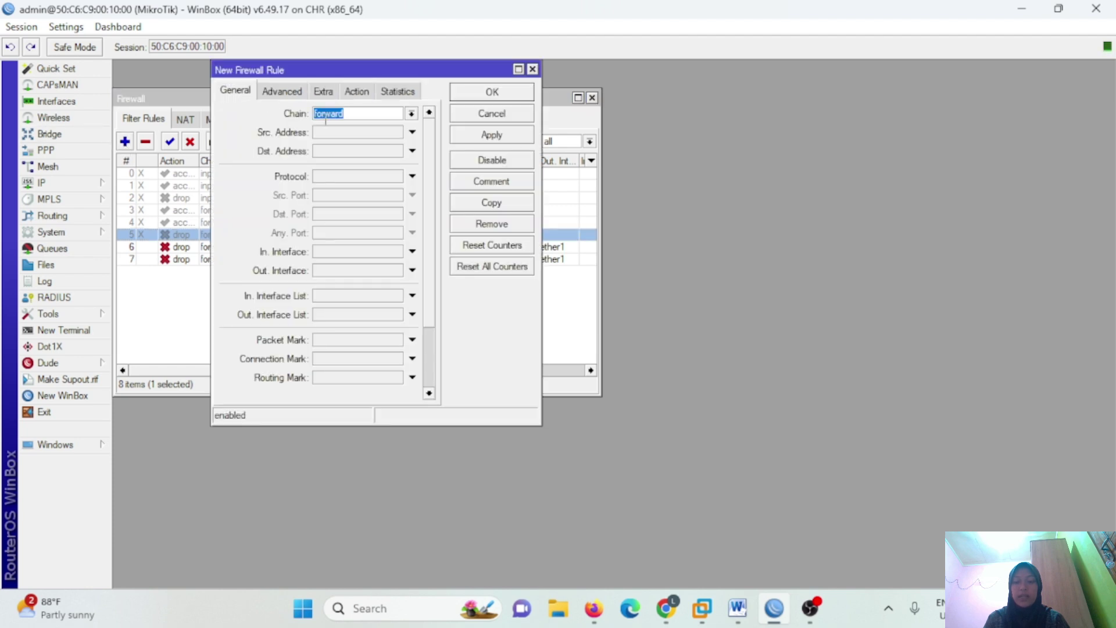
pyautogui.click(412, 176)
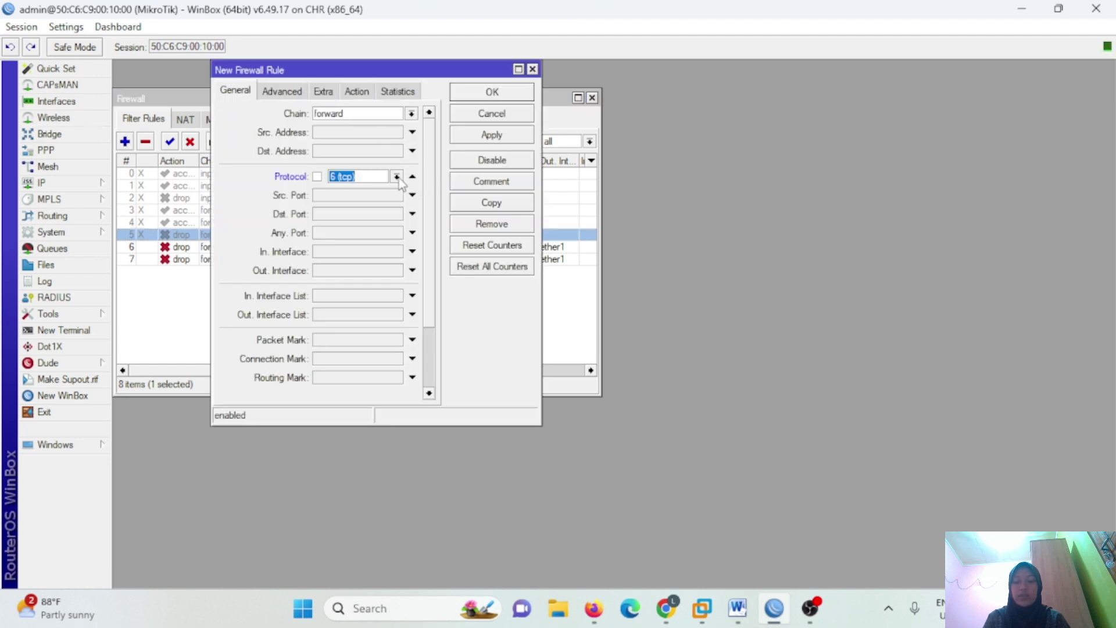
pyautogui.click(396, 176)
pyautogui.click(385, 190)
pyautogui.click(412, 271)
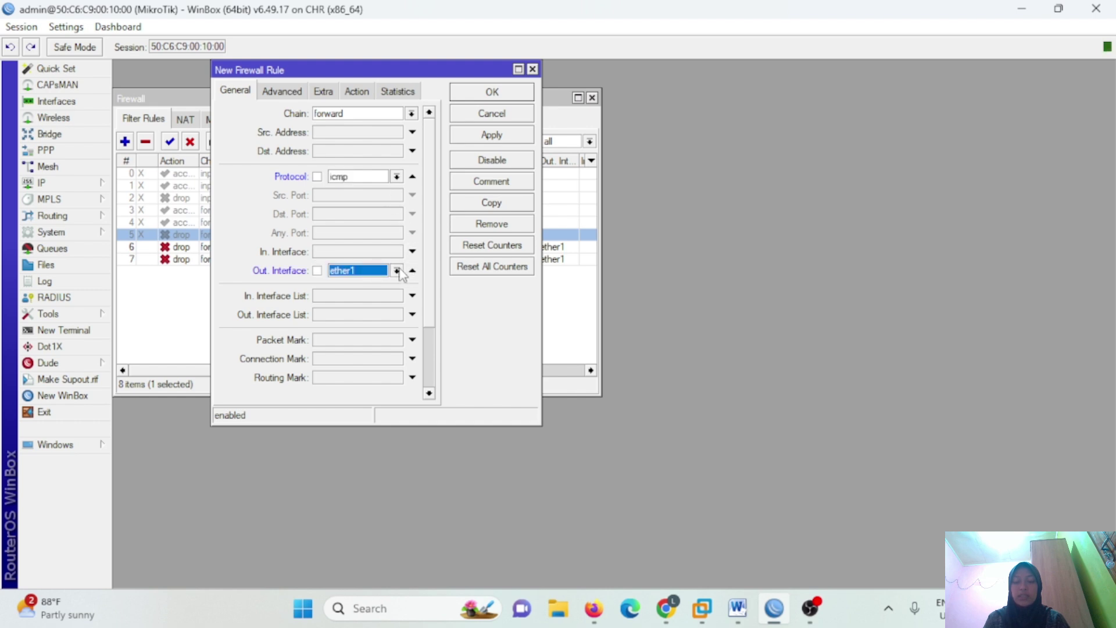
pyautogui.click(357, 91)
pyautogui.click(511, 134)
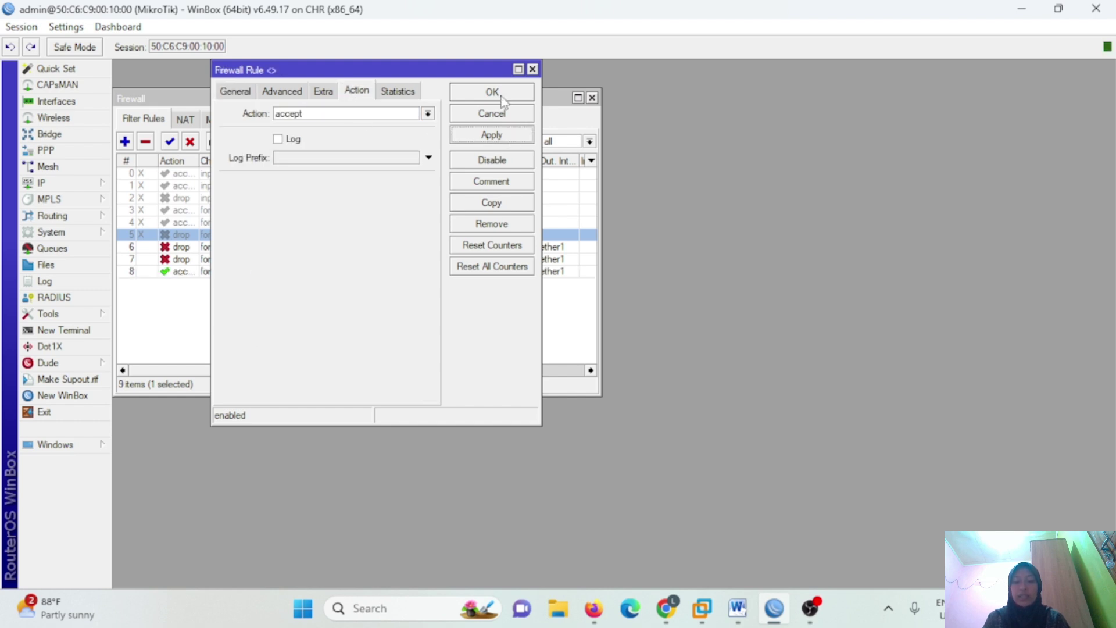
pyautogui.click(501, 98)
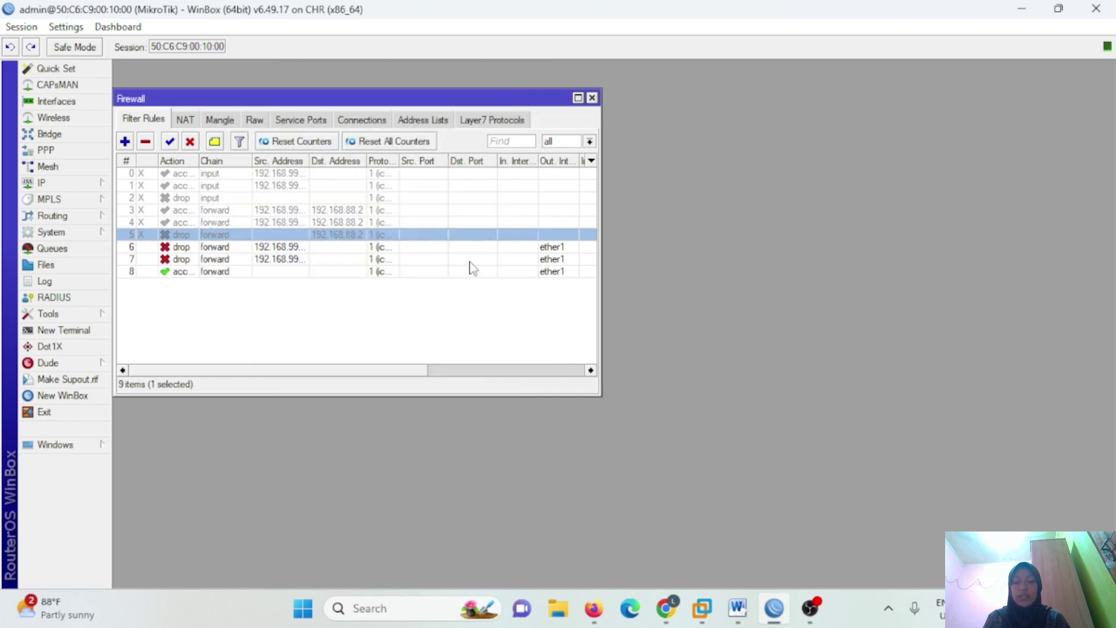
# Step: Switch to the PNETLab topology in Firefox and ping 8.8.8.8 from VPC1, stopping after a few replies
pyautogui.click(593, 608)
pyautogui.write('.8.8.8')
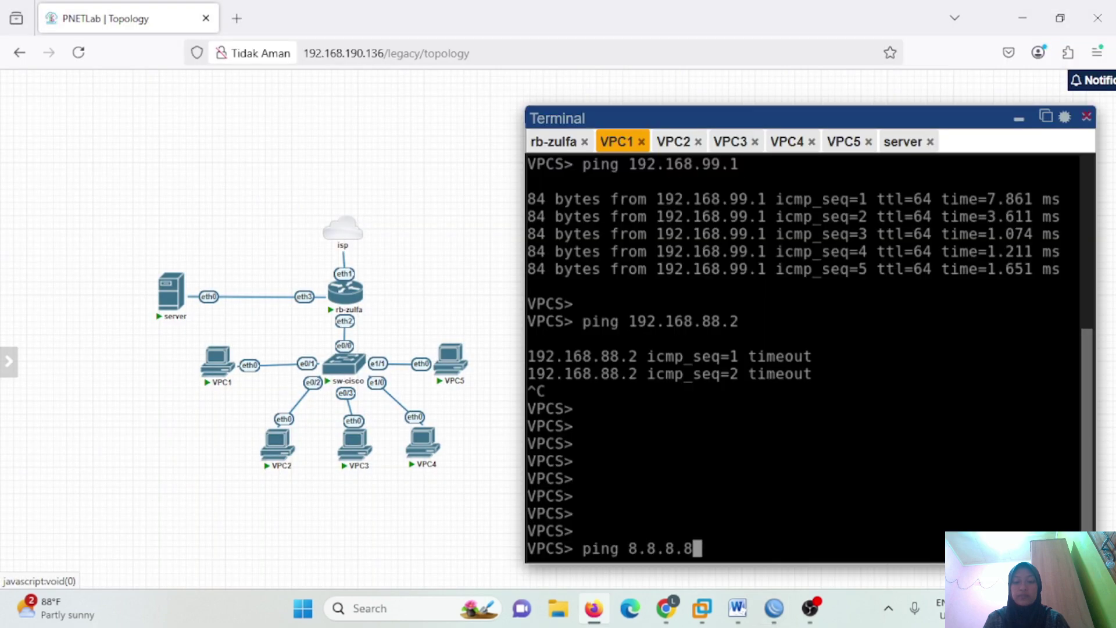
pyautogui.press('Return')
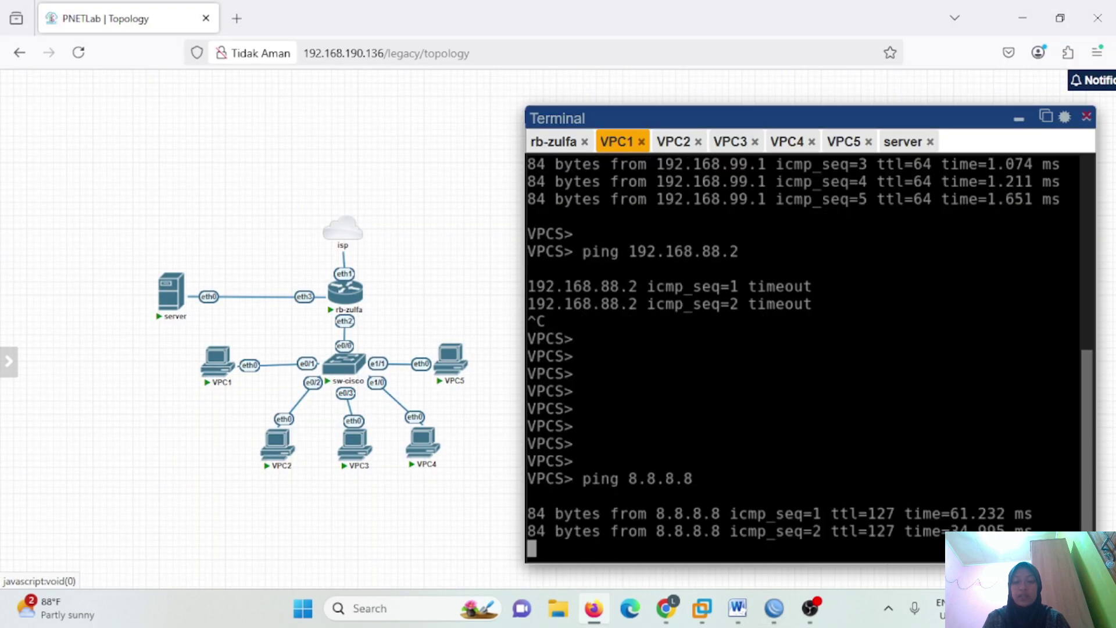
pyautogui.hotkey('ctrl', 'c')
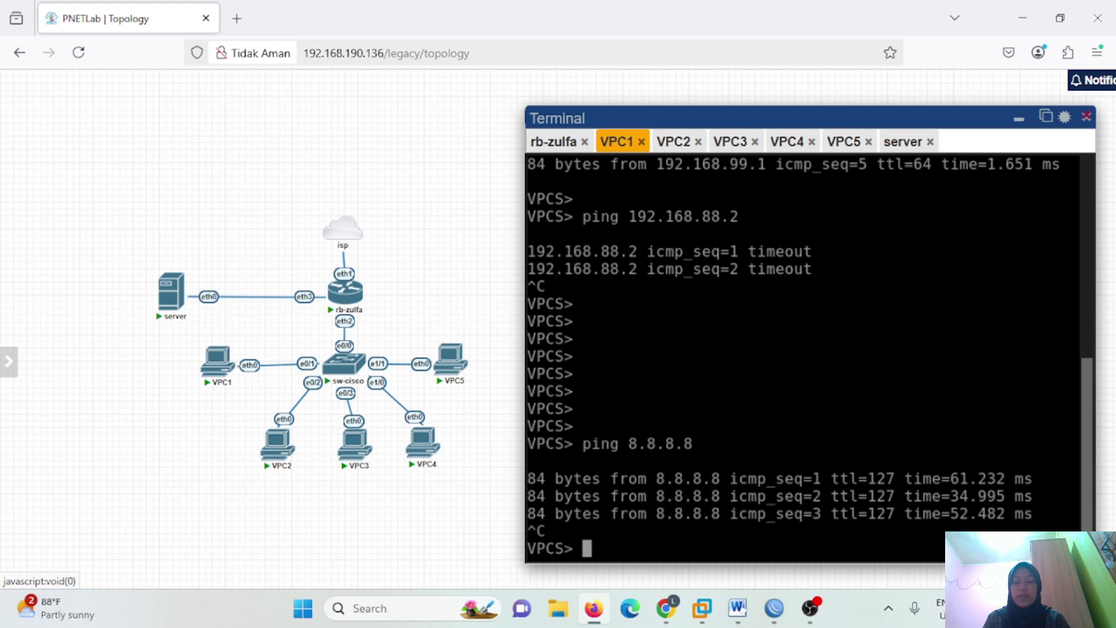
# Step: Test internet access from VPC5 by pinging 8.8.8.8 in its terminal, then stop the ping
pyautogui.click(791, 141)
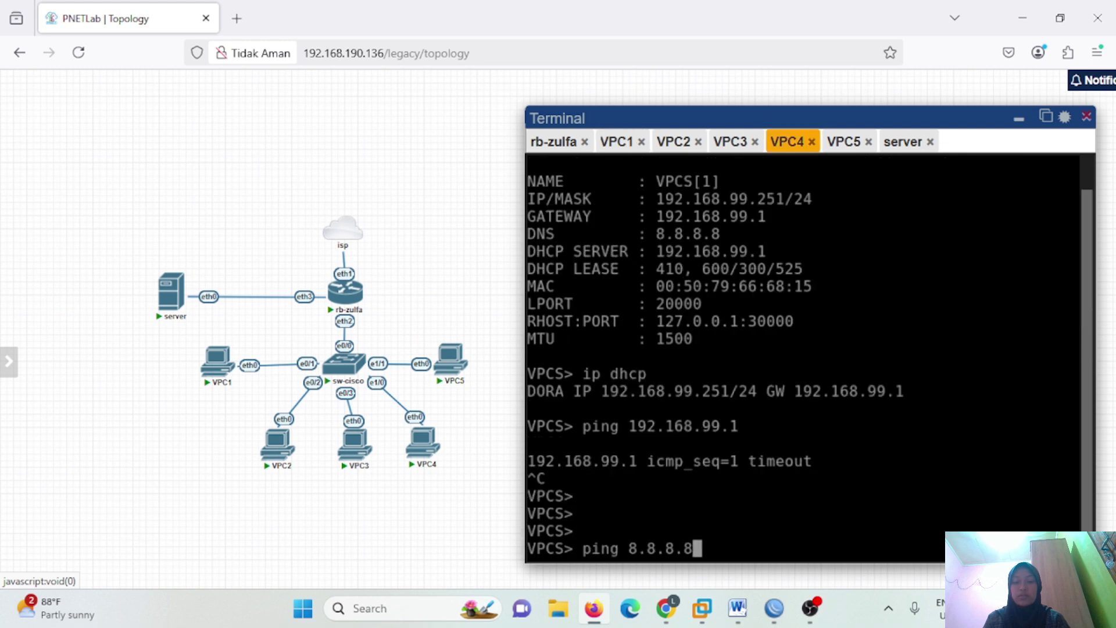
pyautogui.click(838, 150)
pyautogui.press('Return')
pyautogui.press('Return')
pyautogui.press('Return')
pyautogui.write('ping 8.8.8.8')
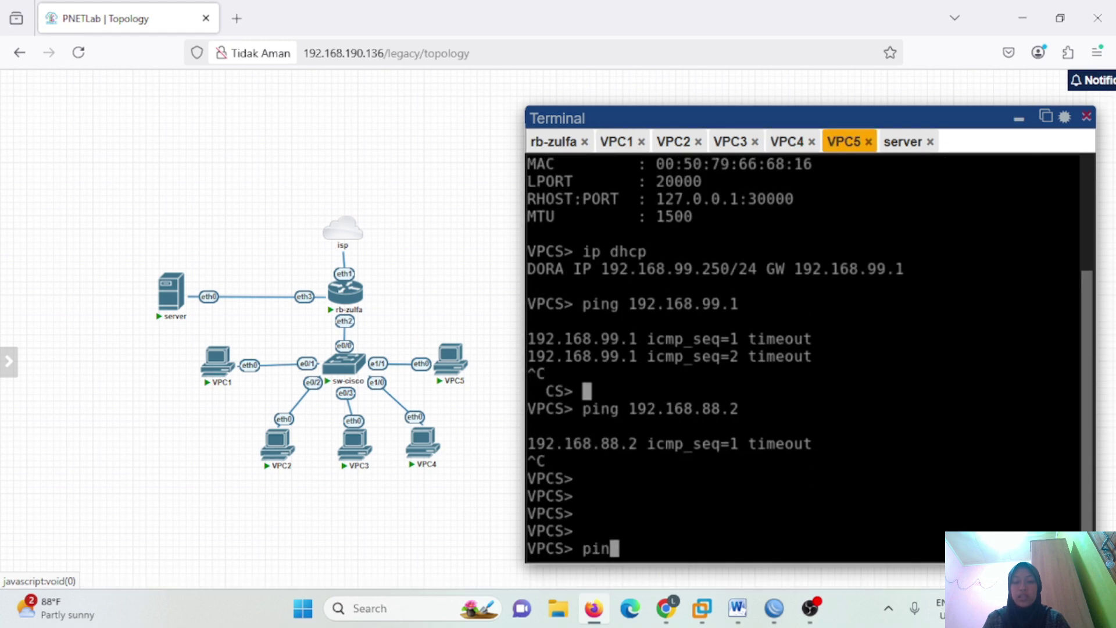
pyautogui.press('Return')
pyautogui.hotkey('ctrl', 'c')
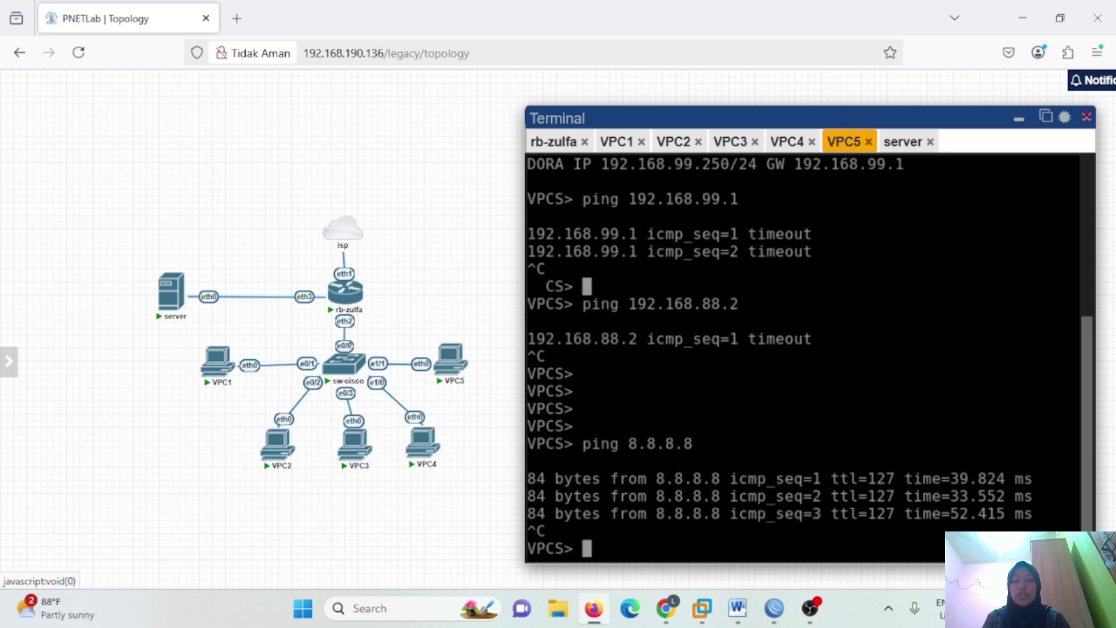
# Step: Ping 8.8.8.8 from the VPC2 terminal and stop the ping after a couple of attempts
pyautogui.click(675, 142)
pyautogui.press('Return')
pyautogui.write('ping 8.8.8.8')
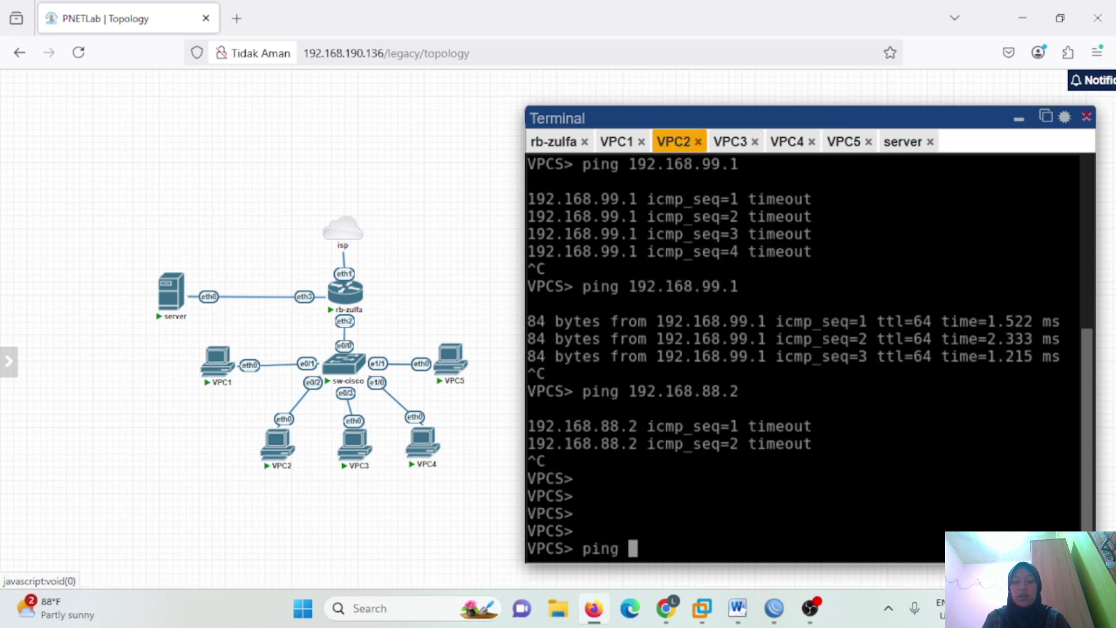
pyautogui.press('Return')
pyautogui.hotkey('ctrl', 'c')
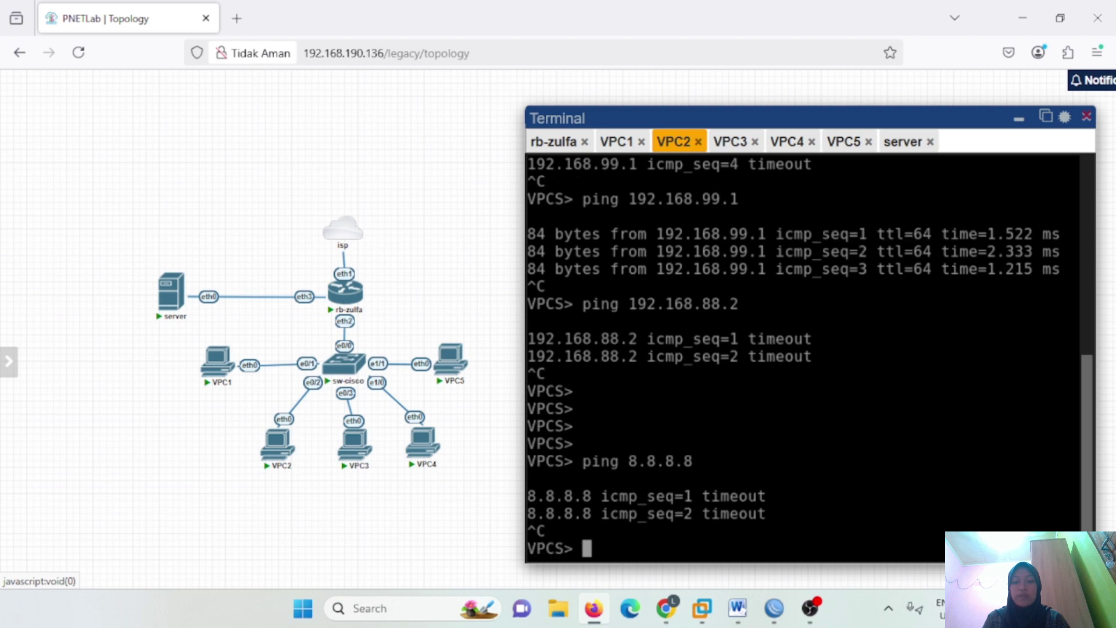
# Step: Ping 8.8.8.8 from the VPC3 terminal to test its internet access
pyautogui.click(731, 141)
pyautogui.press('Return')
pyautogui.press('Return')
pyautogui.press('Return')
pyautogui.write('ping 8')
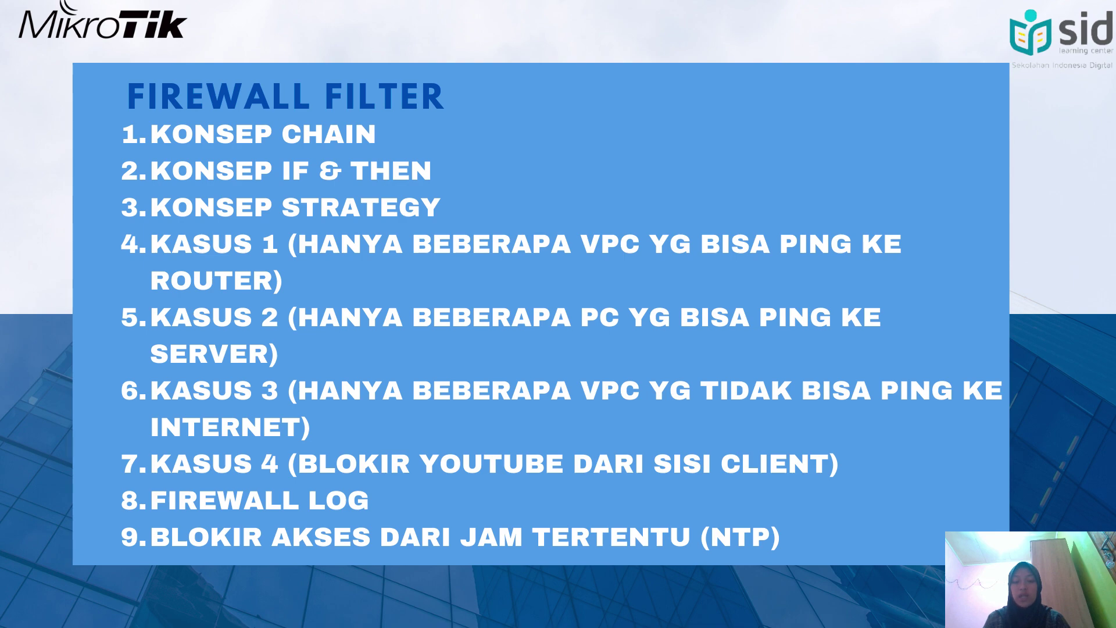
# Step: Start adding a Docker.io node to the PNETLab topology, using the pnetlab/linux-desktop:latest image
pyautogui.hotkey('alt', 'Tab')
pyautogui.rightClick(676, 329)
pyautogui.click(712, 366)
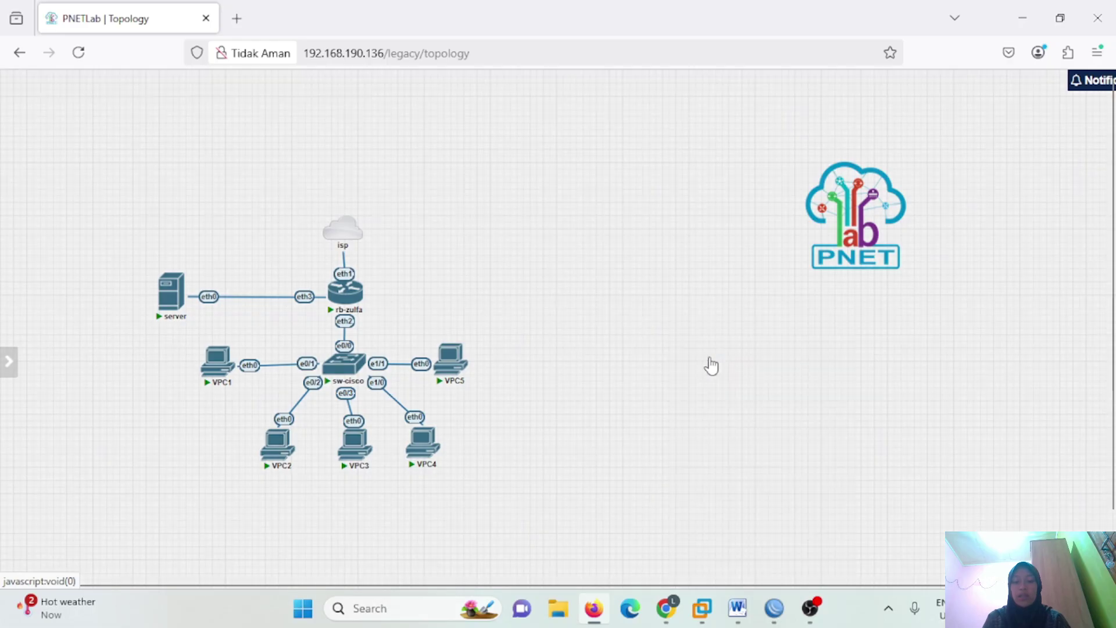
pyautogui.click(539, 364)
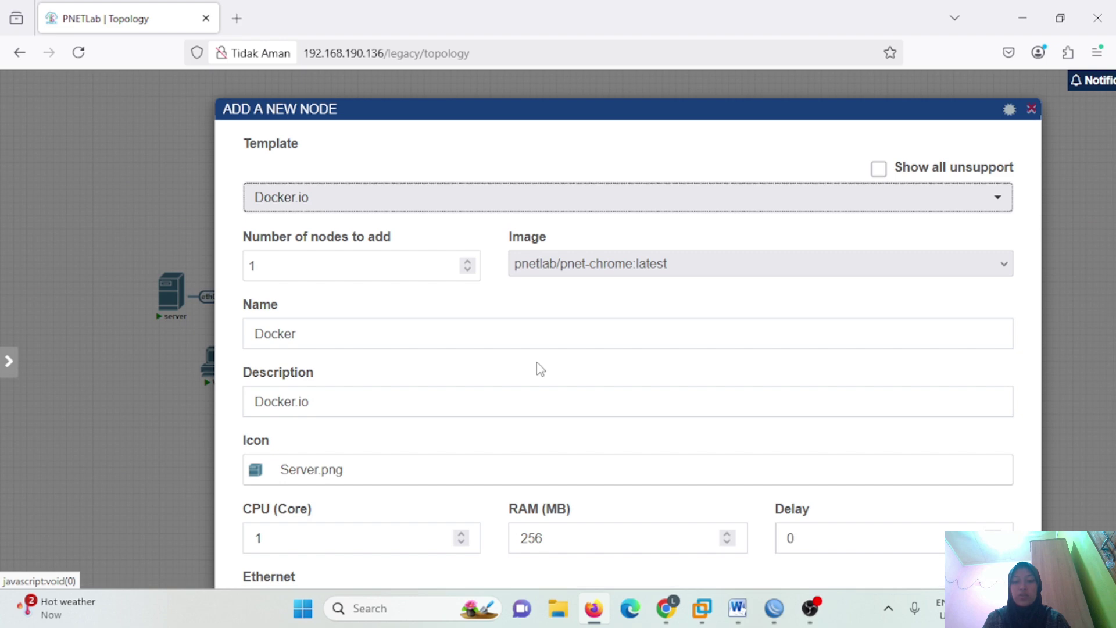
pyautogui.click(1000, 264)
pyautogui.click(887, 316)
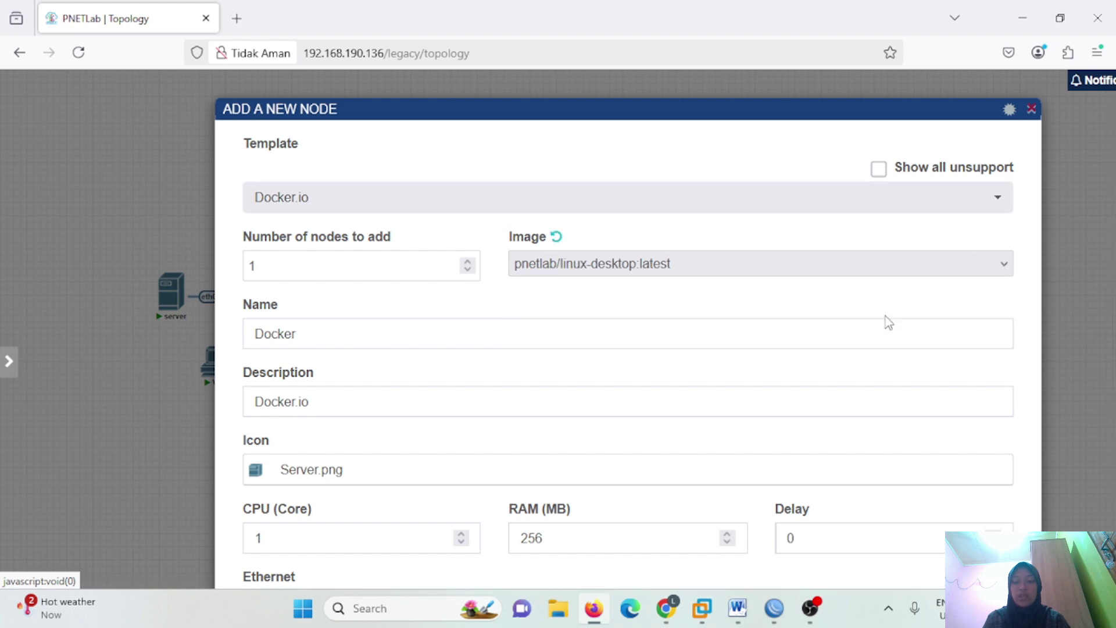
# Step: Set both the name and the description of the new node to Linux
pyautogui.doubleClick(279, 334)
pyautogui.write('Linux')
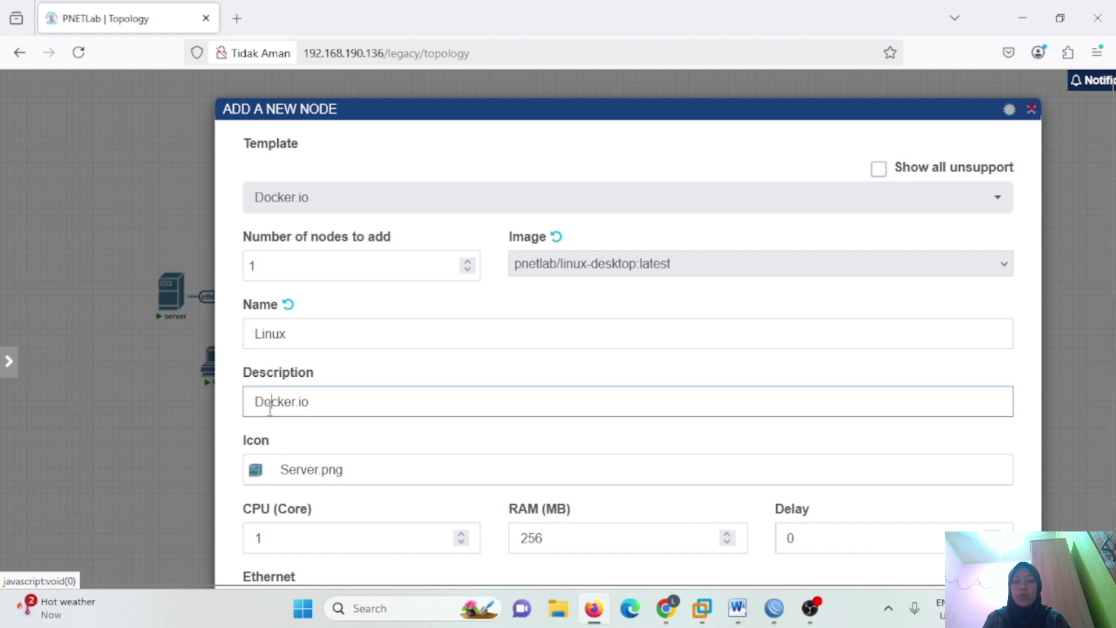
pyautogui.doubleClick(263, 402)
pyautogui.press('BackSpace')
pyautogui.press('Delete')
pyautogui.press('Delete')
pyautogui.press('Delete')
pyautogui.write('Linux')
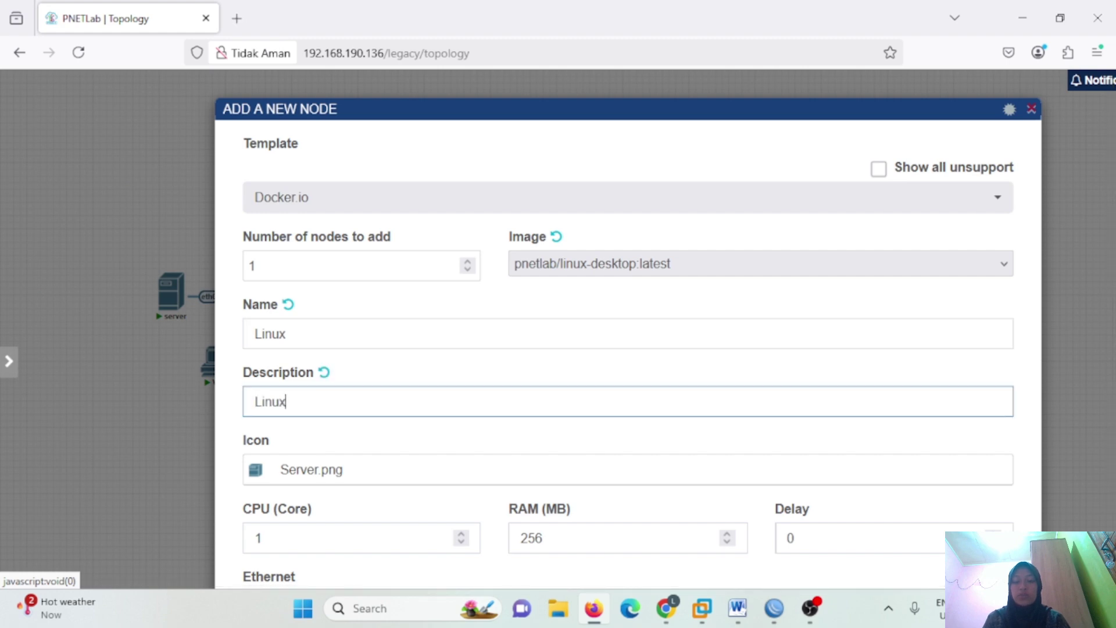
# Step: Search the device icons for "desk" and assign Desktop_linux.png as the icon of the new node
pyautogui.click(321, 474)
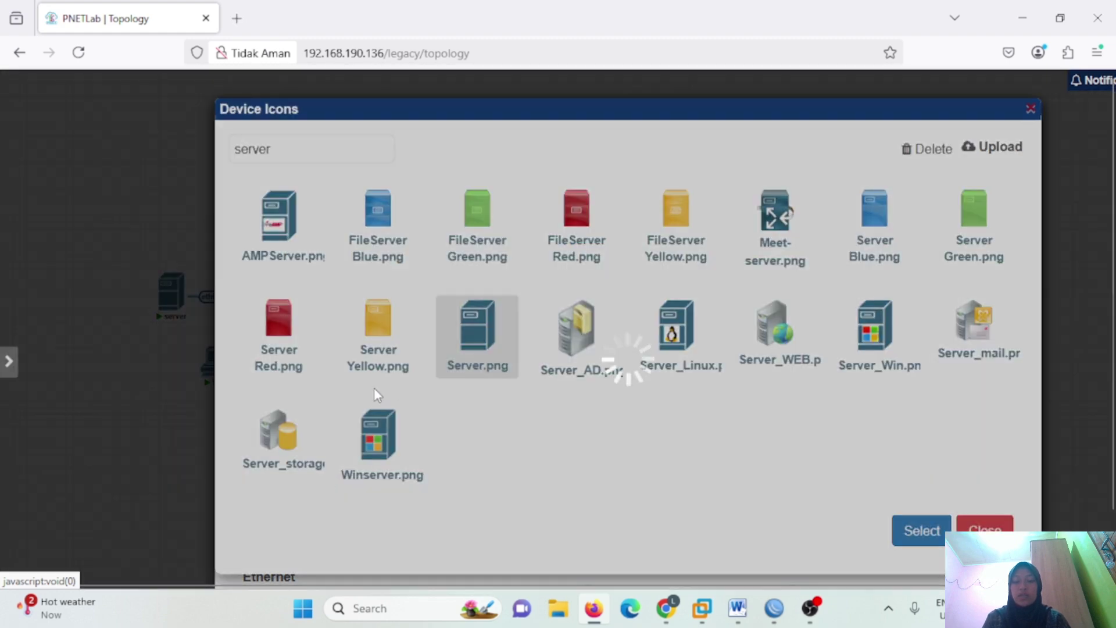
pyautogui.click(367, 153)
pyautogui.hotkey('ctrl', 'a')
pyautogui.press('BackSpace')
pyautogui.write('desk')
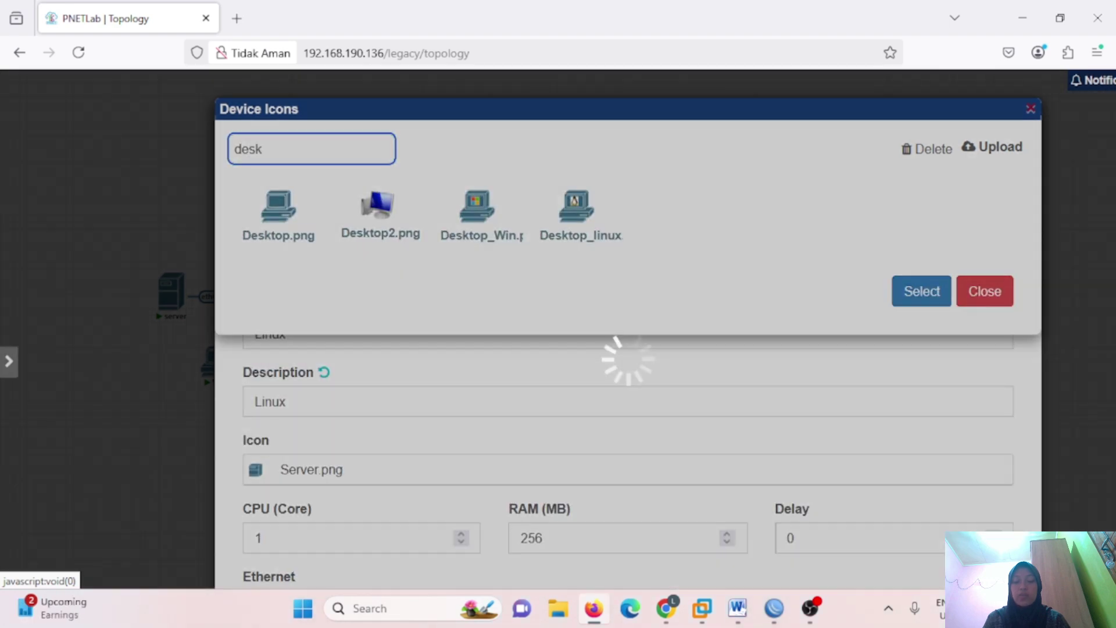
pyautogui.click(588, 222)
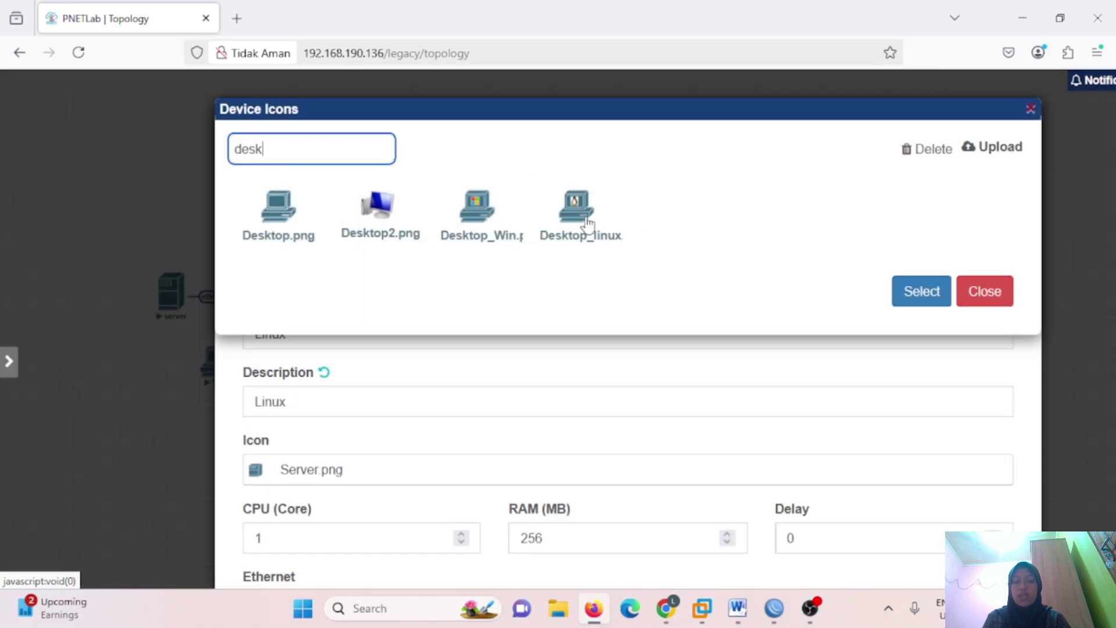
pyautogui.click(930, 294)
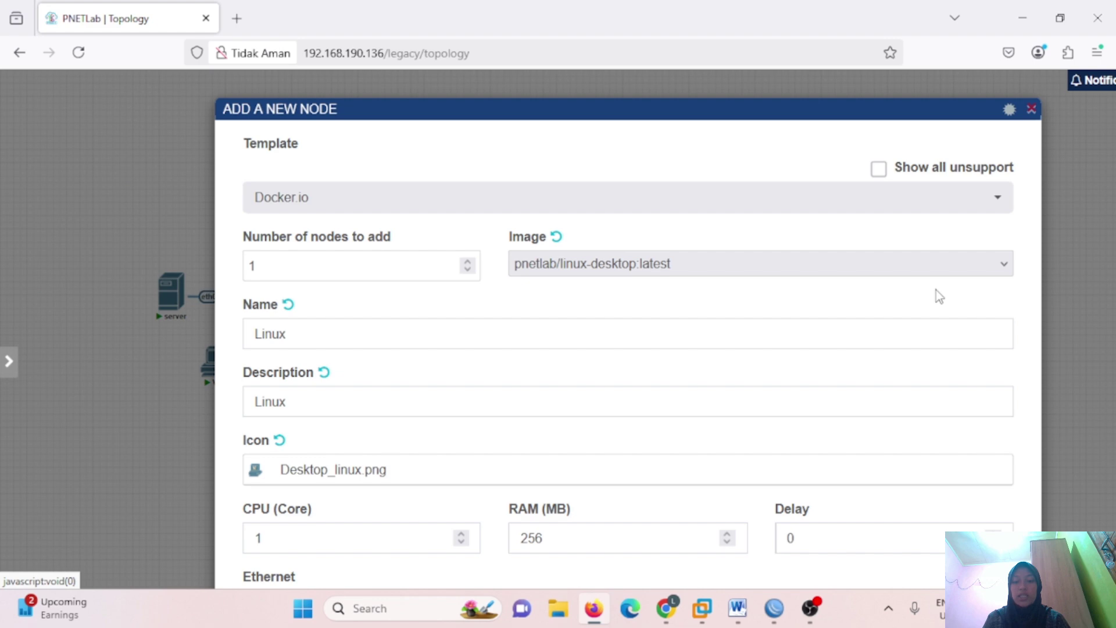
# Step: Enable DHCP on Eth1 of the new node and set its primary console to RDP
pyautogui.scroll(-3, 668, 456)
pyautogui.scroll(-3, 381, 341)
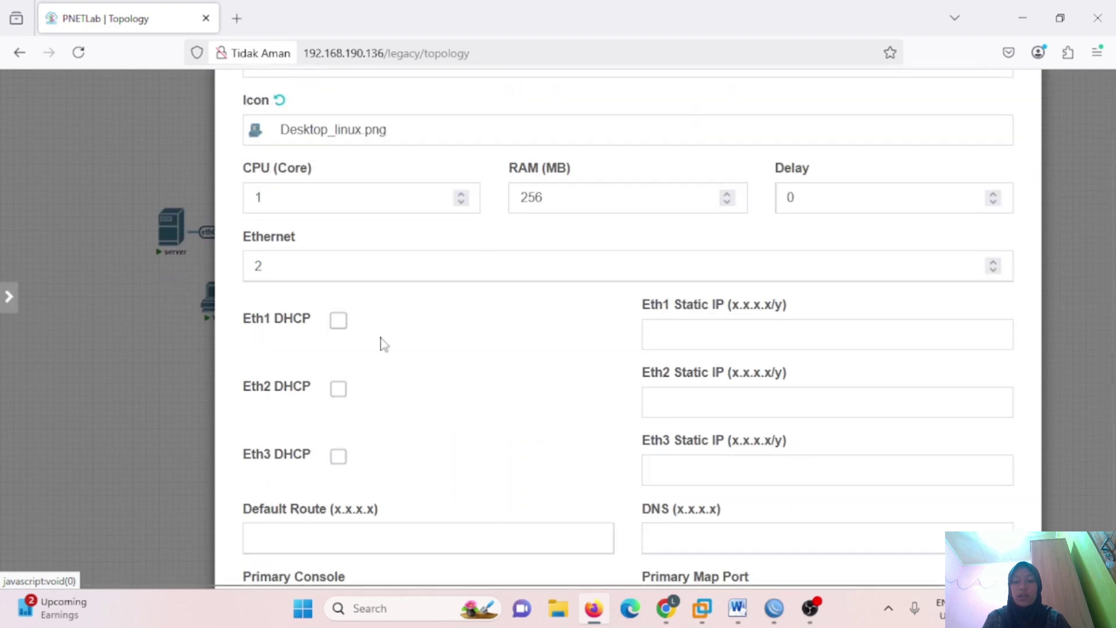
pyautogui.click(339, 320)
pyautogui.scroll(-5, 454, 425)
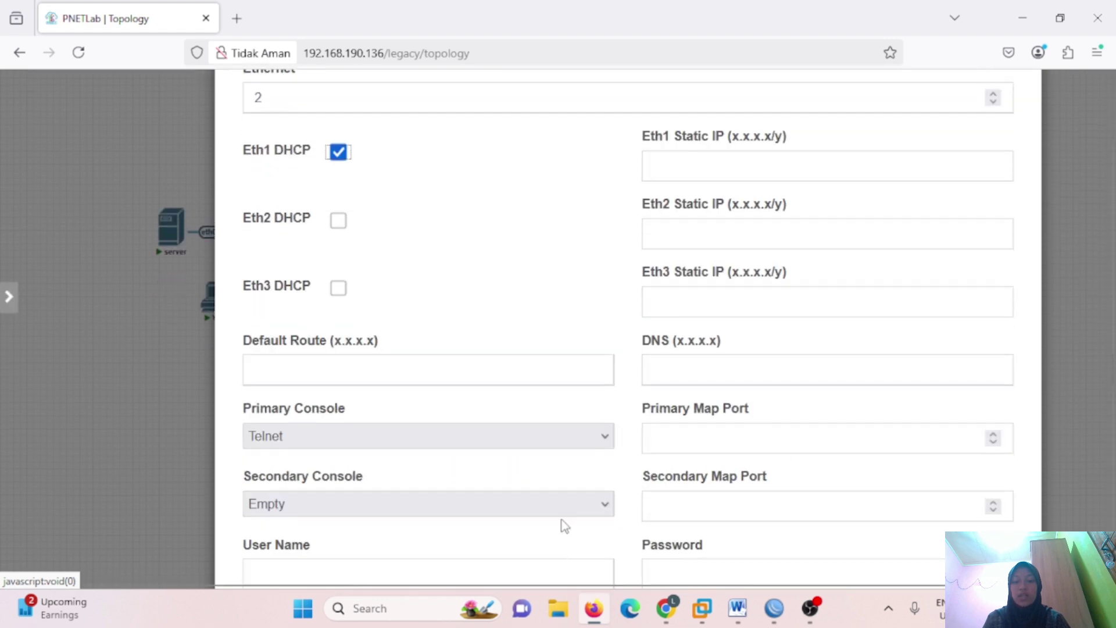
pyautogui.click(605, 312)
pyautogui.click(501, 368)
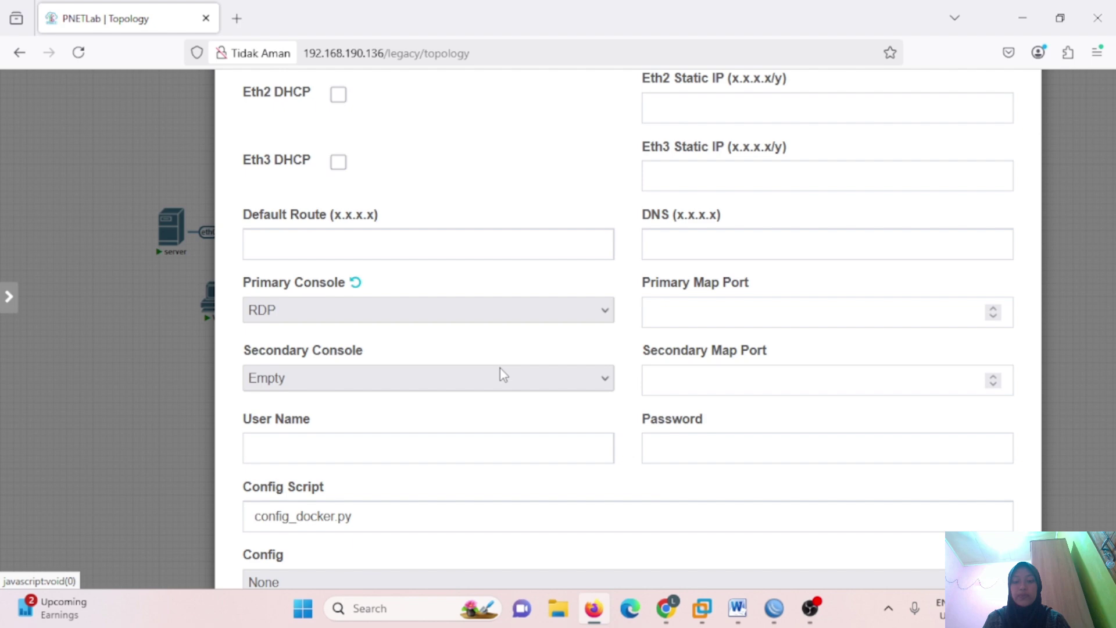
# Step: Save the Linux node and connect its eth1 interface to port e1/2 of sw-cisco
pyautogui.scroll(-4, 500, 368)
pyautogui.click(588, 529)
pyautogui.moveTo(468, 220); pyautogui.dragTo(340, 298)
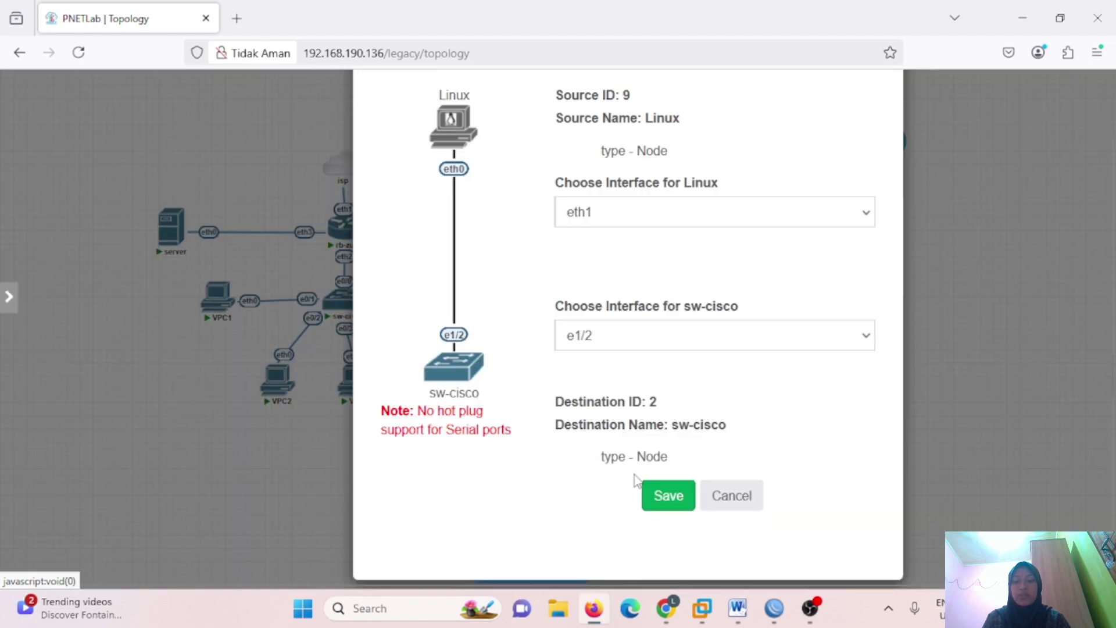
pyautogui.click(660, 510)
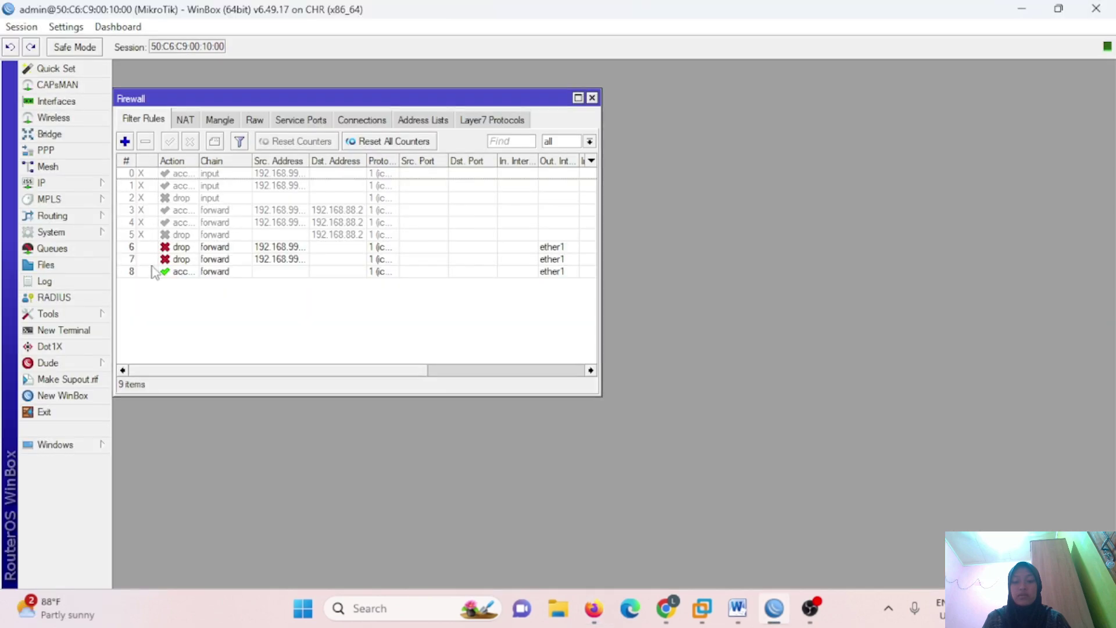
# Step: In WinBox, widen the firewall window and disable the three forward-chain ICMP rules with outgoing interface ether1
pyautogui.click(189, 248)
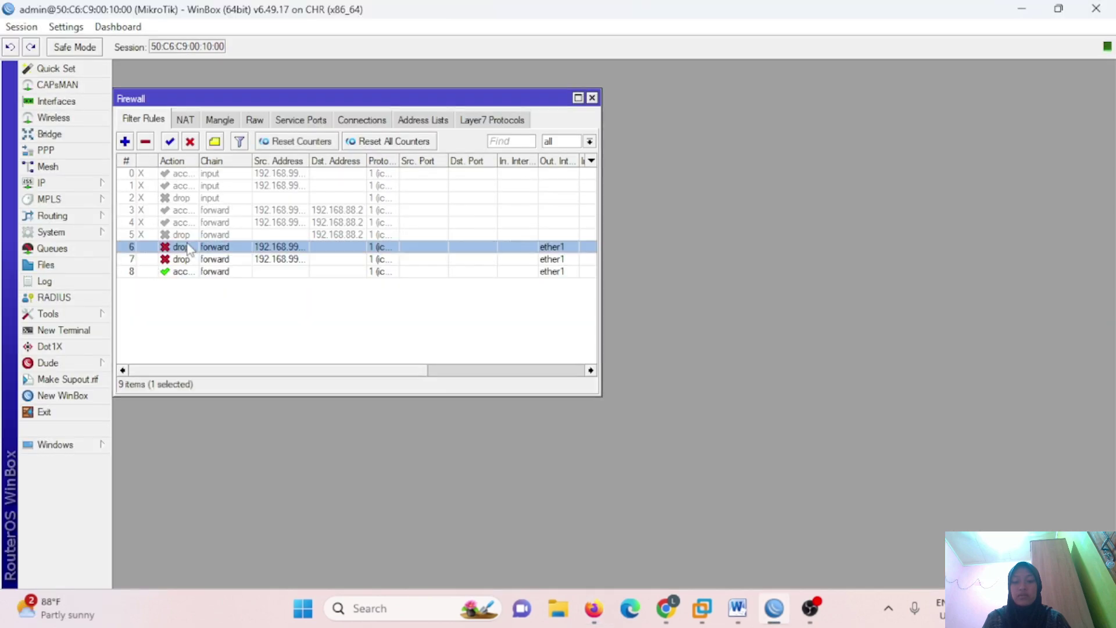
pyautogui.click(189, 141)
pyautogui.moveTo(601, 314); pyautogui.dragTo(998, 314)
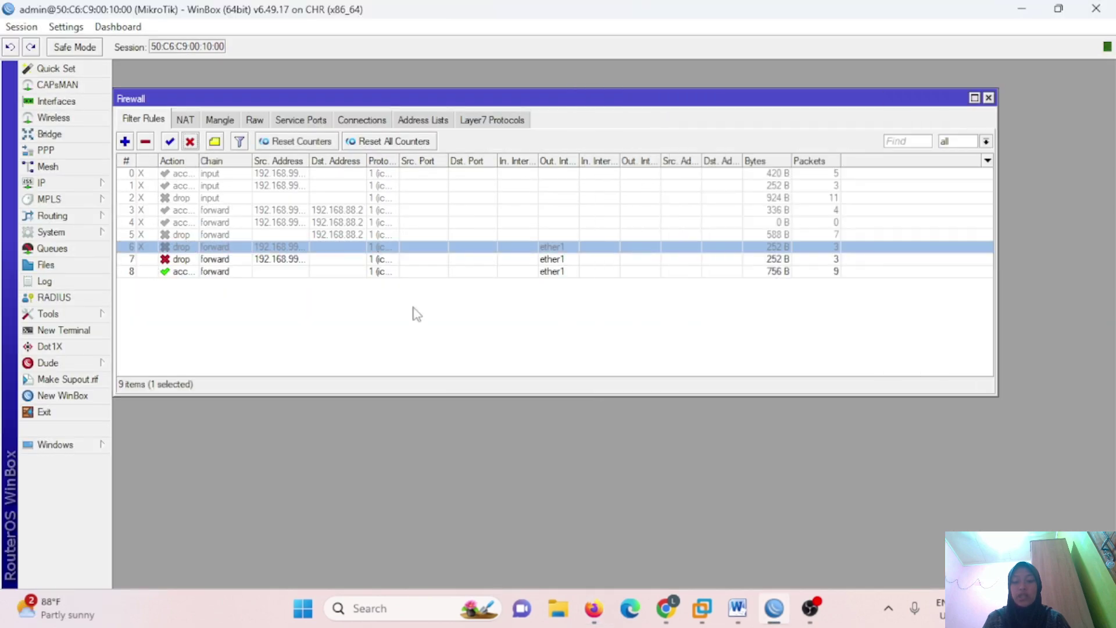
pyautogui.press('Down')
pyautogui.click(190, 141)
pyautogui.press('Down')
pyautogui.click(190, 141)
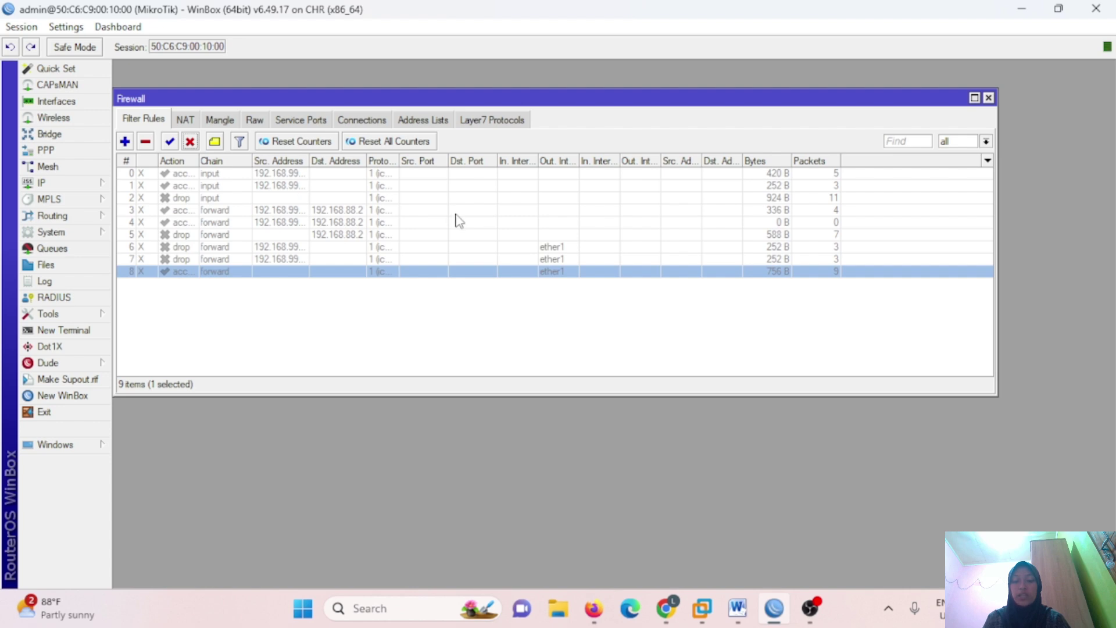
# Step: Start a new forward-chain firewall filter rule with protocol tcp and destination port 443
pyautogui.click(124, 141)
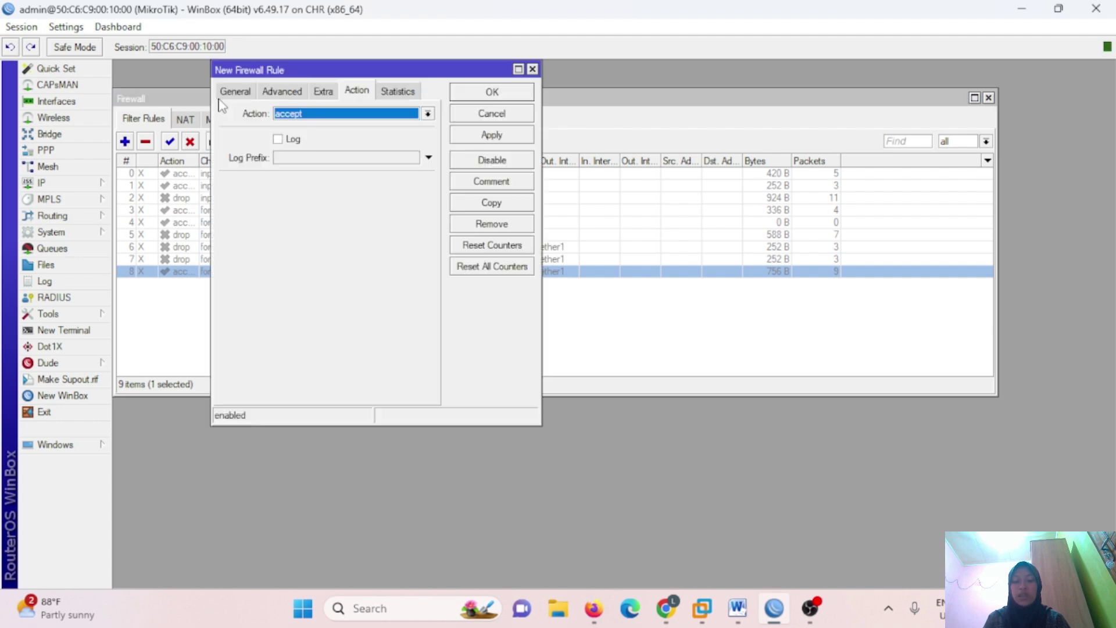
pyautogui.click(235, 93)
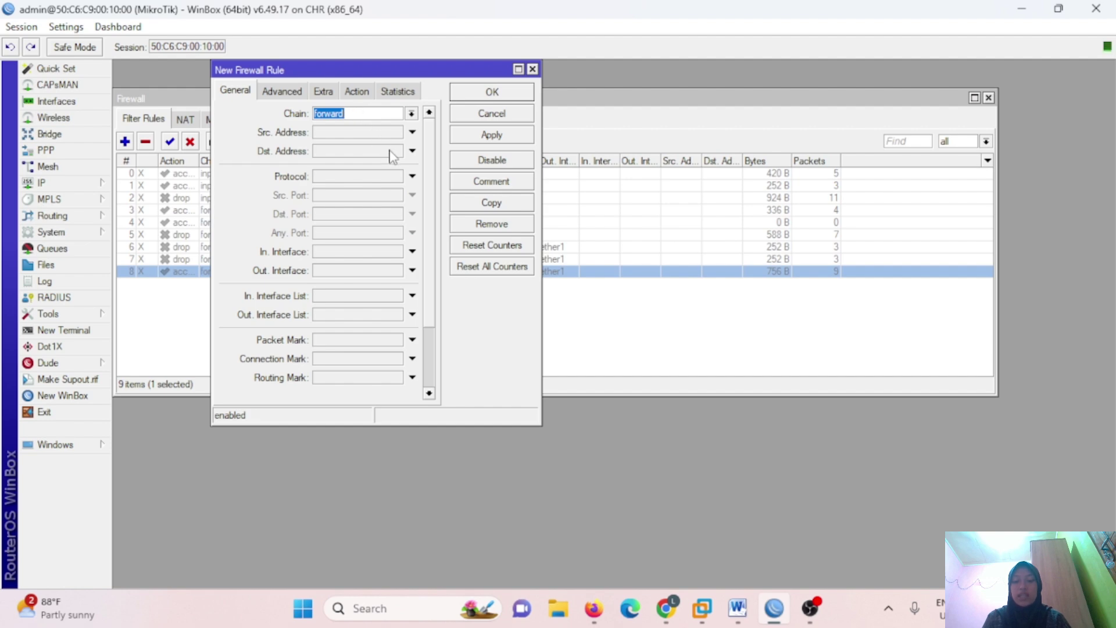
pyautogui.click(412, 176)
pyautogui.click(397, 177)
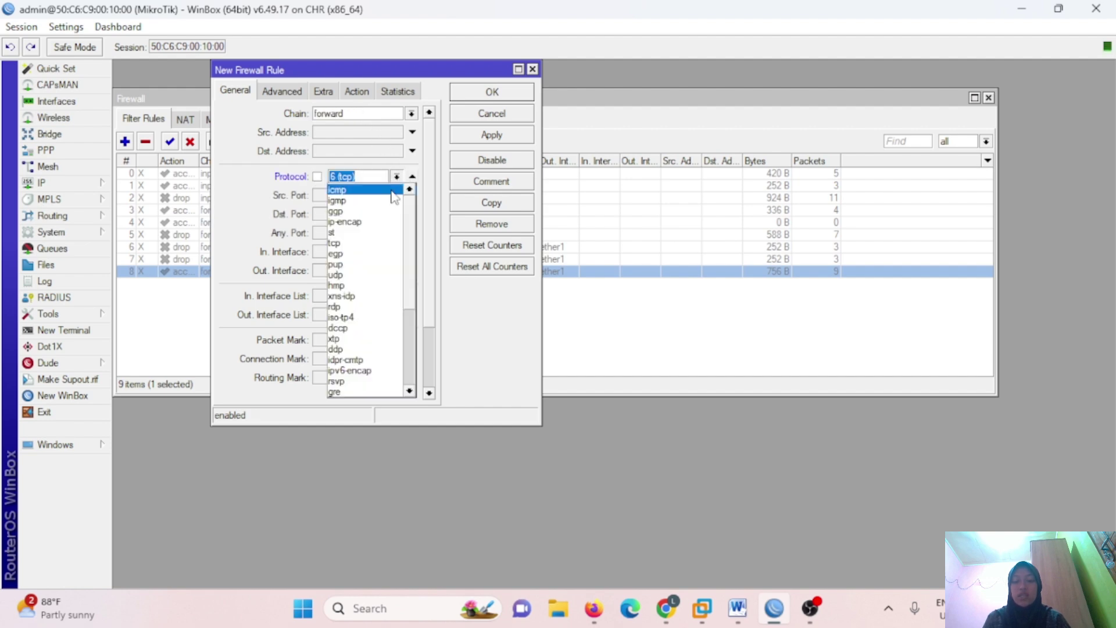
pyautogui.click(365, 244)
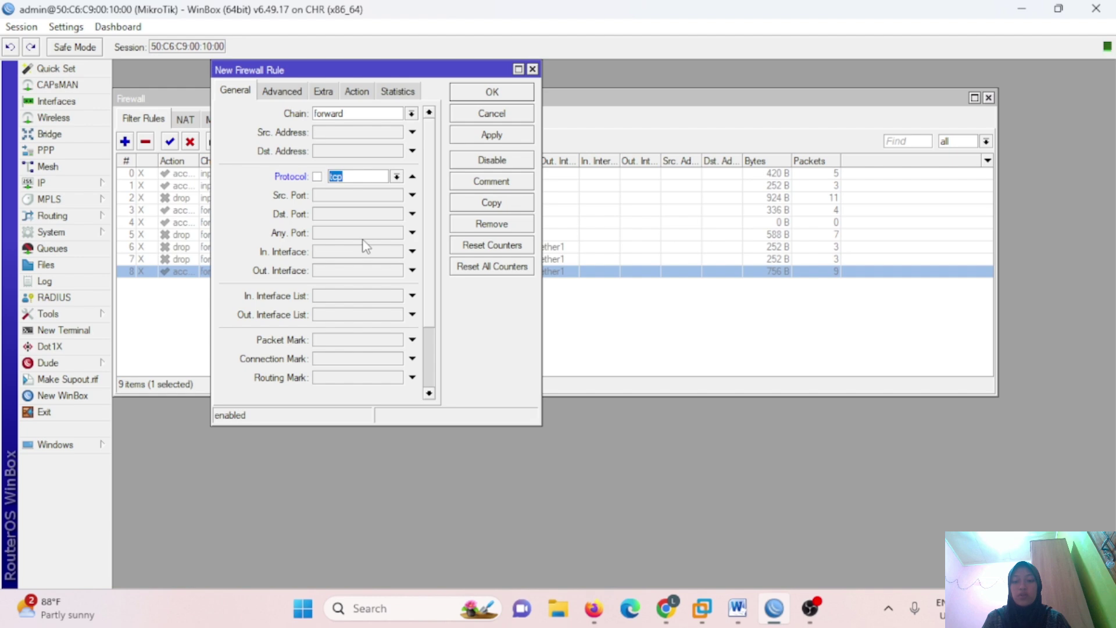
pyautogui.click(341, 217)
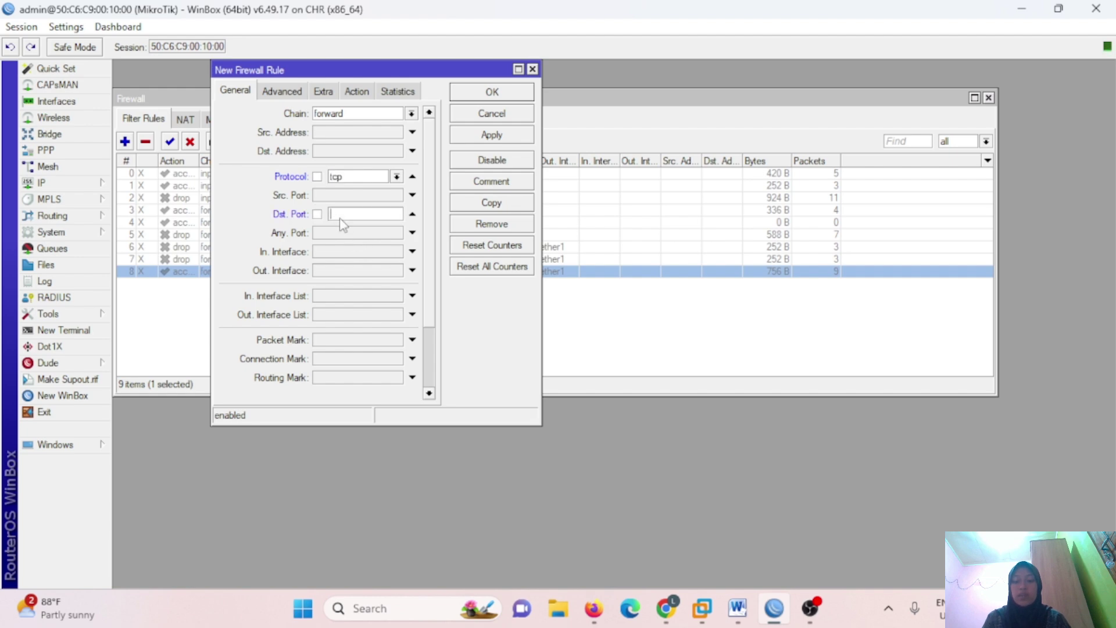
pyautogui.write('443')
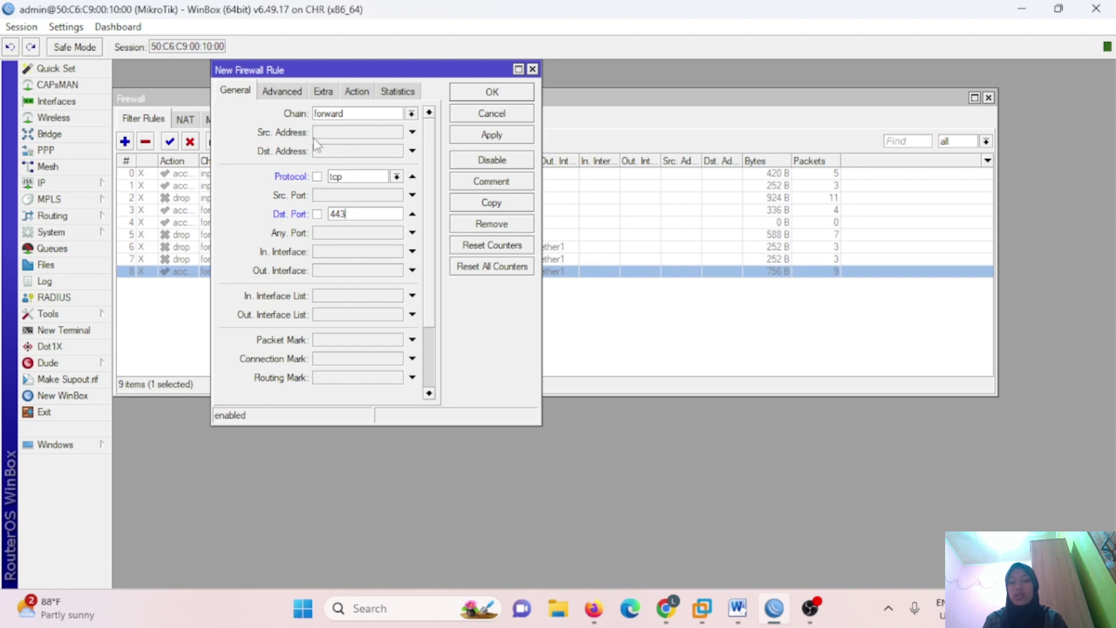
# Step: Set the new rule's TLS host to *youtube.com* and its action to drop, and save the rule
pyautogui.click(287, 93)
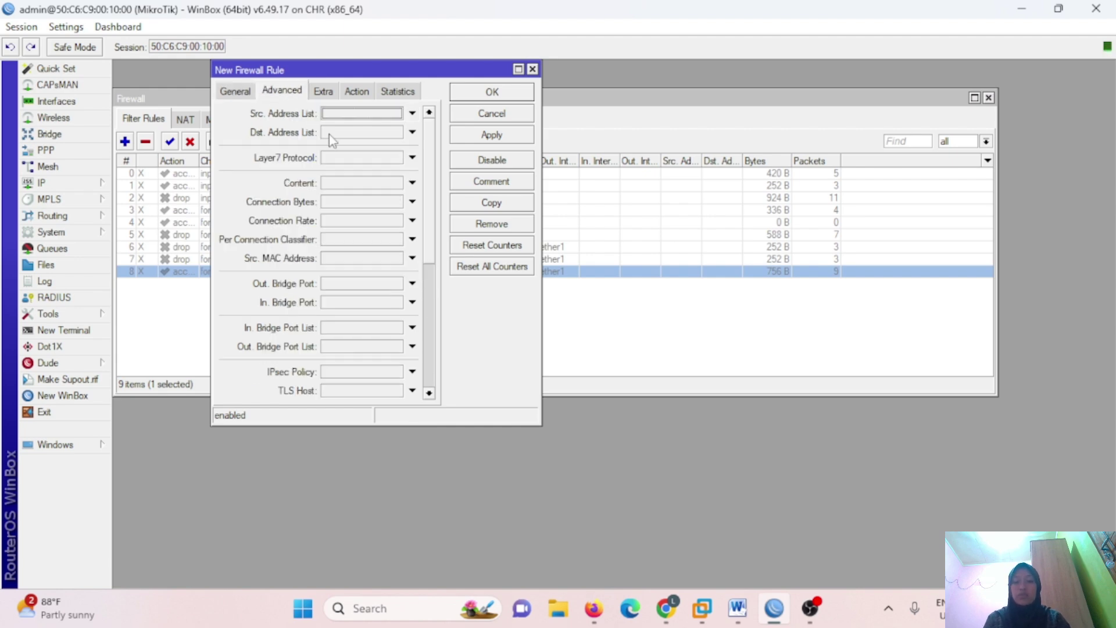
pyautogui.click(334, 394)
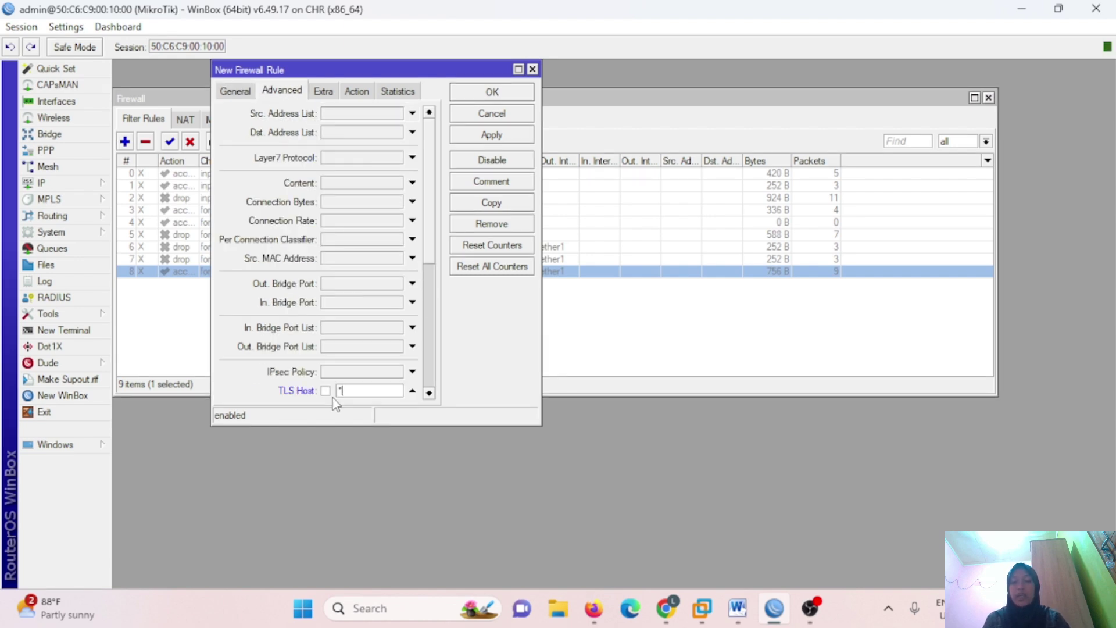
pyautogui.write('*youtube.com*')
pyautogui.click(348, 93)
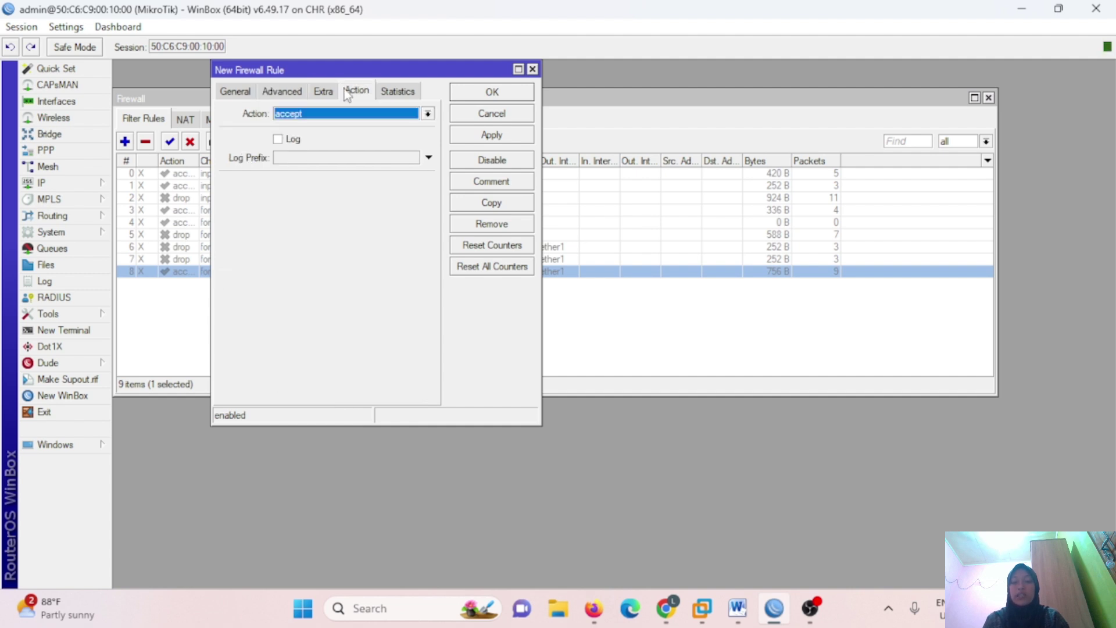
pyautogui.click(428, 113)
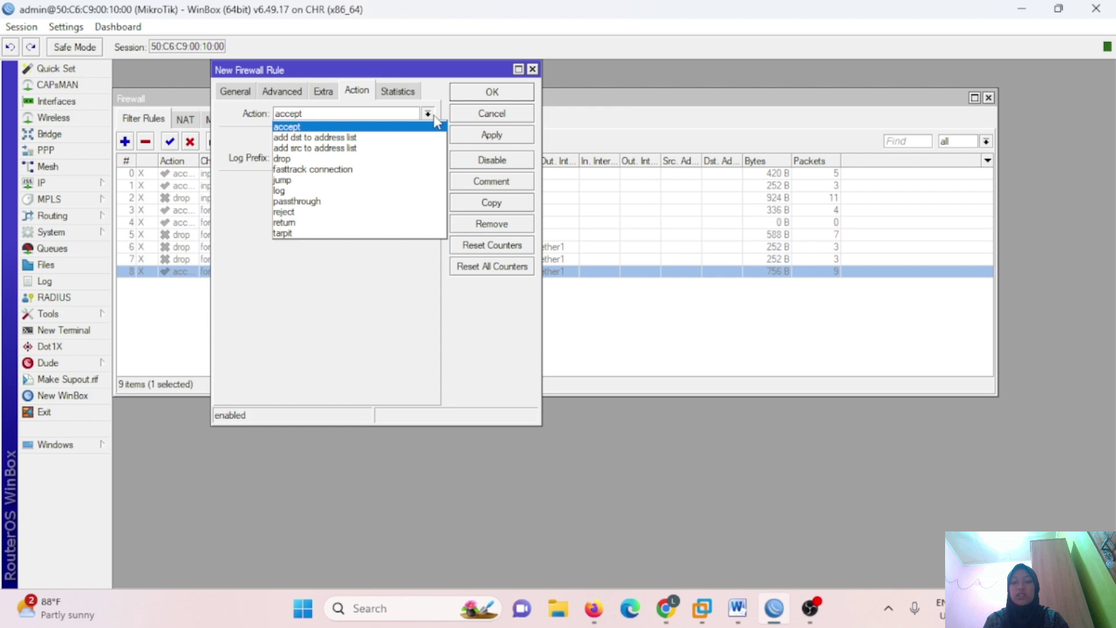
pyautogui.click(371, 157)
pyautogui.click(469, 137)
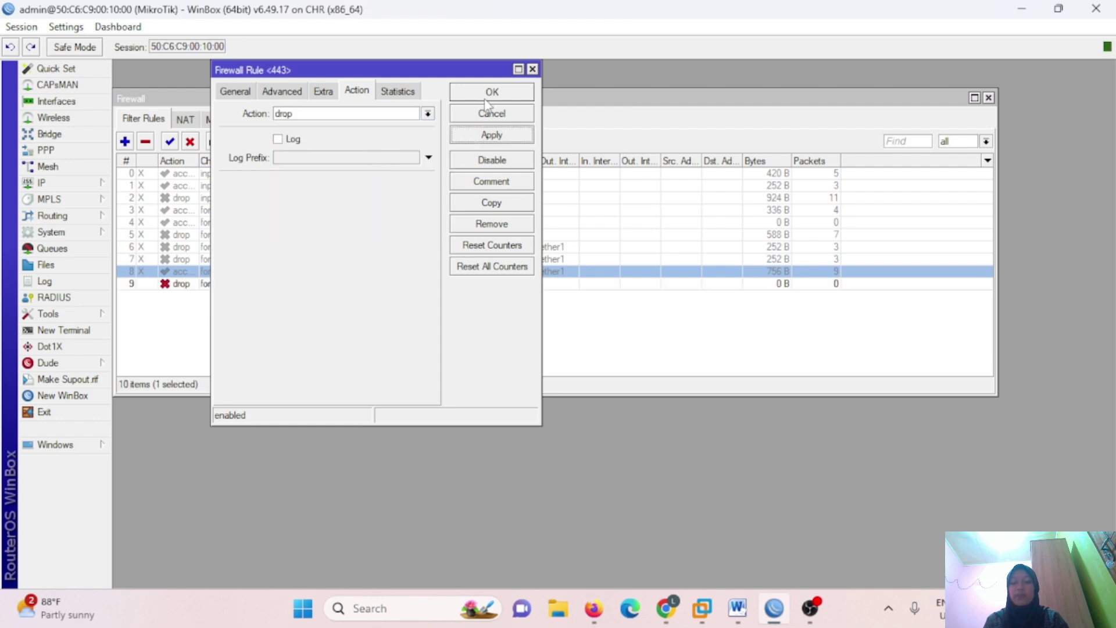
pyautogui.click(489, 94)
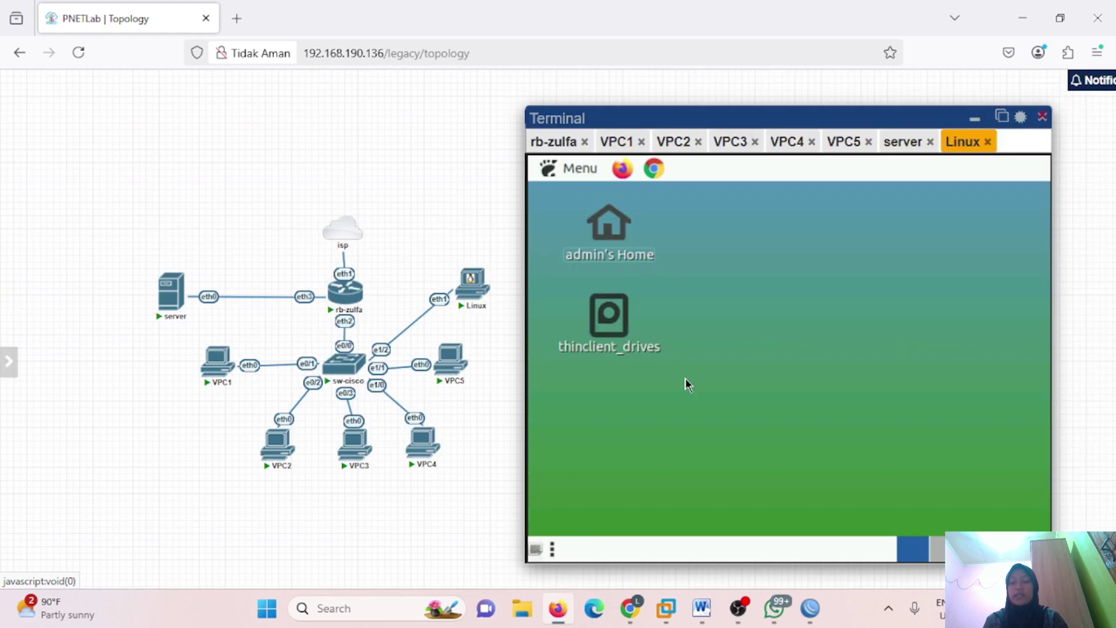
# Step: On the Linux node's desktop in PNETLab, start Chrome and try to load youtube.com in an incognito window
pyautogui.click(653, 168)
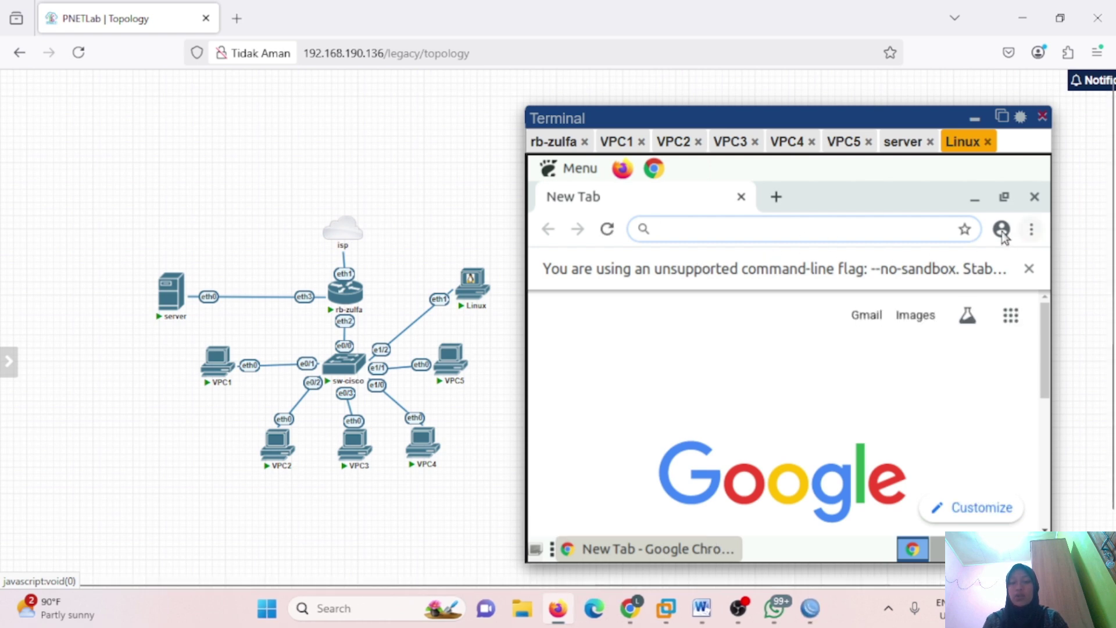
pyautogui.click(1031, 233)
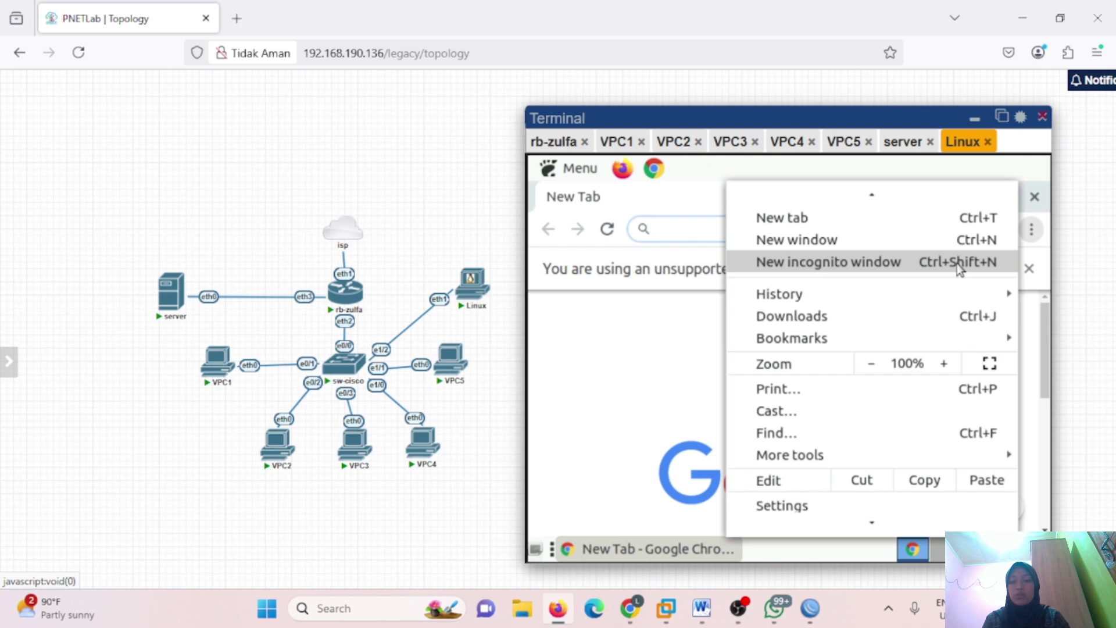
pyautogui.click(924, 263)
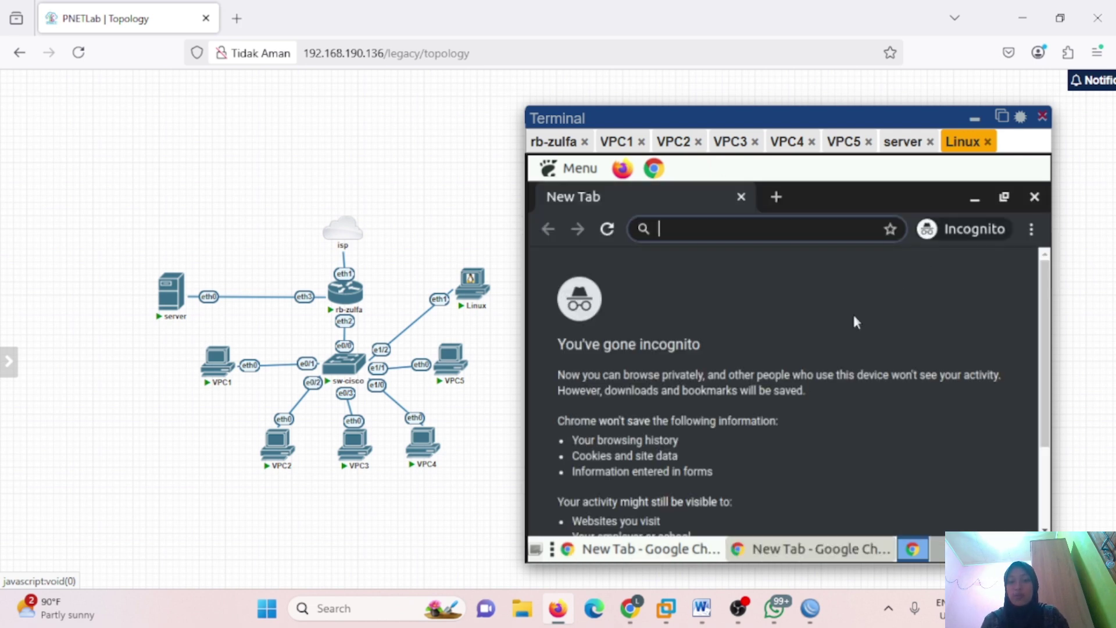
pyautogui.write('youtube.com')
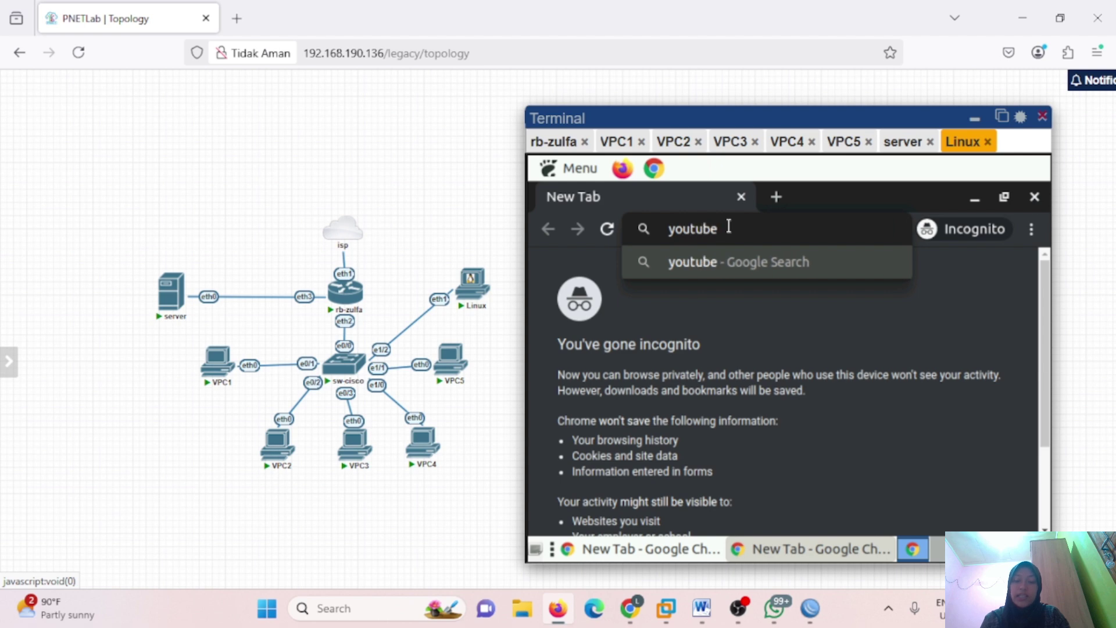
pyautogui.press('Return')
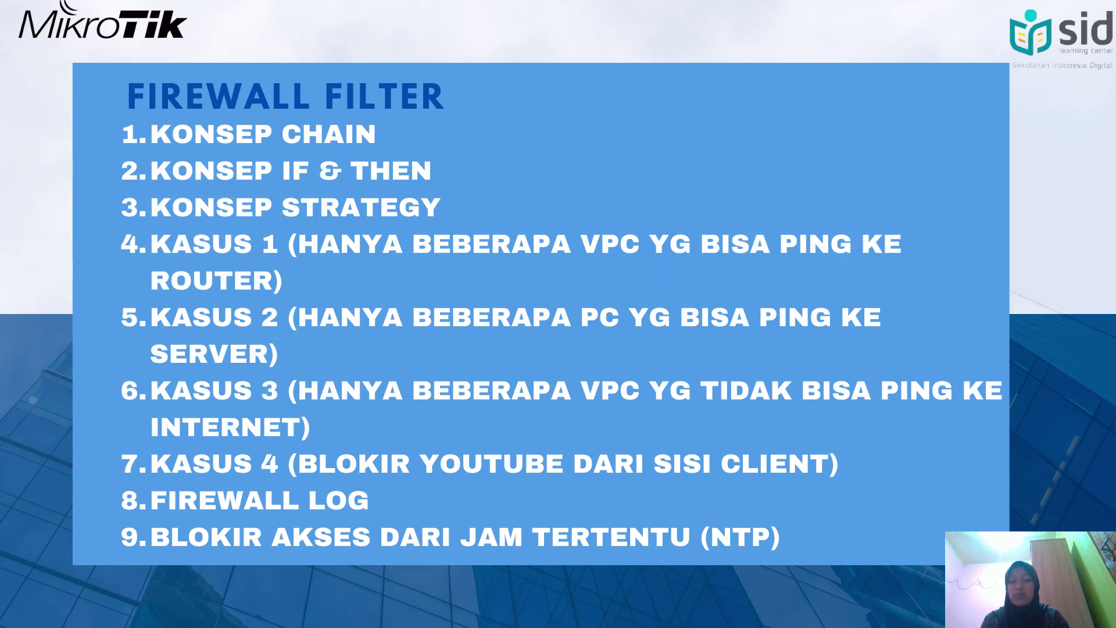
pyautogui.press('Right')
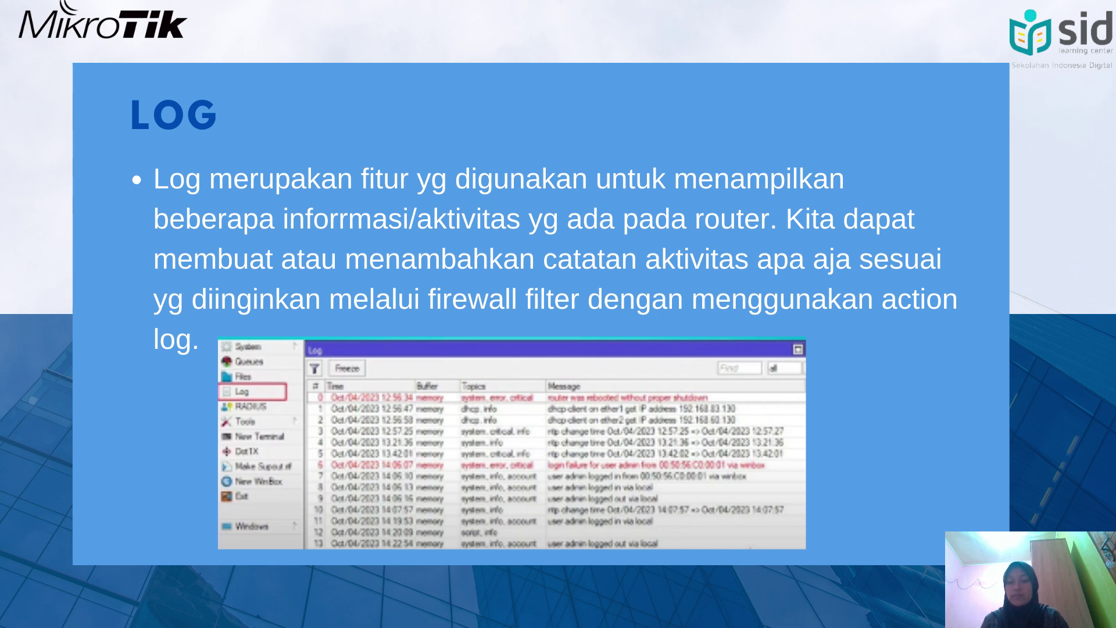
pyautogui.press('Right')
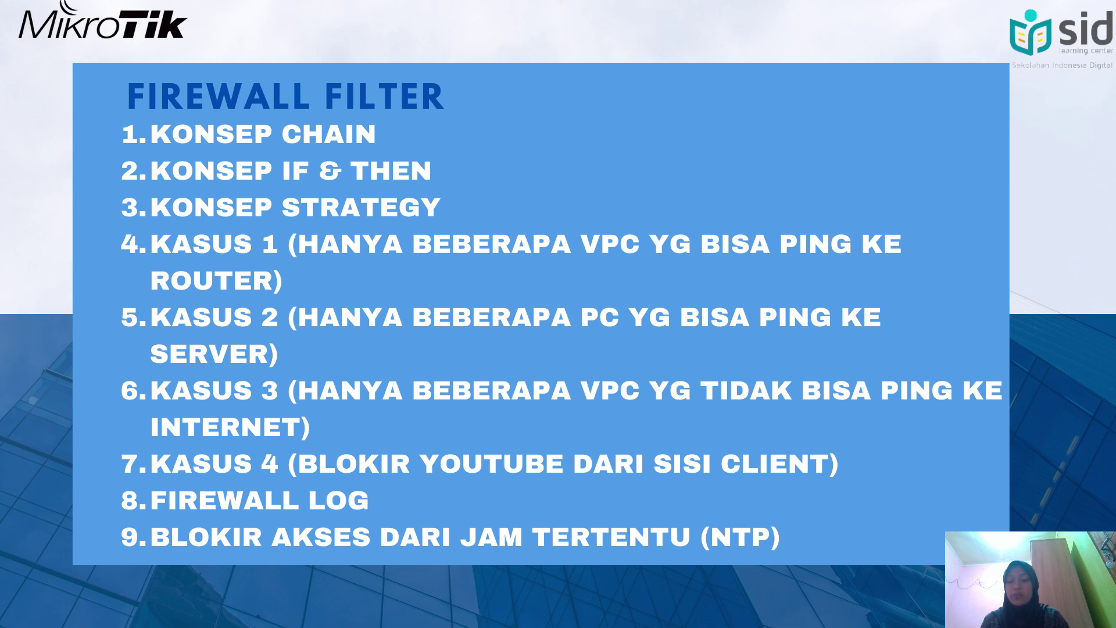
# Step: Switch to WinBox and open the router's system clock settings
pyautogui.hotkey('alt', 'Tab')
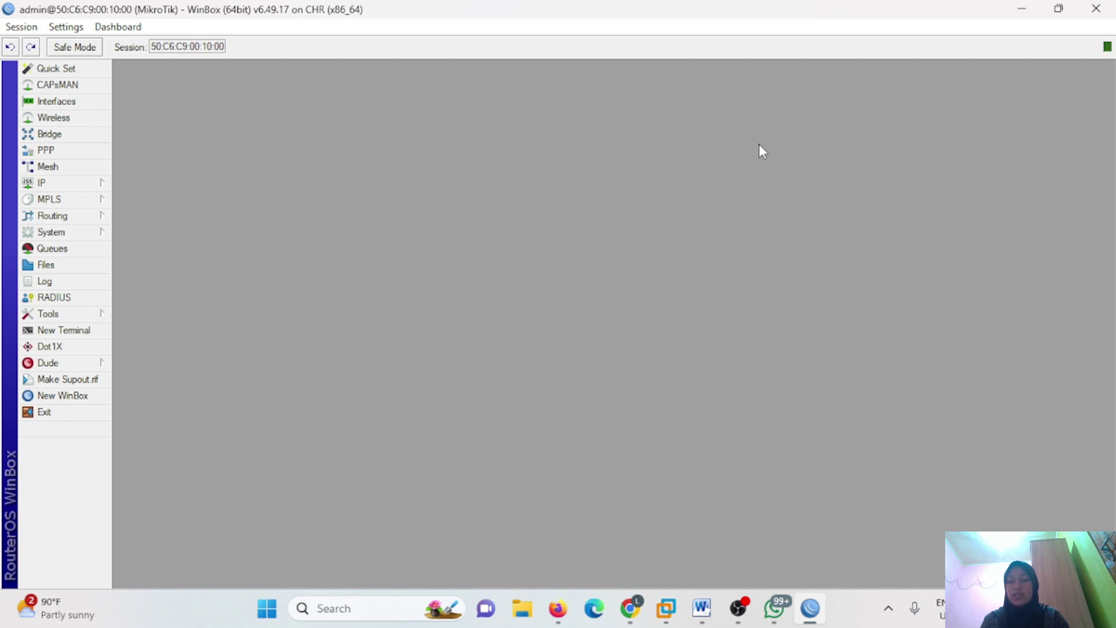
pyautogui.click(102, 235)
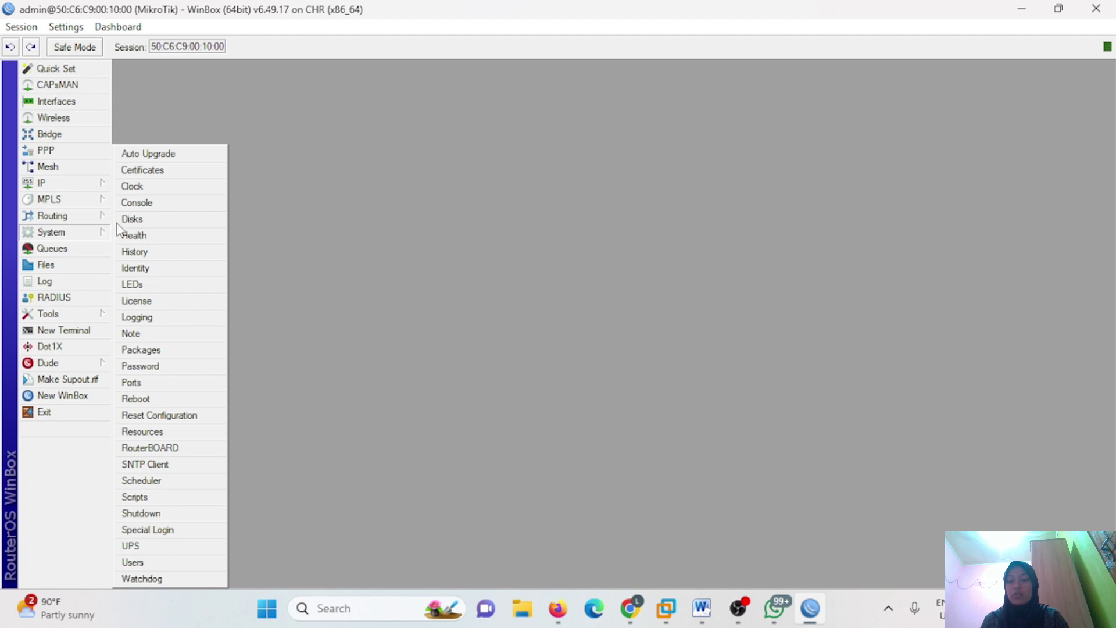
pyautogui.click(155, 187)
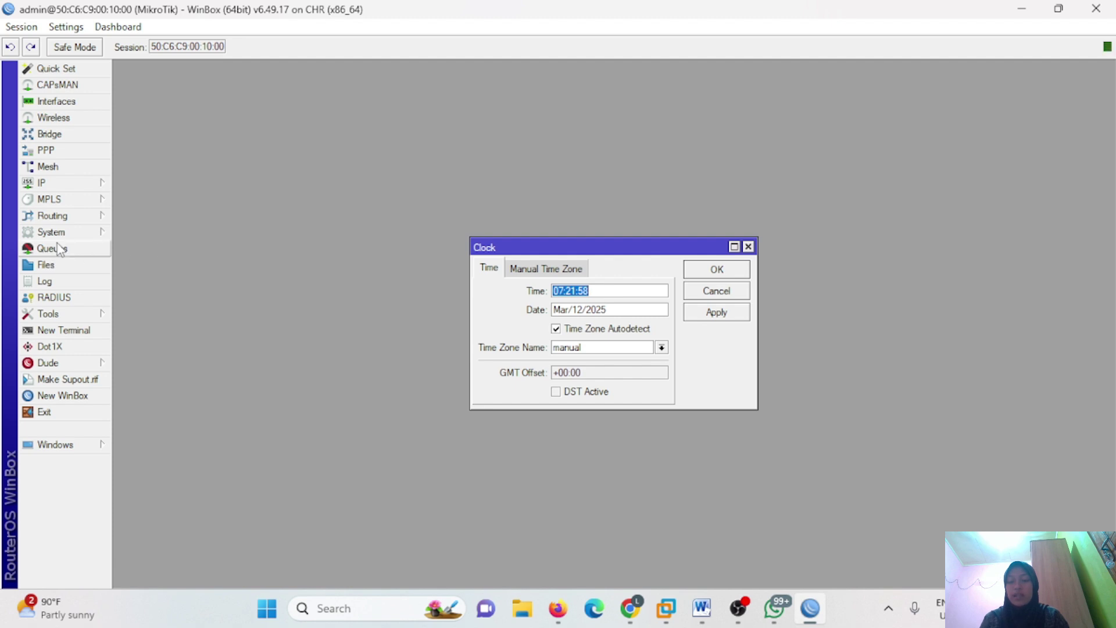
# Step: Enable the router's SNTP client and set its primary NTP server to 0.id.pool.ntp.org
pyautogui.click(76, 236)
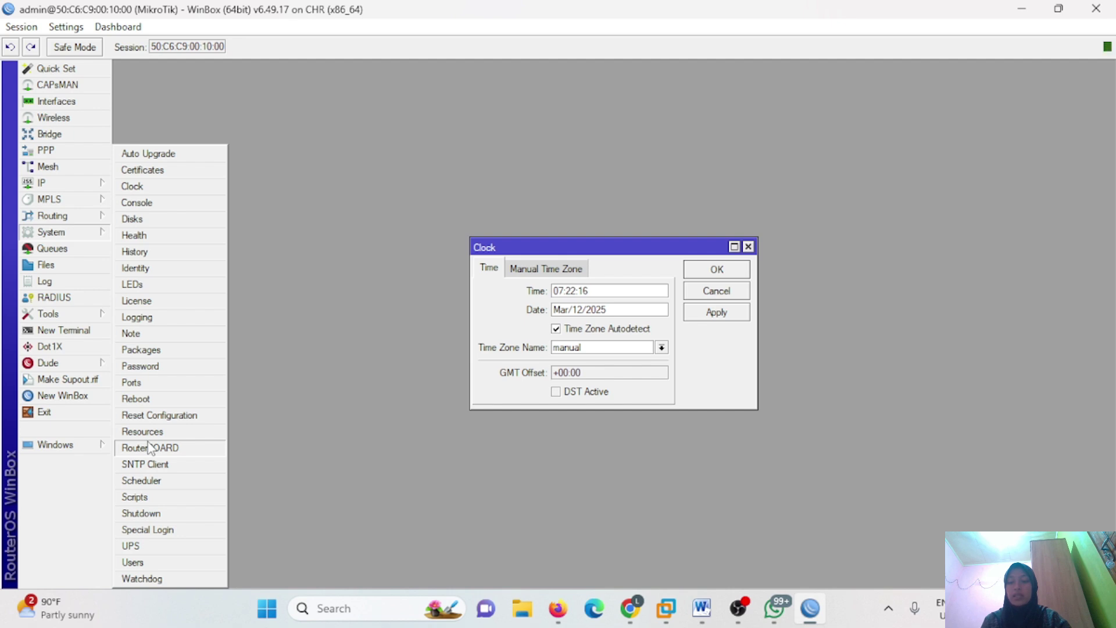
pyautogui.click(152, 464)
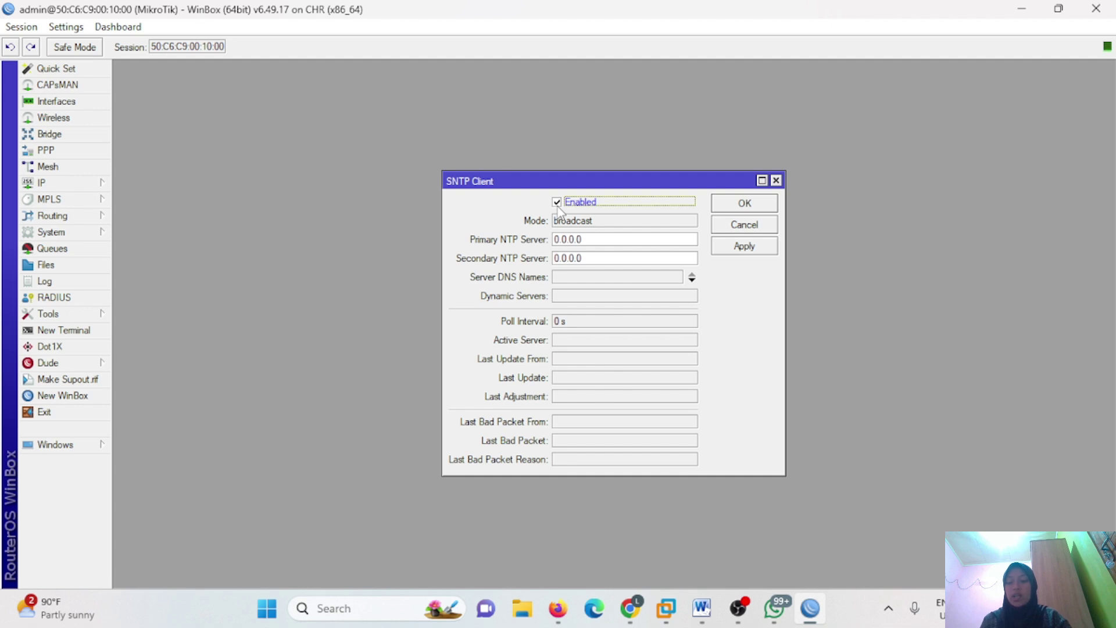
pyautogui.doubleClick(561, 235)
pyautogui.write('0.')
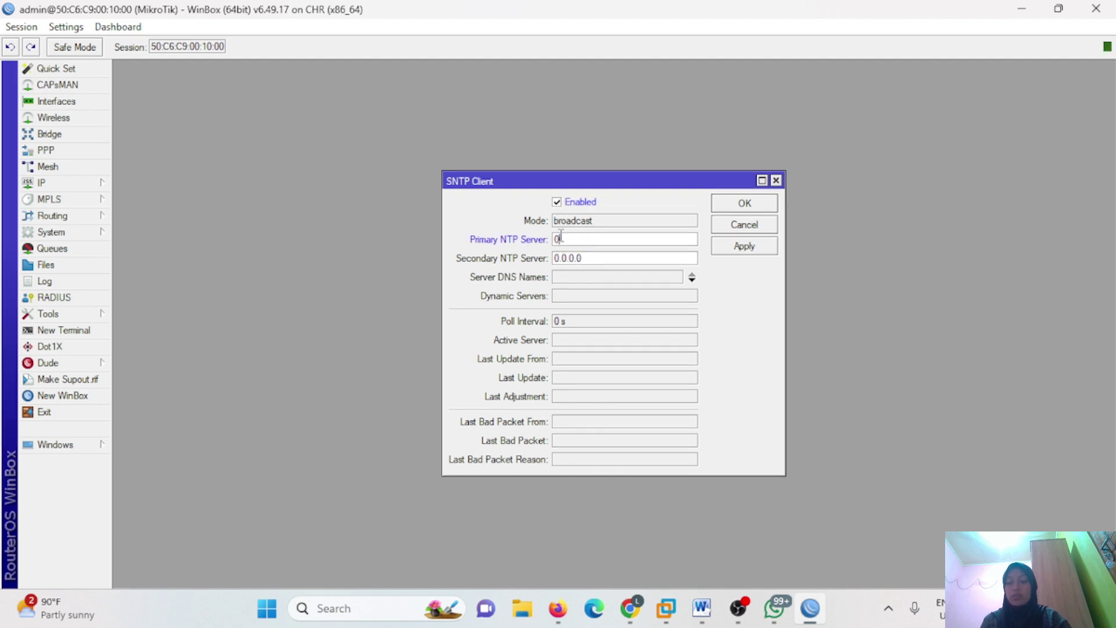
pyautogui.write('id.pool.ntp.org')
# Step: Set the secondary NTP server to 1.id.pool.ntp.org and save the SNTP client settings
pyautogui.doubleClick(573, 259)
pyautogui.press('BackSpace')
pyautogui.write('1.')
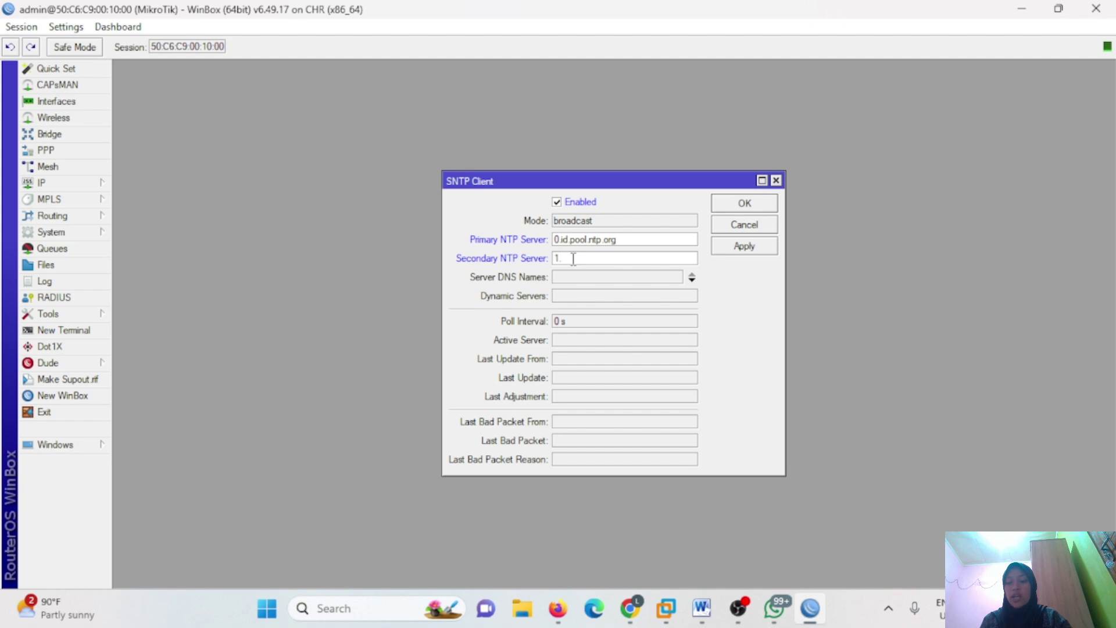
pyautogui.write('id.pool.ntp.org')
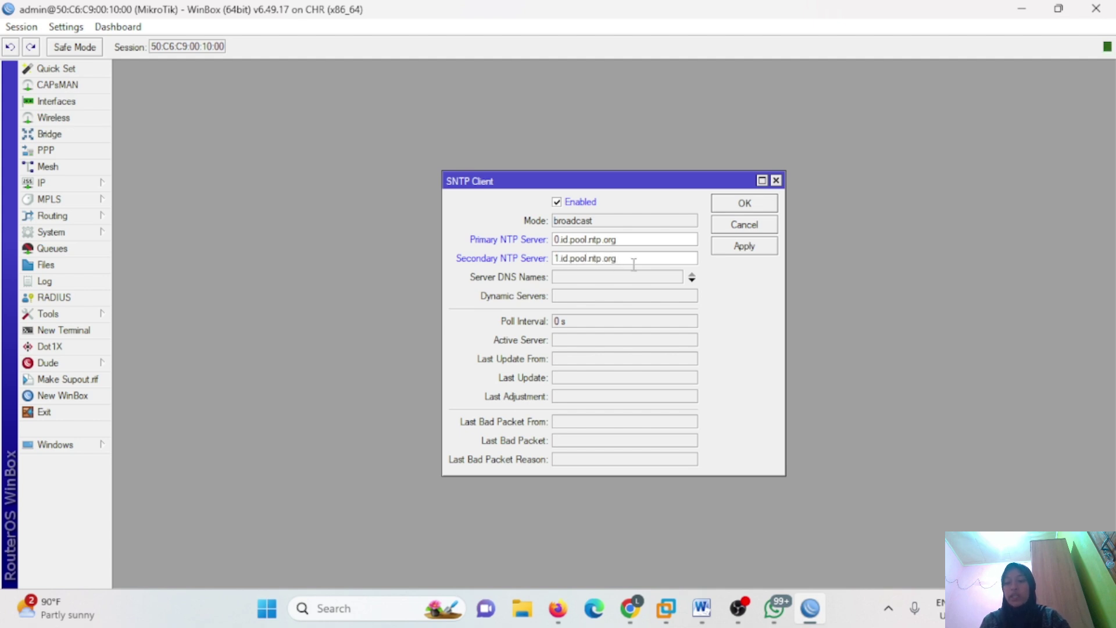
pyautogui.click(738, 249)
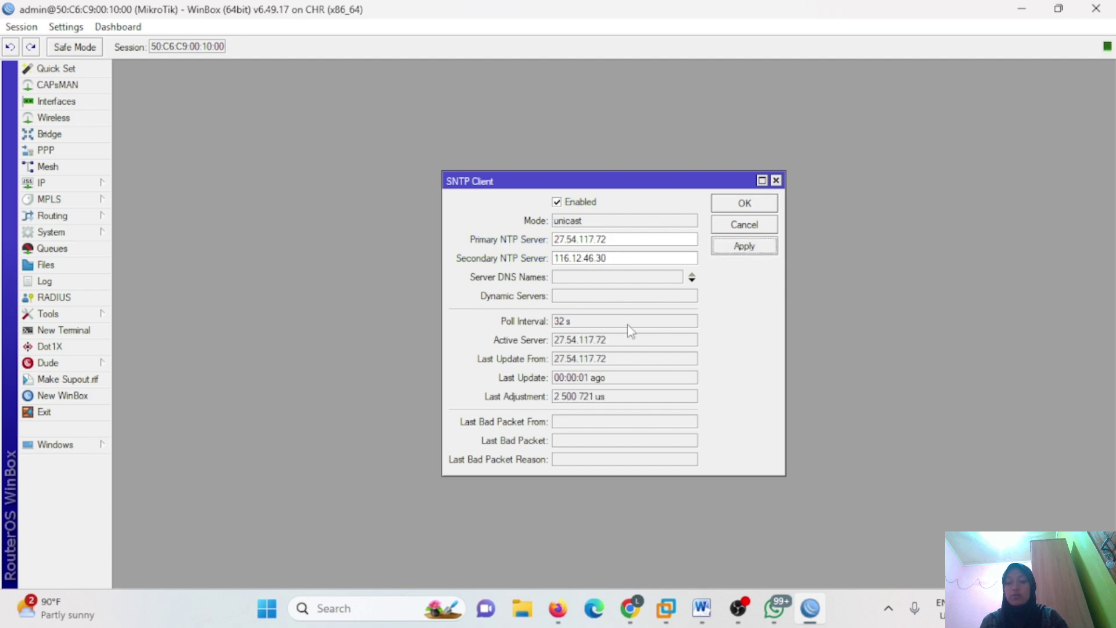
pyautogui.click(732, 206)
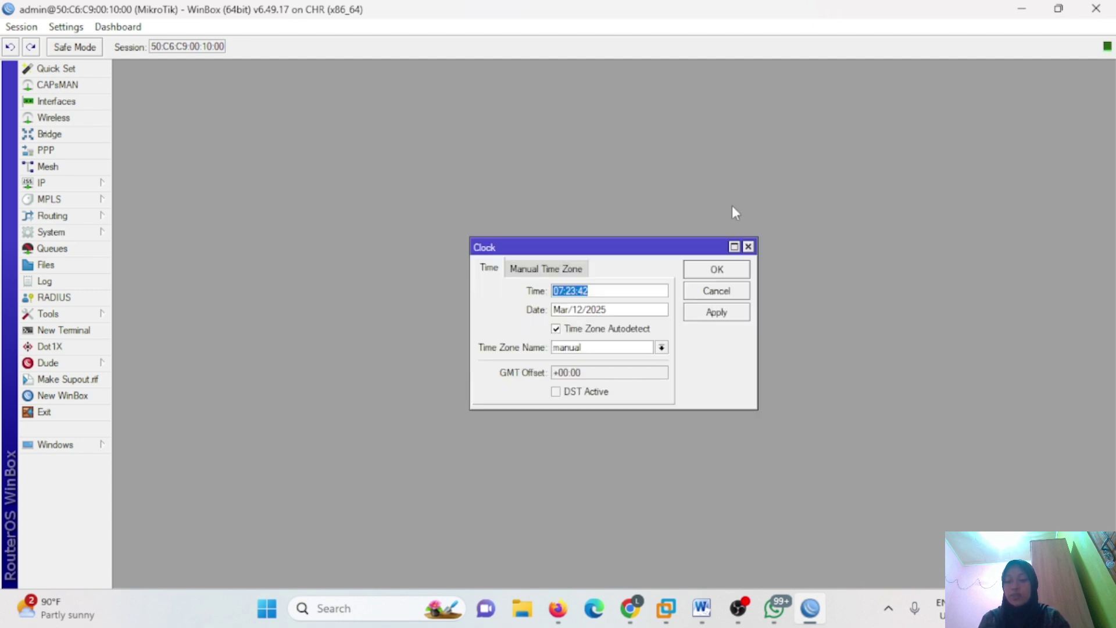
# Step: Set the router clock's time zone to Asia/Jakarta and apply it
pyautogui.click(661, 347)
pyautogui.scroll(-20, 605, 524)
pyautogui.scroll(10, 609, 386)
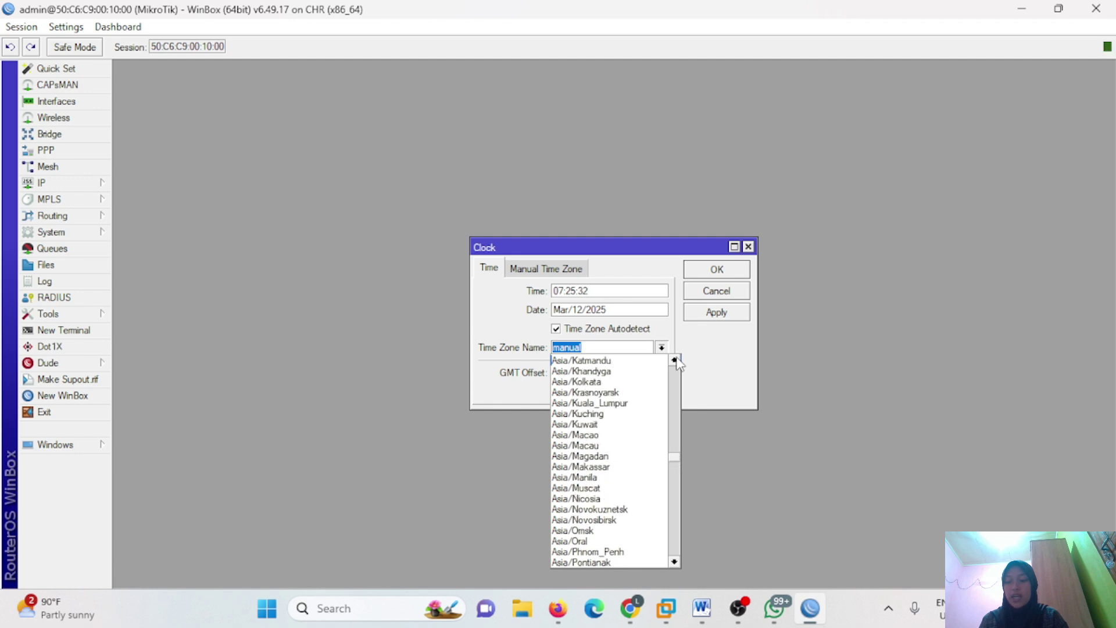
pyautogui.click(609, 382)
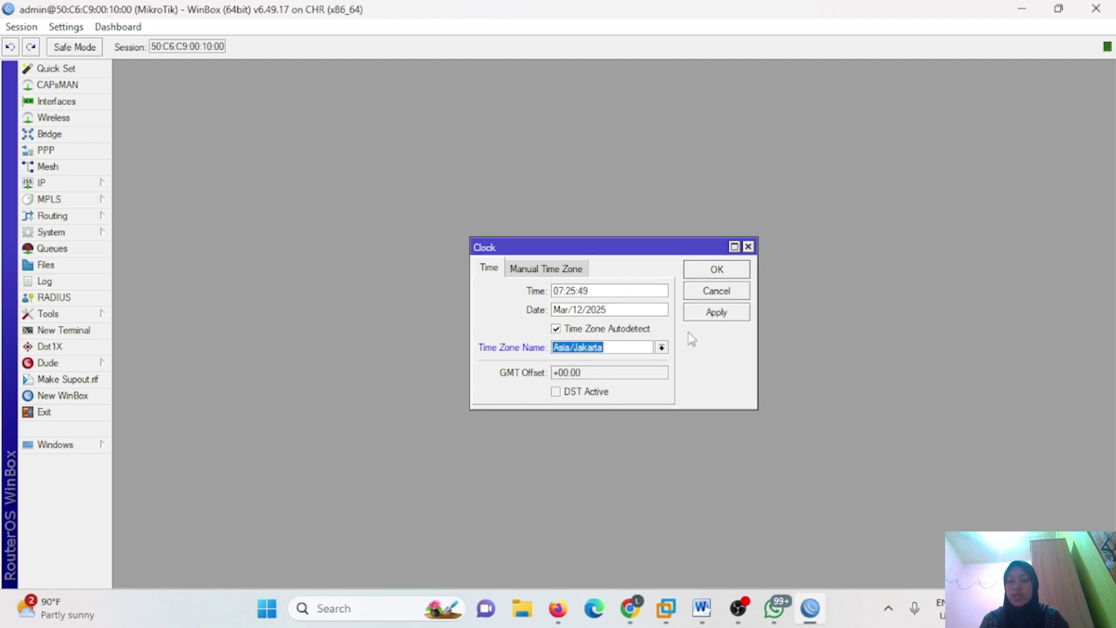
pyautogui.click(706, 312)
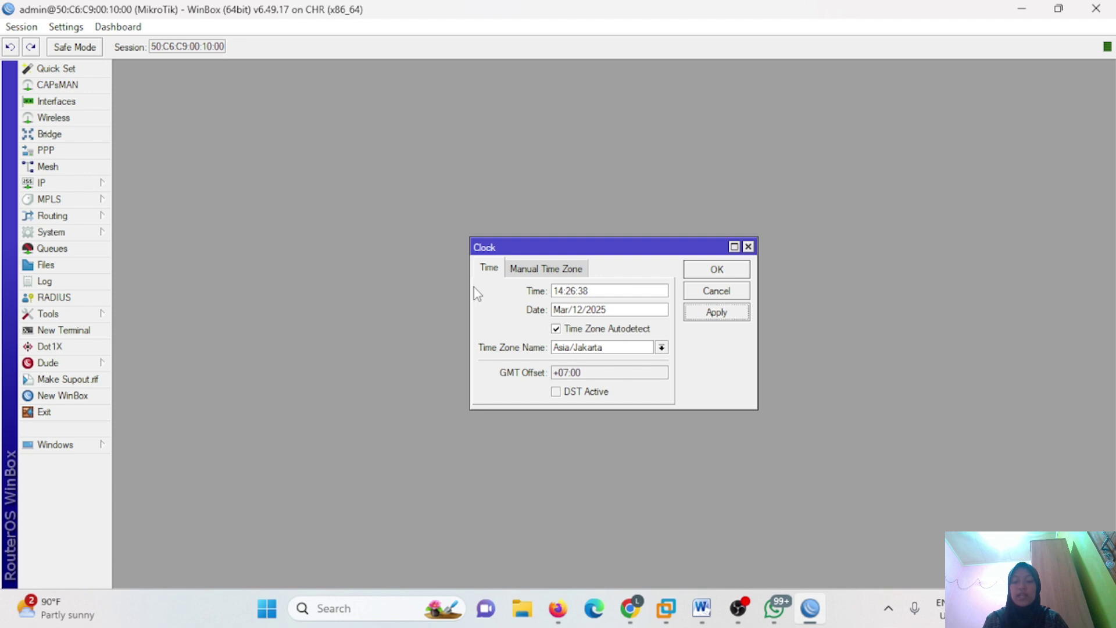
# Step: Open the firewall's TCP port 443 drop rule and set its time range to 09:00:00 through 1d 17:00:00
pyautogui.click(83, 180)
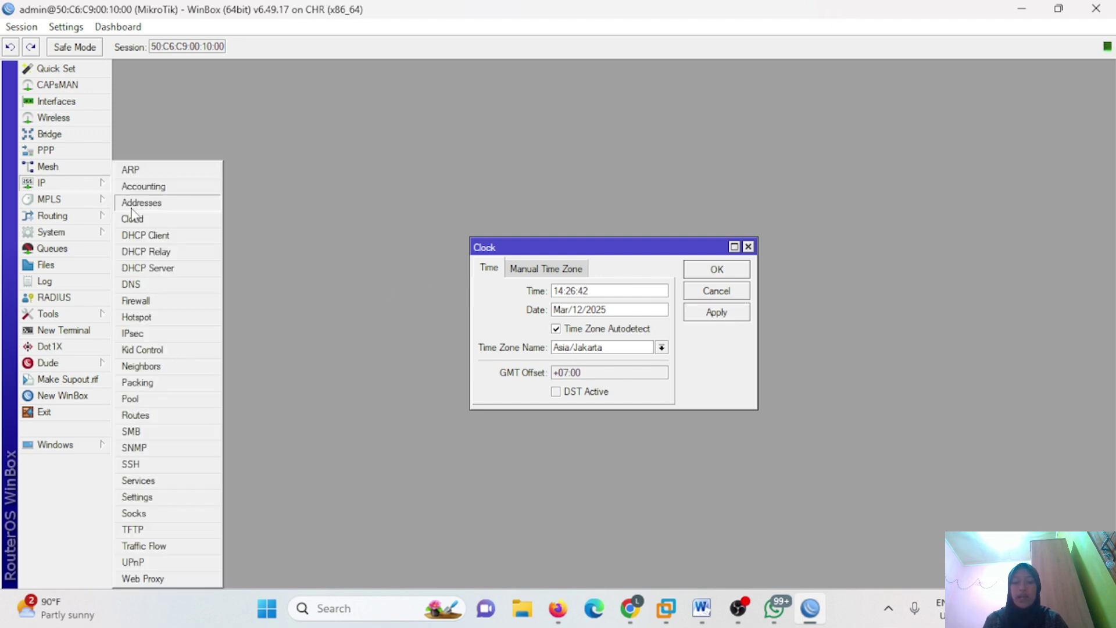
pyautogui.click(168, 307)
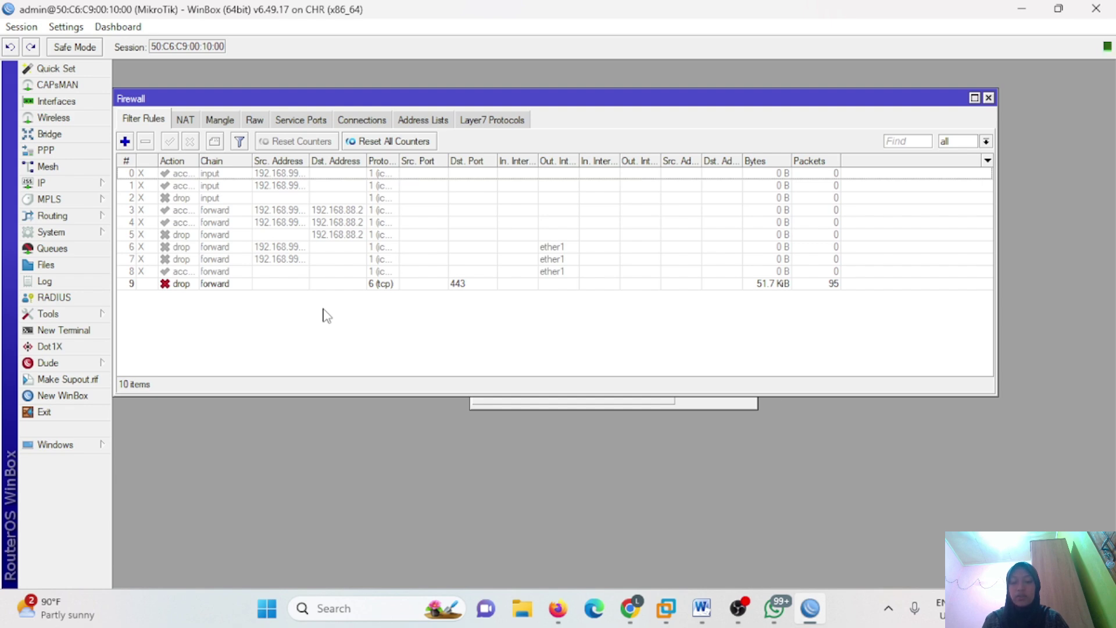
pyautogui.doubleClick(302, 283)
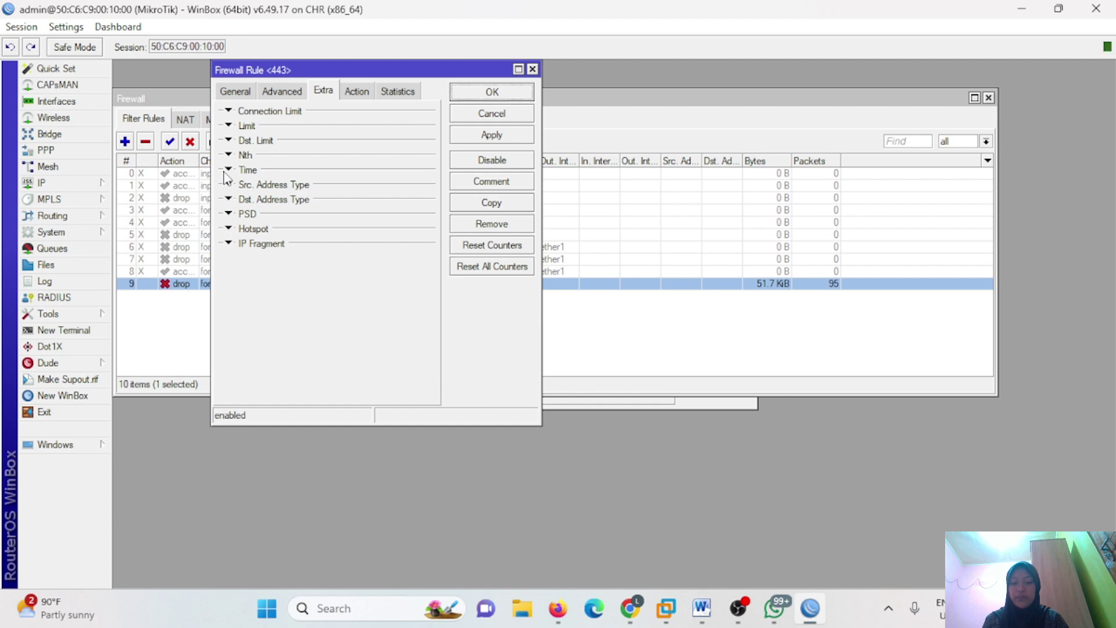
pyautogui.click(227, 172)
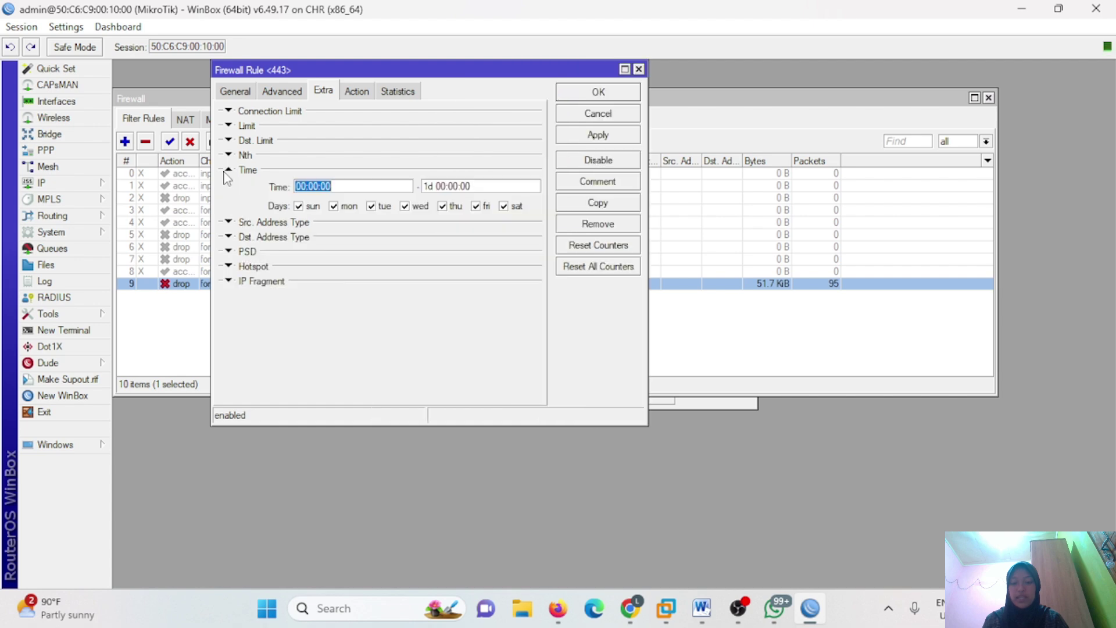
pyautogui.click(307, 185)
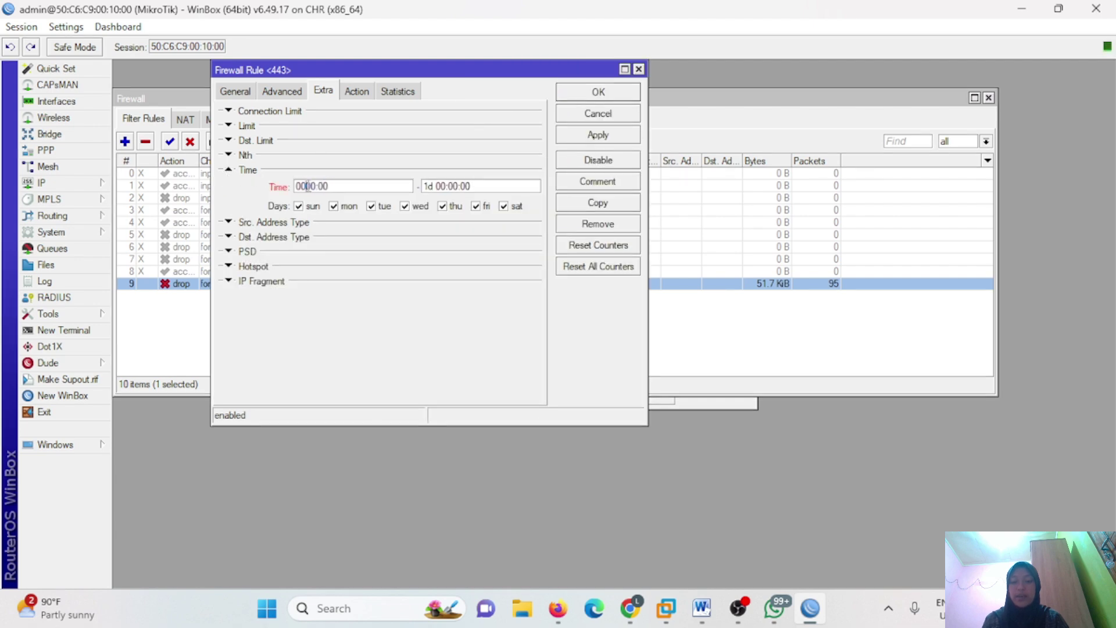
pyautogui.write('9')
pyautogui.doubleClick(443, 185)
pyautogui.write('17')
# Step: Exclude Sunday and Saturday, remove the one-day prefix so the end time is 17:00:00, and save the rule
pyautogui.click(298, 206)
pyautogui.click(504, 206)
pyautogui.click(435, 186)
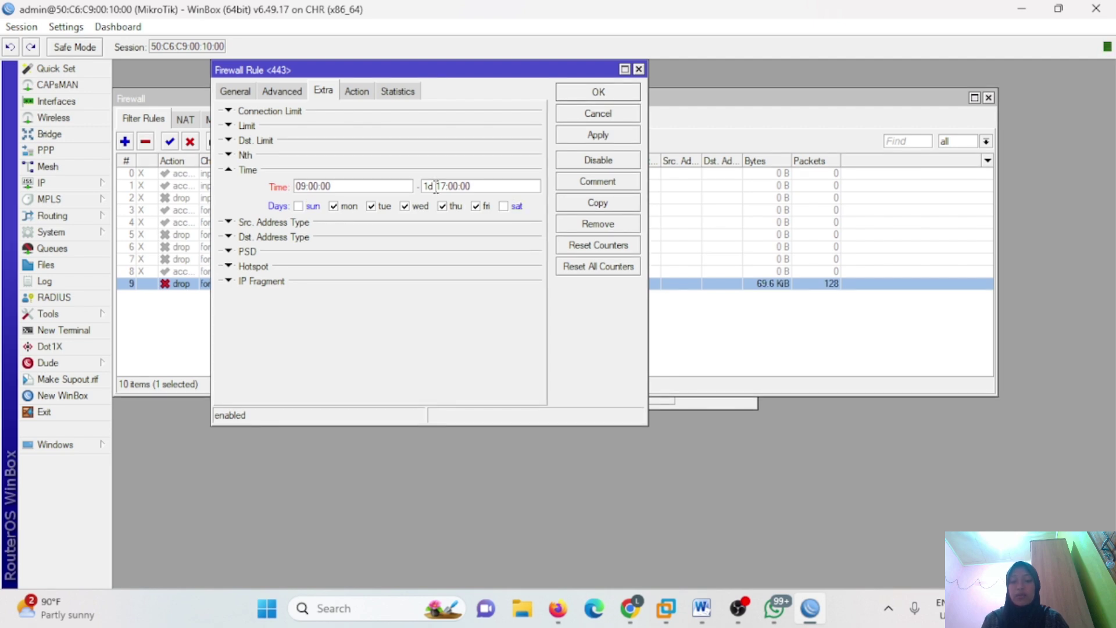
pyautogui.press('BackSpace')
pyautogui.press('BackSpace')
pyautogui.press('BackSpace')
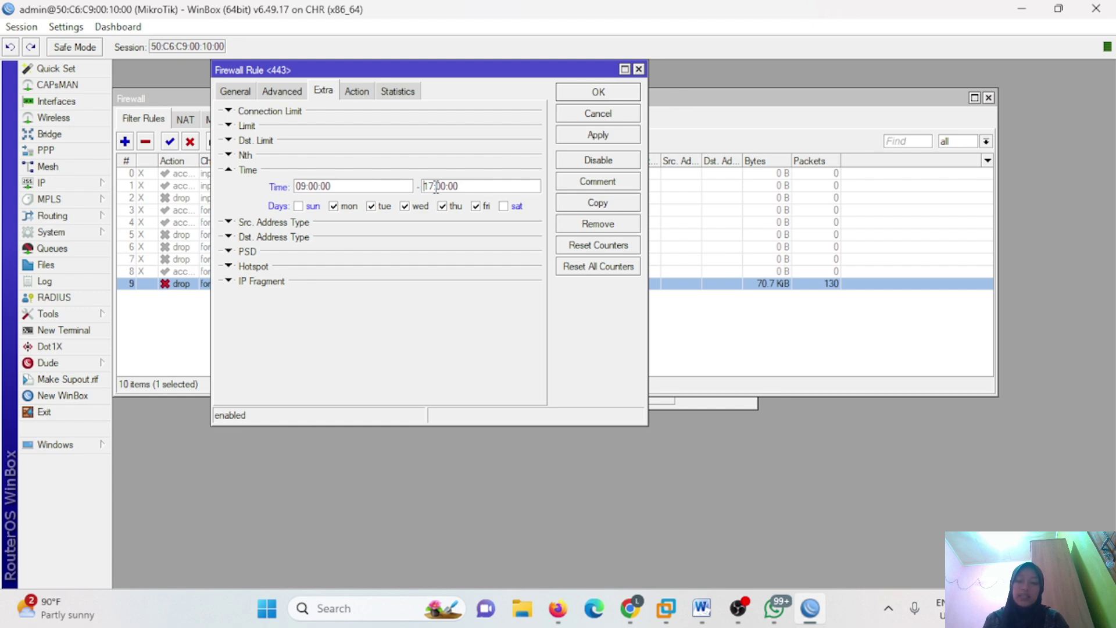
pyautogui.click(609, 136)
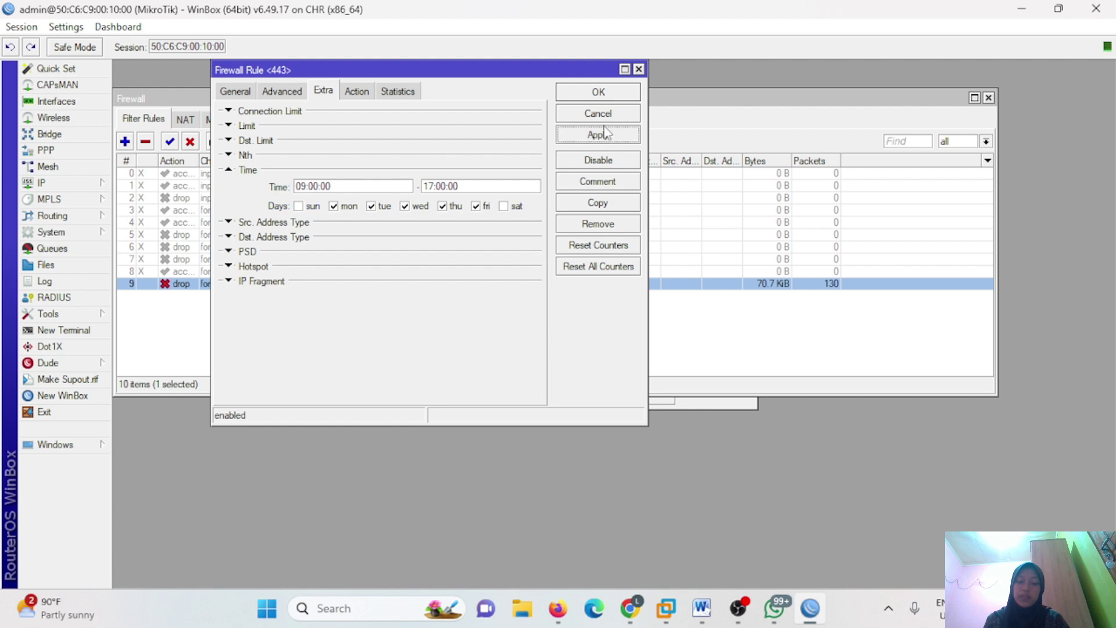
pyautogui.click(620, 98)
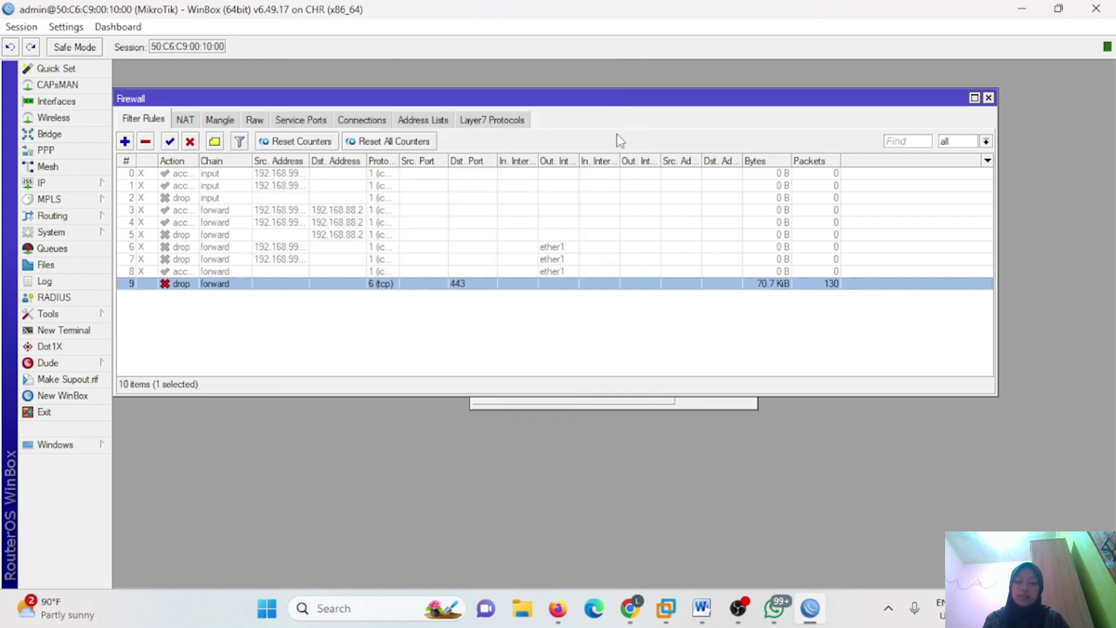
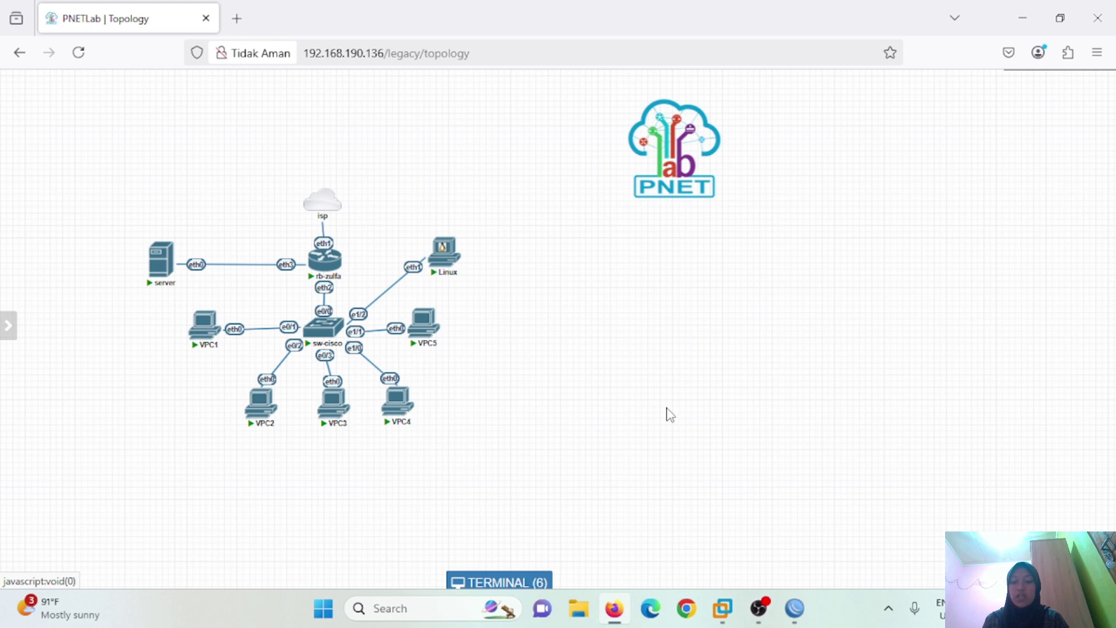
# Step: Switch to WinBox and open the firewall's address lists
pyautogui.click(795, 608)
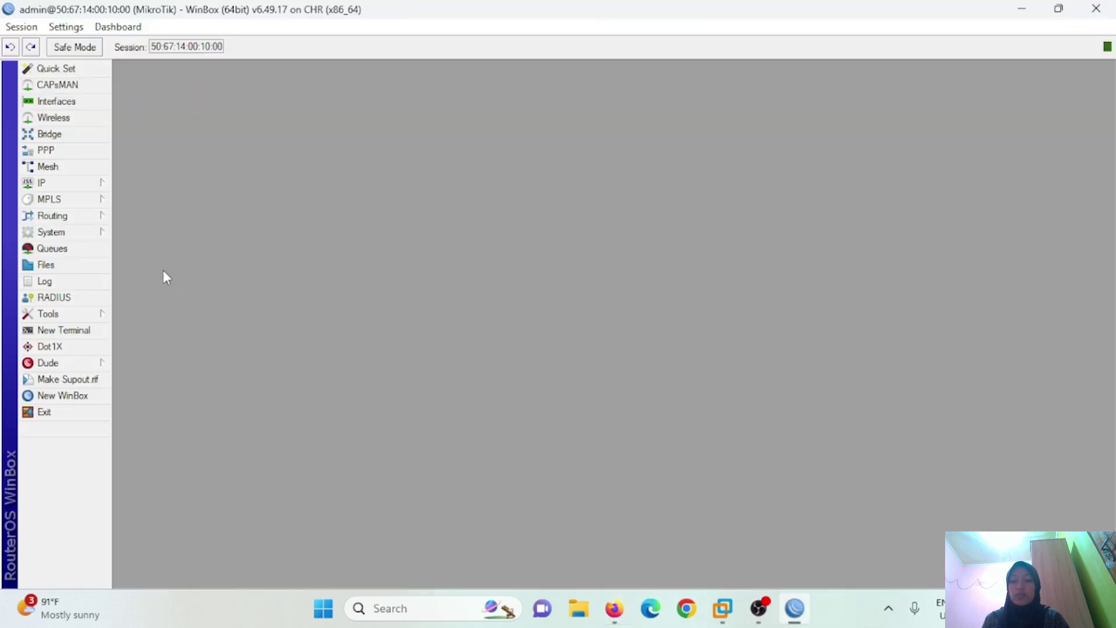
pyautogui.click(93, 187)
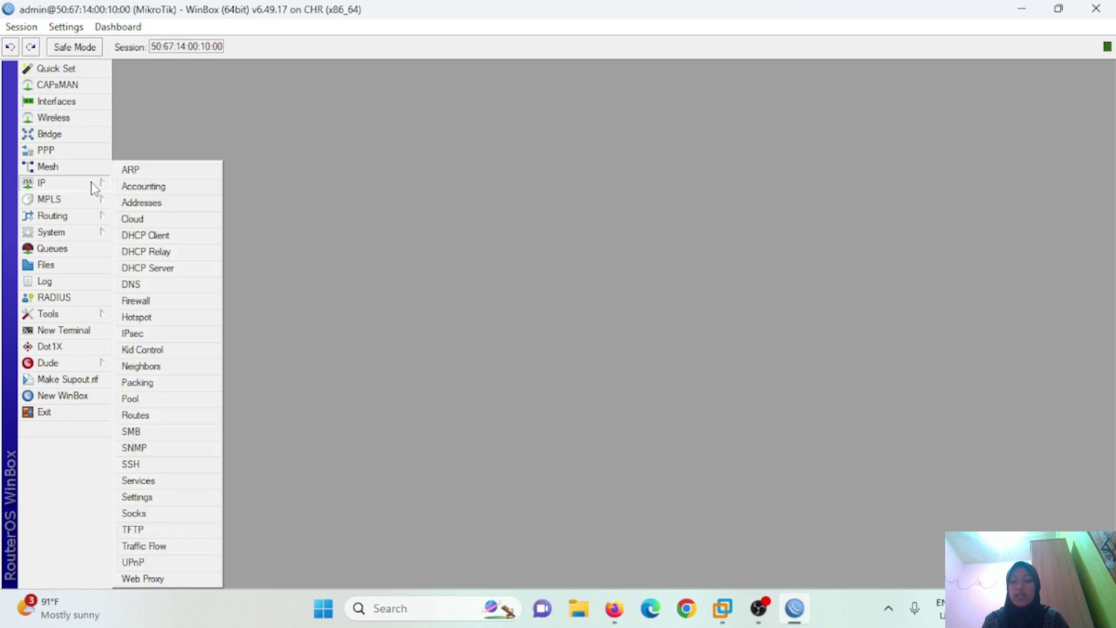
pyautogui.moveTo(108, 206)
pyautogui.moveTo(75, 189)
pyautogui.click(135, 301)
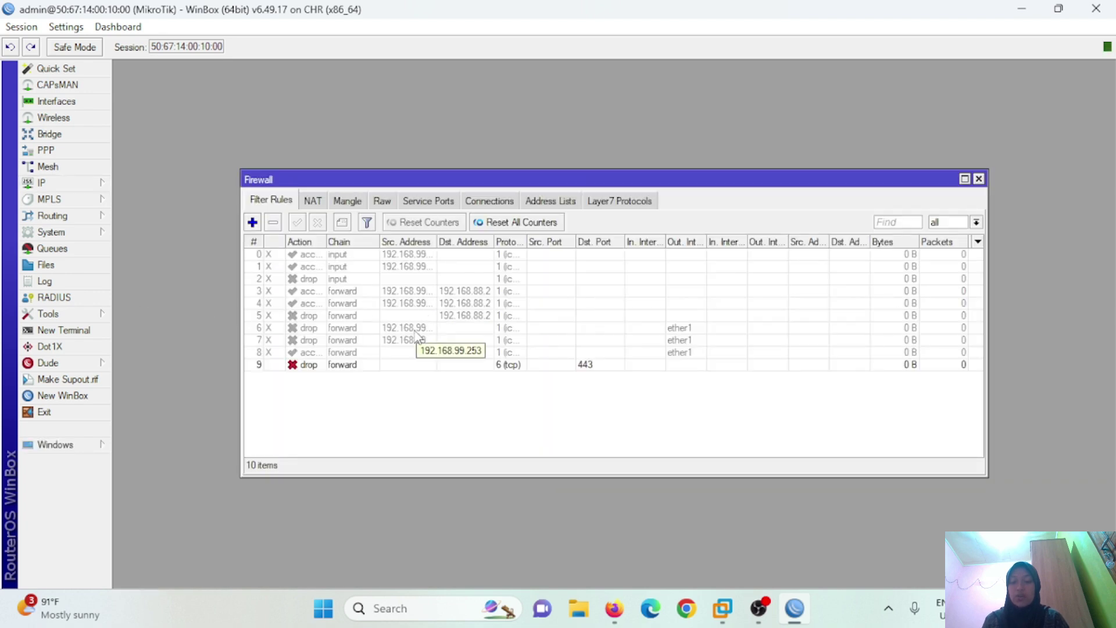
pyautogui.click(563, 200)
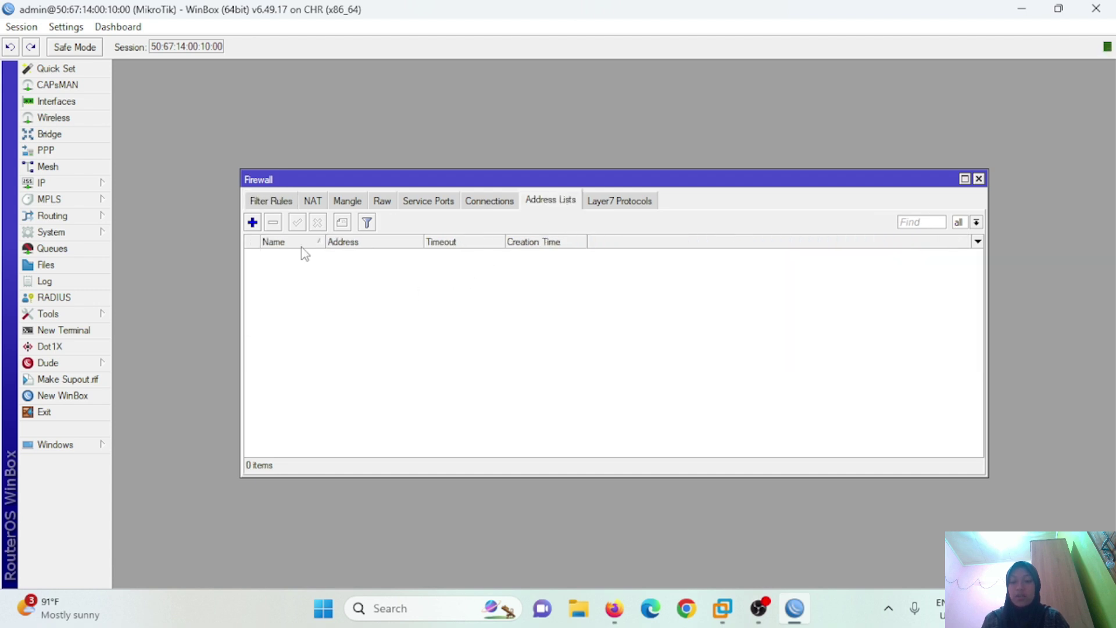
# Step: Add a firewall address list entry named client-nakal with the address 192.168.1.10
pyautogui.click(252, 222)
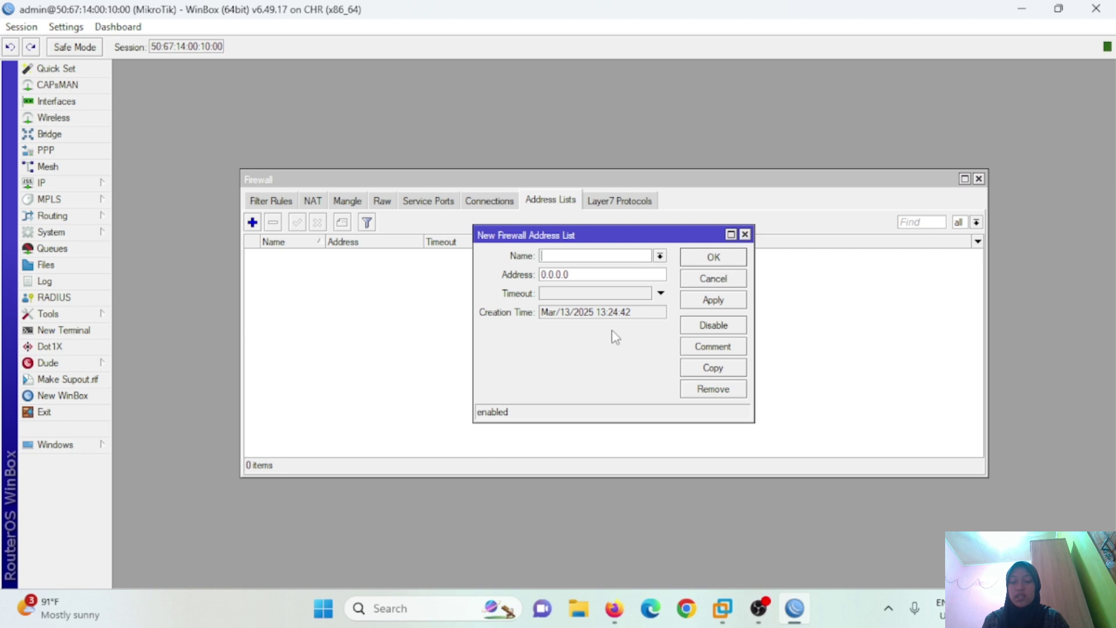
pyautogui.click(608, 257)
pyautogui.write('client-nakal')
pyautogui.doubleClick(576, 276)
pyautogui.write('192.168.1.10')
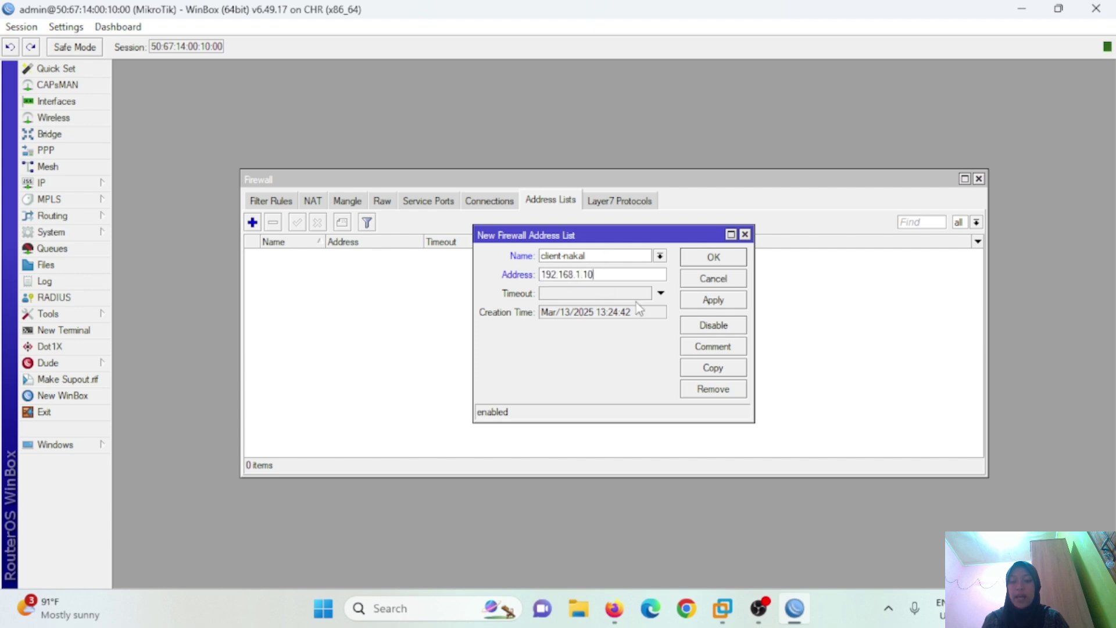
pyautogui.click(706, 260)
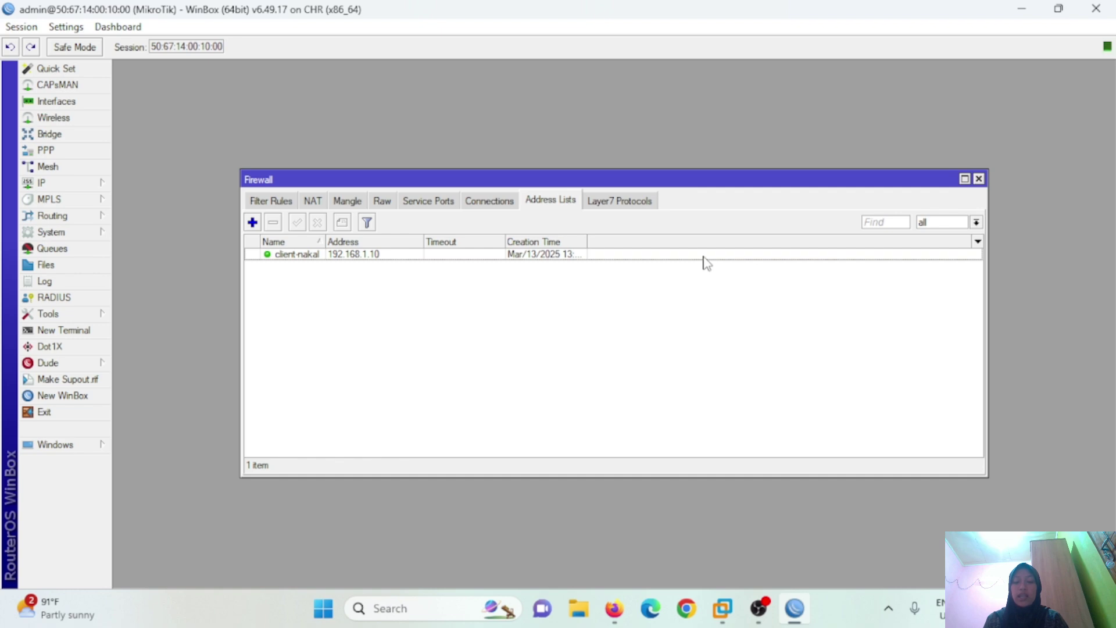
# Step: Add a second client-nakal address list entry covering the range 192.168.1.10-192.168.1.40
pyautogui.click(252, 222)
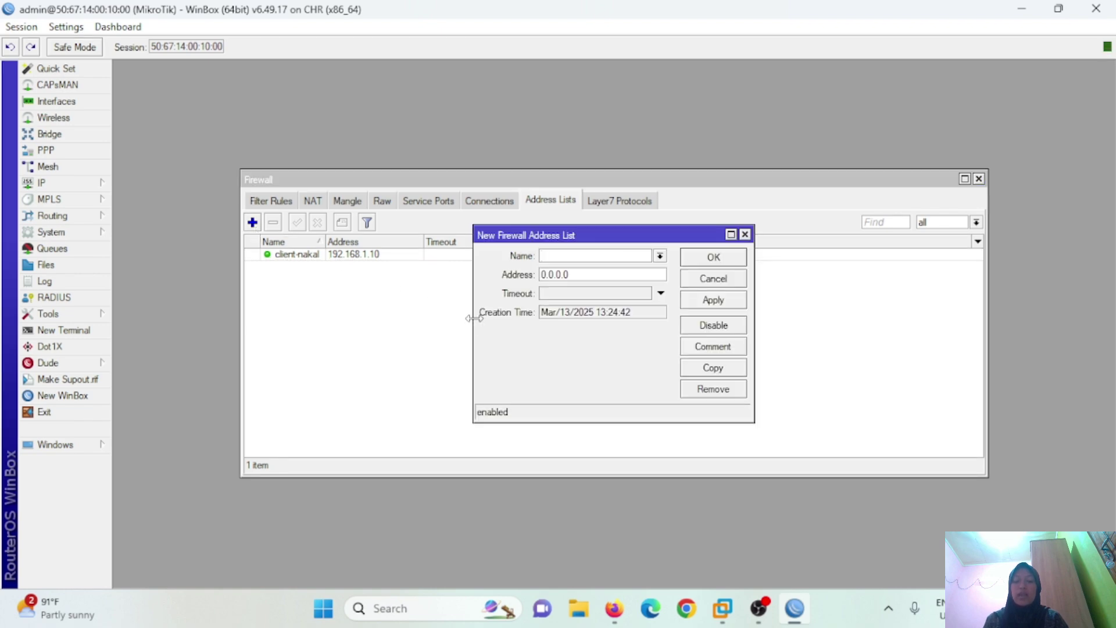
pyautogui.write('client-nakal')
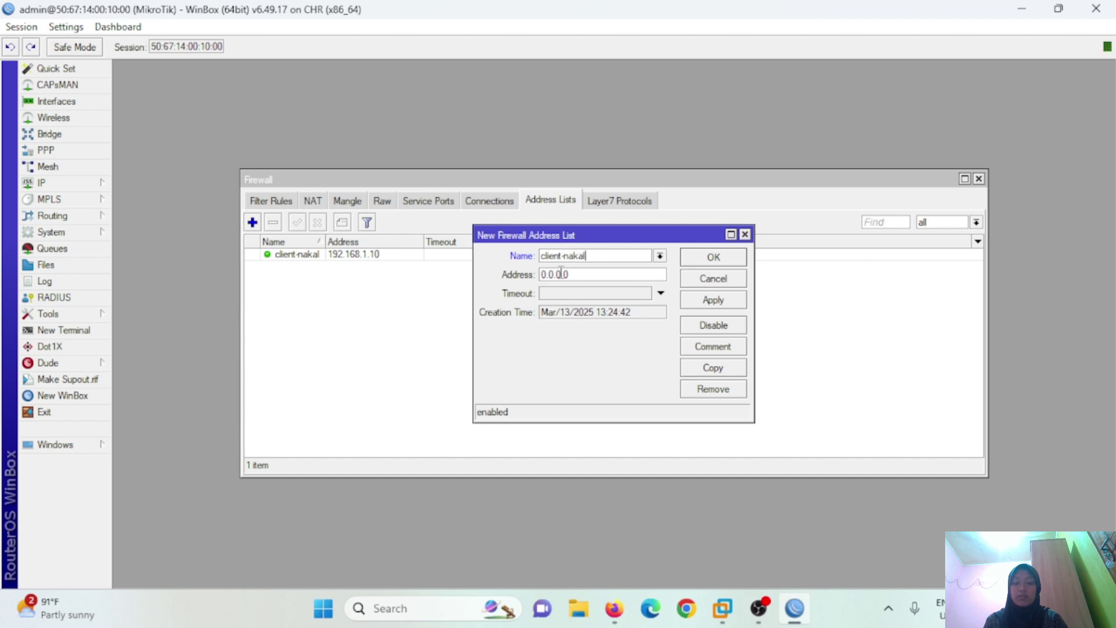
pyautogui.doubleClick(562, 273)
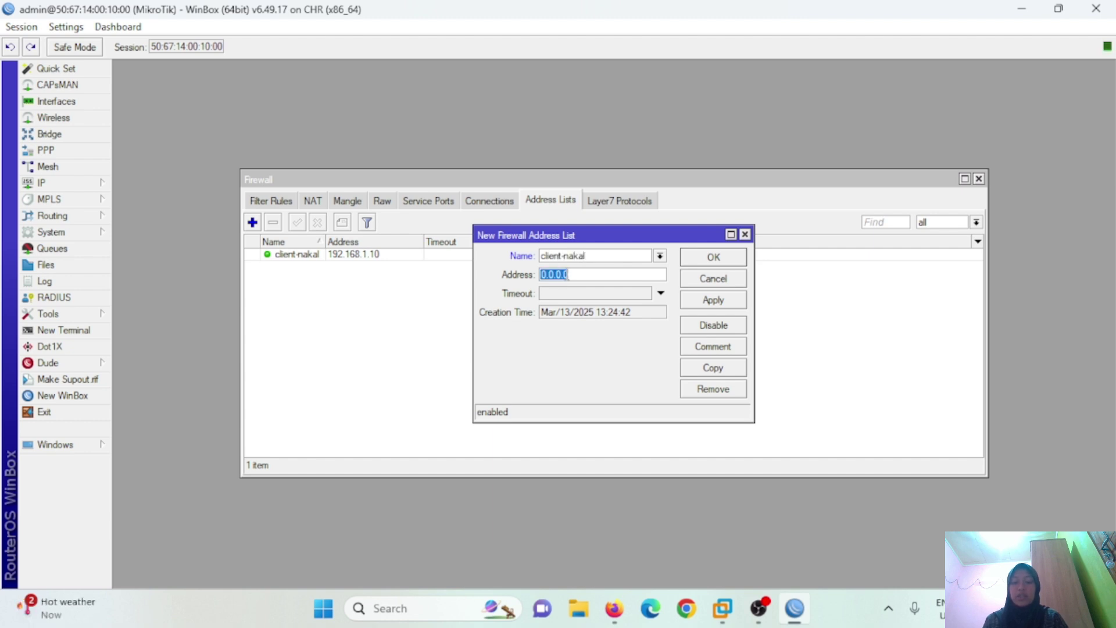
pyautogui.write('192.168.1.10')
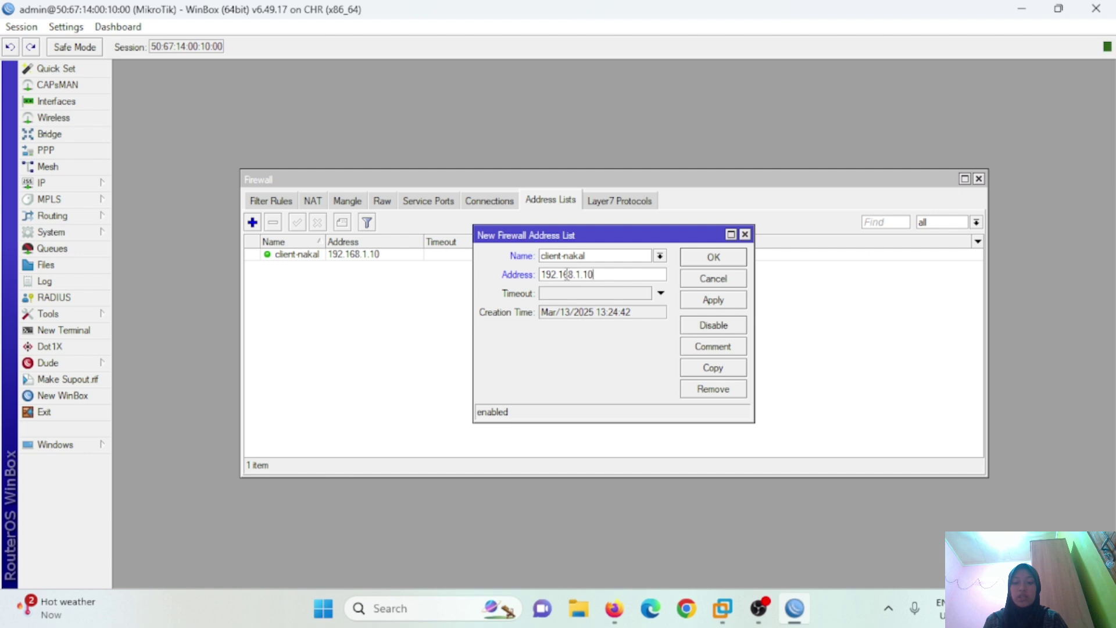
pyautogui.write('-192.168.1.40')
pyautogui.click(713, 257)
# Step: Add a third client-nakal address list entry for the subnet 192.168.2.0/24
pyautogui.click(253, 222)
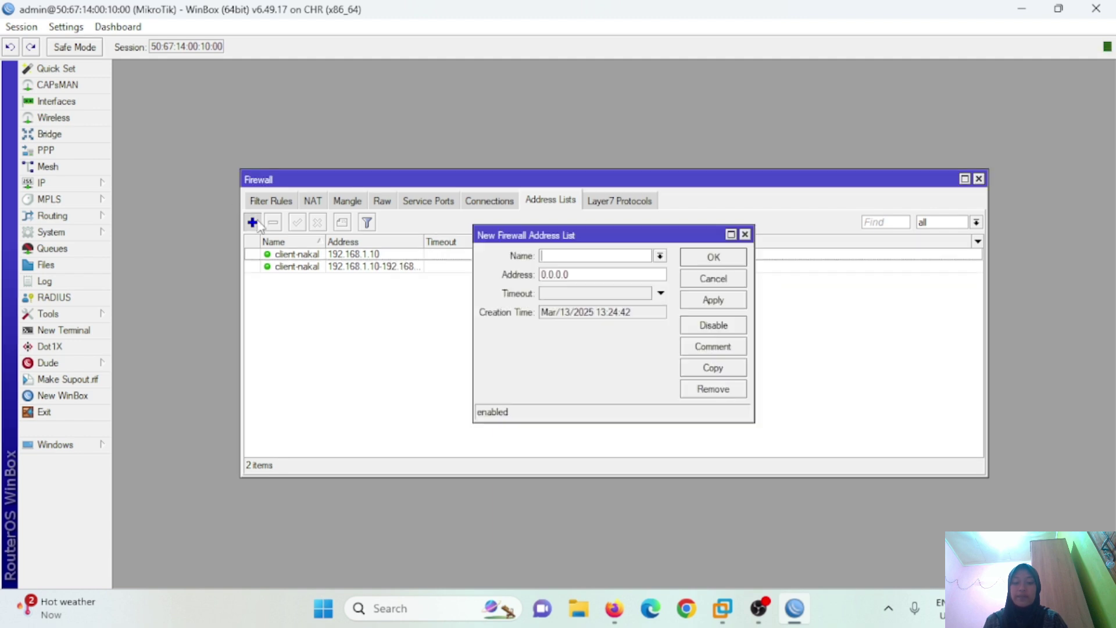
pyautogui.write('clie')
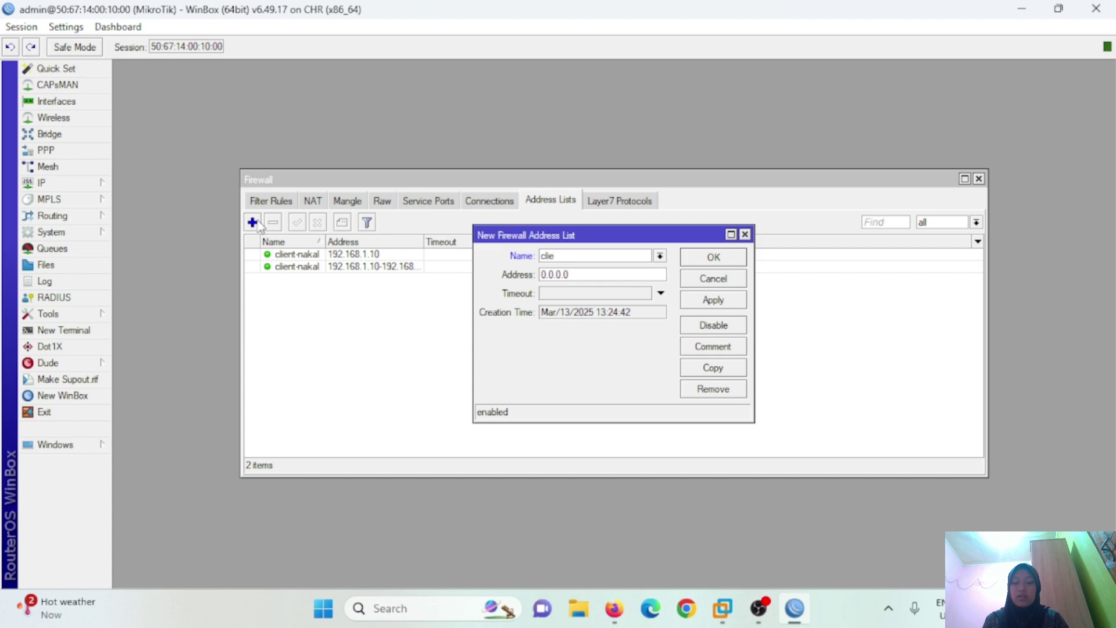
pyautogui.write('nt-nakal')
pyautogui.doubleClick(554, 275)
pyautogui.write('192.1')
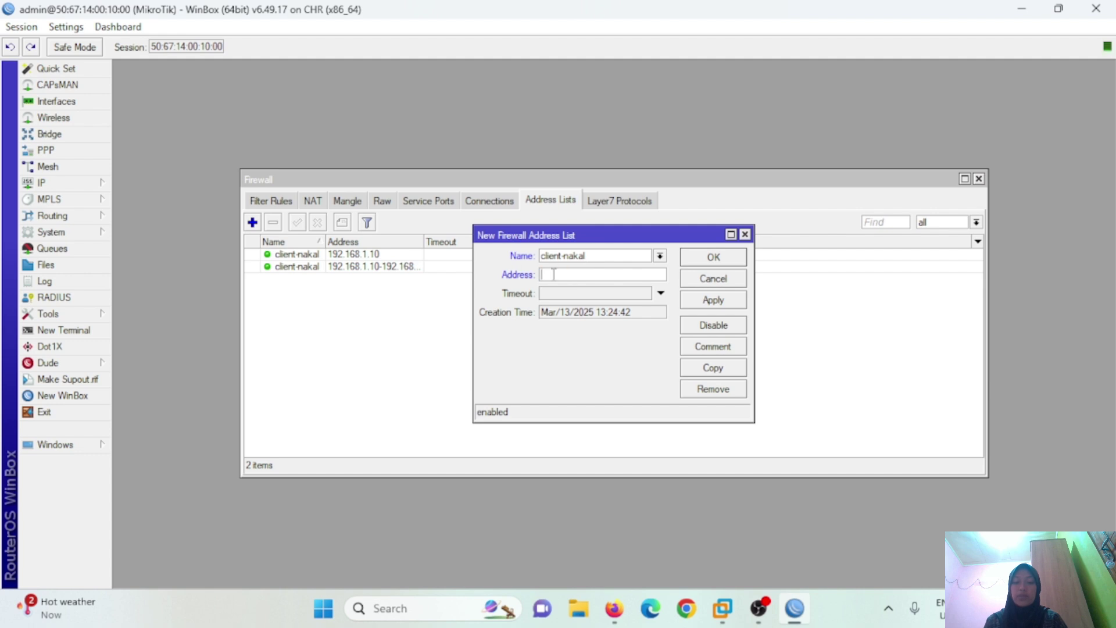
pyautogui.write('68.')
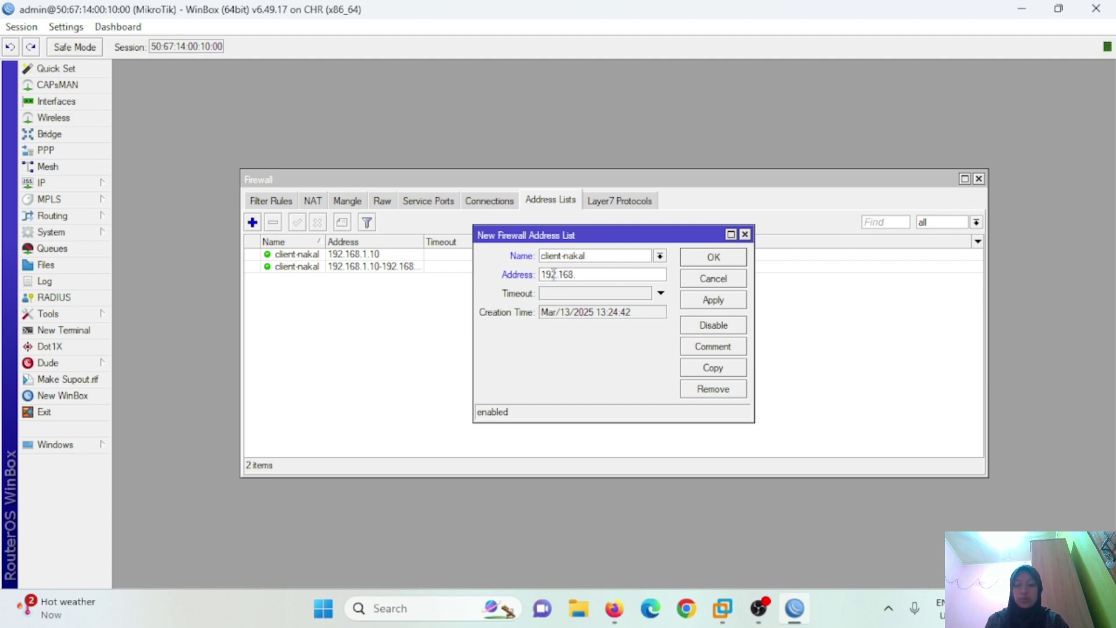
pyautogui.write('2.0/24')
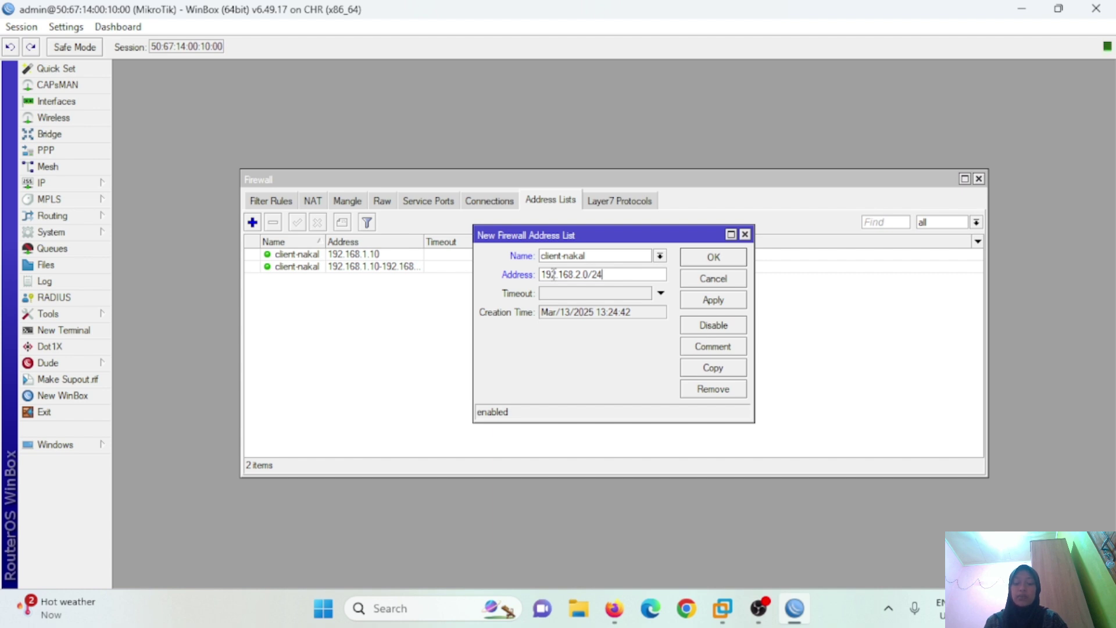
pyautogui.click(717, 256)
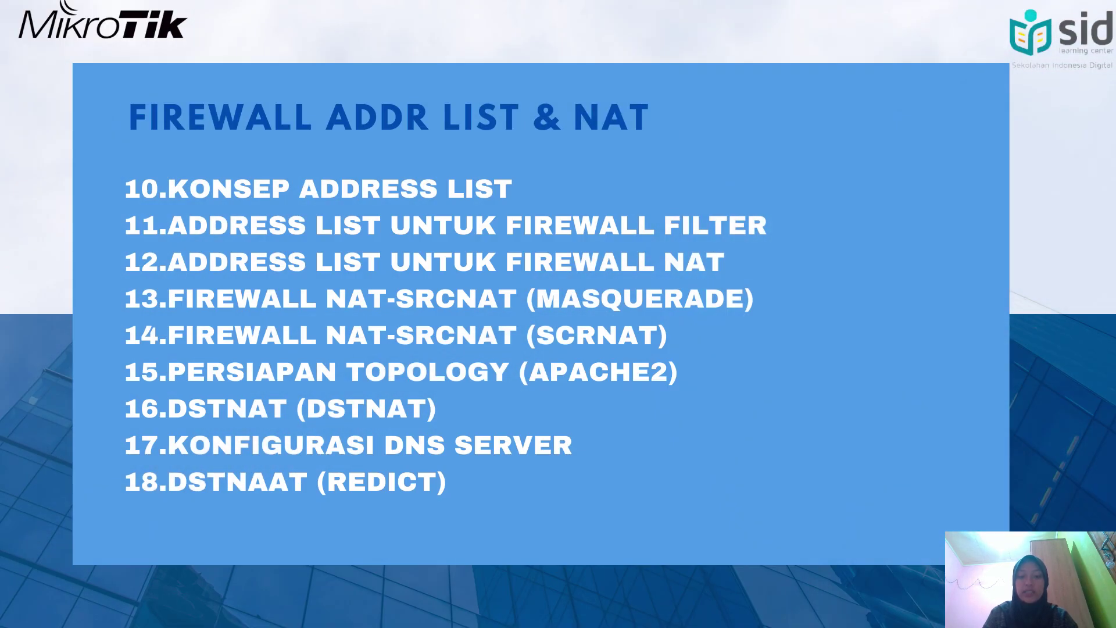
pyautogui.press('Right')
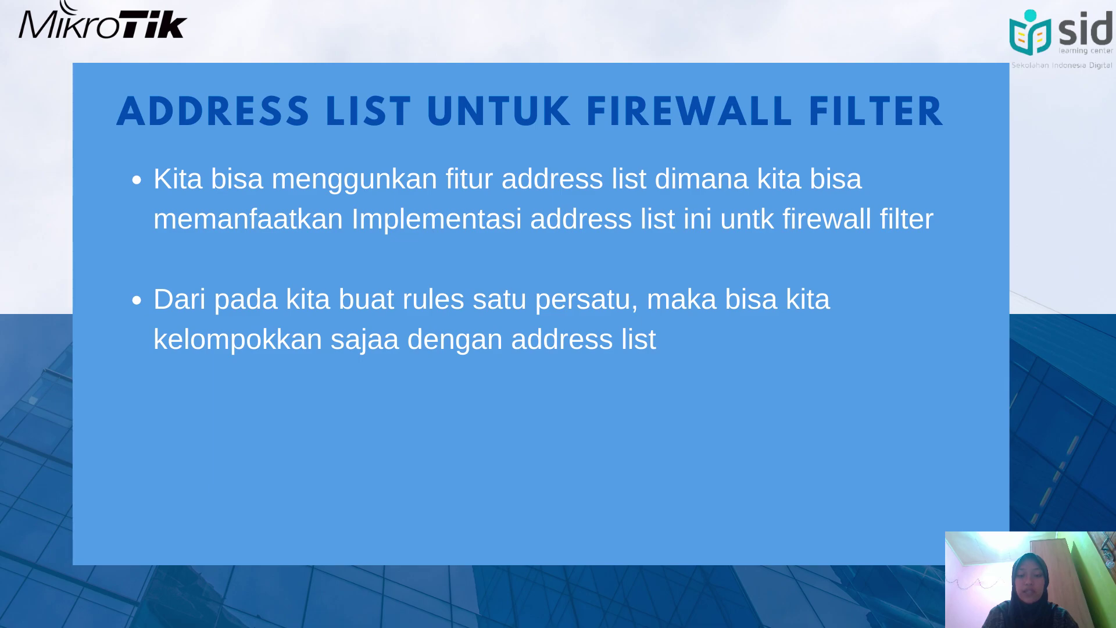
# Step: Return to WinBox and delete all three client-nakal entries from the address lists
pyautogui.hotkey('alt', 'Tab')
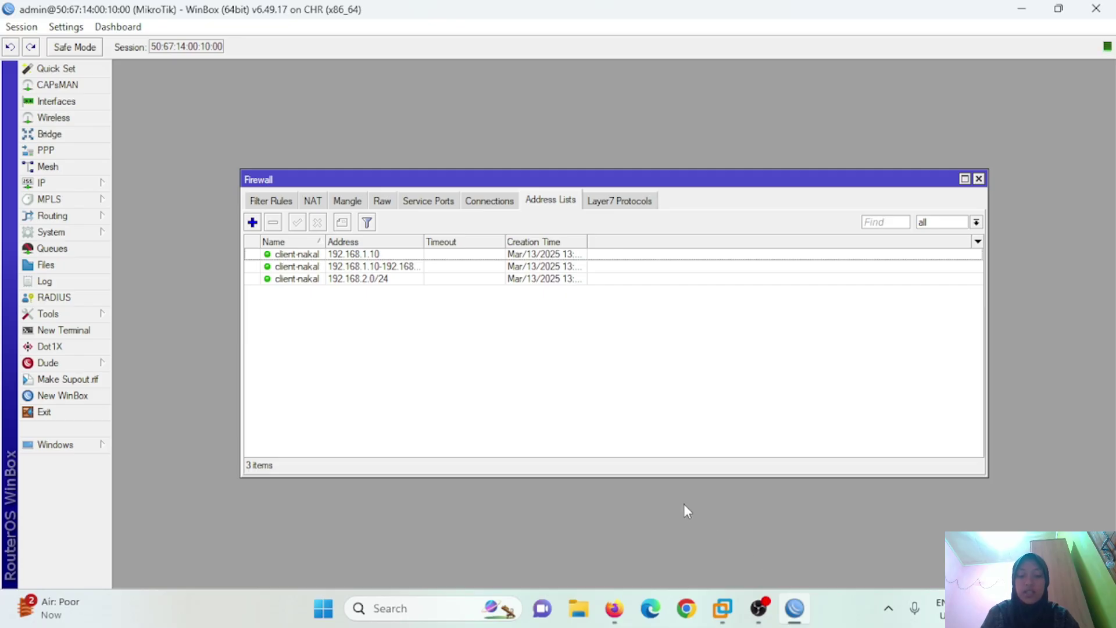
pyautogui.click(427, 256)
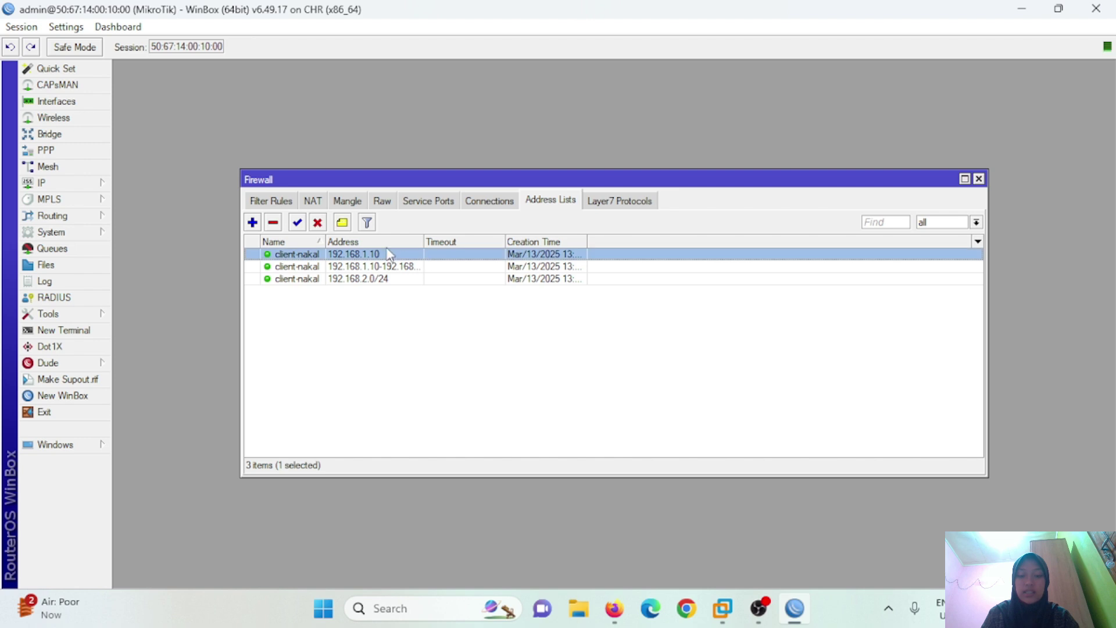
pyautogui.click(273, 222)
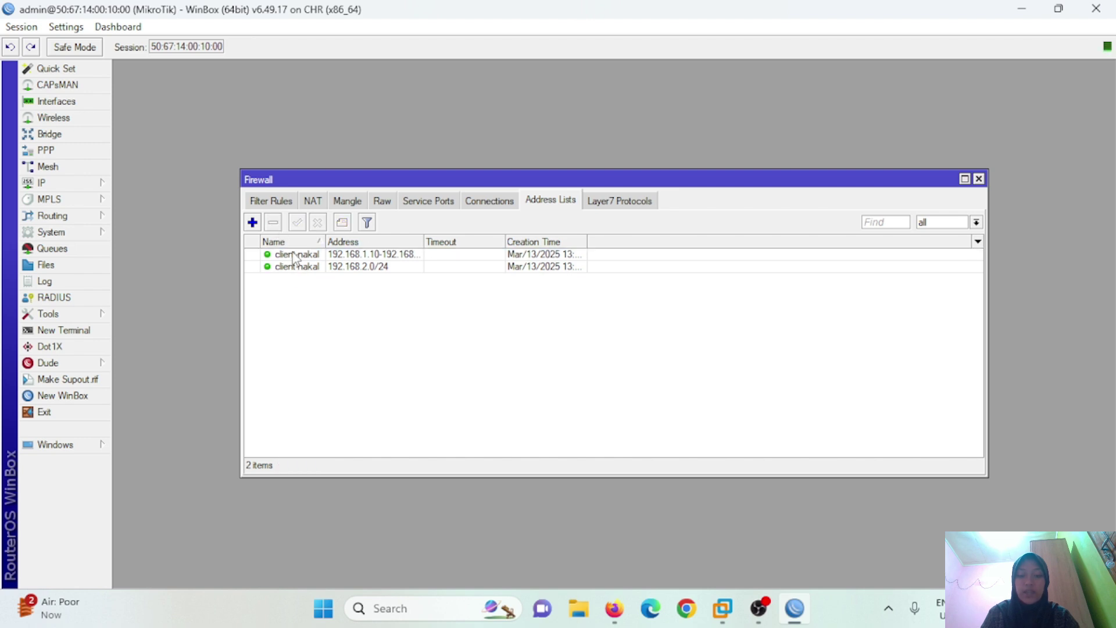
pyautogui.click(297, 256)
pyautogui.click(273, 223)
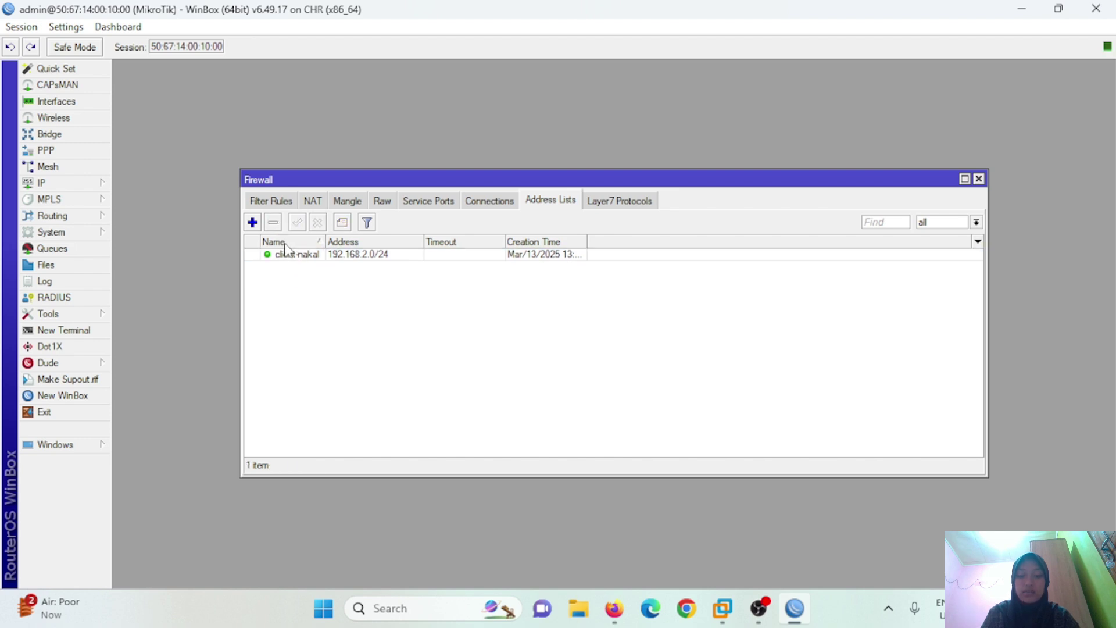
pyautogui.click(287, 256)
pyautogui.click(272, 224)
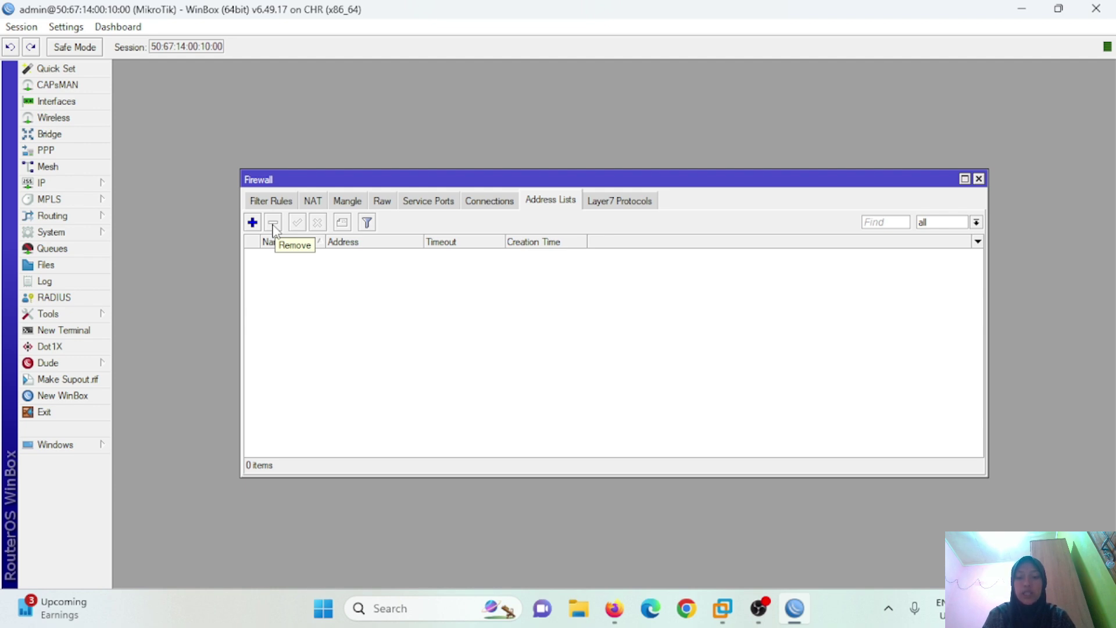
# Step: Delete the forward-chain drop rule for TCP port 443 from the firewall filter rules
pyautogui.click(271, 200)
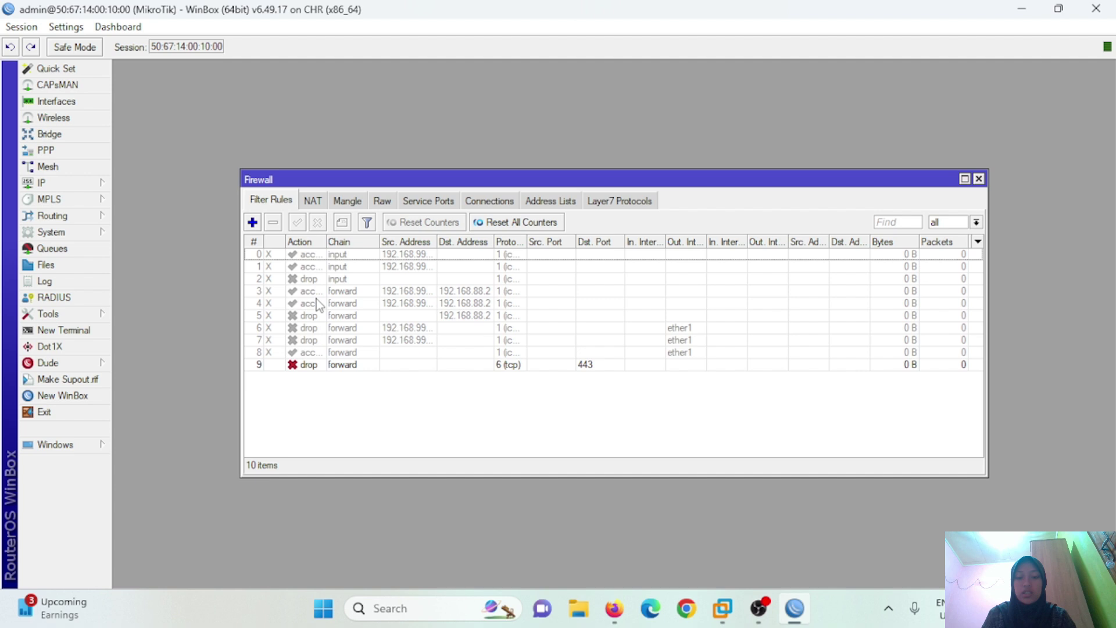
pyautogui.click(320, 367)
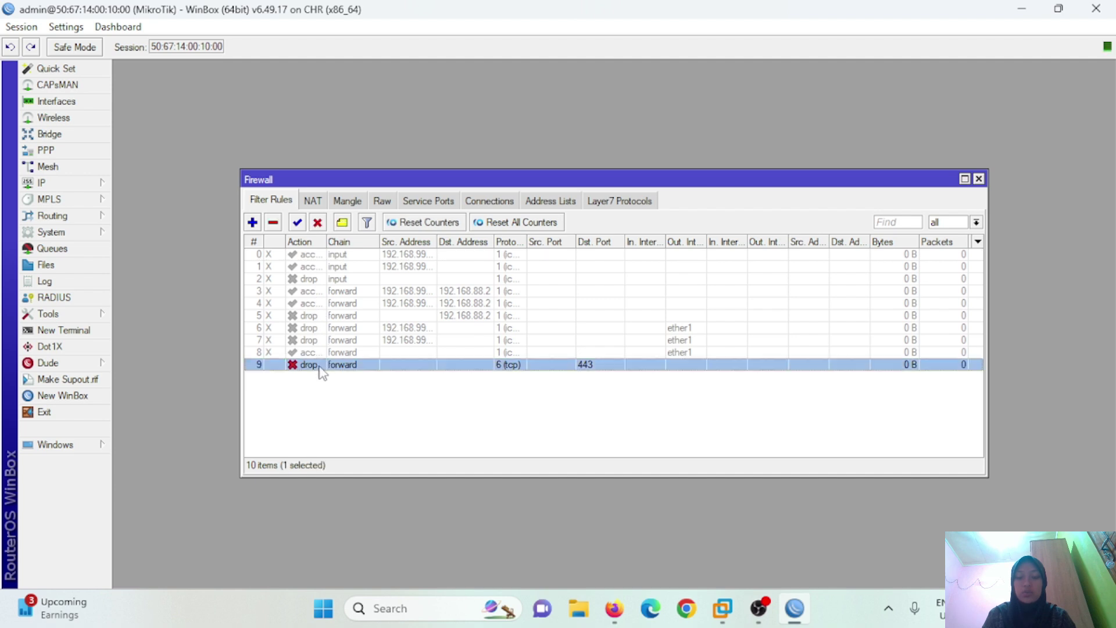
pyautogui.click(273, 222)
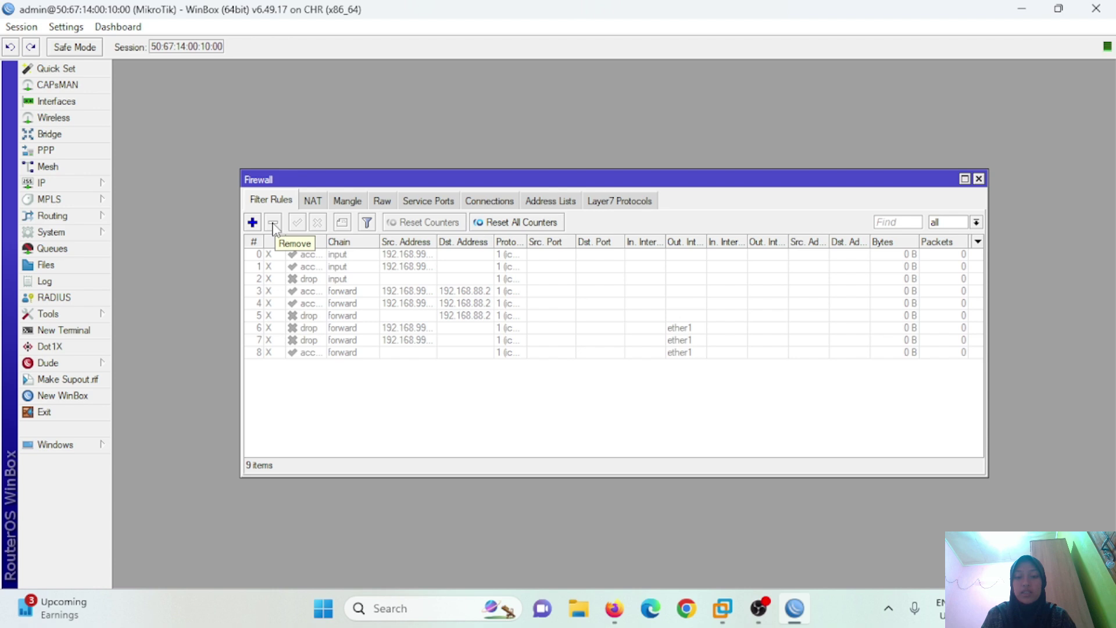
# Step: Enable the three disabled input-chain rules: the two accept rules and the drop rule below them
pyautogui.click(292, 253)
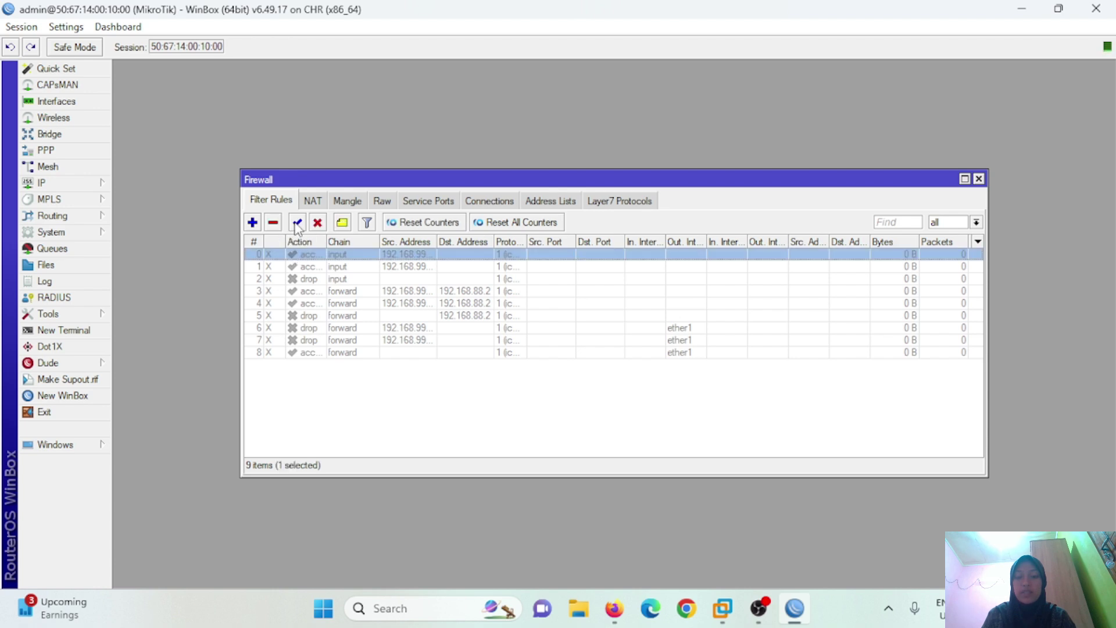
pyautogui.click(297, 223)
pyautogui.click(307, 266)
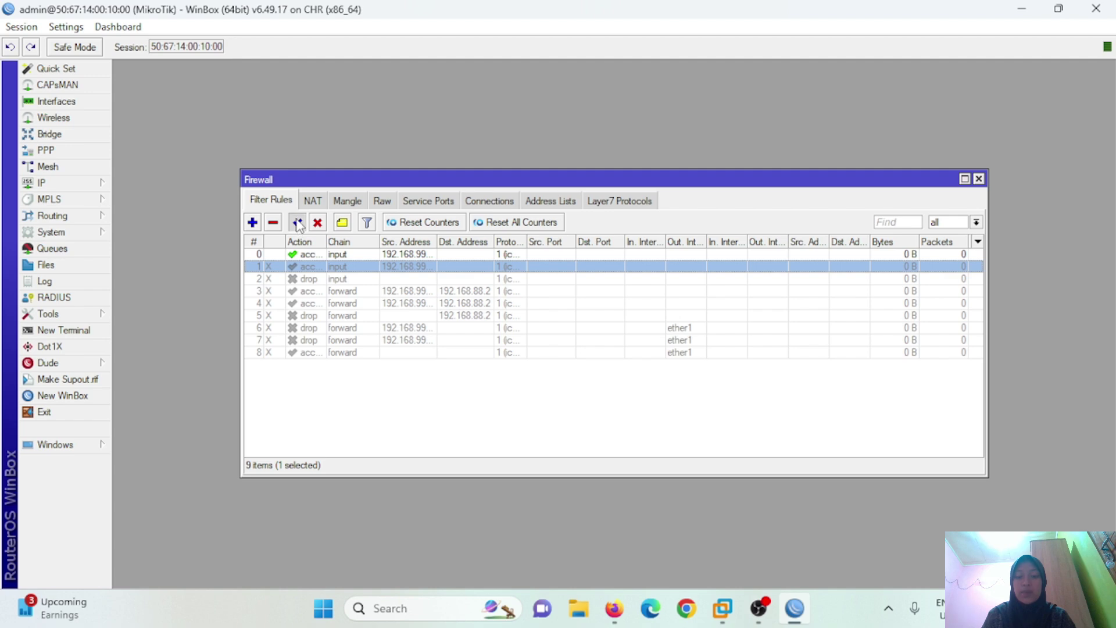
pyautogui.click(297, 223)
pyautogui.click(308, 278)
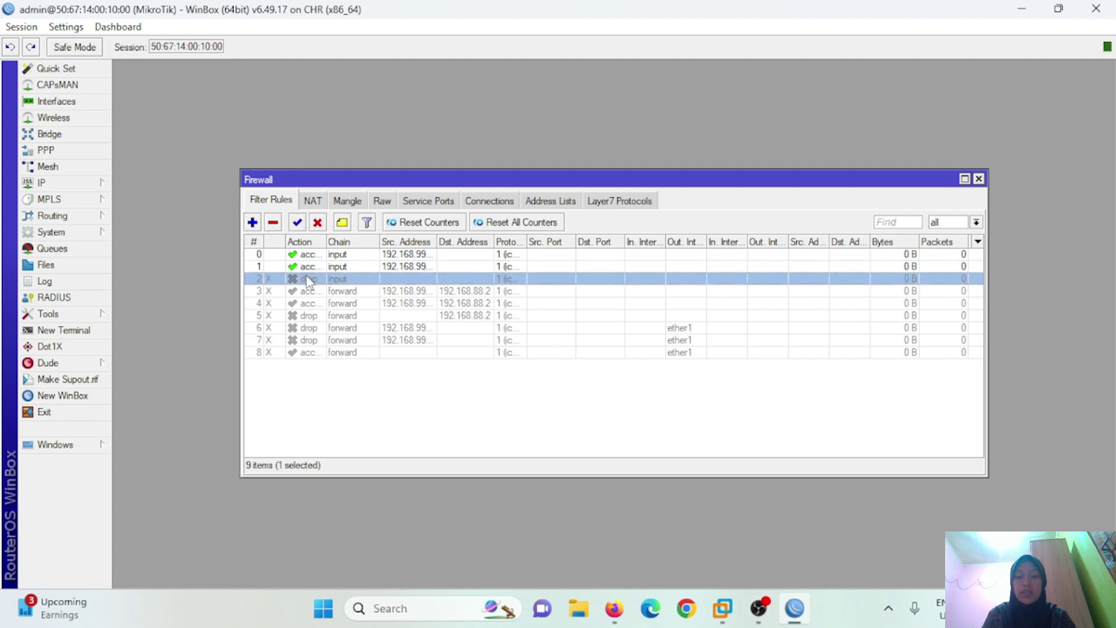
pyautogui.click(297, 223)
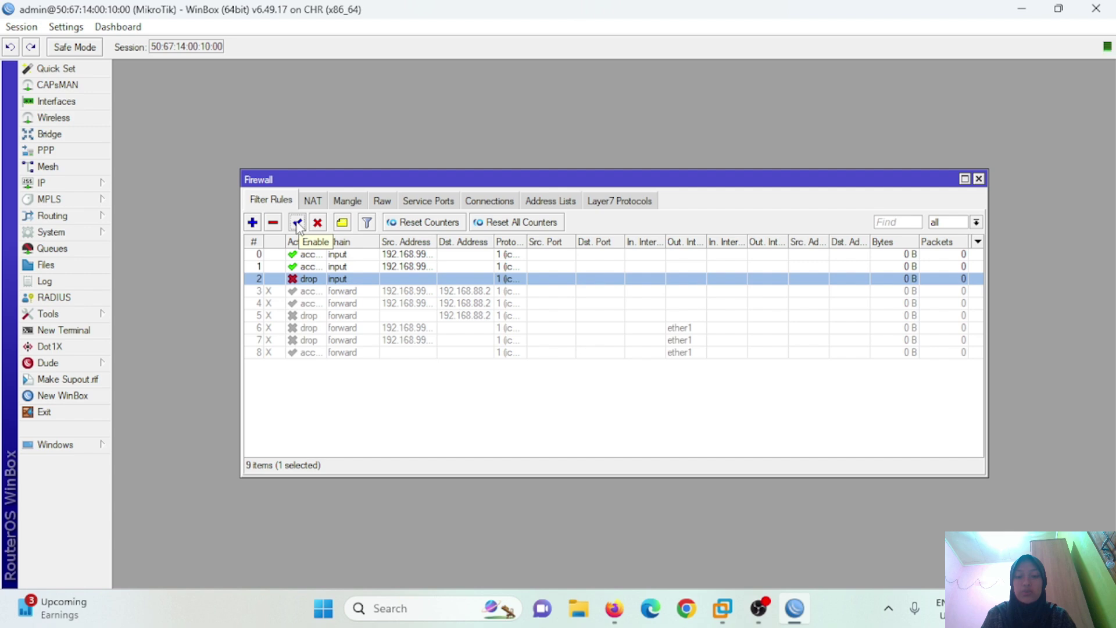
# Step: Switch to the PNETLab topology in Firefox and assign VPC1 the static address 192.168.99.31/24 with gateway 192.168.99.1/24
pyautogui.click(615, 609)
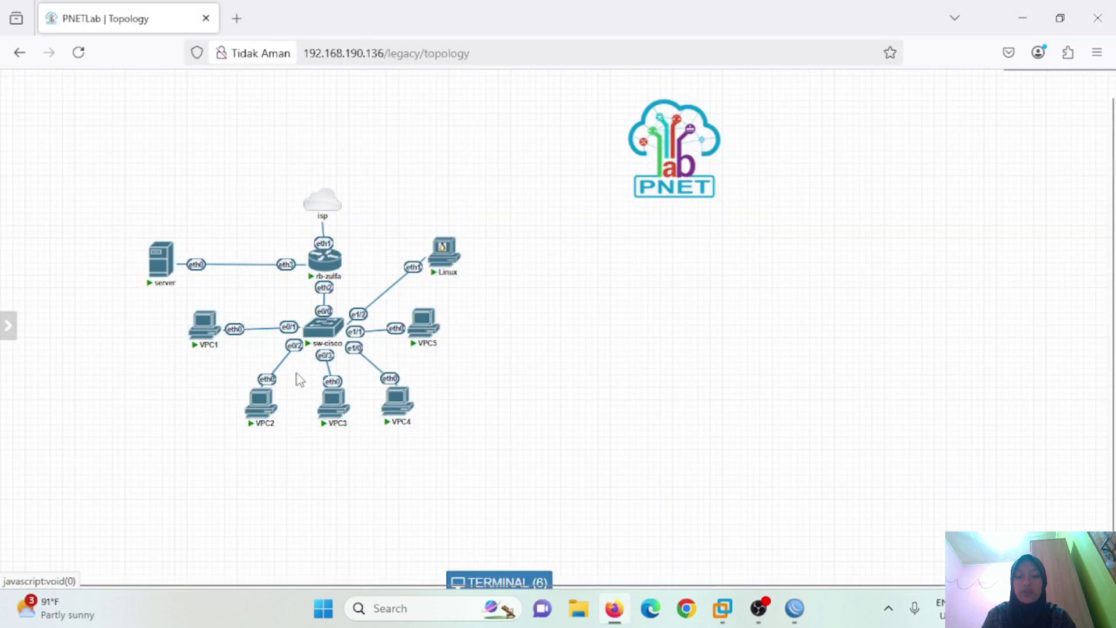
pyautogui.click(204, 340)
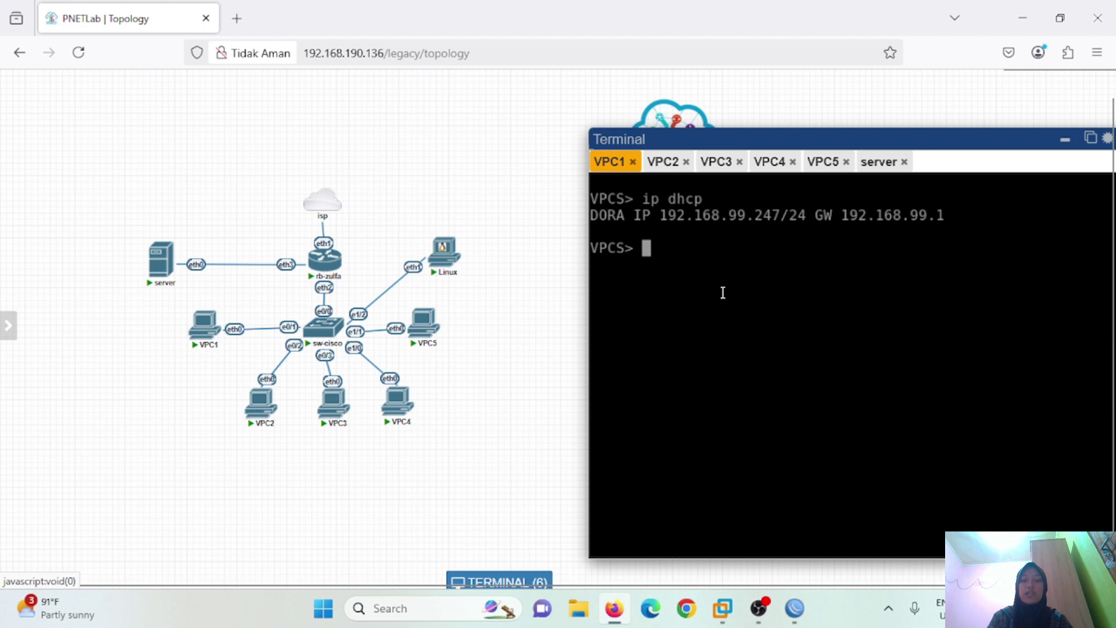
pyautogui.write('ip 192.168.99.31/24')
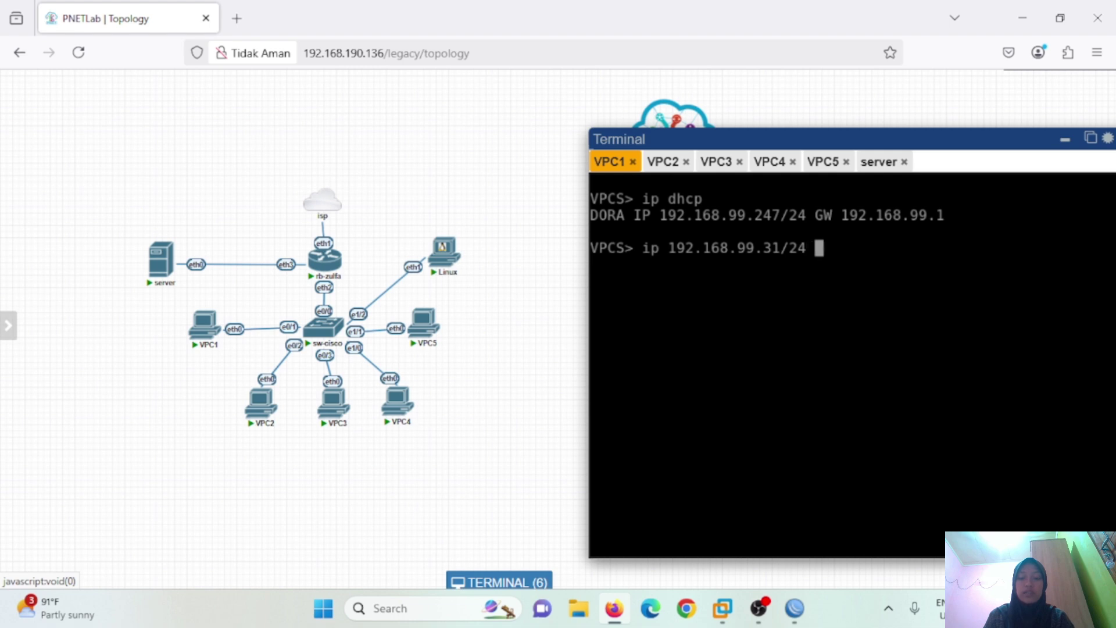
pyautogui.write(' 192.168.99.1/24')
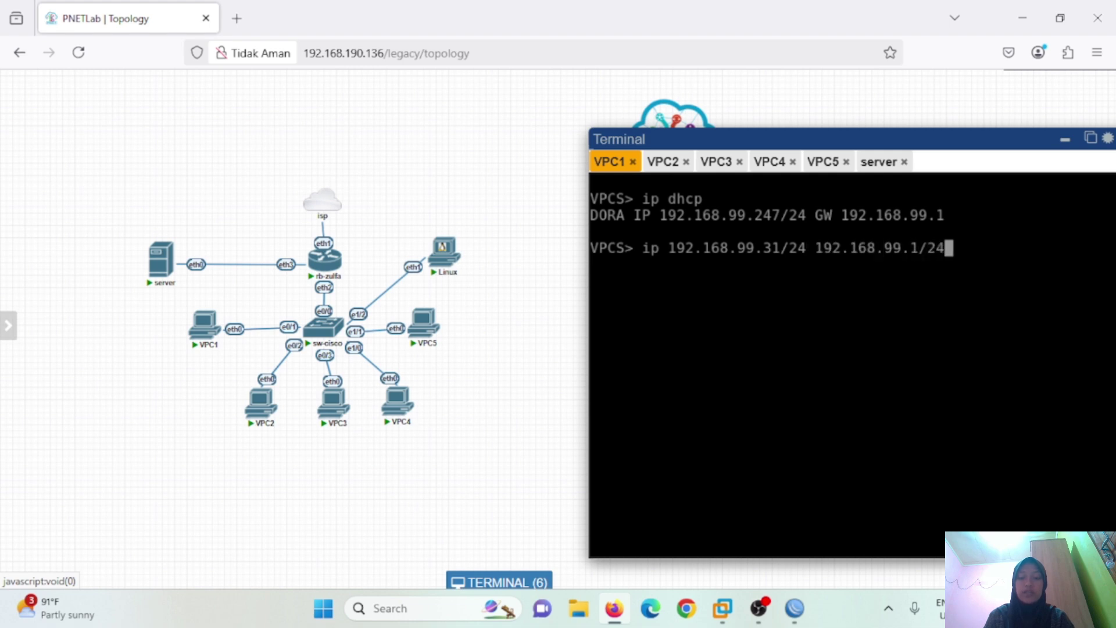
pyautogui.press('Return')
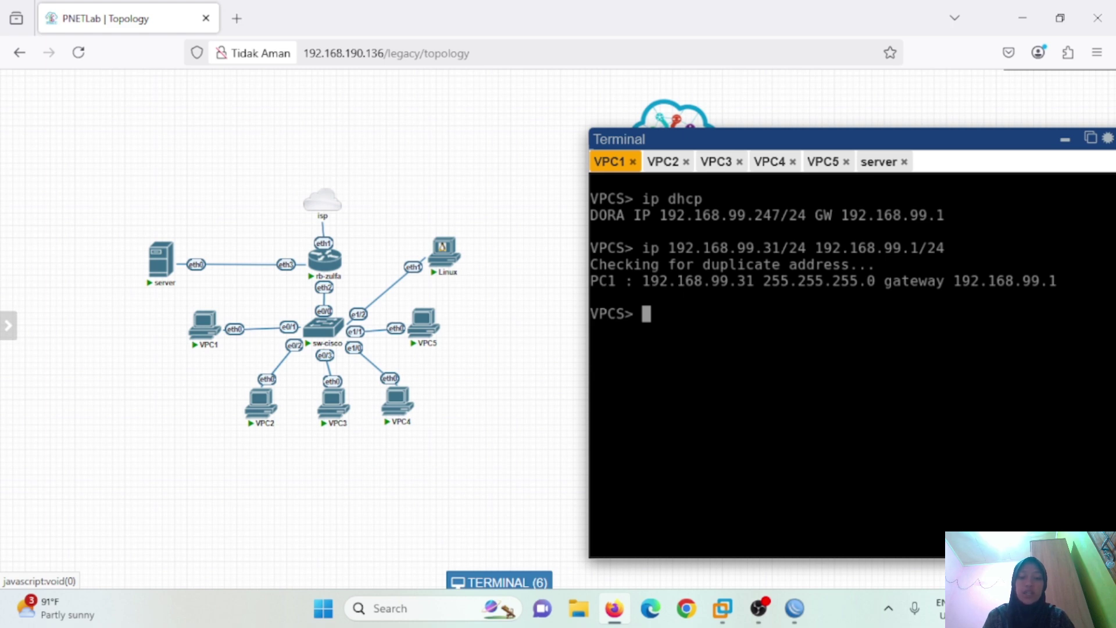
# Step: Set VPC1's DNS server to 8.8.8.8 and display its IP configuration
pyautogui.write('ip dns 8')
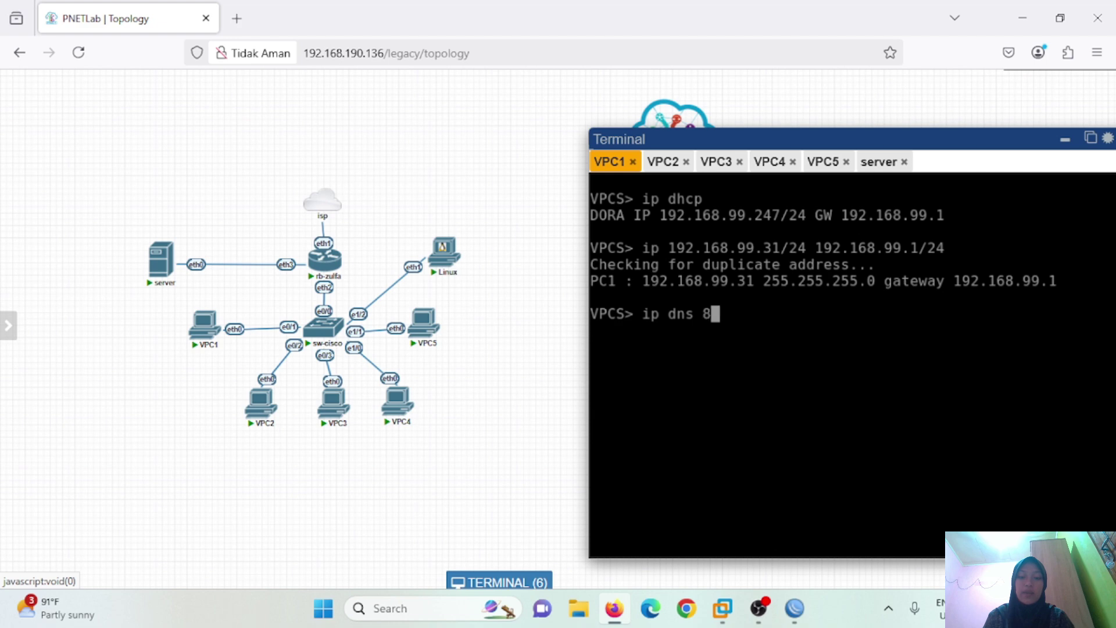
pyautogui.write('.8.8.8')
pyautogui.press('Return')
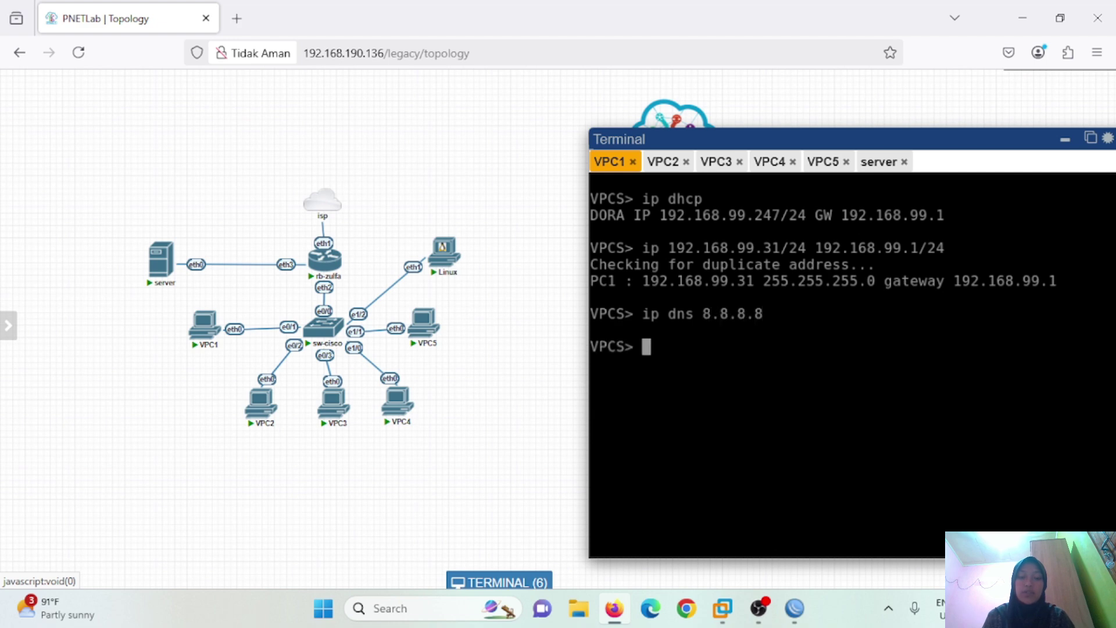
pyautogui.write('show ip')
pyautogui.press('Return')
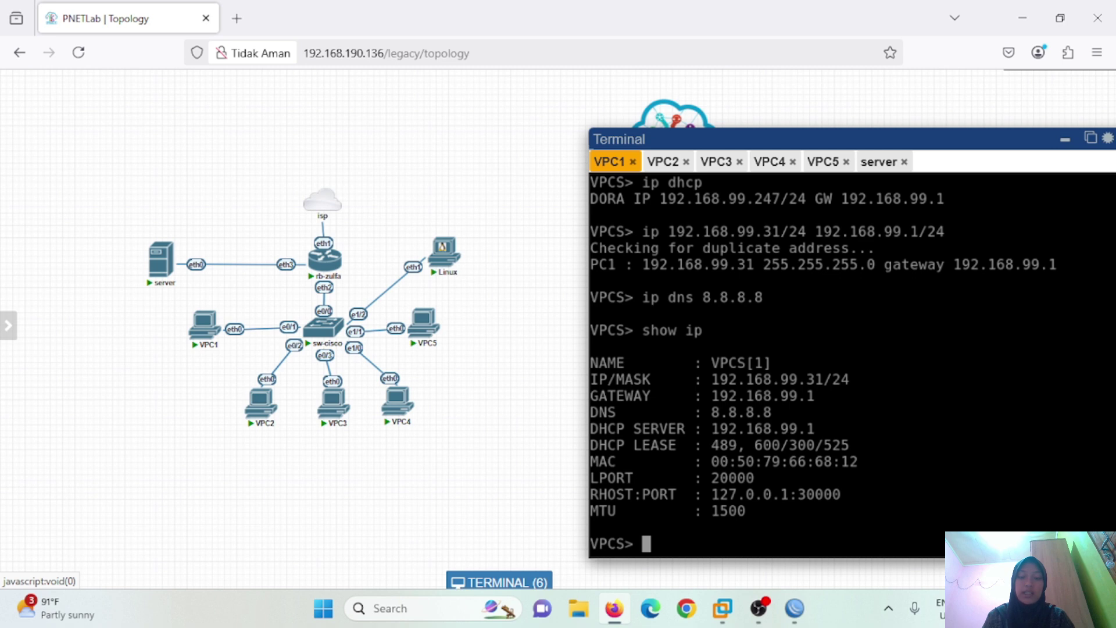
# Step: Assign VPC2 the static address 192.168.99.32/24 with gateway 192.168.99.1/24
pyautogui.click(660, 169)
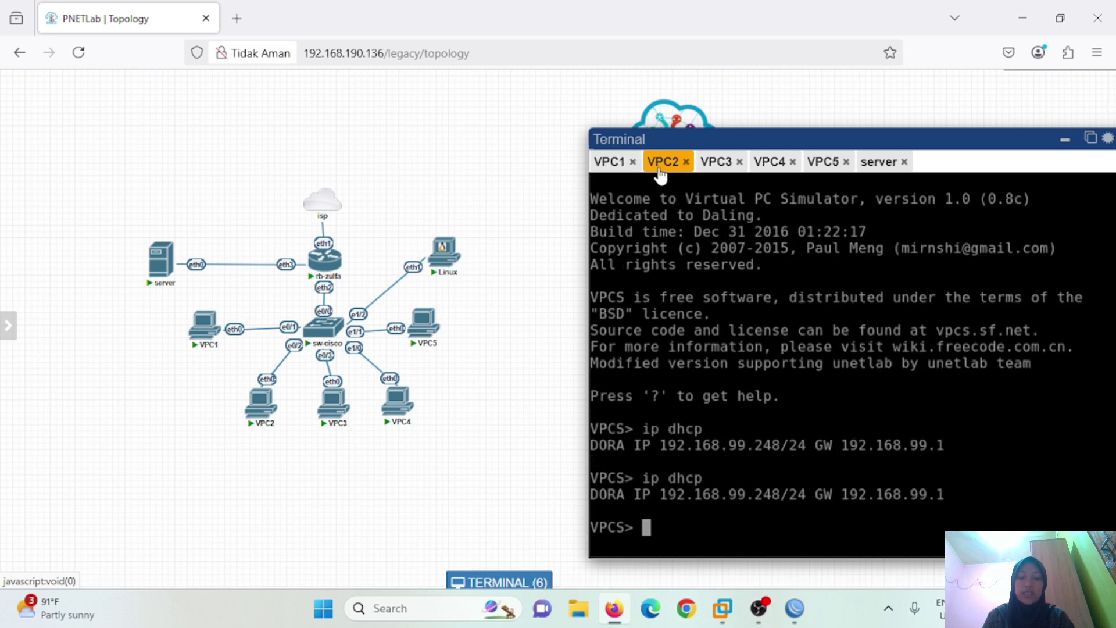
pyautogui.press('Return')
pyautogui.press('Return')
pyautogui.press('Return')
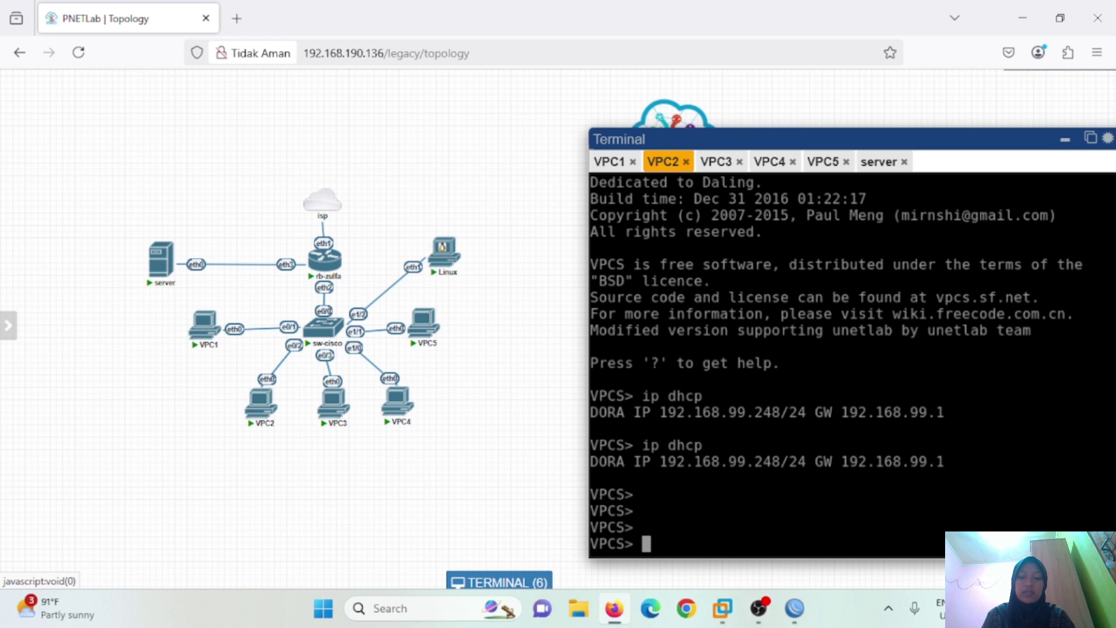
pyautogui.write('ip 192.168.99.3')
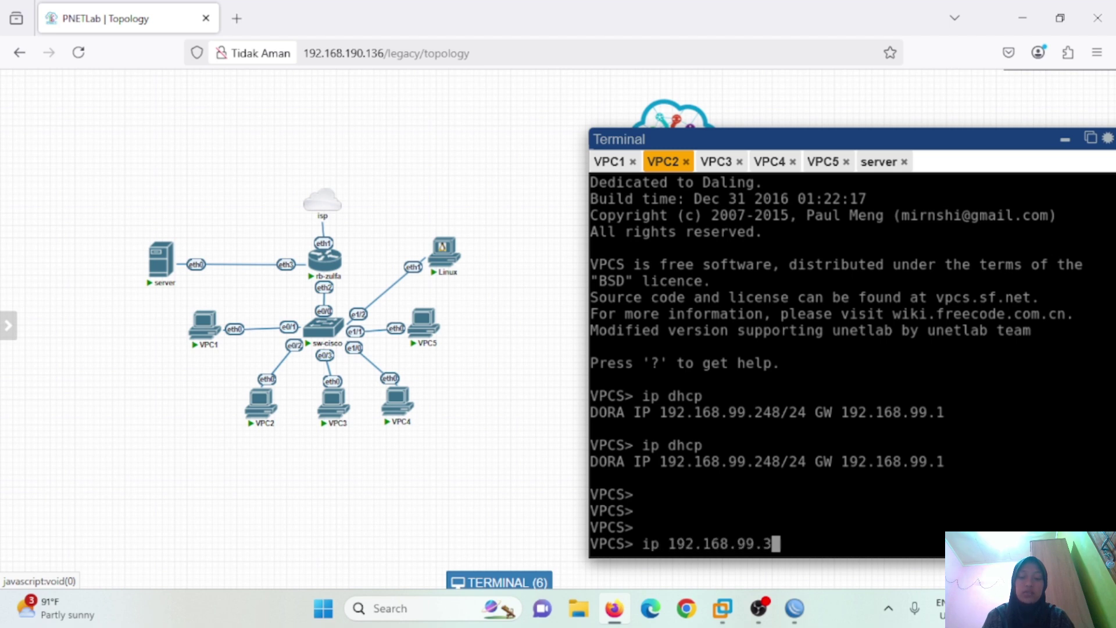
pyautogui.write('2/24 192.168.99.1/24')
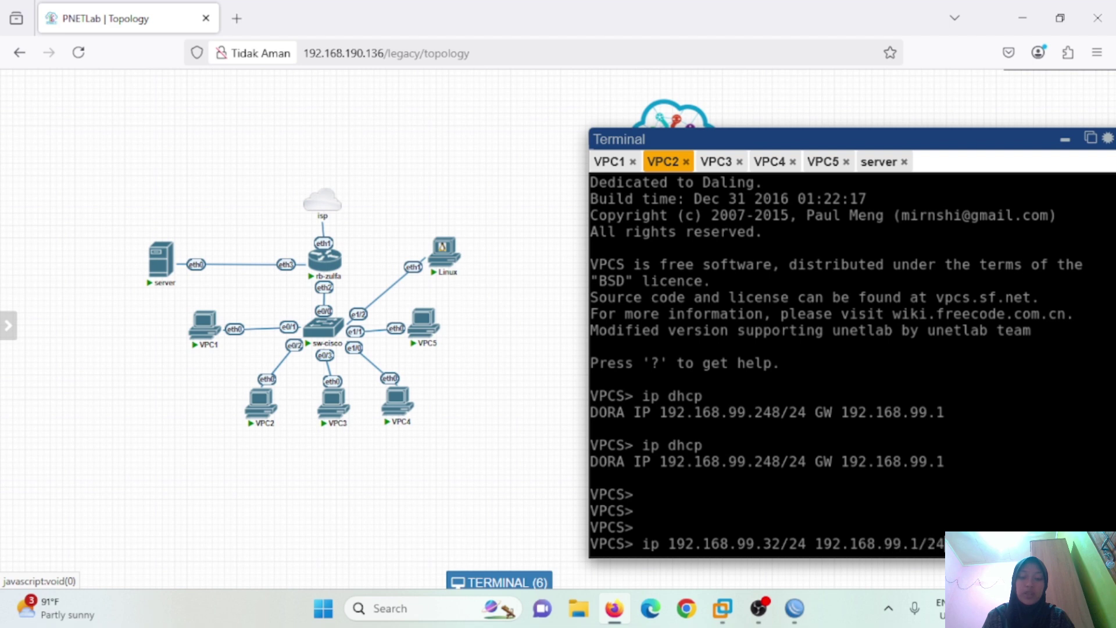
pyautogui.press('Return')
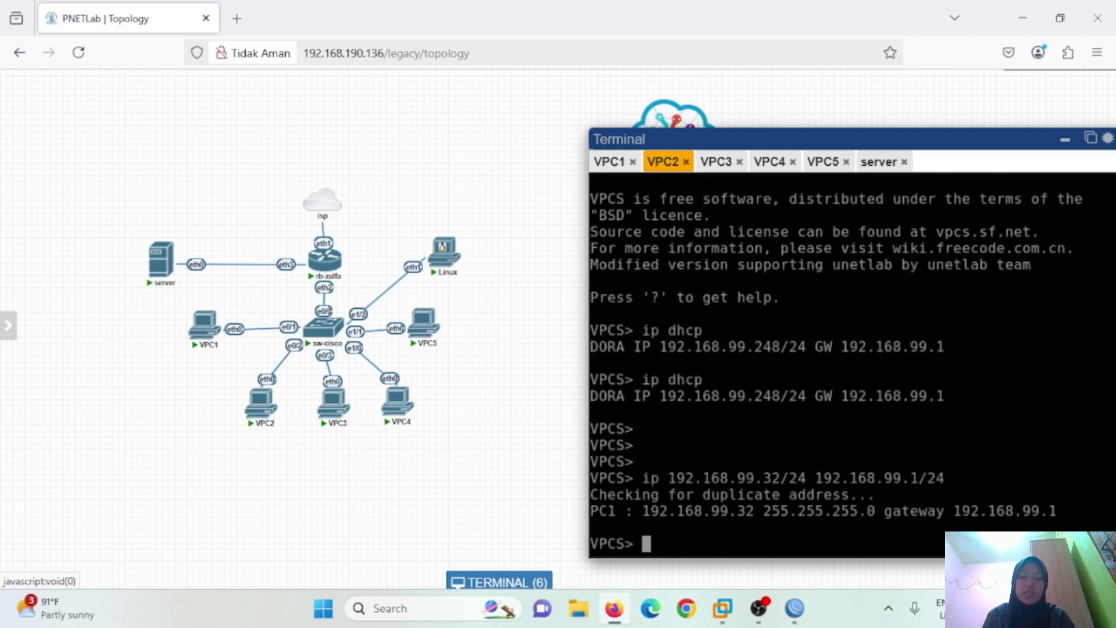
# Step: Set VPC2's DNS server to 8.8.8.8 and ping 8.8.8.8 from it
pyautogui.write('ip dns 8.8.8.8')
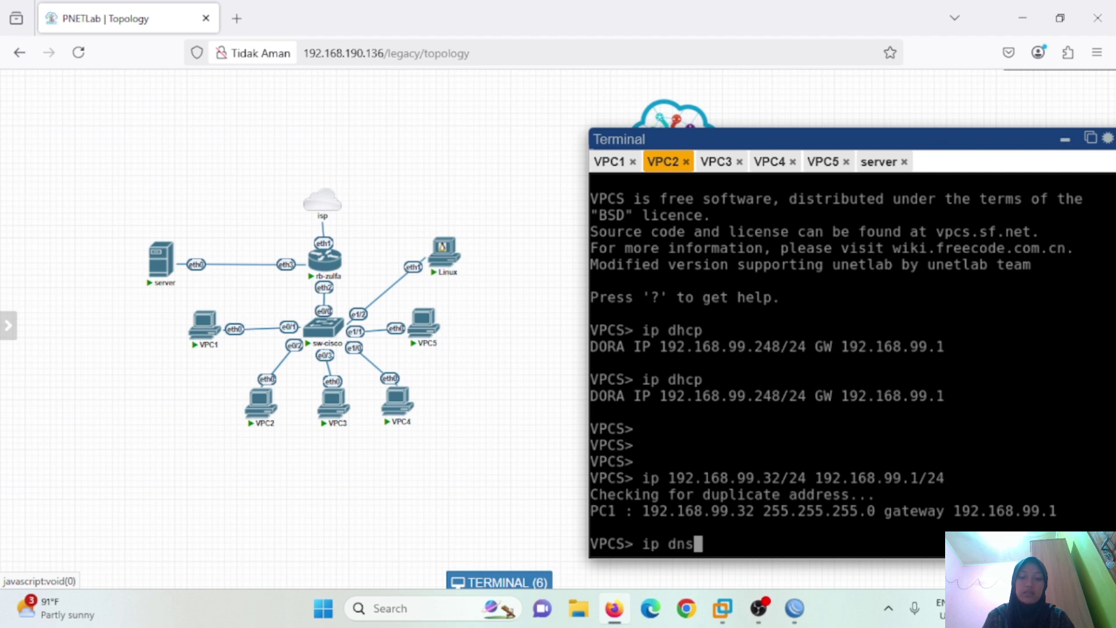
pyautogui.press('Return')
pyautogui.write('ping 8.8.8.8')
pyautogui.press('Return')
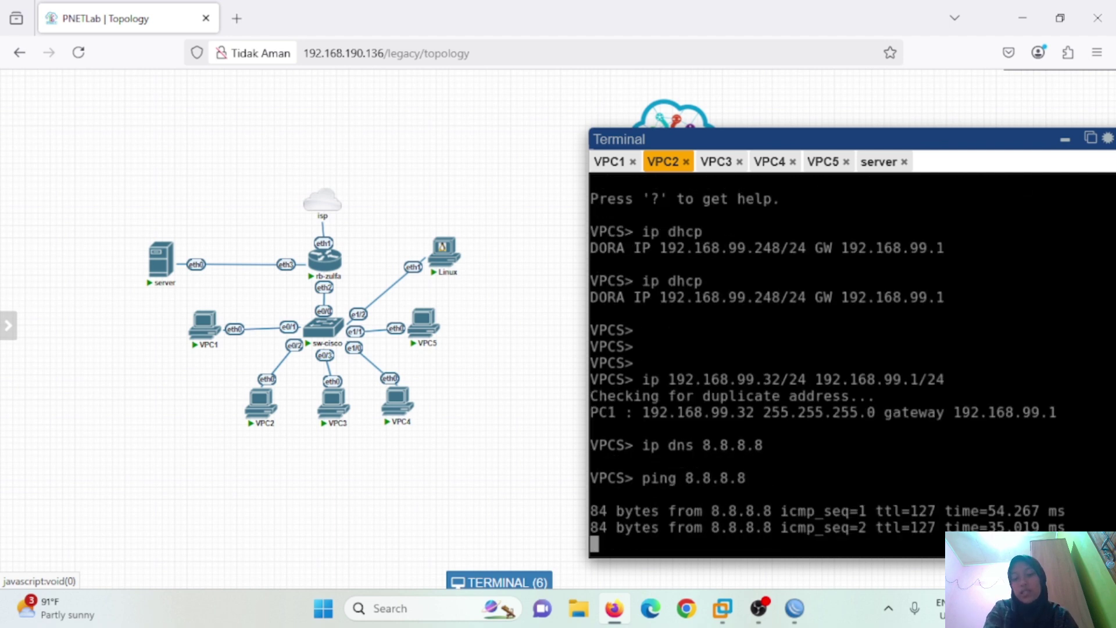
# Step: Configure VPC3 with the static address 192.168.99.33/24, gateway 192.168.99.1/24 and DNS server 8.8.8.8
pyautogui.click(717, 161)
pyautogui.write('ip 192.168.99')
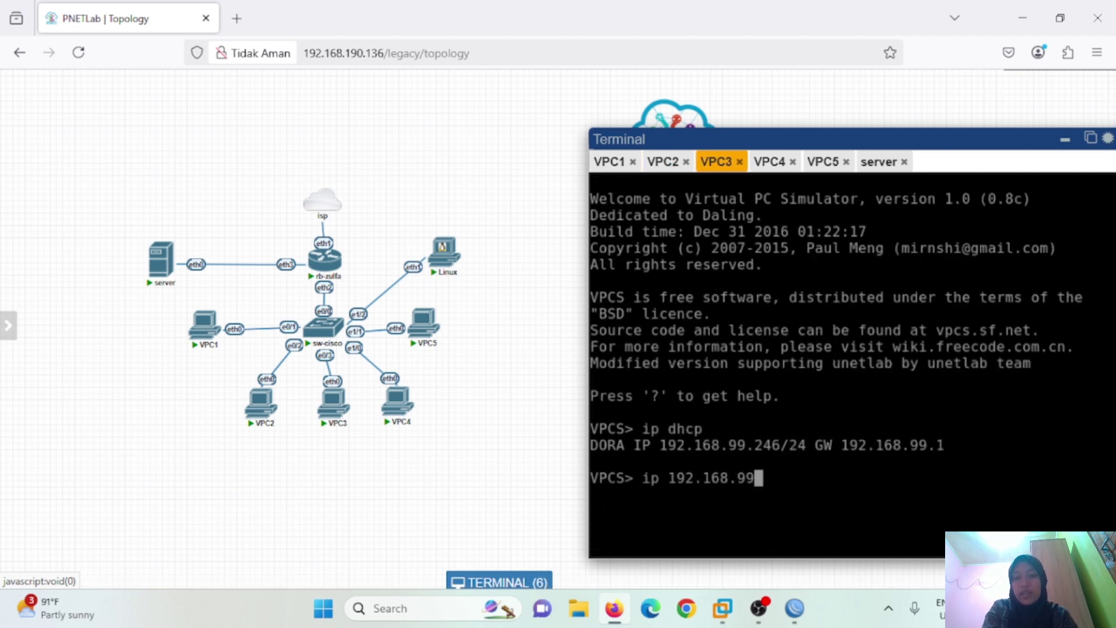
pyautogui.write('.33/24 192.168.99.1/24')
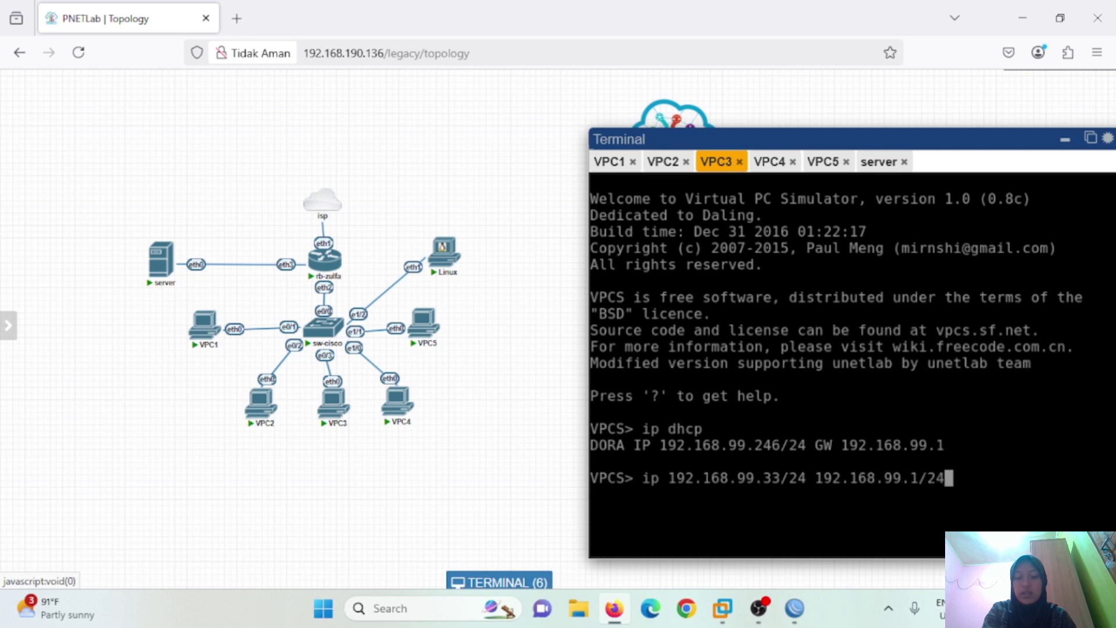
pyautogui.press('Return')
pyautogui.write('ip dns 8.8.8.8')
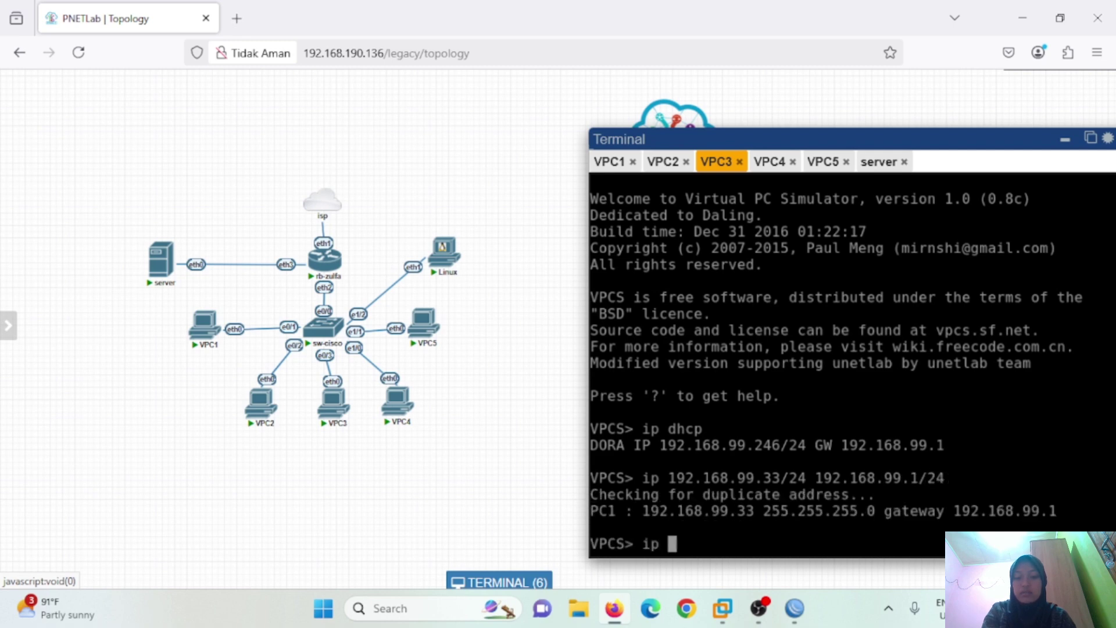
pyautogui.press('Return')
# Step: Configure VPC4 with the static address 192.168.99.34/24, gateway 192.168.99.1/24 and DNS server 8.8.8.8
pyautogui.click(769, 162)
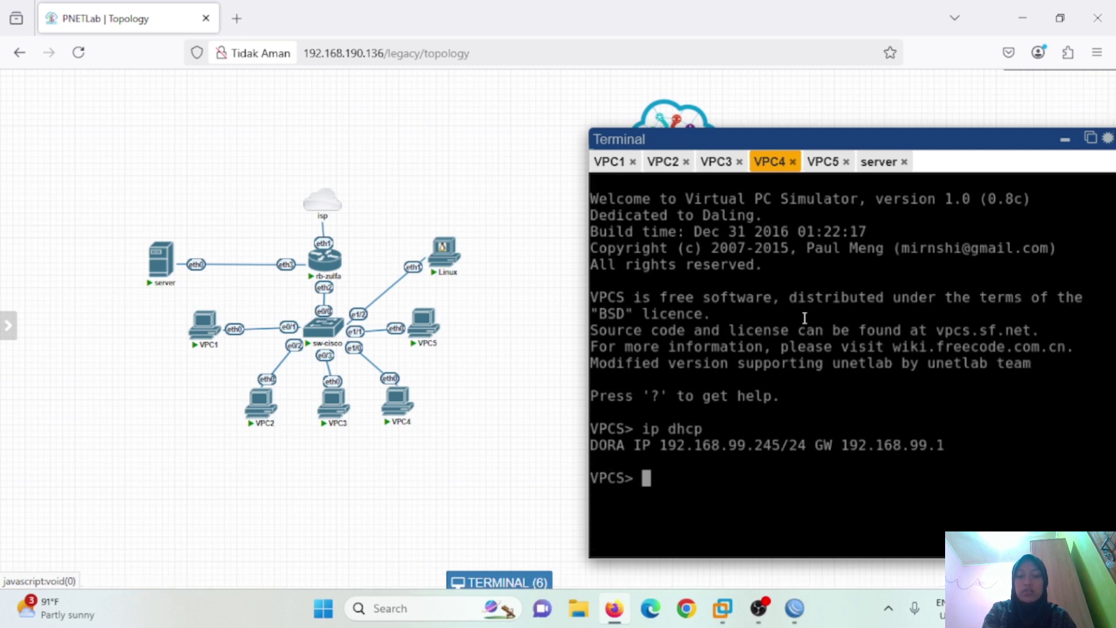
pyautogui.write('ip 192.168.')
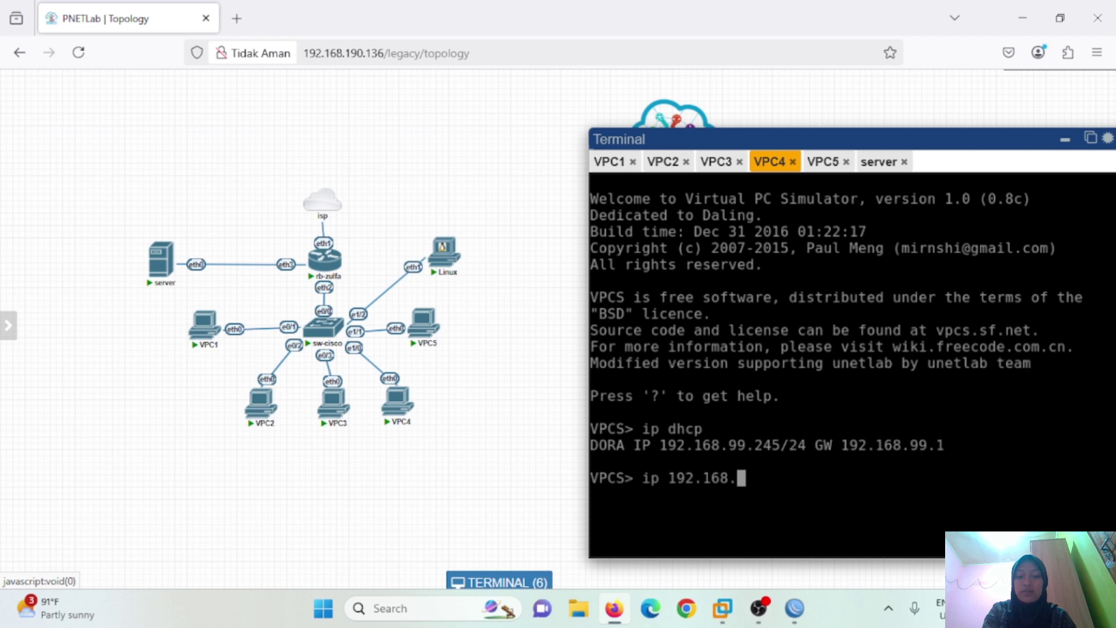
pyautogui.write('99.34/24 192.168.99.1/2')
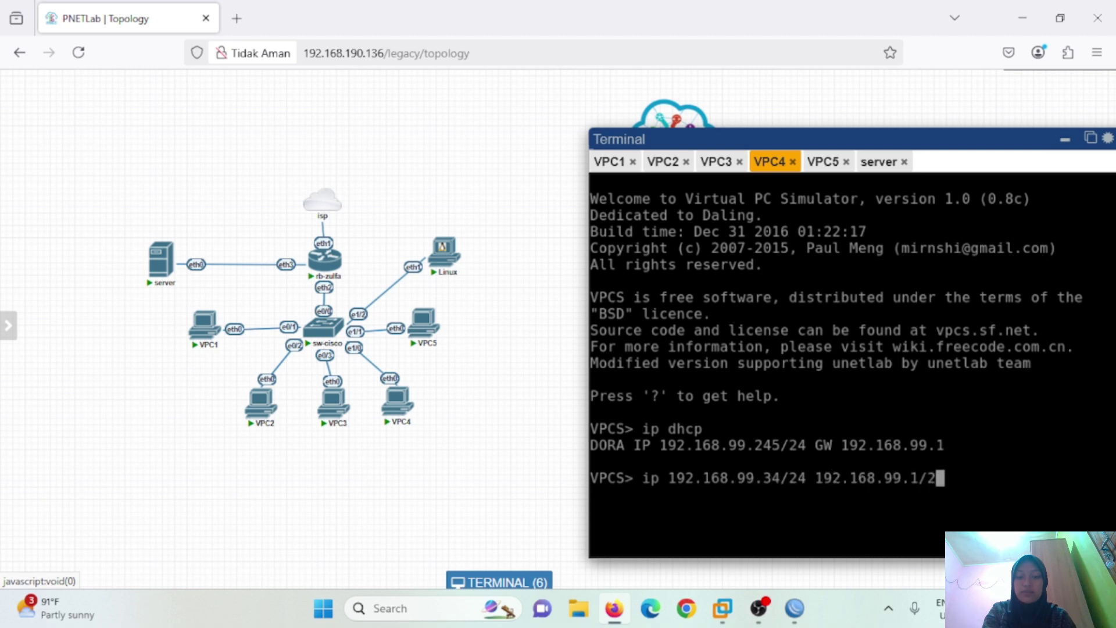
pyautogui.write('4')
pyautogui.press('Return')
pyautogui.write('ip dns 8.8.8.8')
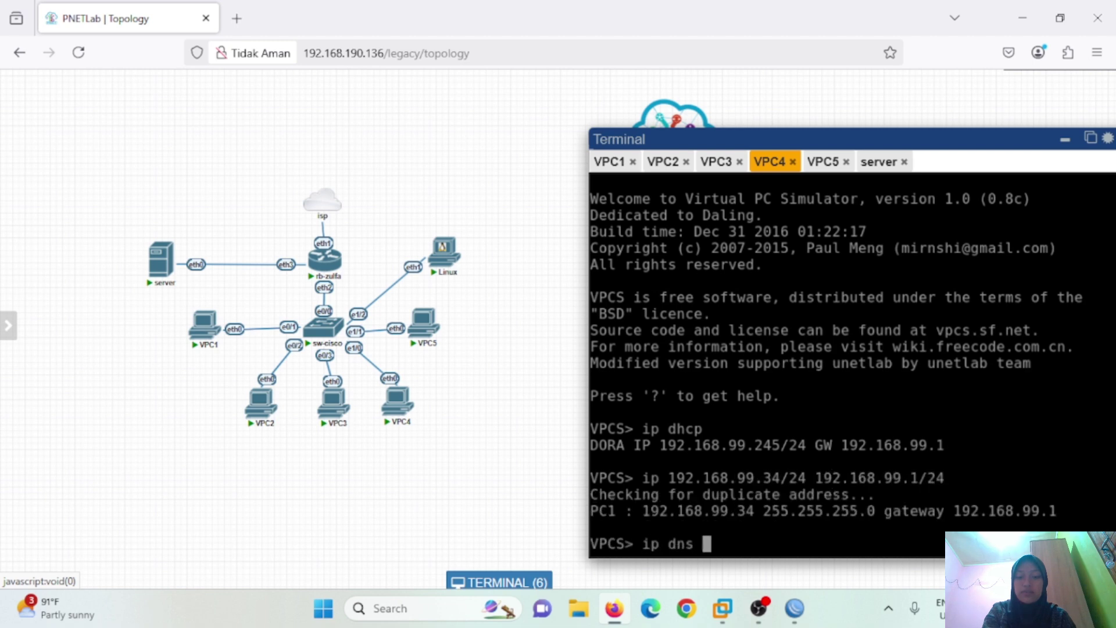
pyautogui.press('Return')
# Step: Assign VPC5 the static address 192.168.99.35/24 with gateway 192.168.99.1/24
pyautogui.click(824, 162)
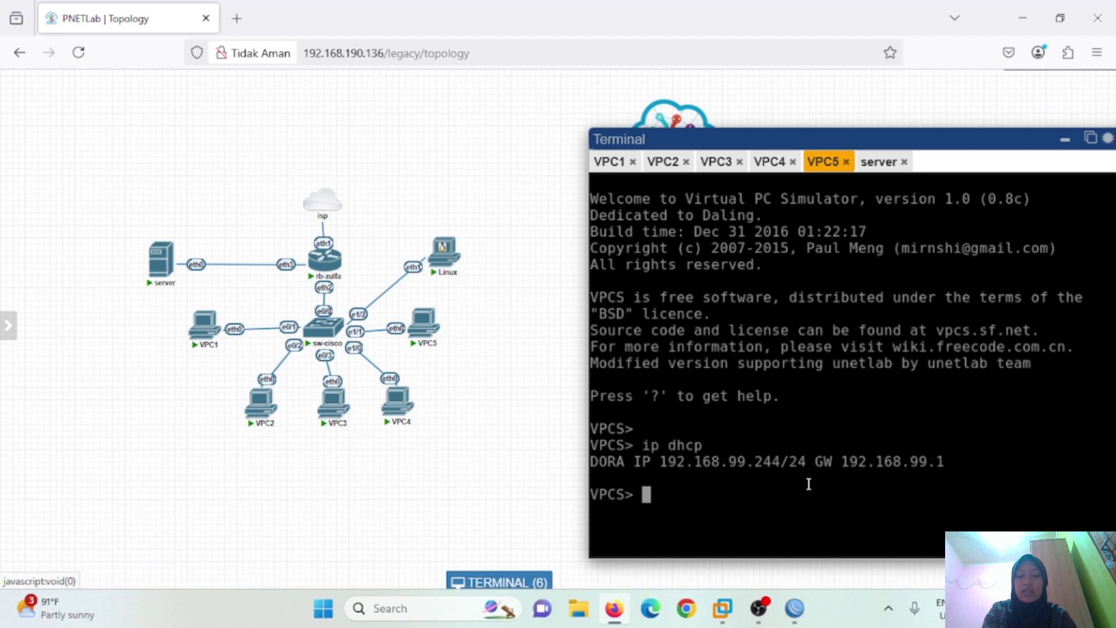
pyautogui.write('ip 192.168.99.35/24 1')
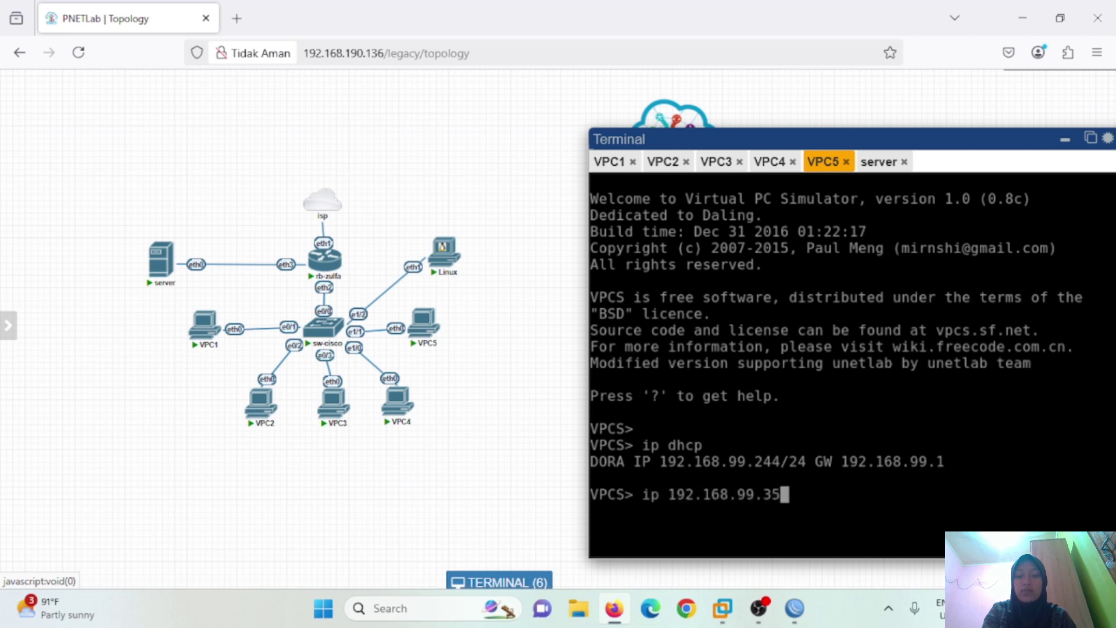
pyautogui.write('92.168.99.1/24')
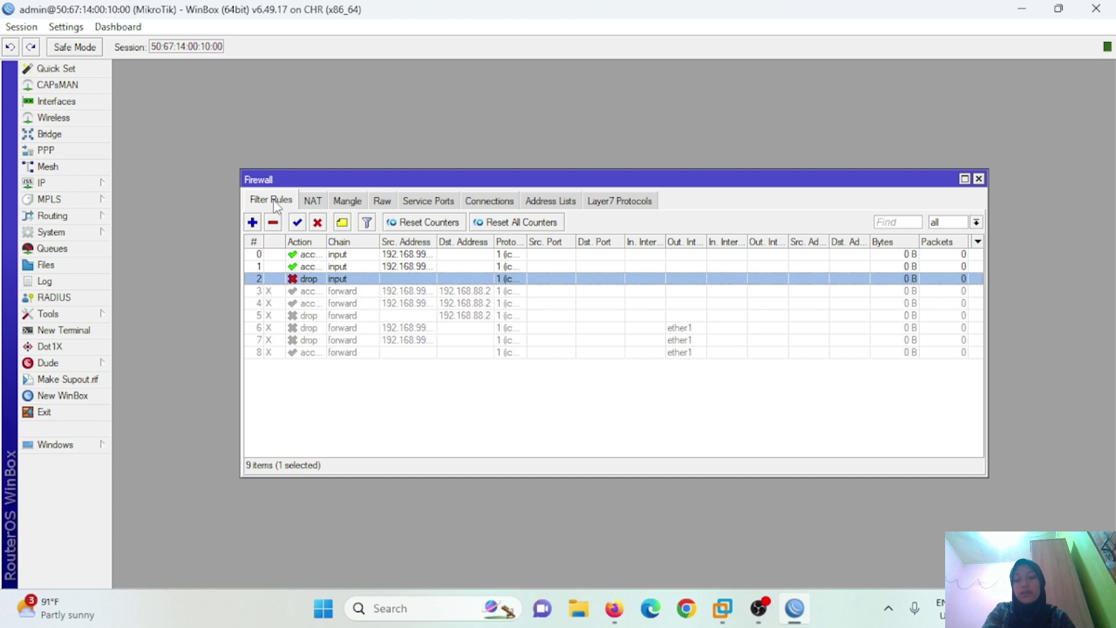
# Step: Add a firewall address list entry named approve covering 192.168.99.31-192.168.99.32
pyautogui.click(543, 201)
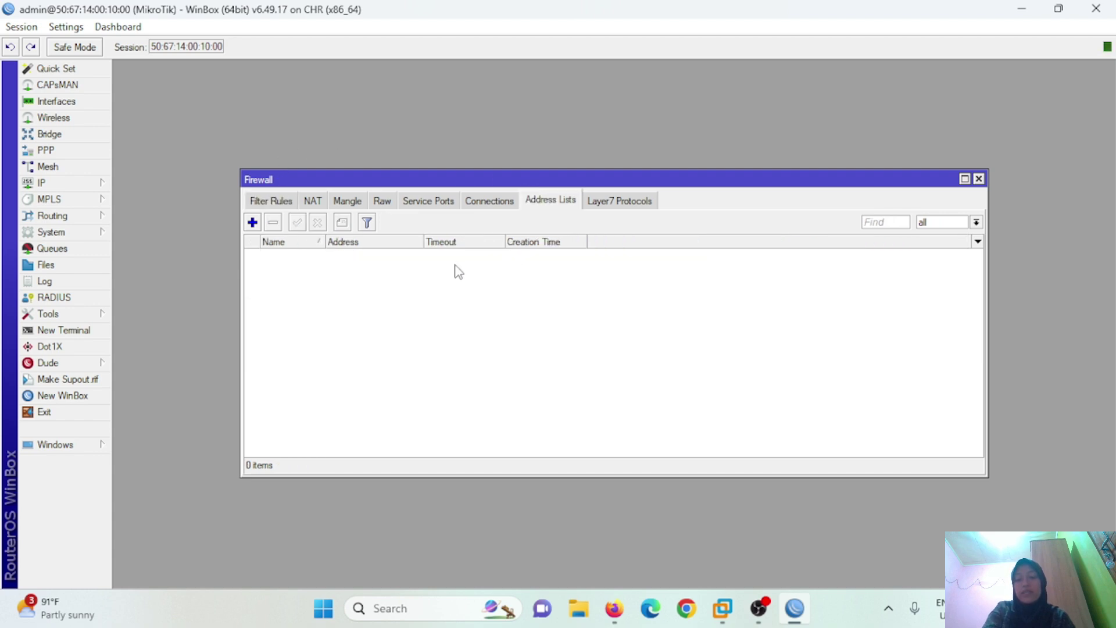
pyautogui.click(253, 223)
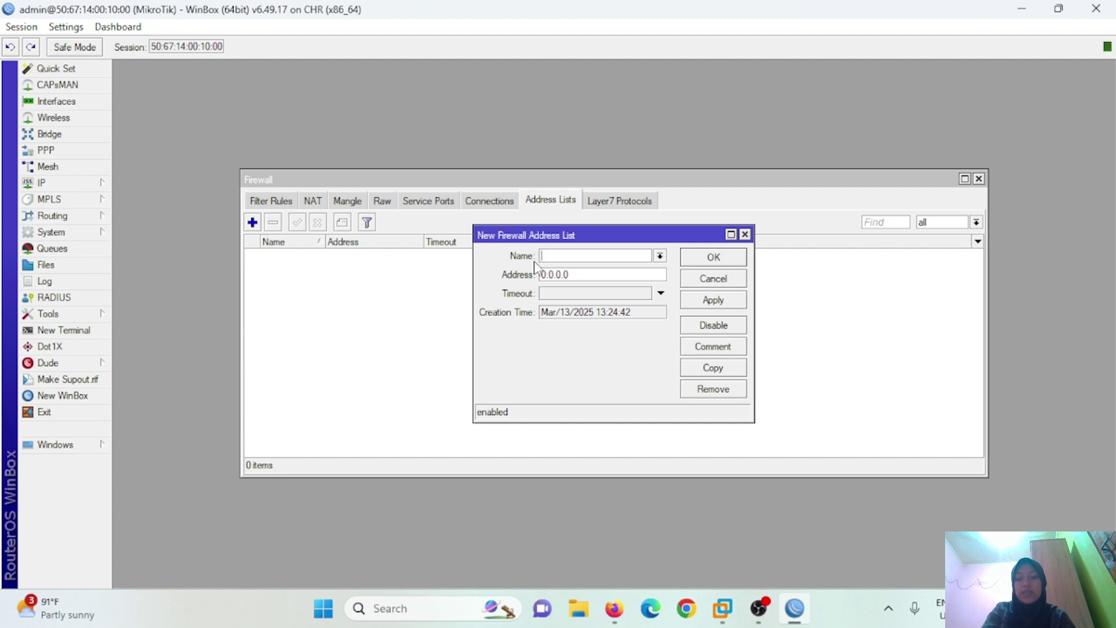
pyautogui.write('approve')
pyautogui.click(551, 277)
pyautogui.write('192.168.99.31-192.168.99.32')
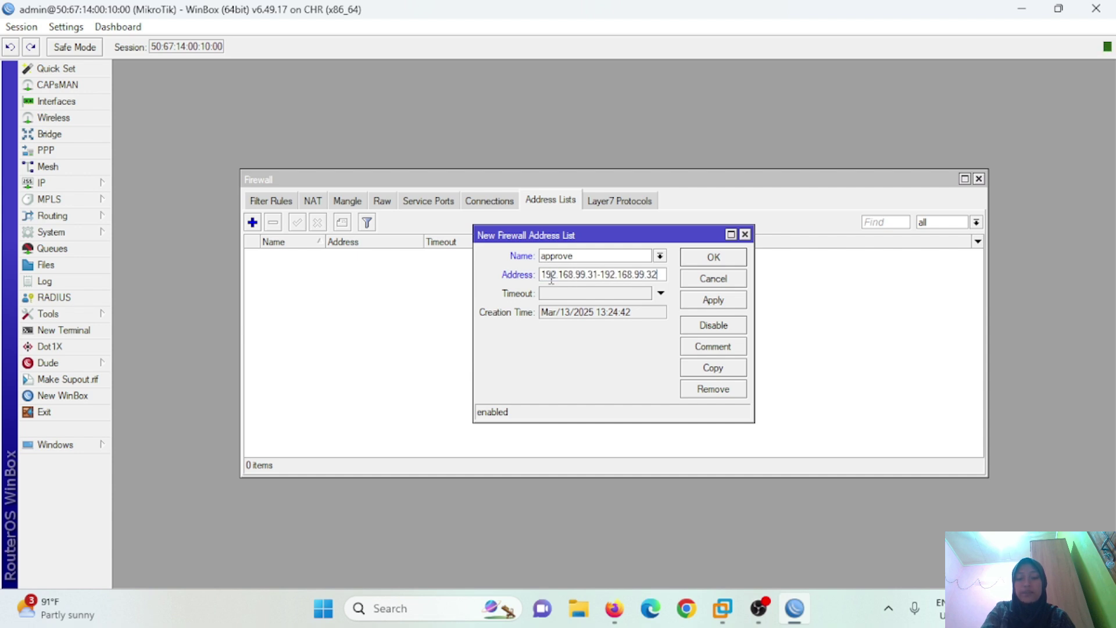
pyautogui.click(714, 256)
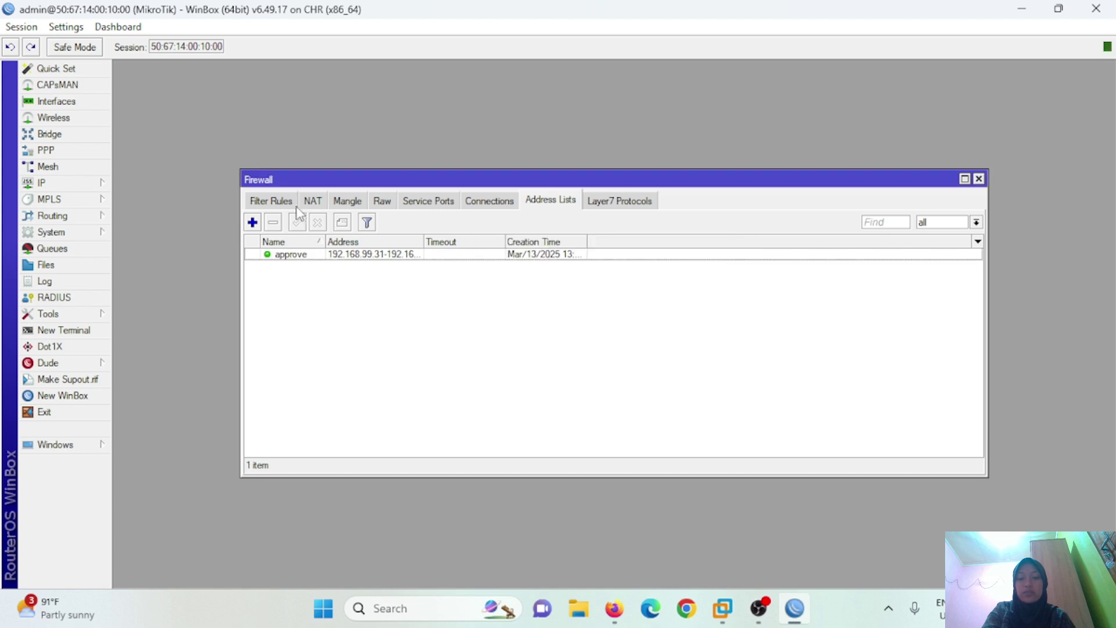
# Step: Delete the first accept rule of the input chain from the firewall filter rules
pyautogui.click(291, 204)
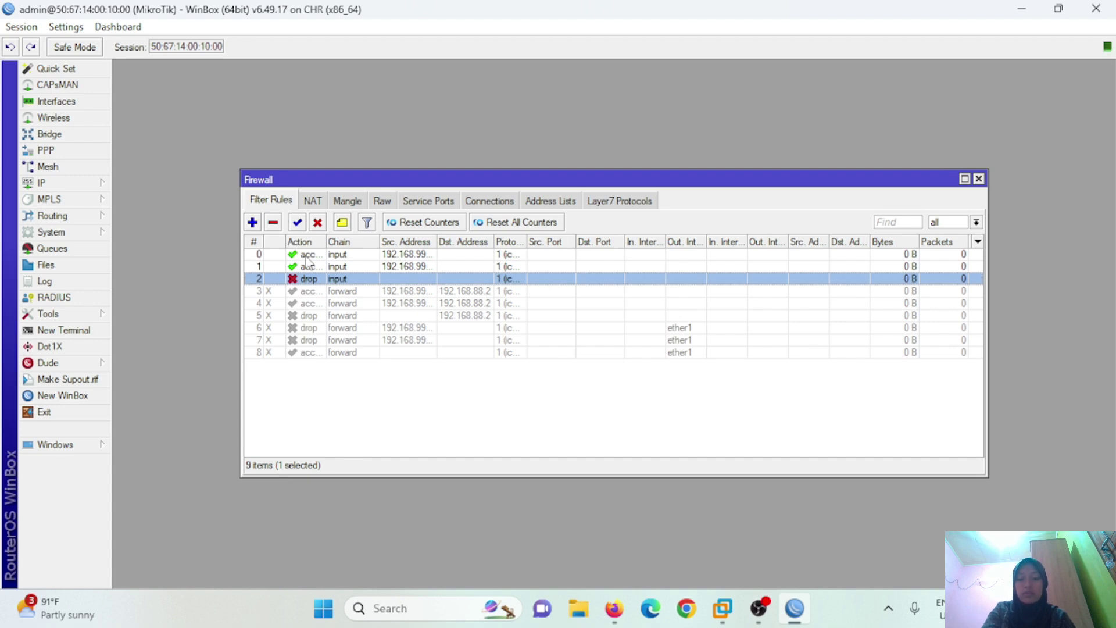
pyautogui.click(308, 255)
pyautogui.click(274, 222)
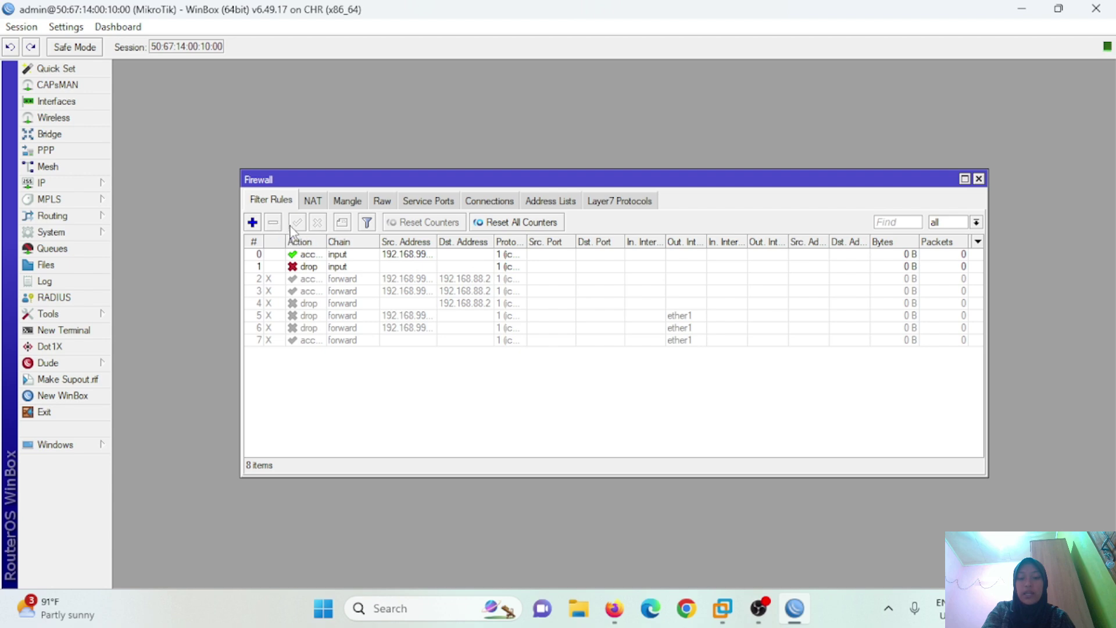
# Step: Clear the source address of the remaining input accept rule and match the source address list approve instead
pyautogui.doubleClick(433, 256)
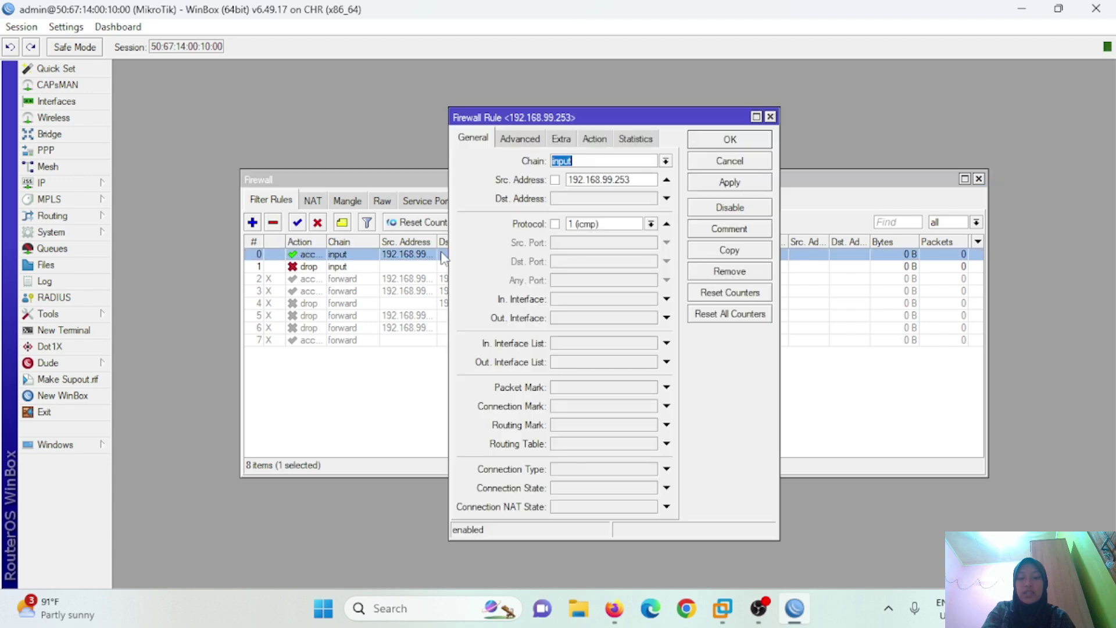
pyautogui.doubleClick(581, 181)
pyautogui.press('BackSpace')
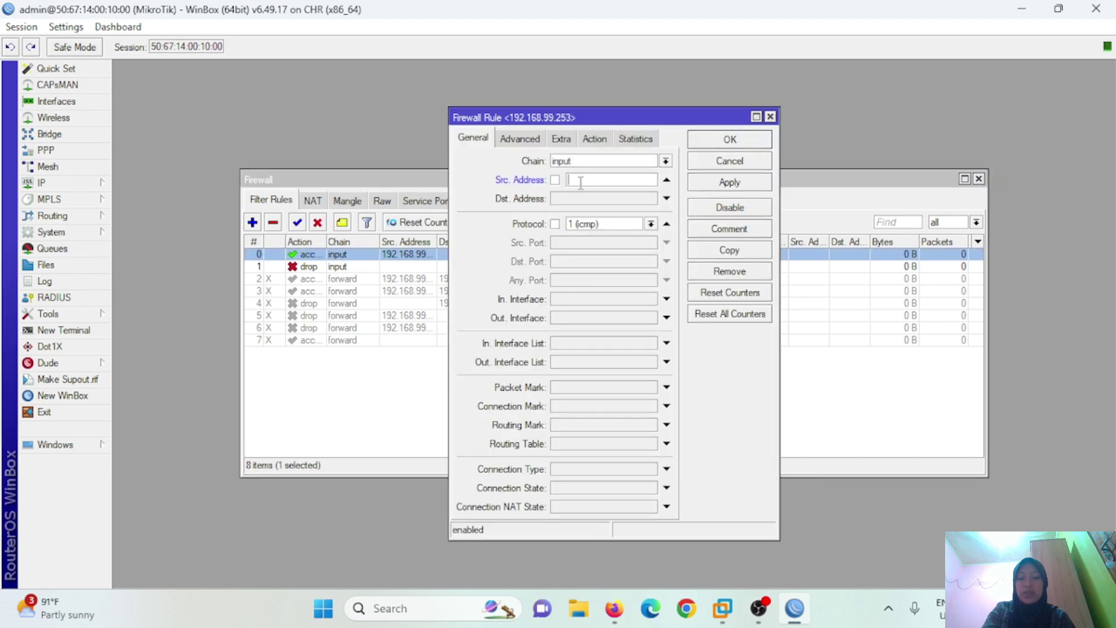
pyautogui.click(729, 182)
pyautogui.click(730, 139)
# Step: Set the destination address of the input drop rule to 192.168.99.0/24
pyautogui.doubleClick(483, 267)
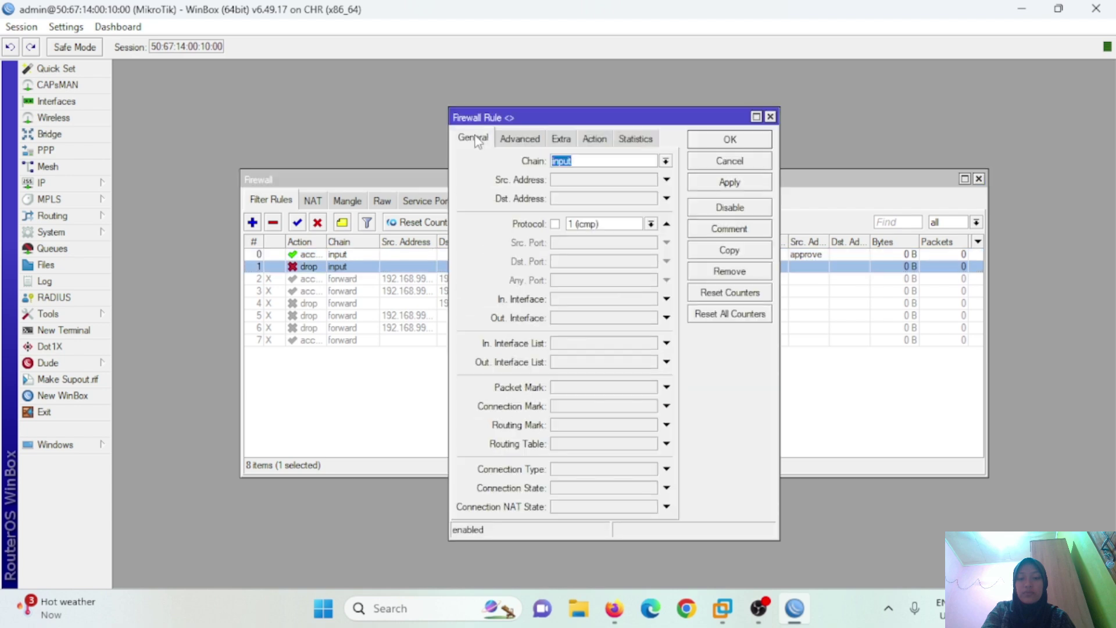
pyautogui.click(563, 201)
pyautogui.write('192.168.99.0/24')
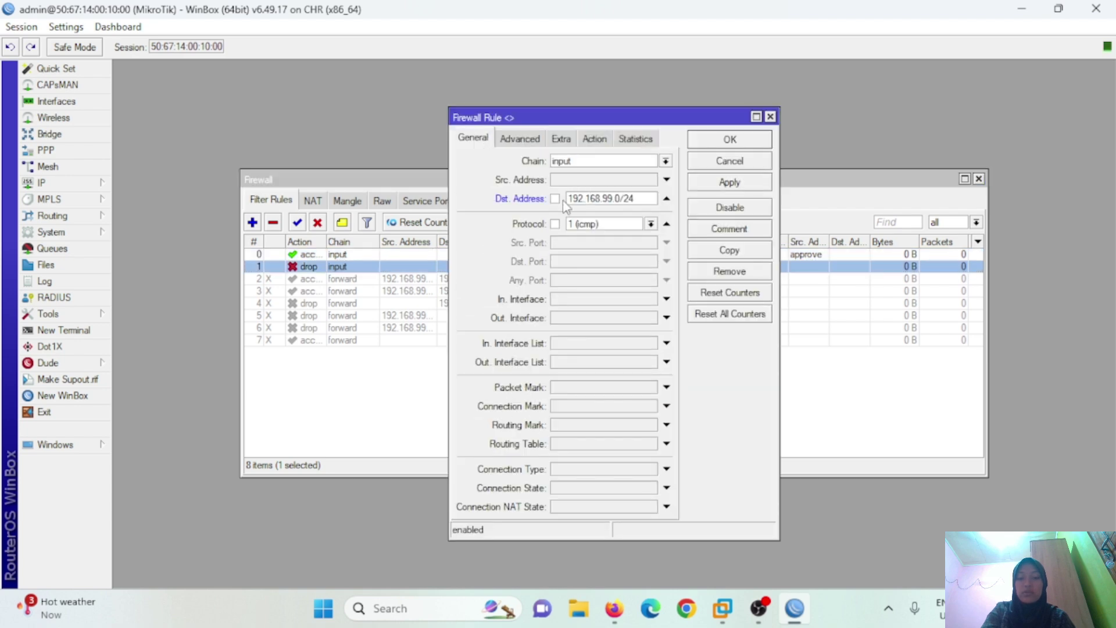
pyautogui.click(729, 140)
# Step: Switch to the PNETLab topology and ping the gateway 192.168.99.1 from VPC1 and VPC2
pyautogui.hotkey('alt', 'Tab')
pyautogui.write('192.168.99.1')
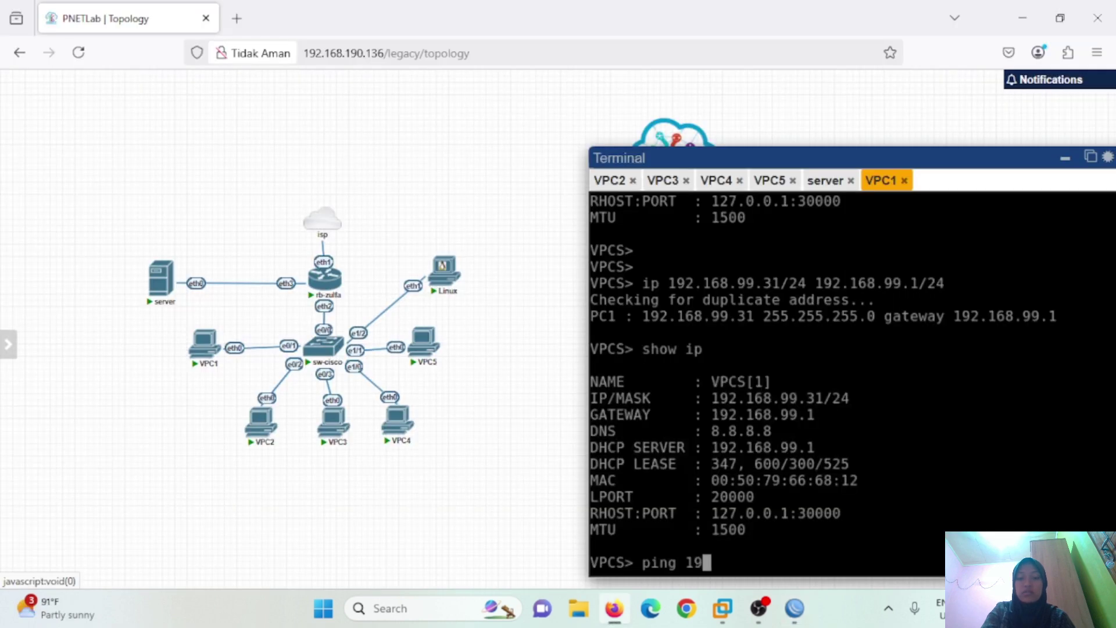
pyautogui.press('Return')
pyautogui.hotkey('ctrl', 'c')
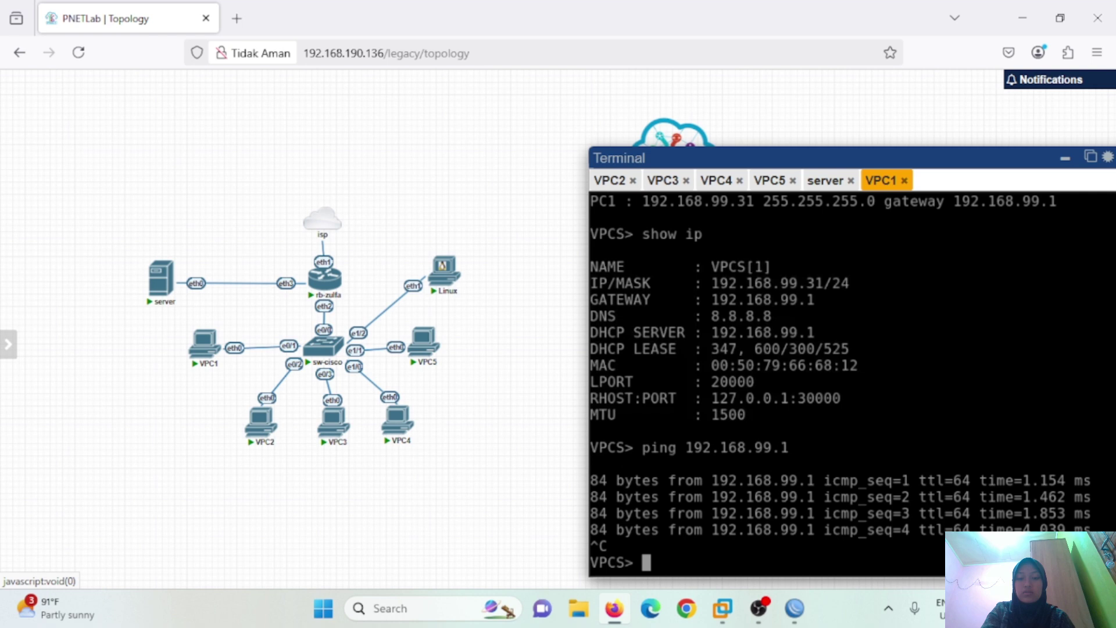
pyautogui.click(609, 180)
pyautogui.press('Up')
pyautogui.press('Return')
pyautogui.hotkey('ctrl', 'c')
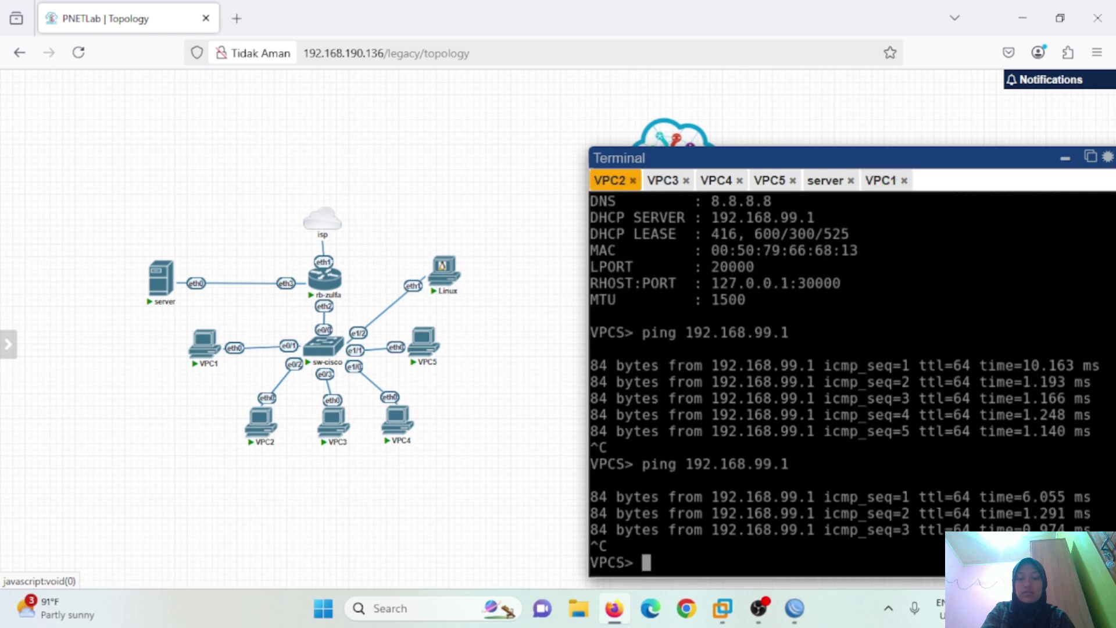
# Step: Ping the gateway 192.168.99.1 from VPC3, VPC4 and VPC5
pyautogui.click(663, 180)
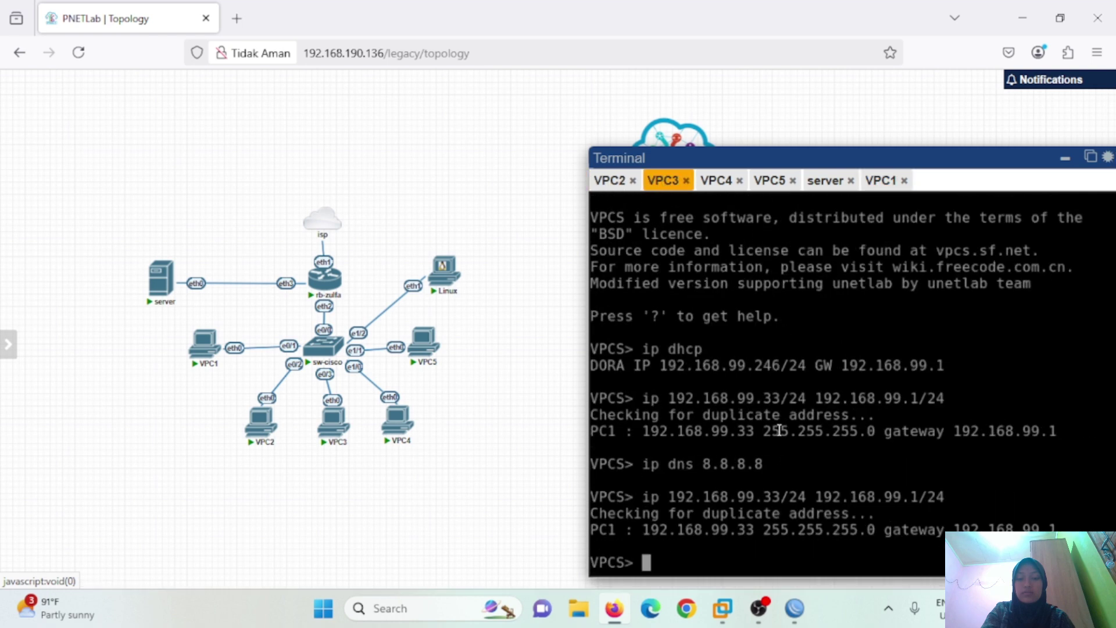
pyautogui.write('ping 192.168.99.1')
pyautogui.press('Return')
pyautogui.hotkey('ctrl', 'c')
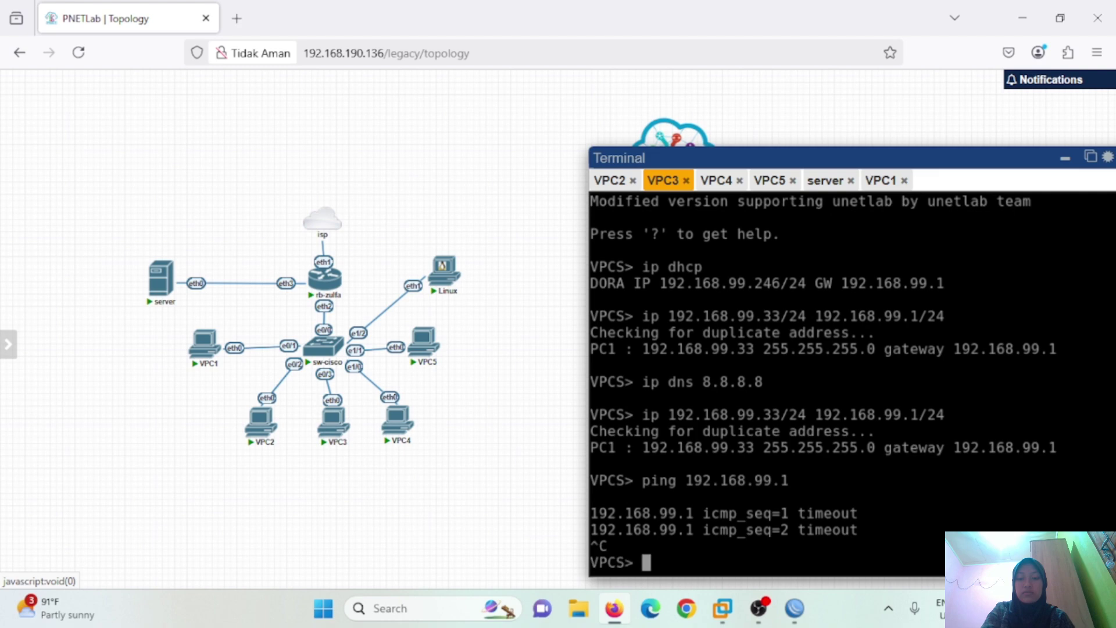
pyautogui.click(717, 180)
pyautogui.write('ping 192.168.99.1')
pyautogui.press('Return')
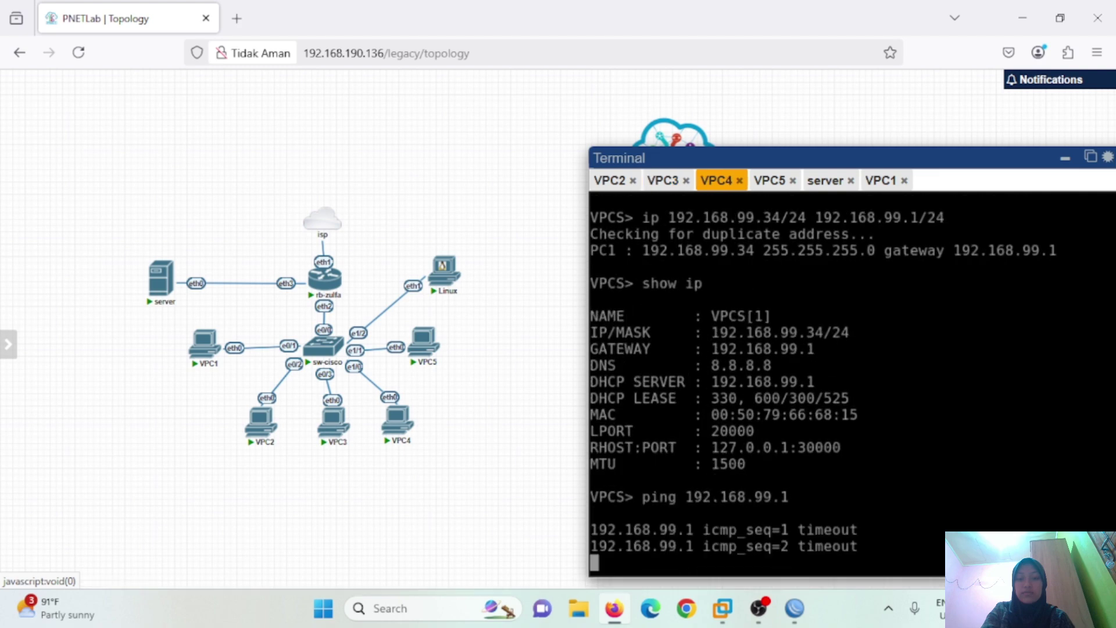
pyautogui.click(770, 180)
pyautogui.write('ping 192.168.99.1')
pyautogui.press('Return')
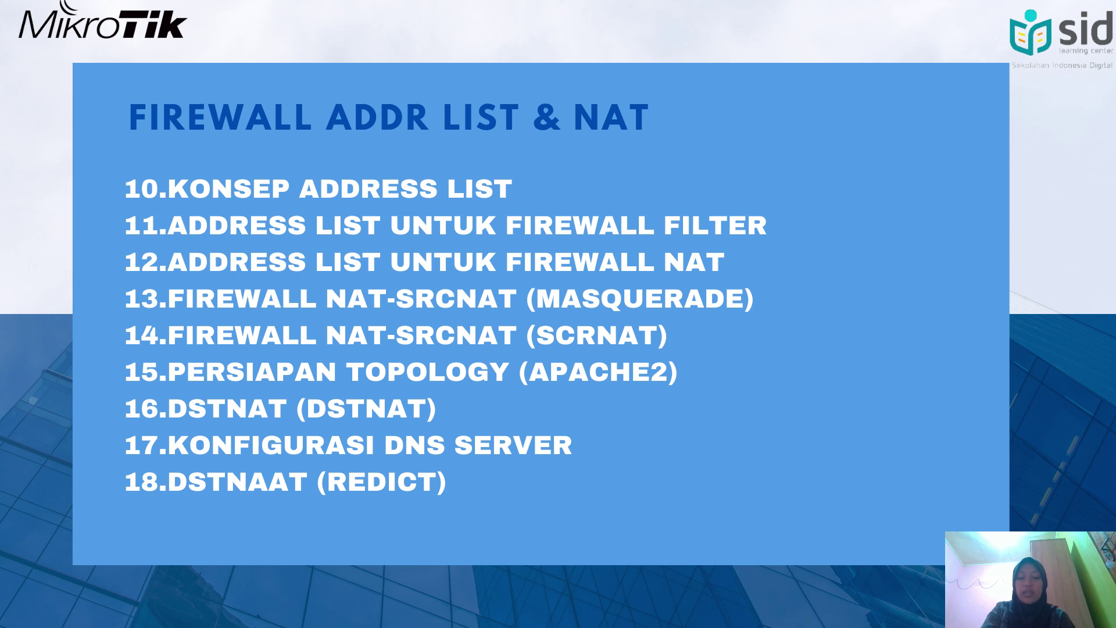
pyautogui.press('Right')
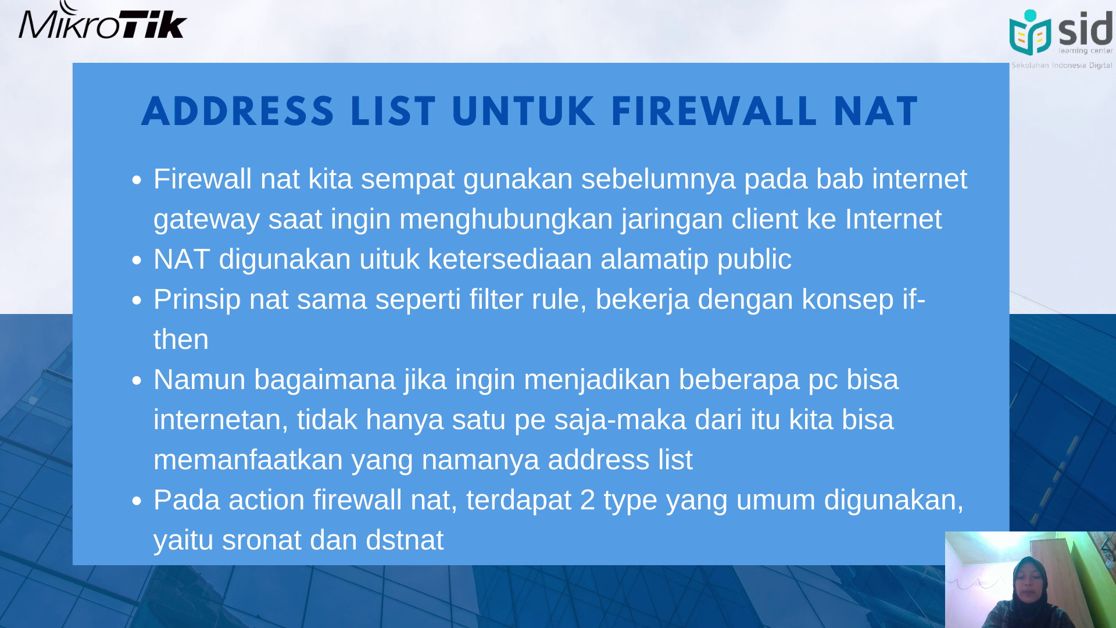
pyautogui.press('Right')
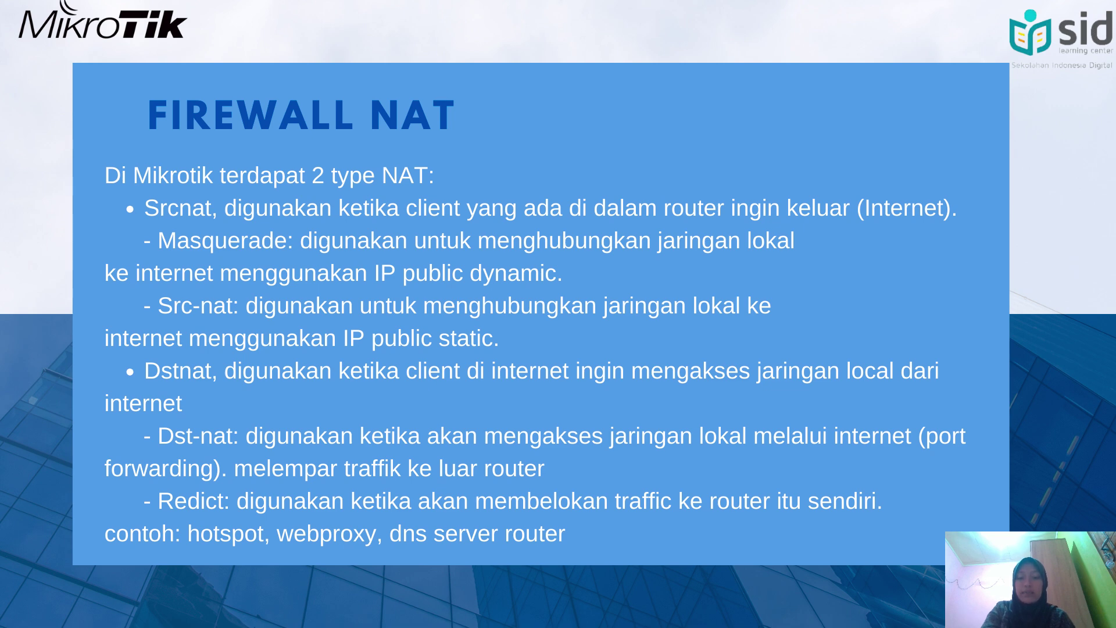
# Step: Switch to WinBox and add a firewall address list entry named vpc1-4 covering 192.168.99.31-192.168.99.34
pyautogui.hotkey('alt', 'Tab')
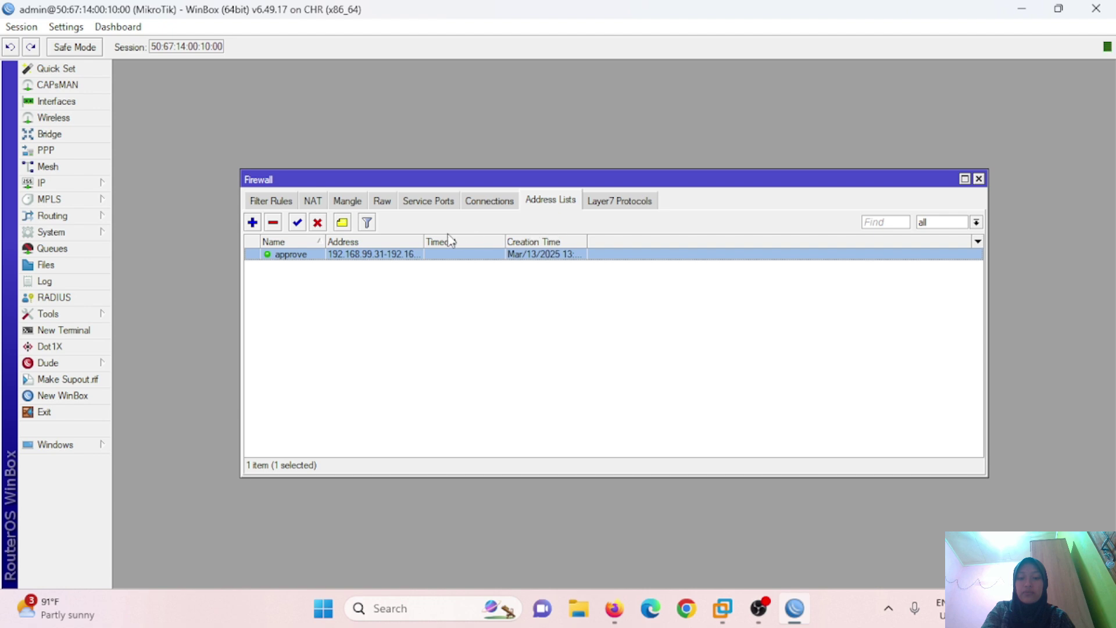
pyautogui.click(253, 222)
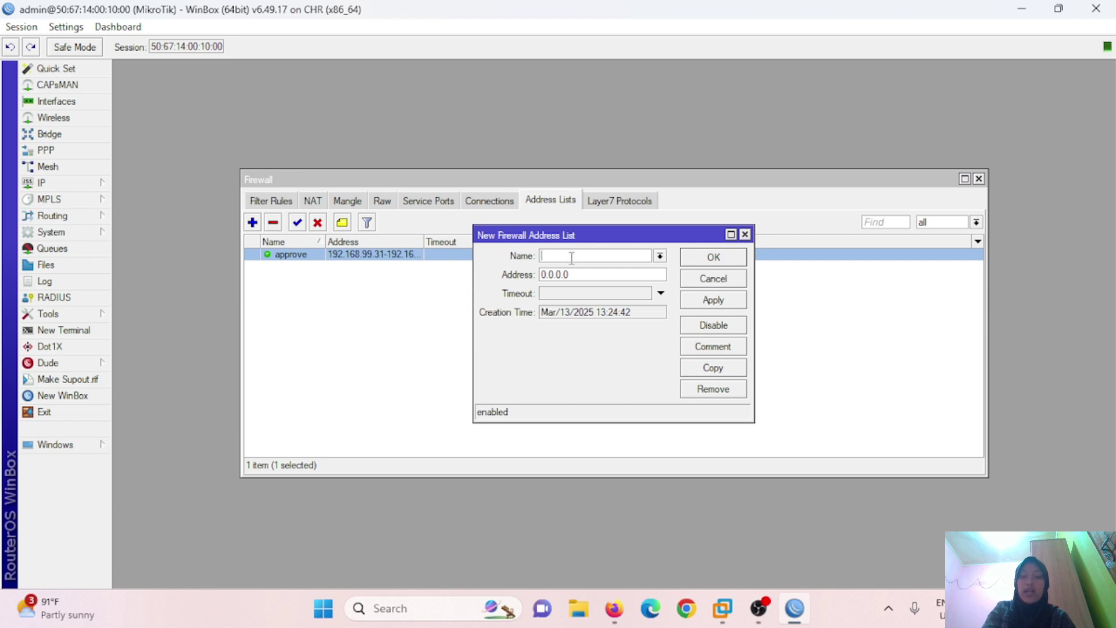
pyautogui.write('vpc1-4')
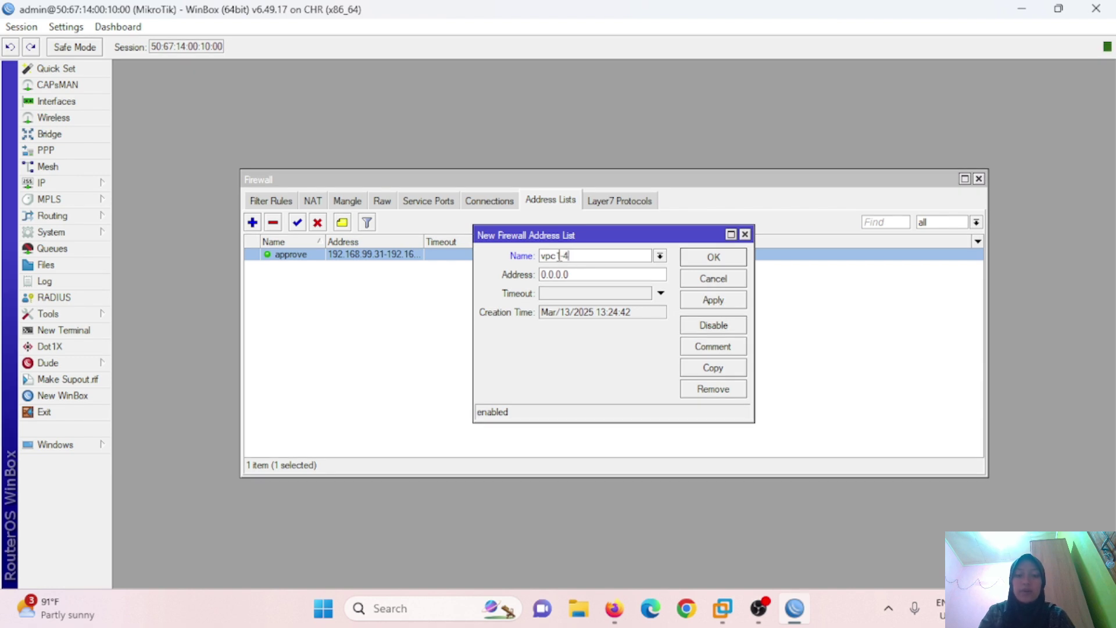
pyautogui.click(560, 256)
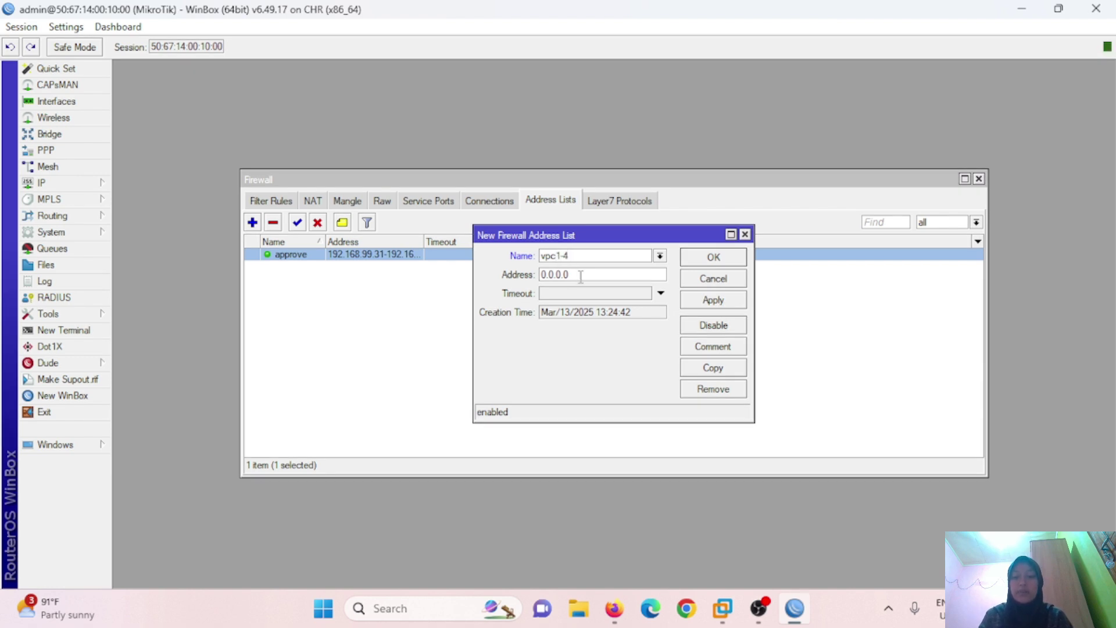
pyautogui.doubleClick(562, 276)
pyautogui.write('192')
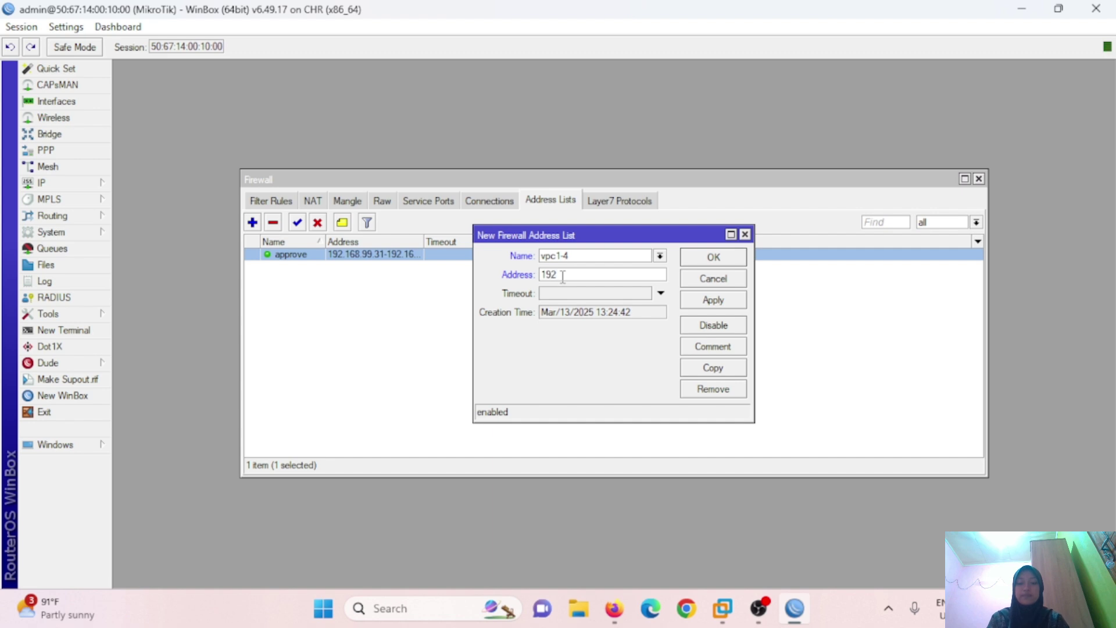
pyautogui.write('.168.99.31')
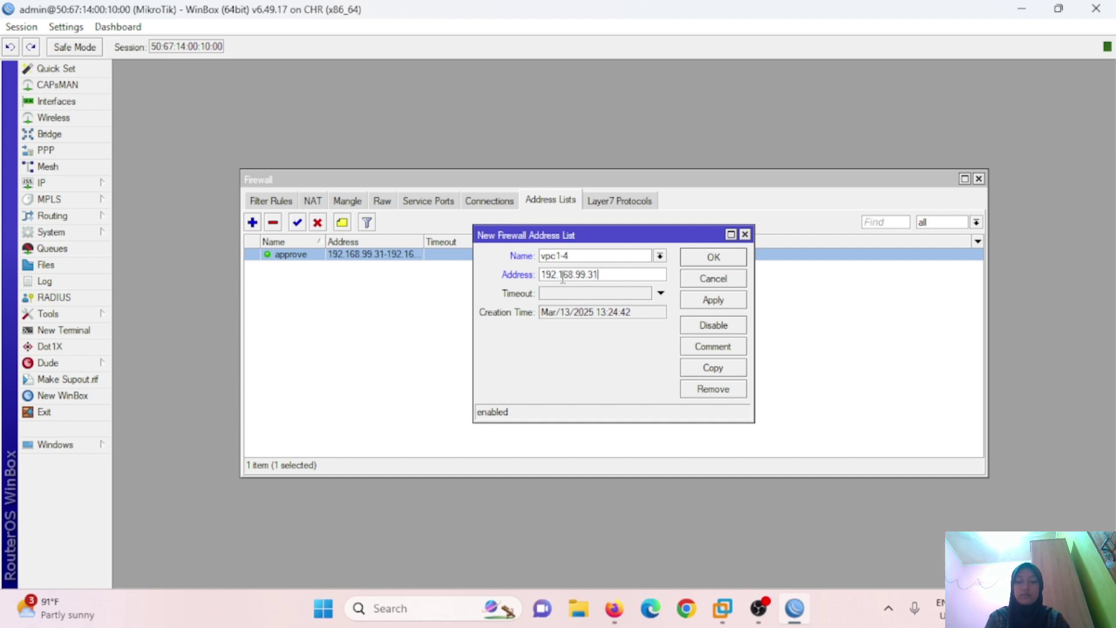
pyautogui.write('-192.168.99')
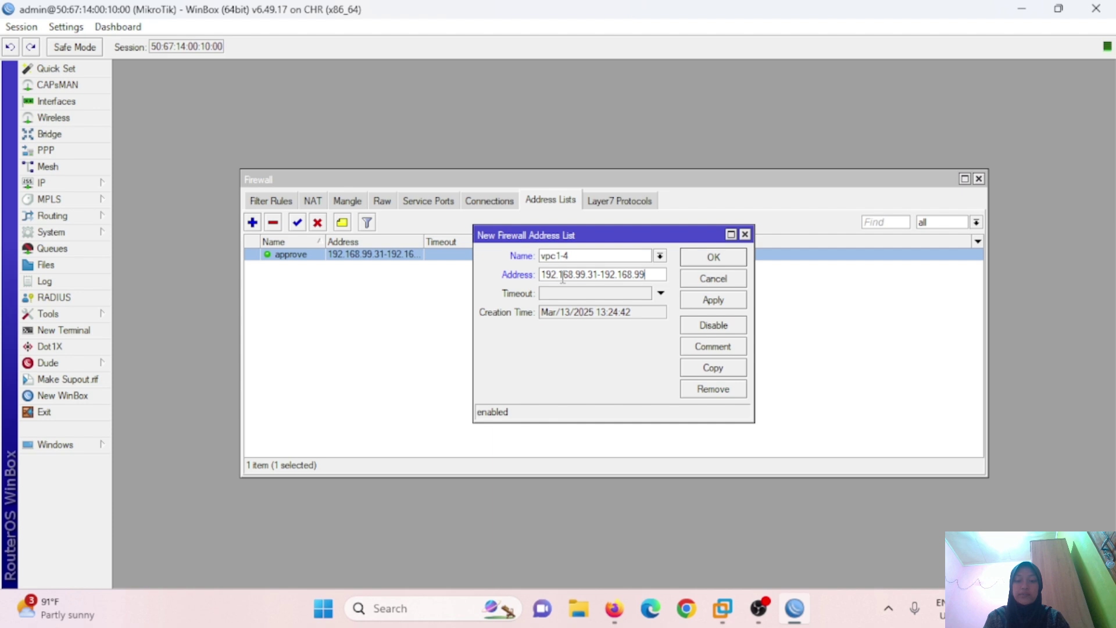
pyautogui.write('.34')
pyautogui.click(714, 300)
pyautogui.click(716, 259)
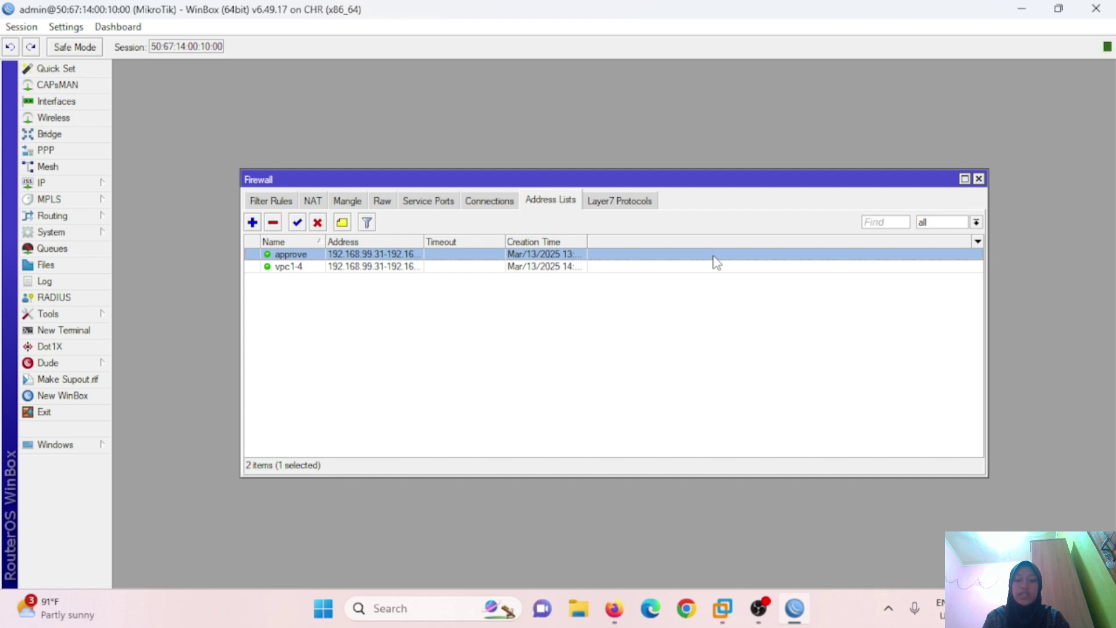
# Step: Restrict the srcnat masquerade rule on ether1 to the source address list vpc1-4
pyautogui.click(313, 200)
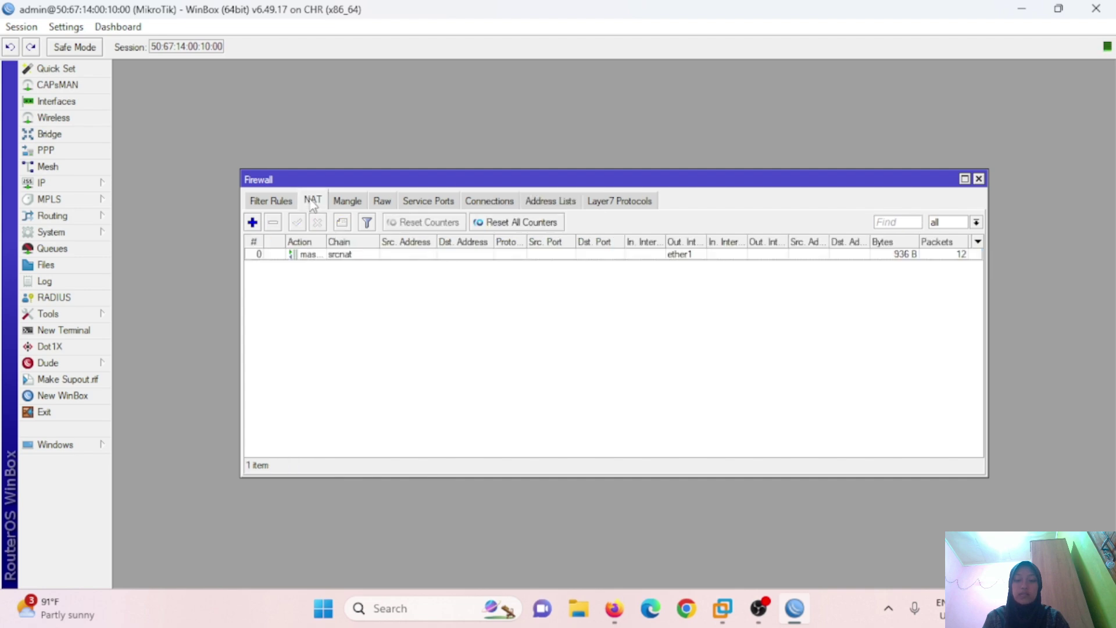
pyautogui.doubleClick(330, 256)
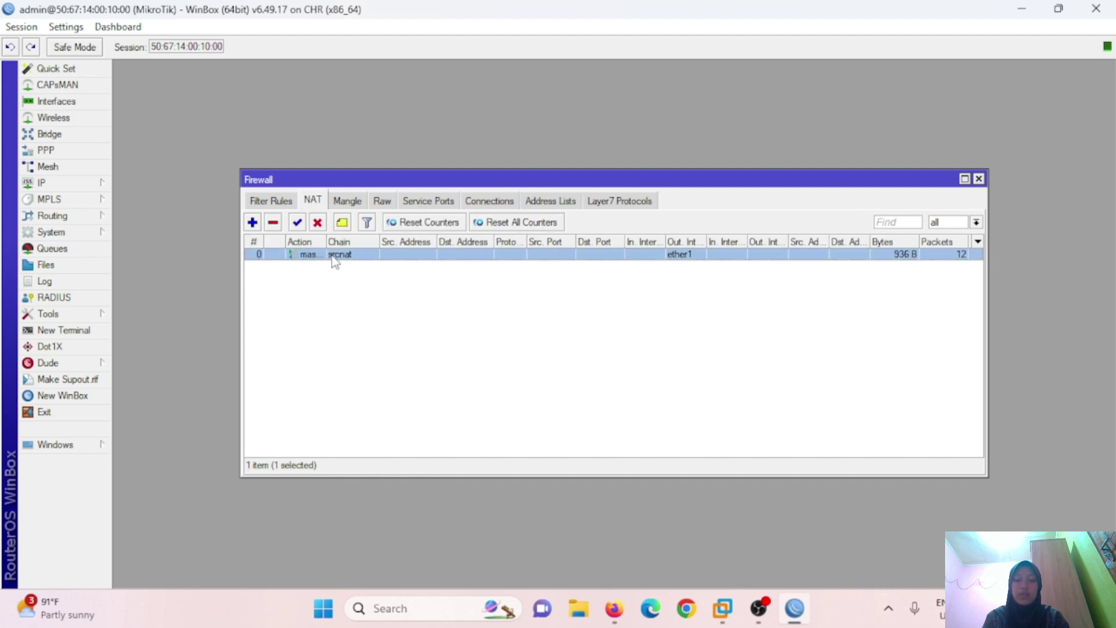
pyautogui.click(535, 157)
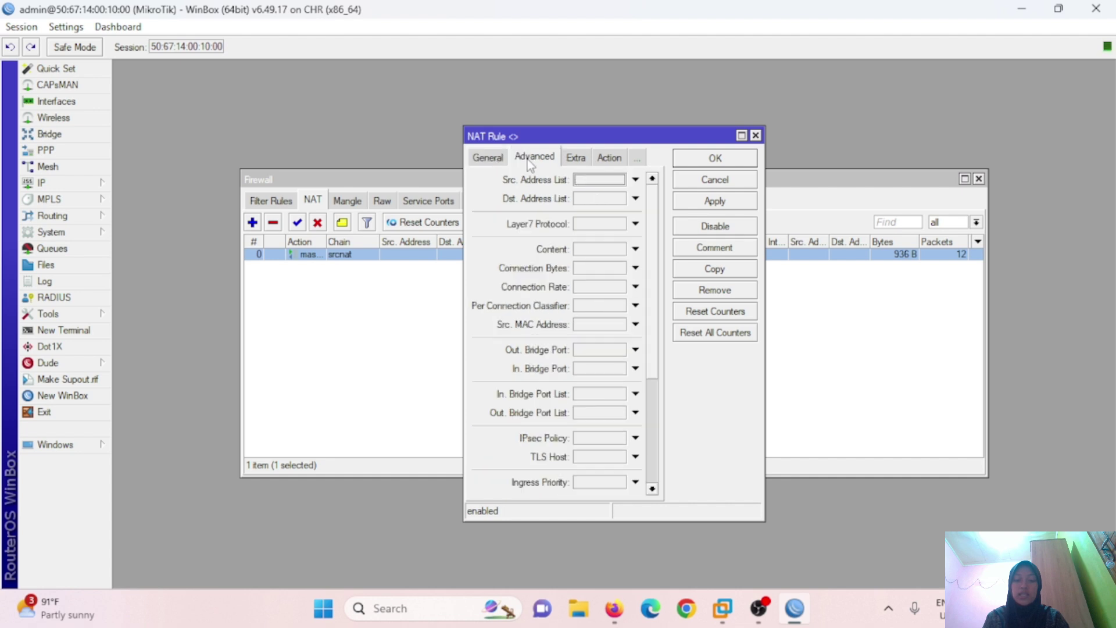
pyautogui.click(643, 180)
pyautogui.click(638, 180)
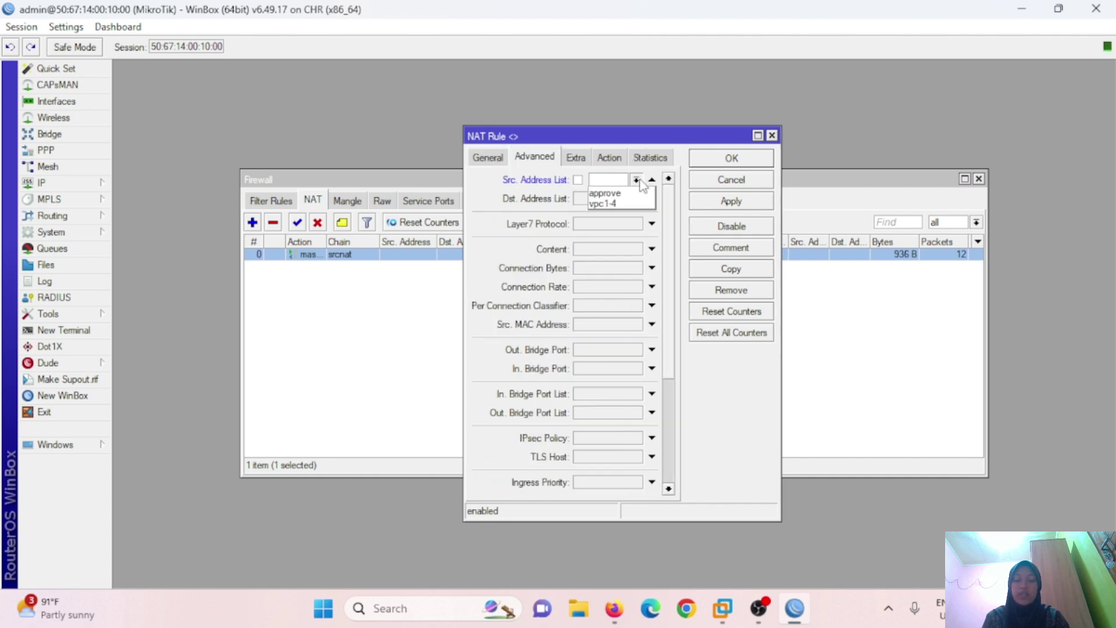
pyautogui.click(608, 203)
pyautogui.click(608, 158)
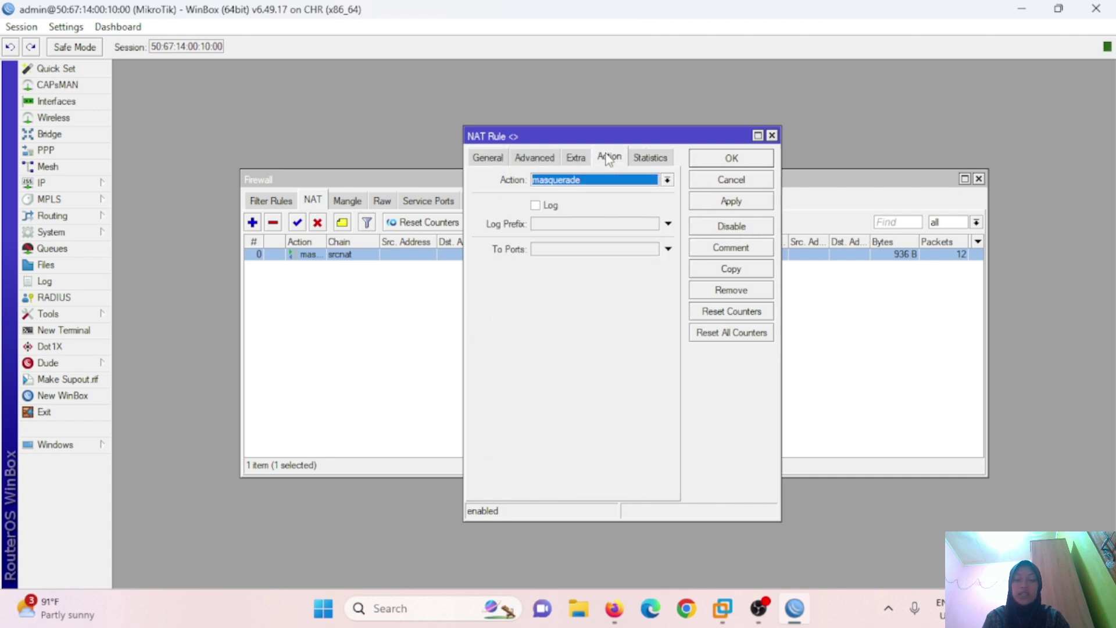
pyautogui.click(737, 160)
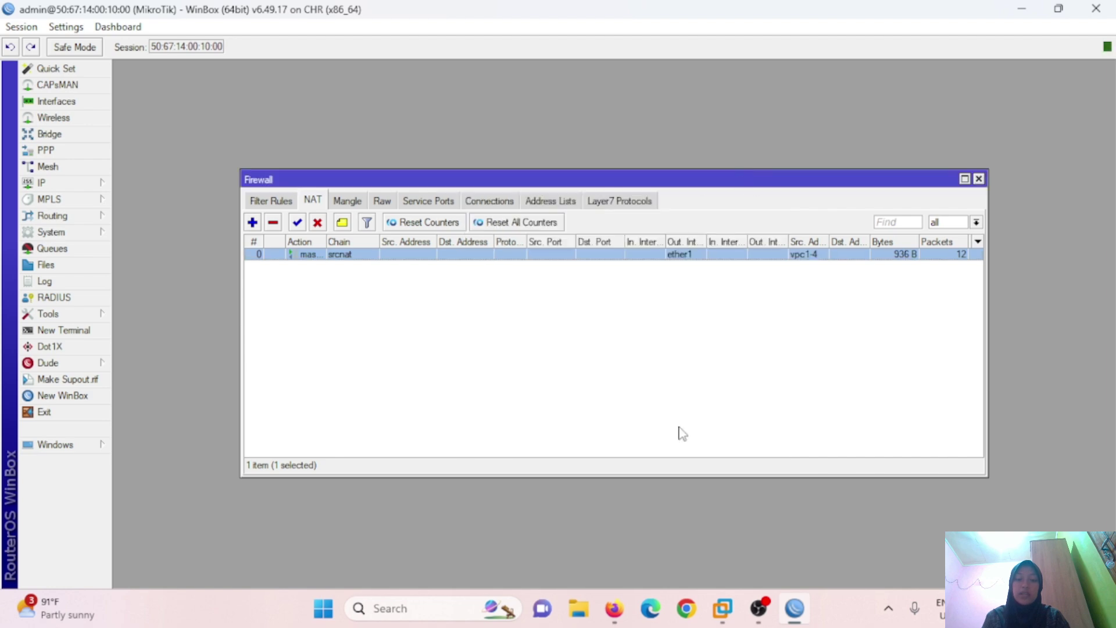
# Step: Switch to the PNETLab topology and ping 8.8.8.8 from VPC1
pyautogui.click(615, 608)
pyautogui.click(201, 335)
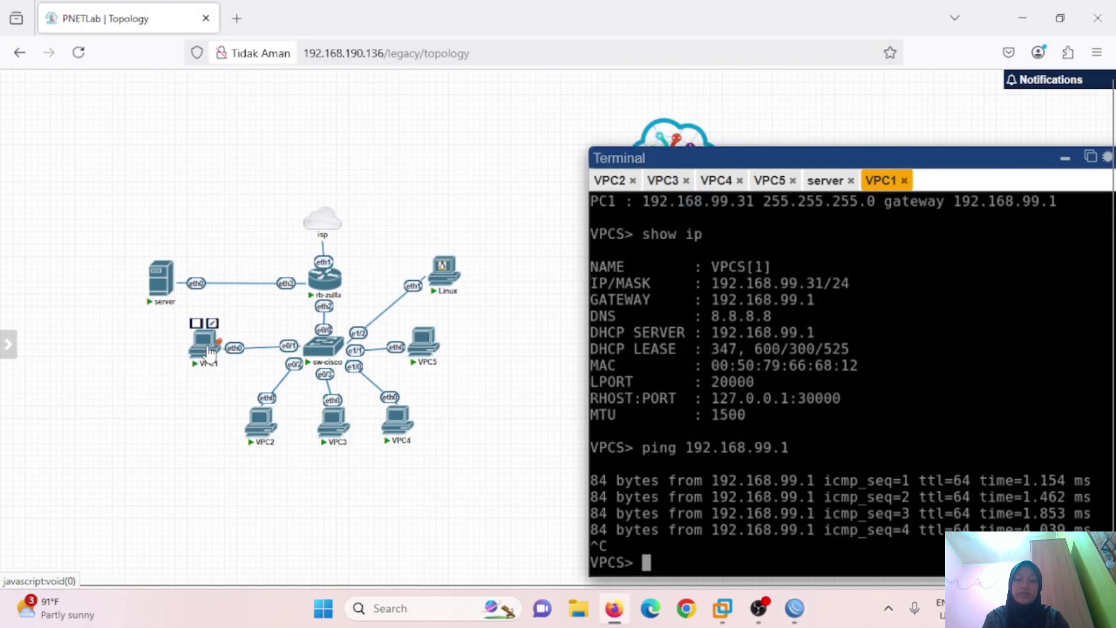
pyautogui.write('ping 8.8.8.8')
pyautogui.press('Return')
pyautogui.hotkey('ctrl', 'c')
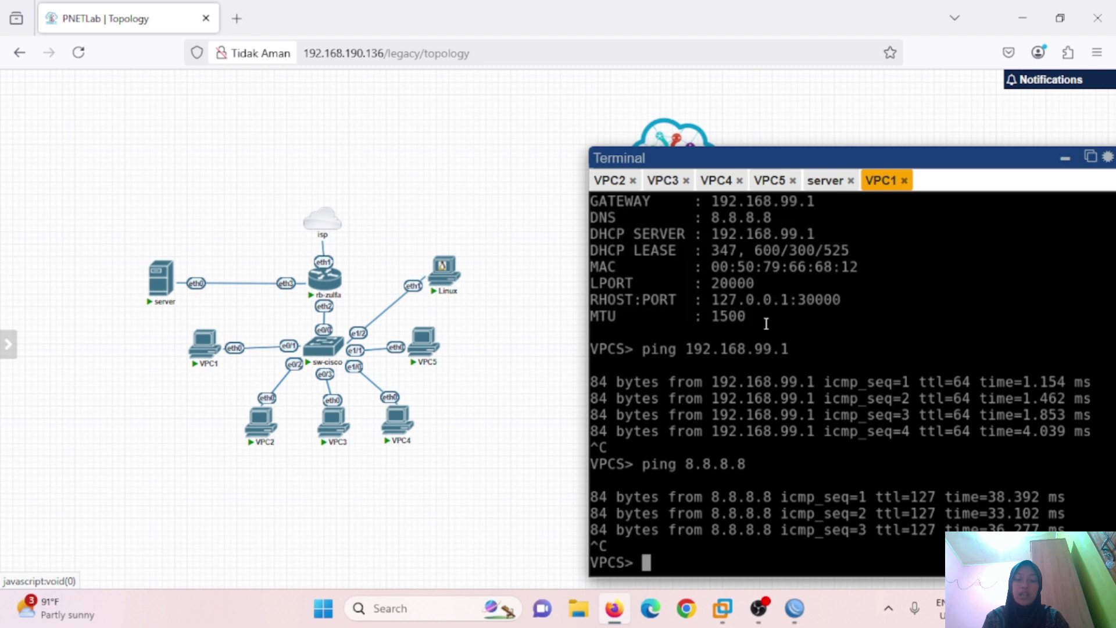
# Step: Ping 8.8.8.8 from VPC5
pyautogui.click(769, 181)
pyautogui.write('ping 8.8.8.8')
pyautogui.press('Return')
pyautogui.hotkey('ctrl', 'c')
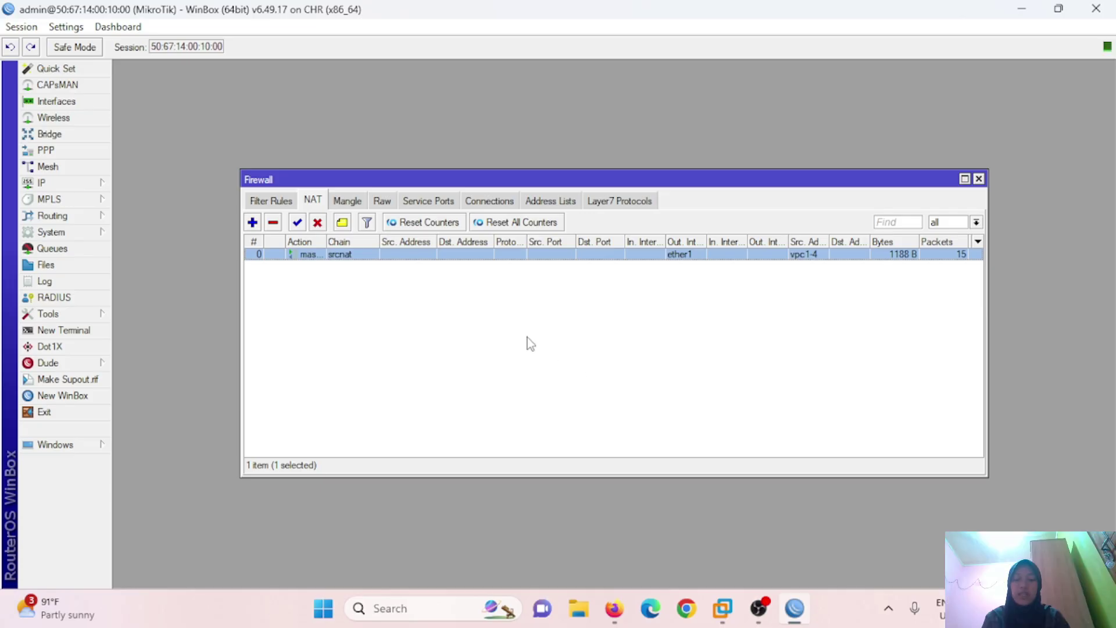
# Step: Switch to WinBox and examine the srcnat rule's general settings, its available chains and its available NAT actions
pyautogui.doubleClick(342, 254)
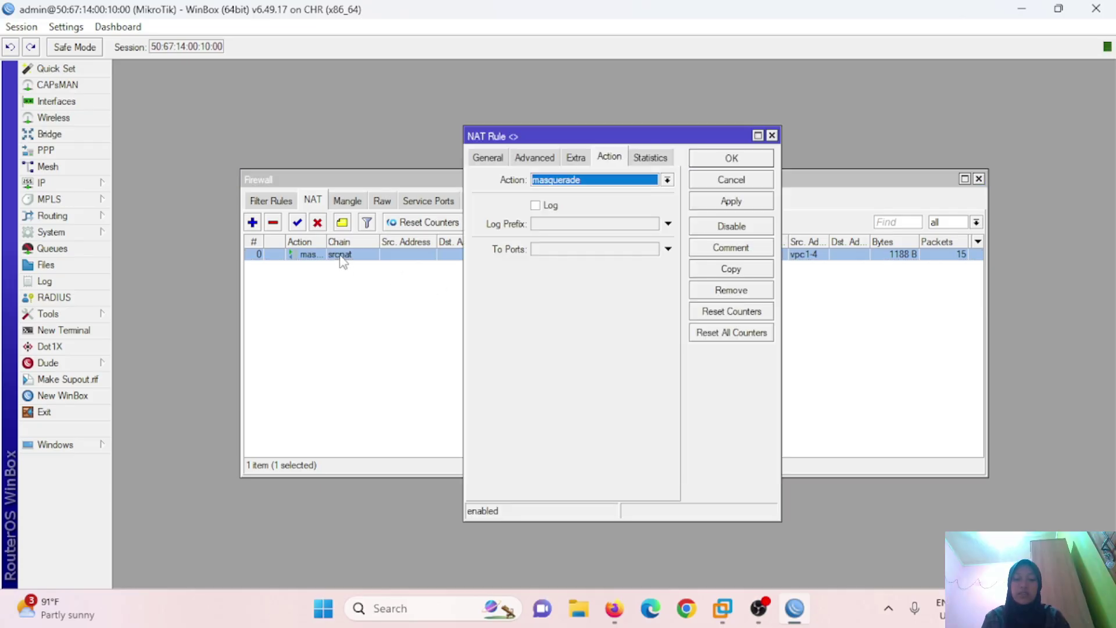
pyautogui.click(476, 163)
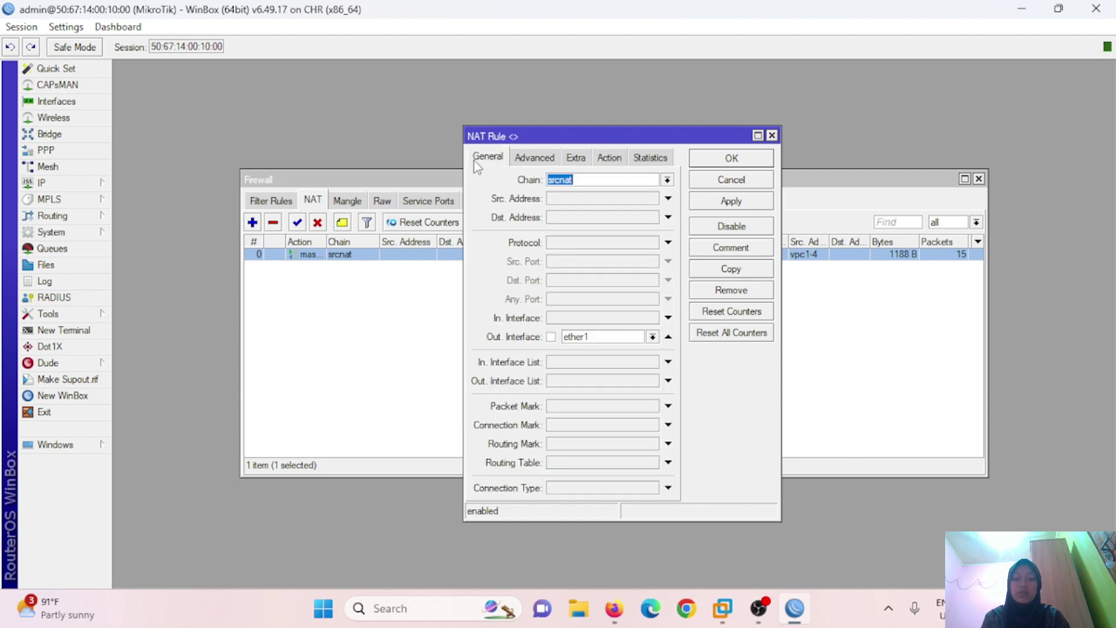
pyautogui.click(609, 158)
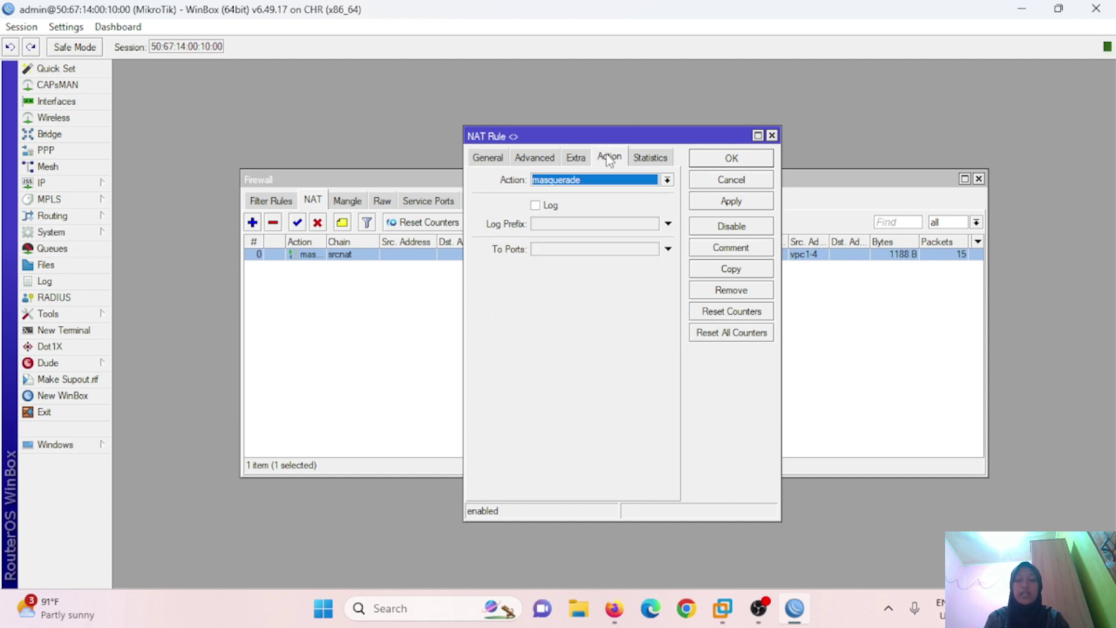
pyautogui.click(495, 166)
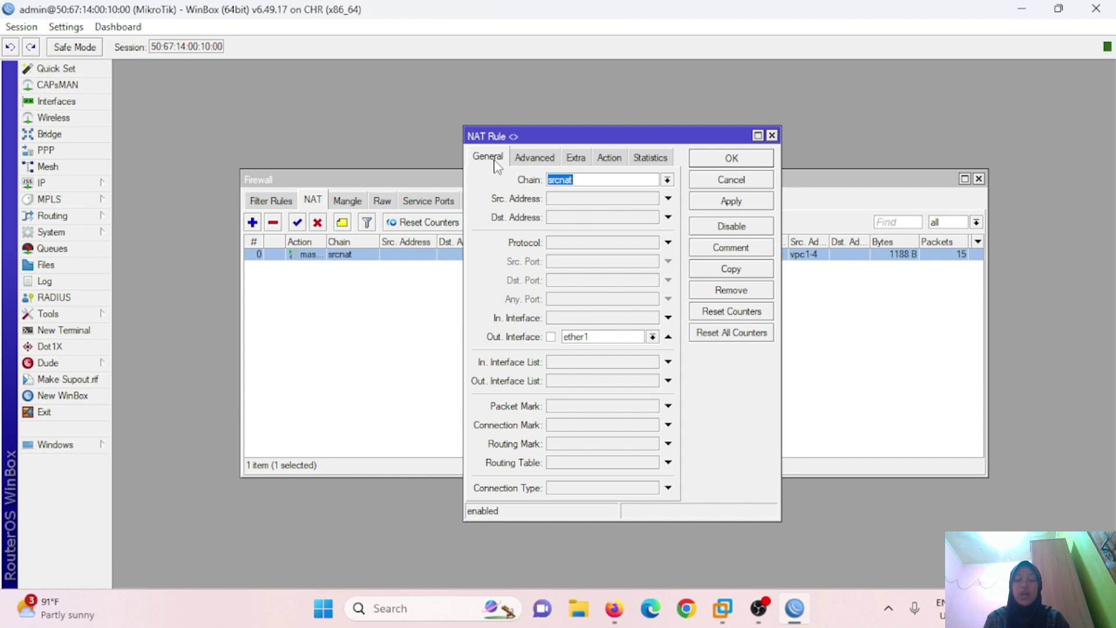
pyautogui.click(668, 182)
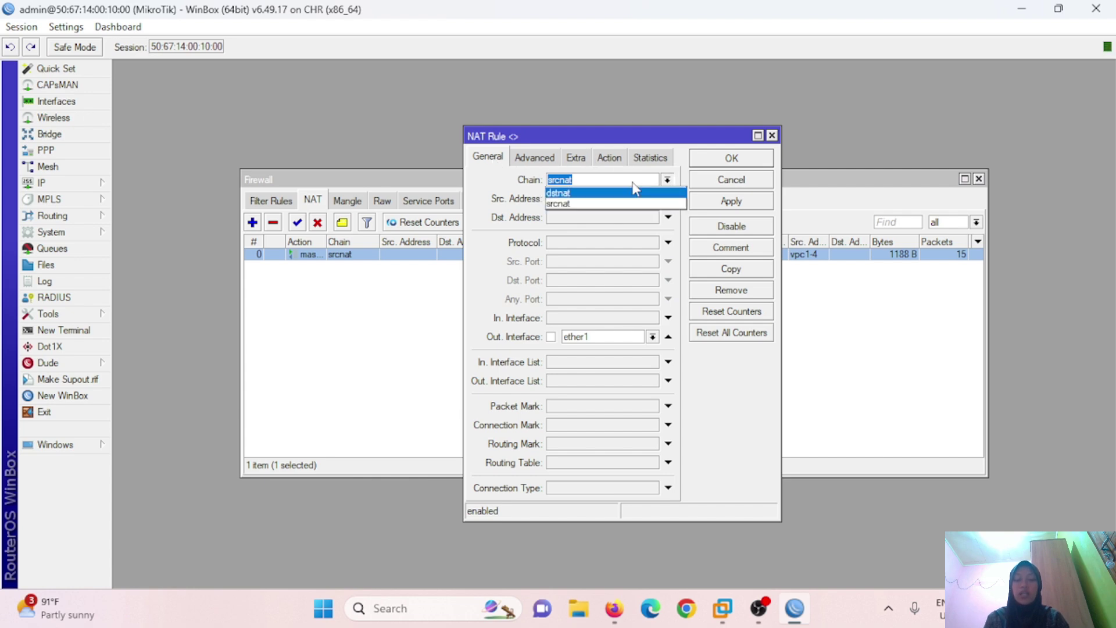
pyautogui.click(613, 161)
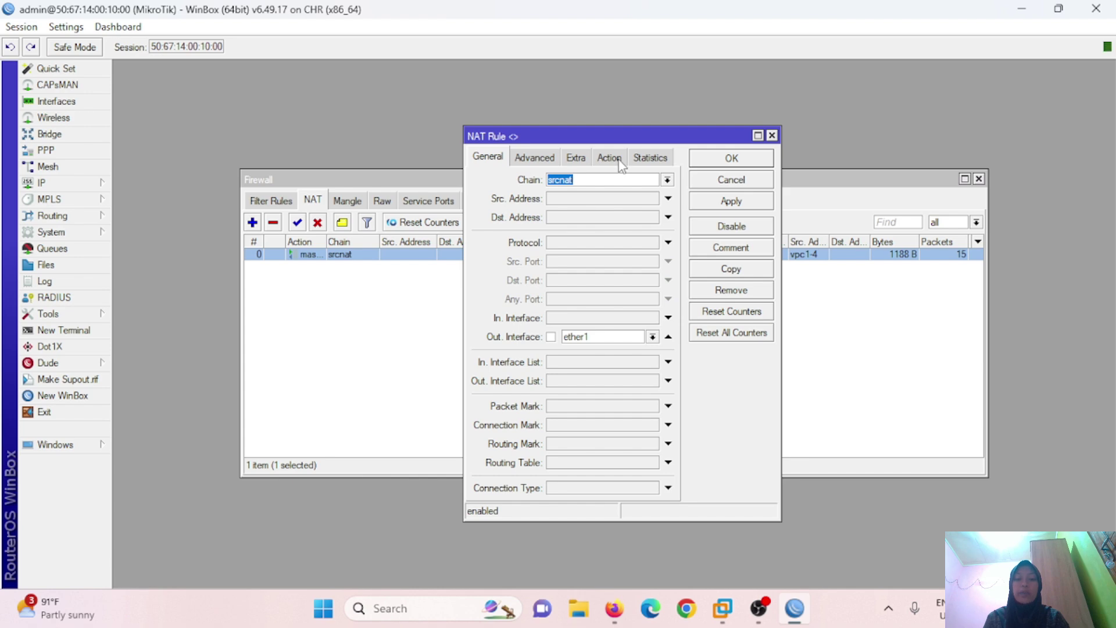
pyautogui.click(620, 161)
pyautogui.click(668, 180)
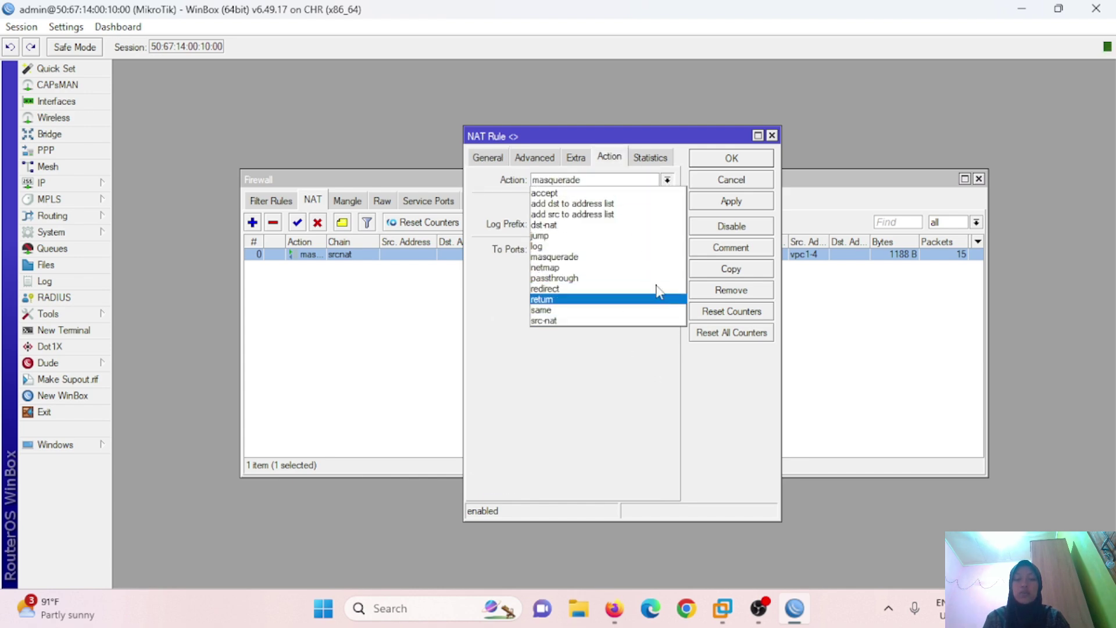
pyautogui.click(612, 430)
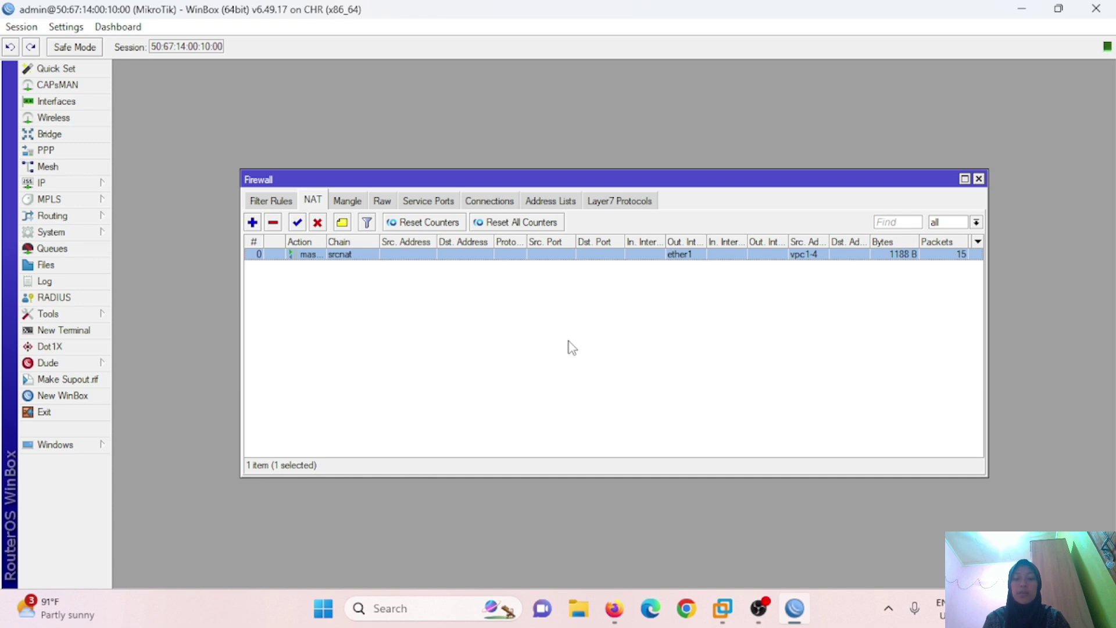
# Step: Change the action of the srcnat rule on ether1 to src-nat
pyautogui.doubleClick(372, 257)
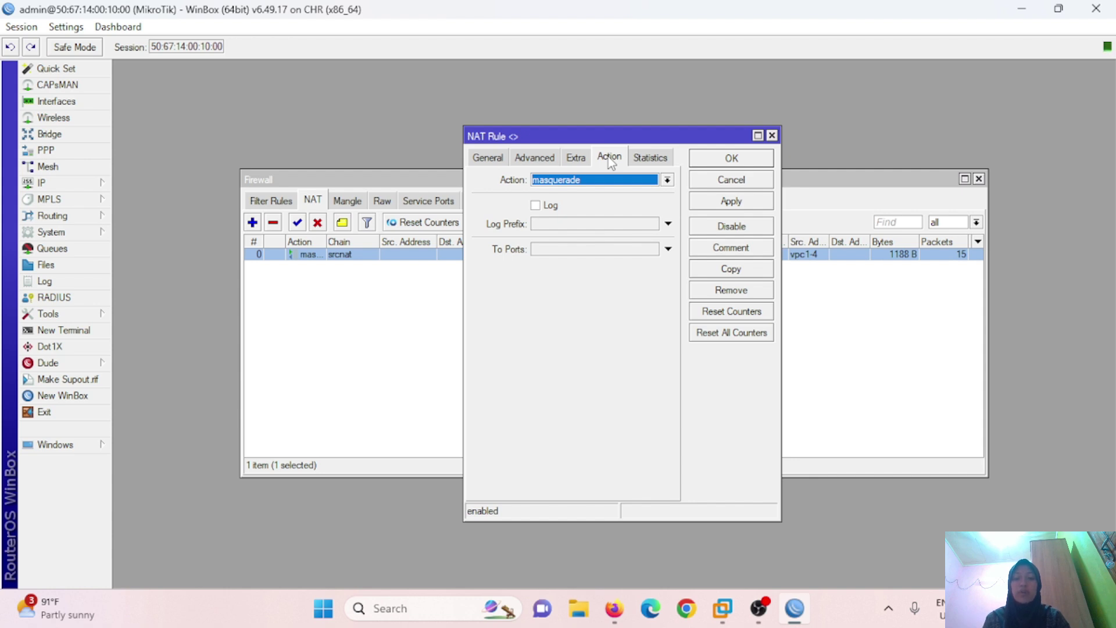
pyautogui.click(479, 158)
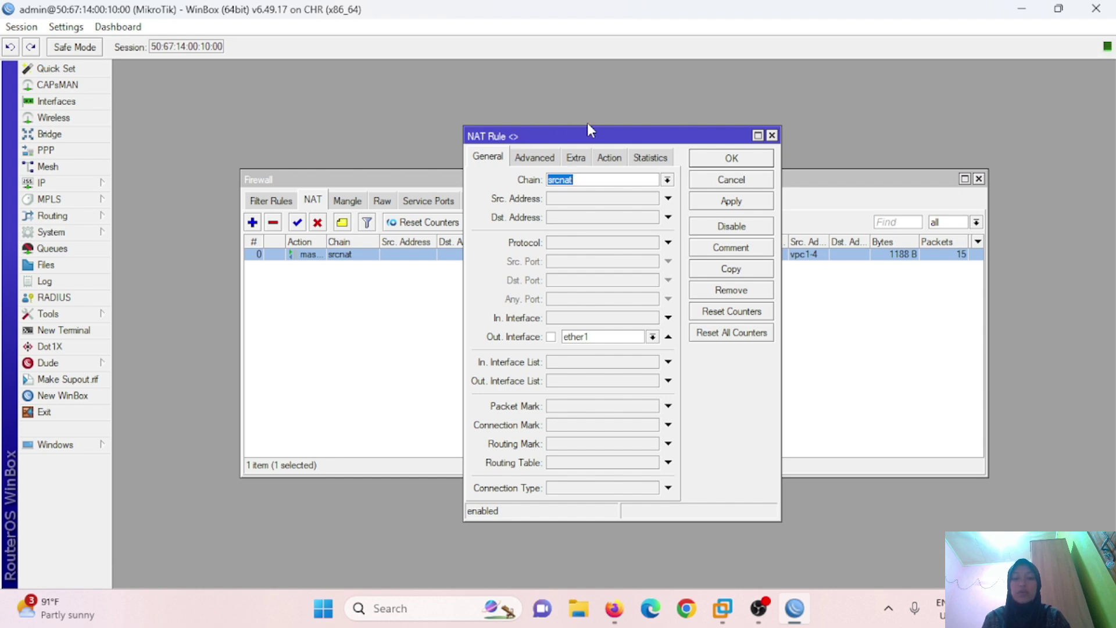
pyautogui.click(610, 159)
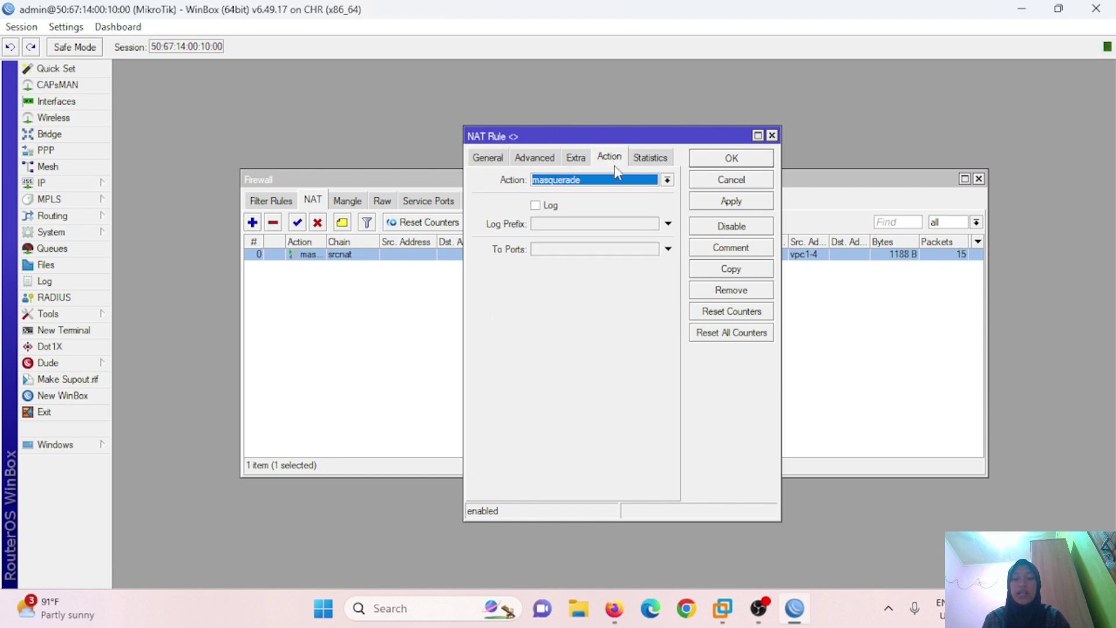
pyautogui.click(668, 180)
pyautogui.click(597, 321)
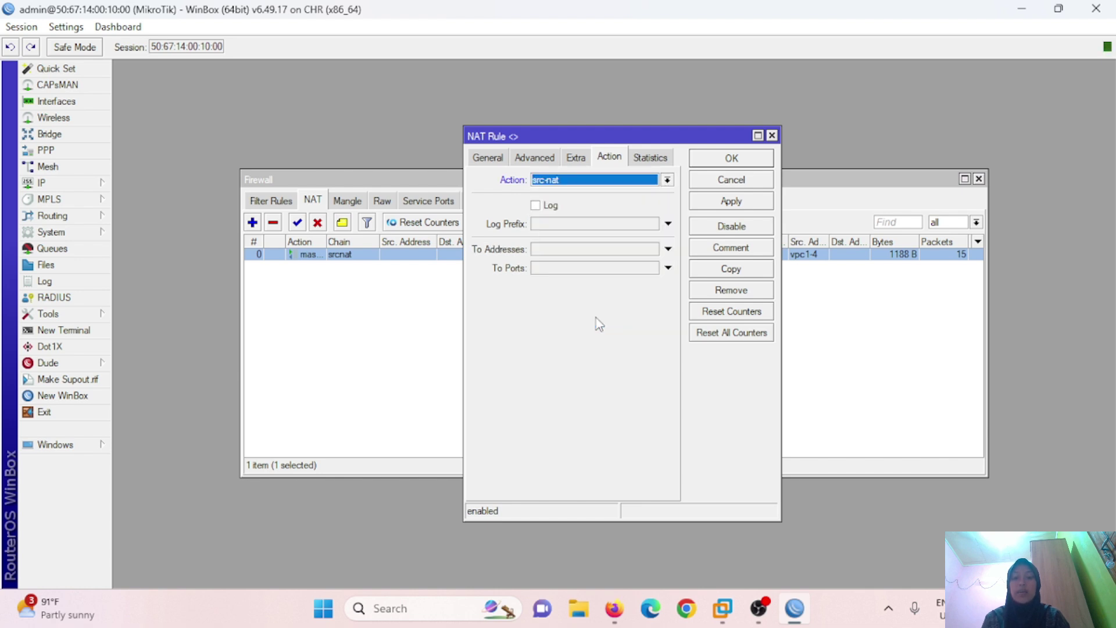
# Step: Add the IP address 192.168.88.137/24 to interface ether1
pyautogui.click(42, 183)
pyautogui.click(142, 205)
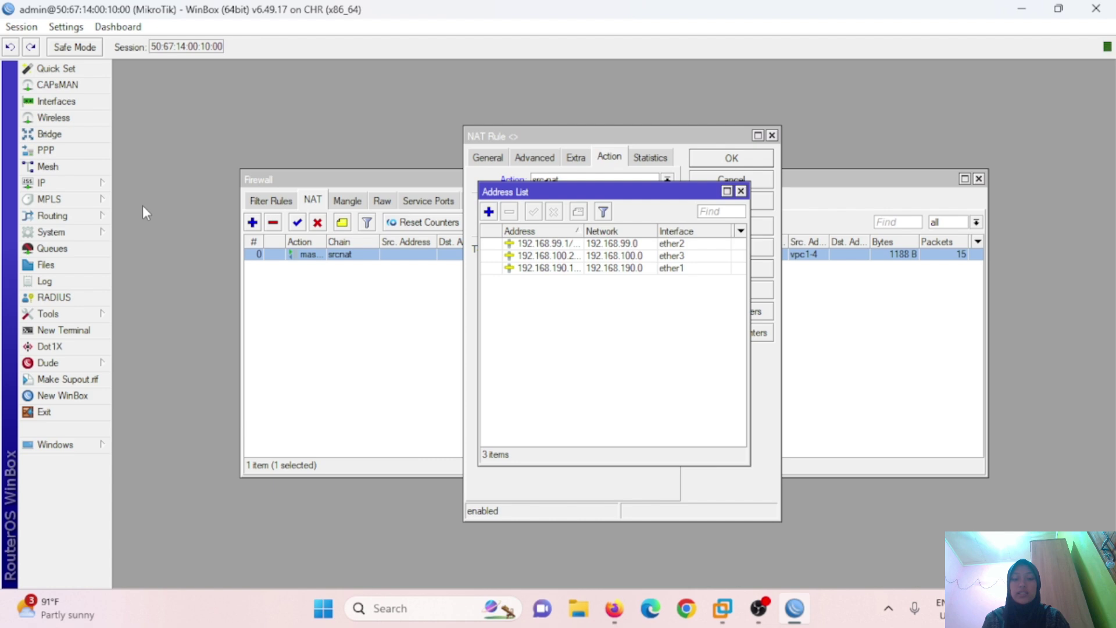
pyautogui.click(488, 211)
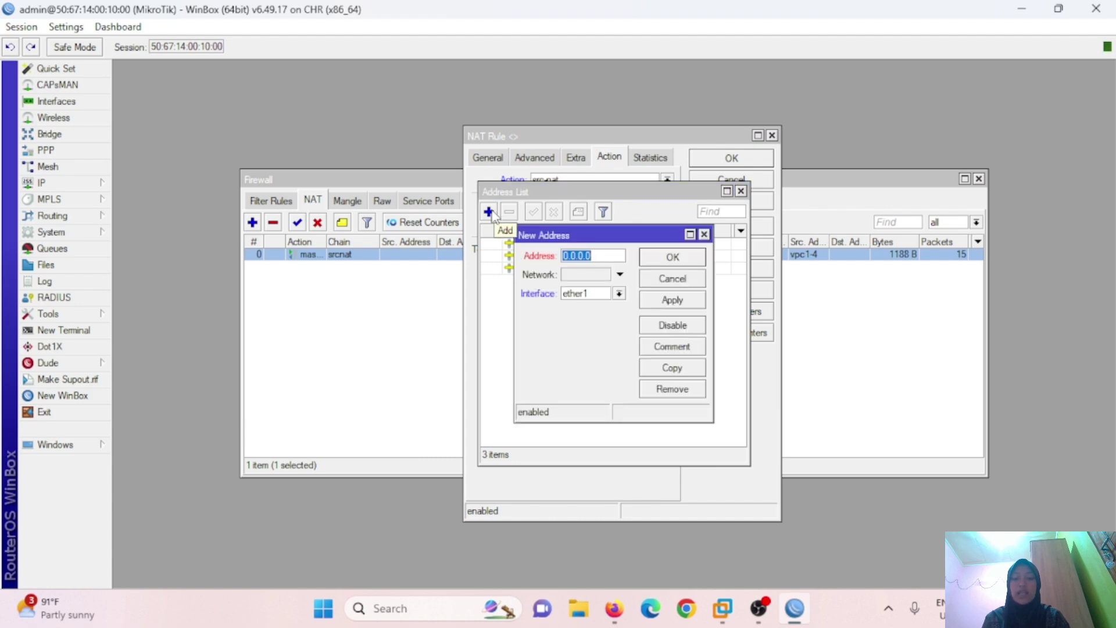
pyautogui.write('192.168.88.137/24')
pyautogui.click(673, 299)
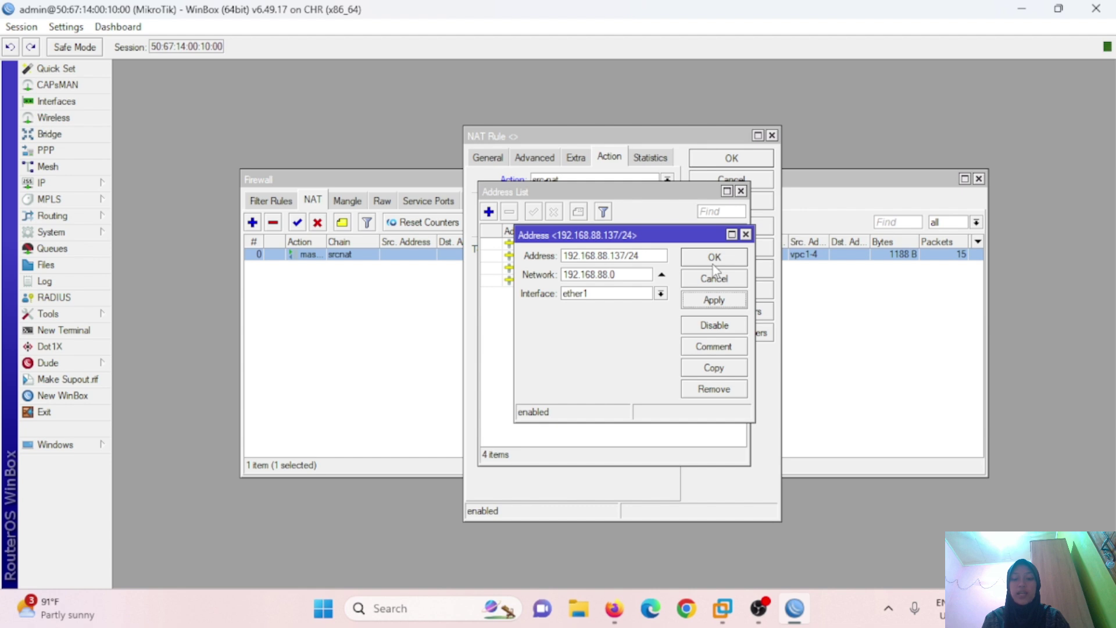
# Step: Copy the new ether1 address to add 192.168.88.138/24 and 192.168.88.139/24, and close the address list
pyautogui.click(714, 367)
pyautogui.press('BackSpace')
pyautogui.write('8')
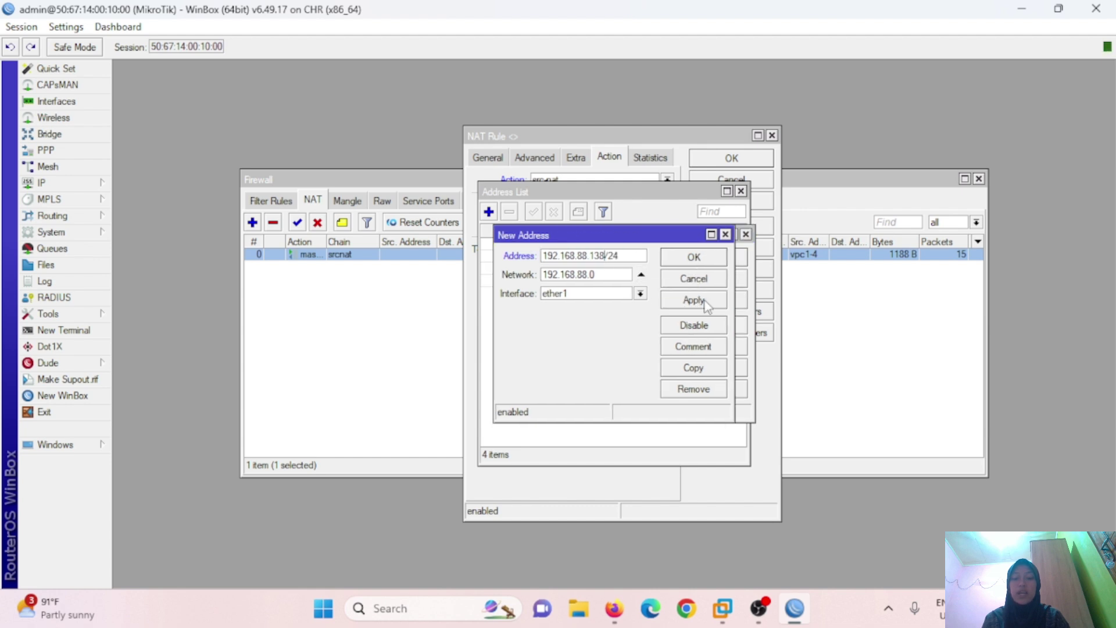
pyautogui.click(694, 300)
pyautogui.click(694, 367)
pyautogui.click(633, 273)
pyautogui.press('BackSpace')
pyautogui.write('92.168.88.139/24')
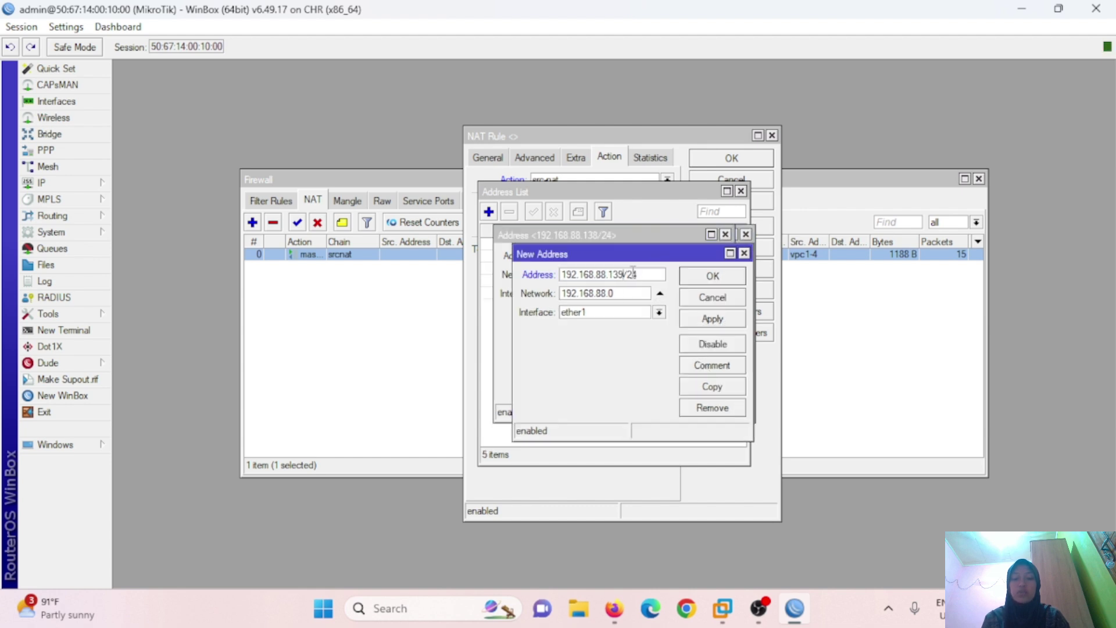
pyautogui.click(713, 276)
pyautogui.click(694, 257)
pyautogui.click(725, 259)
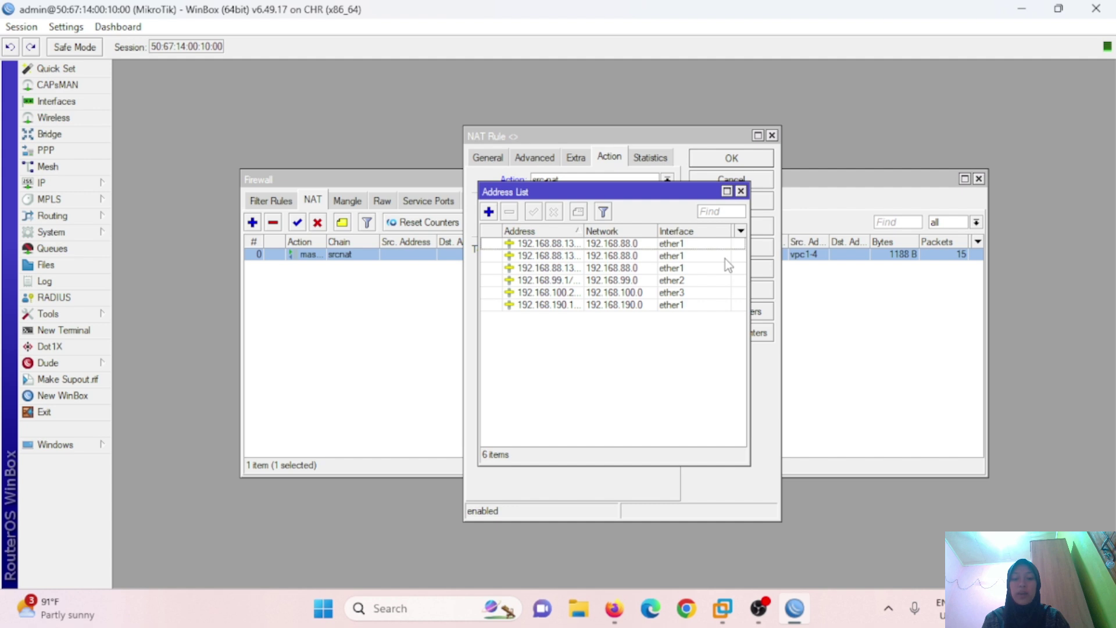
pyautogui.click(741, 192)
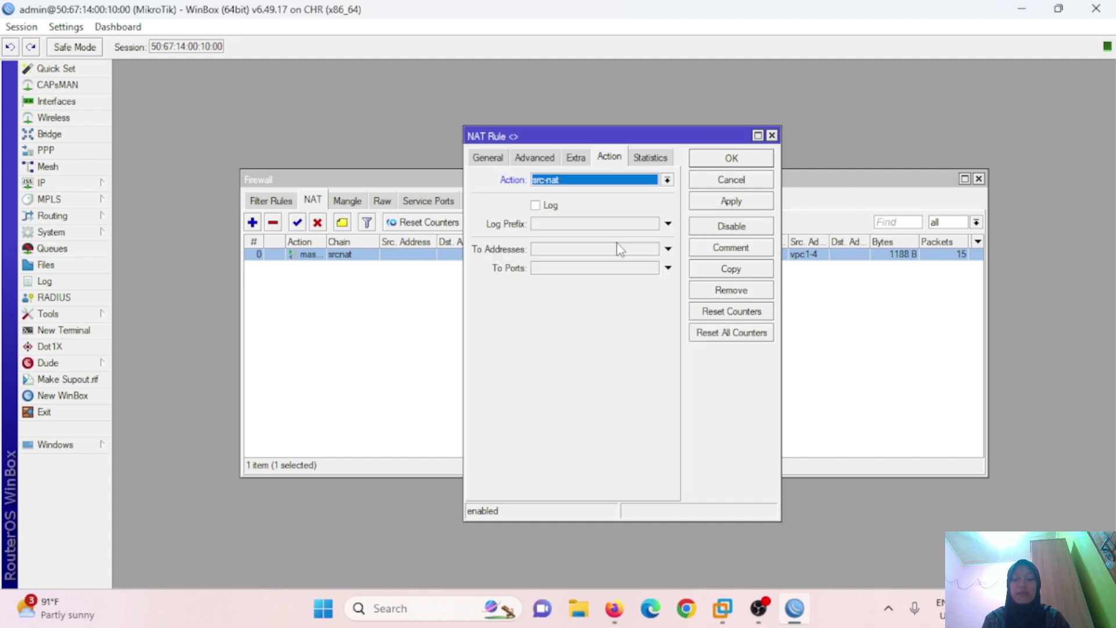
# Step: Set the src-nat rule's translation address to 192.168.88.138 and save the rule
pyautogui.click(617, 249)
pyautogui.write('192.168')
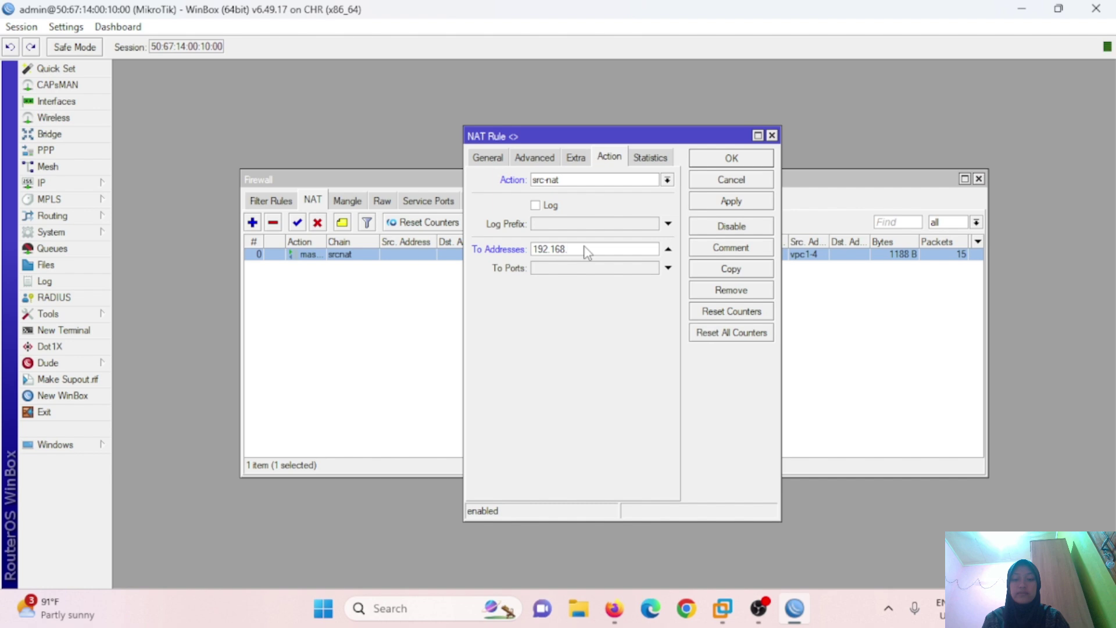
pyautogui.write('.88.138')
pyautogui.click(743, 155)
# Step: Switch to the PNETLab topology and ping 8.8.8.8 from VPC2
pyautogui.hotkey('alt', 'Tab')
pyautogui.write('8.8')
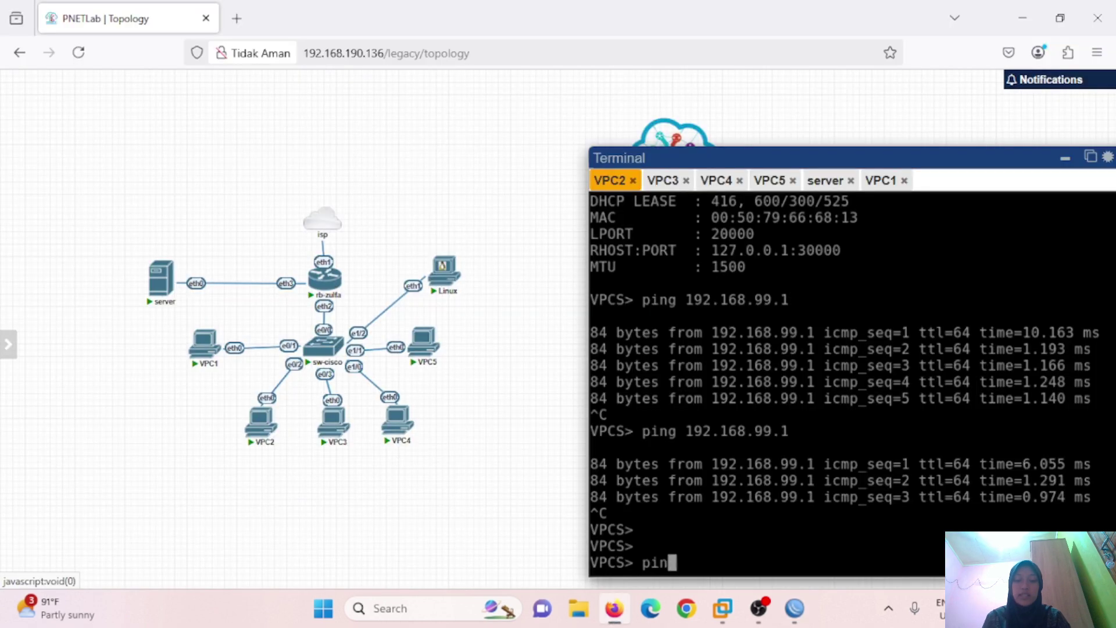
pyautogui.press('BackSpace')
pyautogui.press('BackSpace')
pyautogui.press('BackSpace')
pyautogui.write('8.8.8.8')
pyautogui.press('Return')
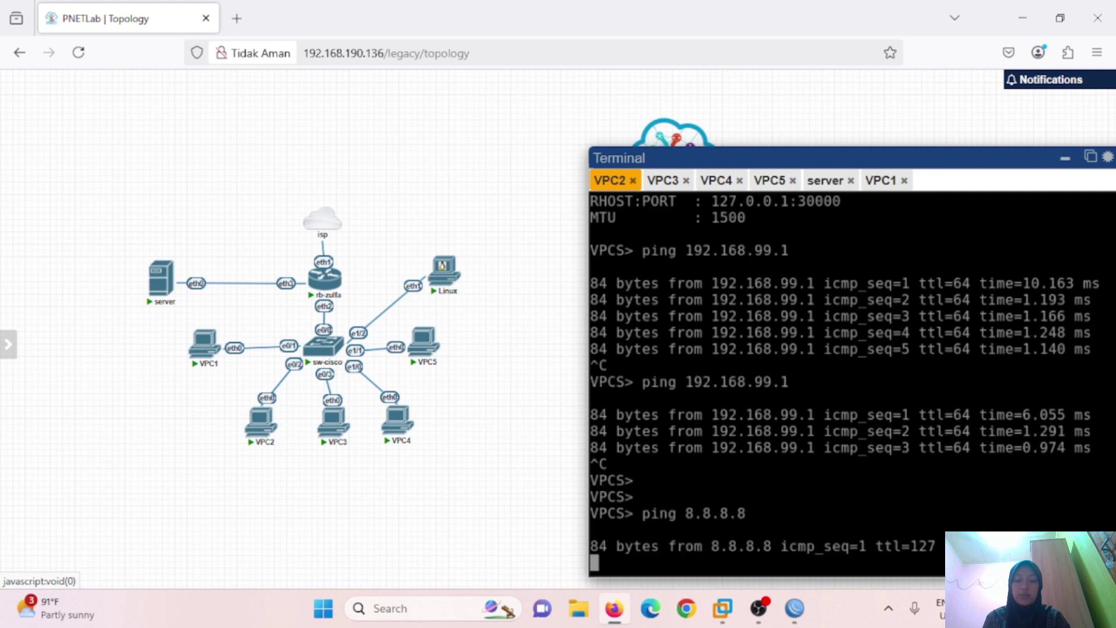
pyautogui.hotkey('ctrl', 'c')
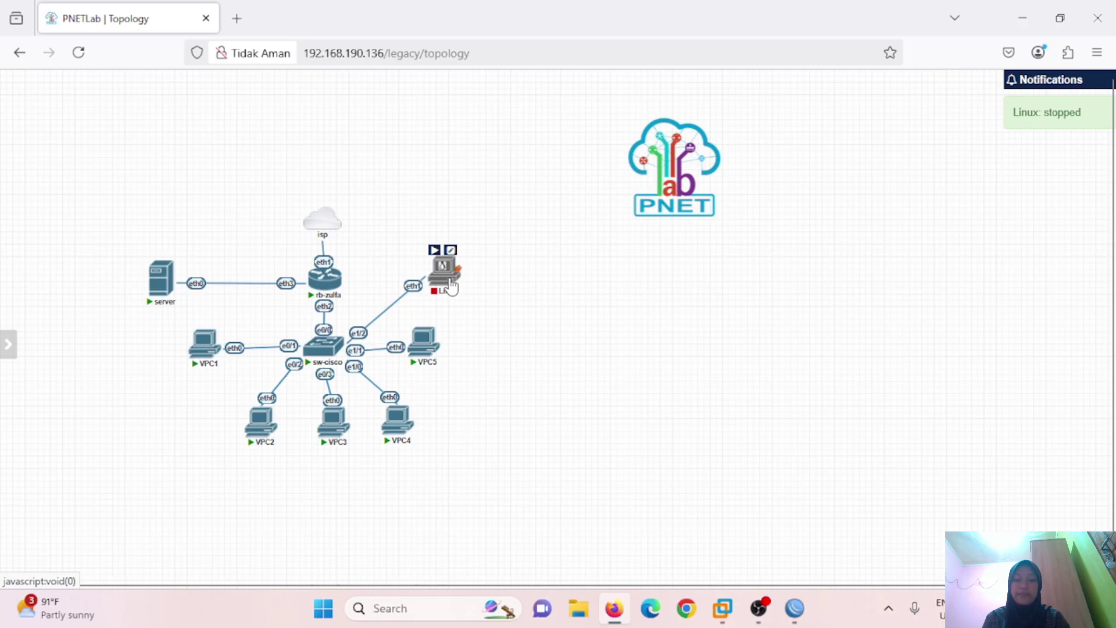
# Step: Delete the stopped Linux node from the topology
pyautogui.rightClick(445, 269)
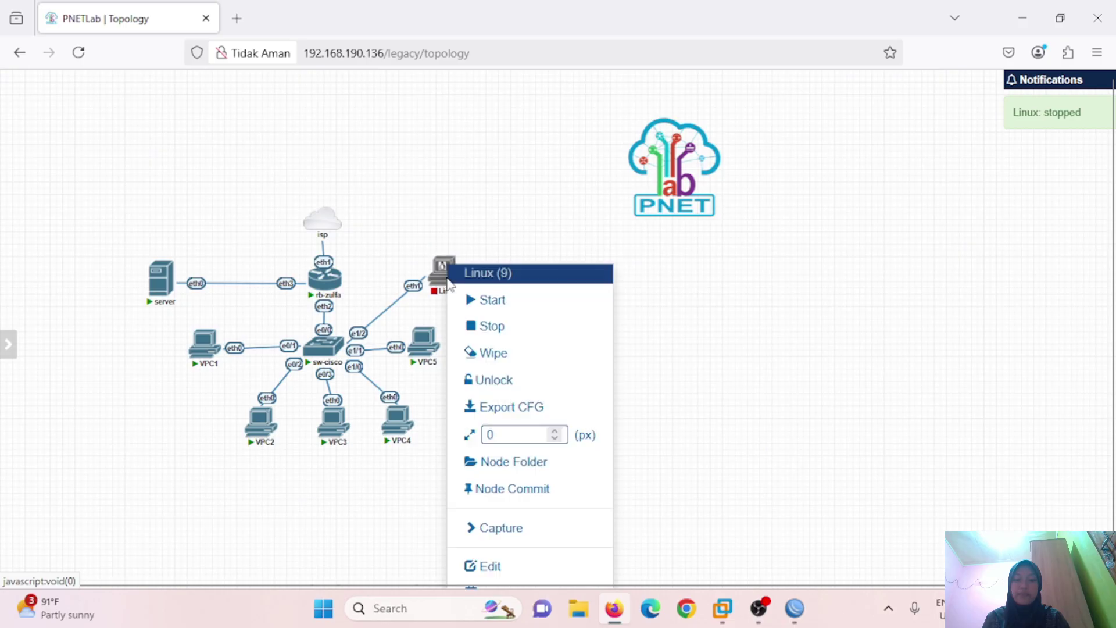
pyautogui.scroll(-1, 512, 442)
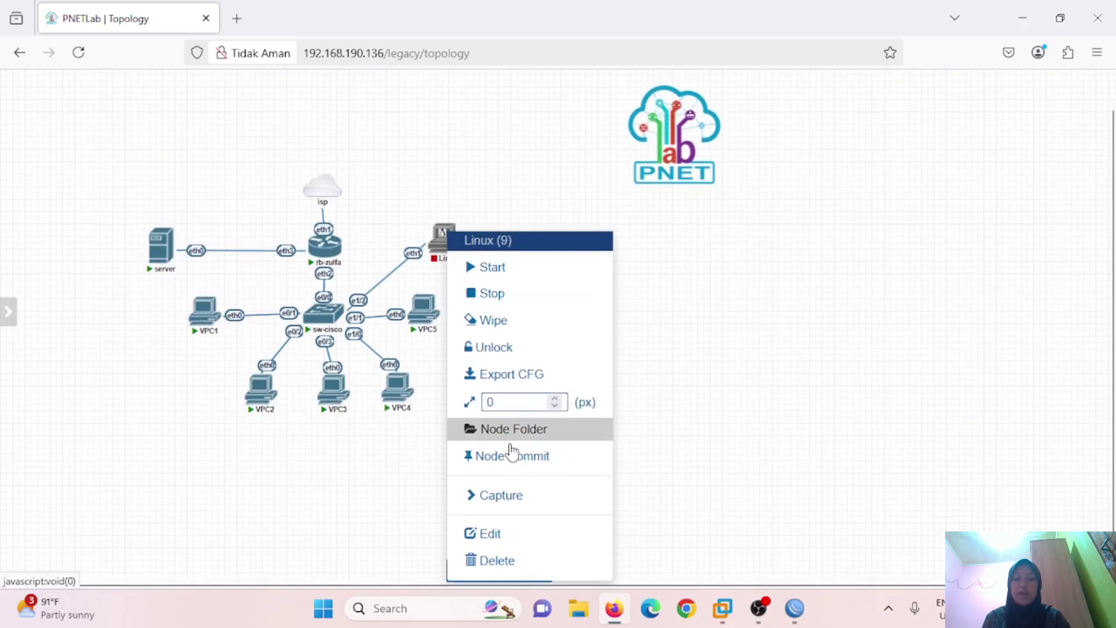
pyautogui.click(497, 563)
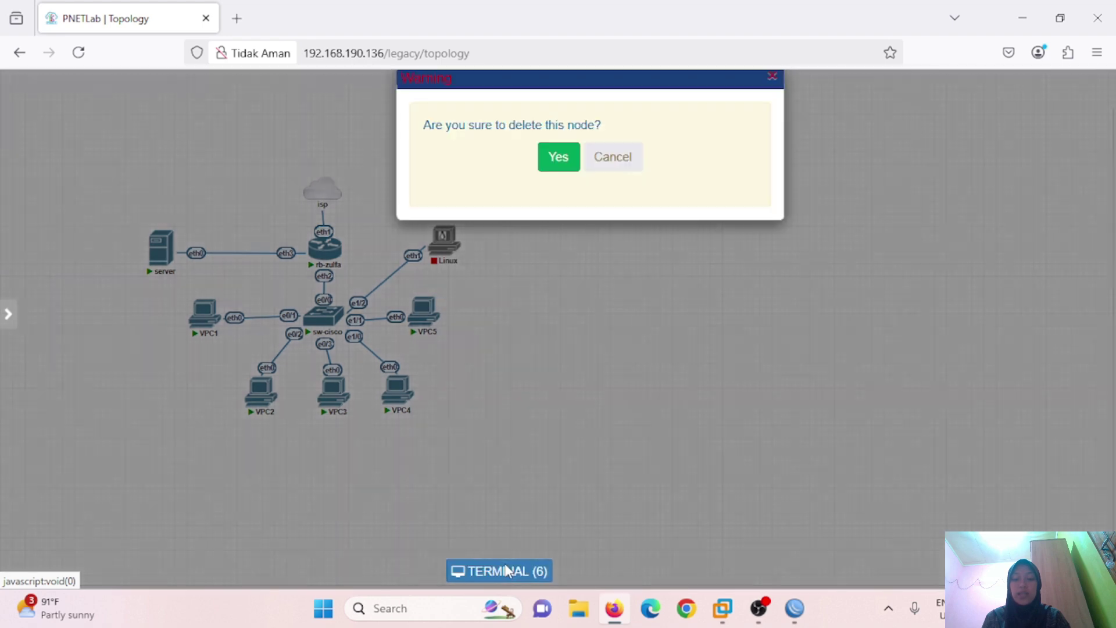
pyautogui.click(568, 155)
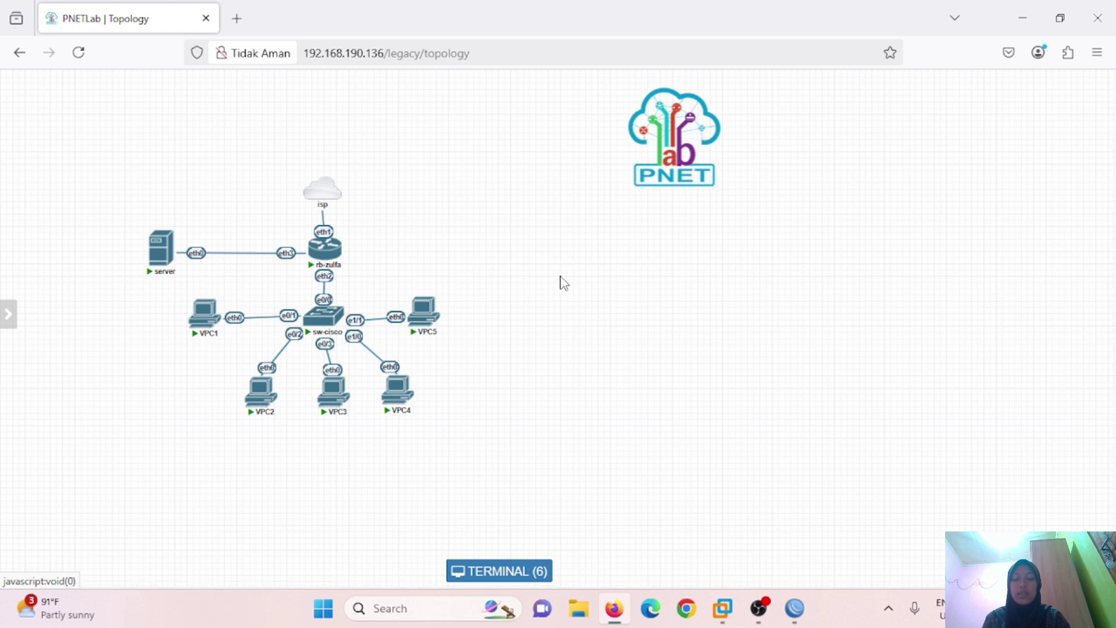
# Step: Close the lab and look through the docker images offered in the PNETLab device store
pyautogui.moveTo(8, 317)
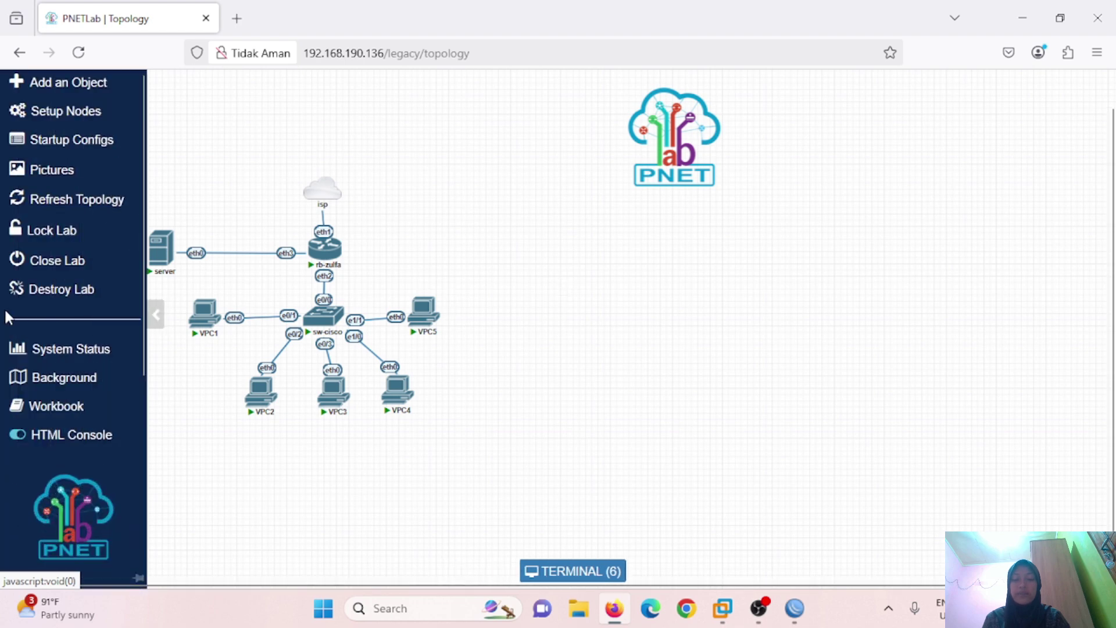
pyautogui.click(58, 260)
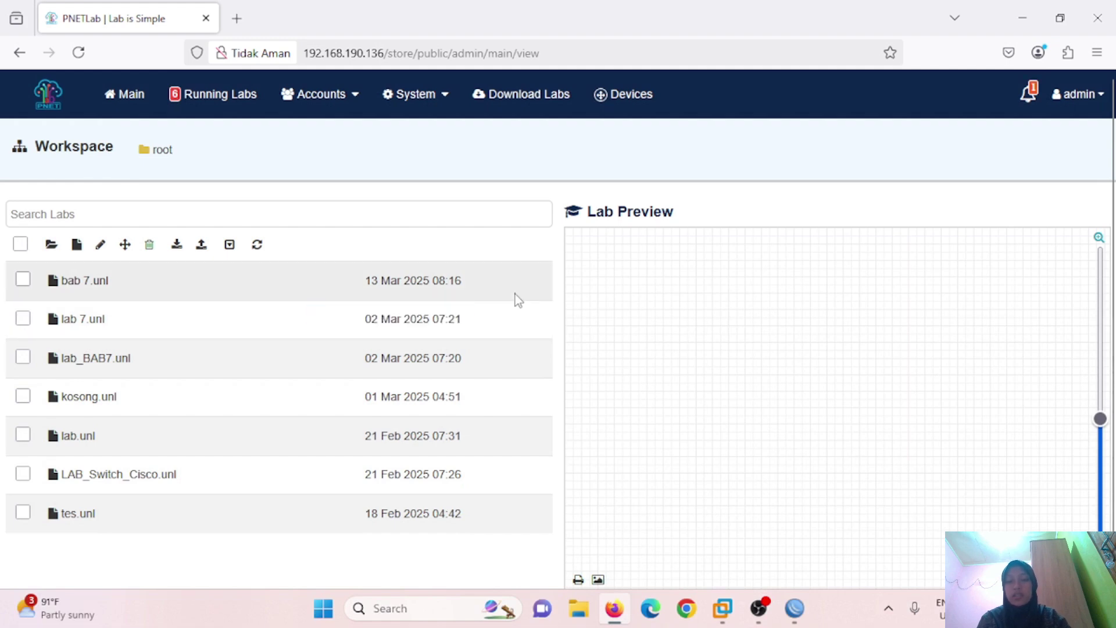
pyautogui.click(614, 96)
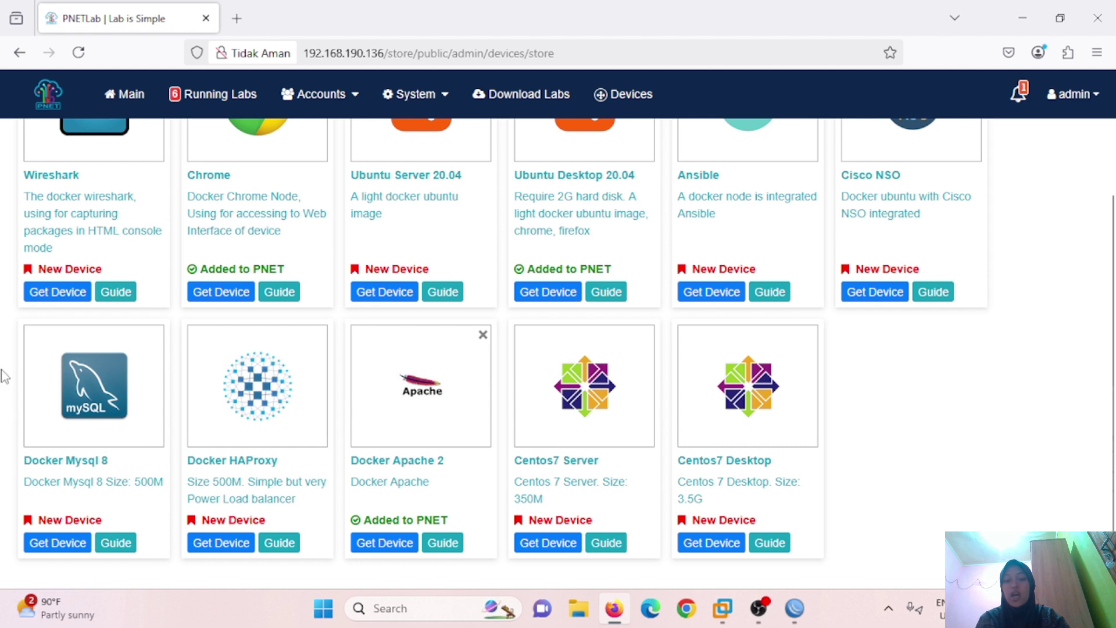
pyautogui.scroll(3, 19, 316)
pyautogui.scroll(-1, 18, 315)
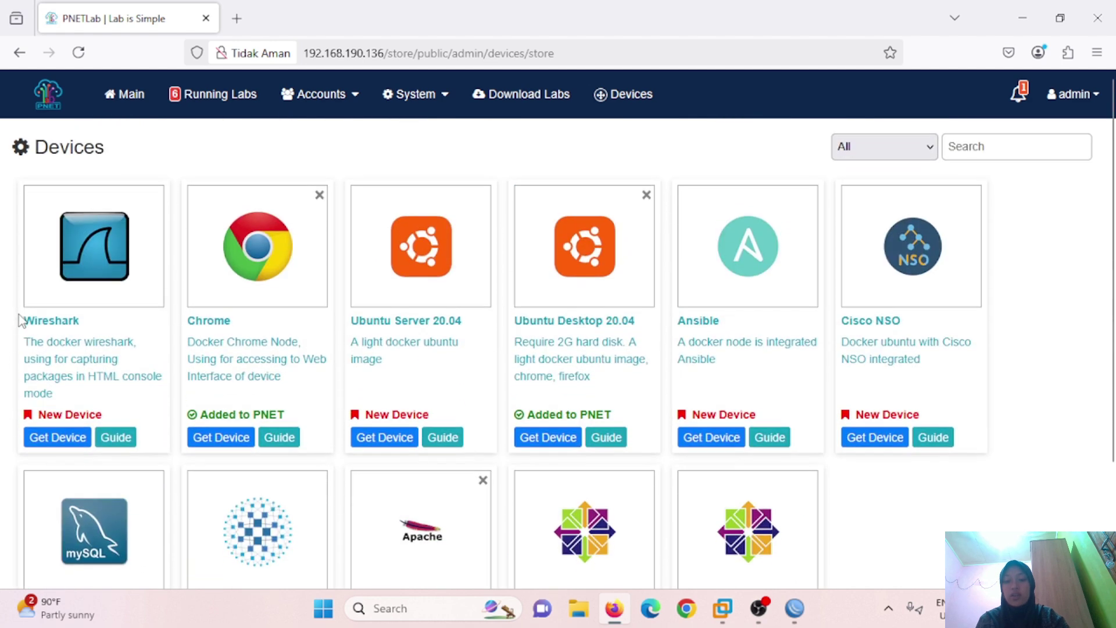
# Step: Return to the lab topology and begin a new Docker.io node with image pnetlab/apache2:latest, named Docker webserver
pyautogui.click(142, 93)
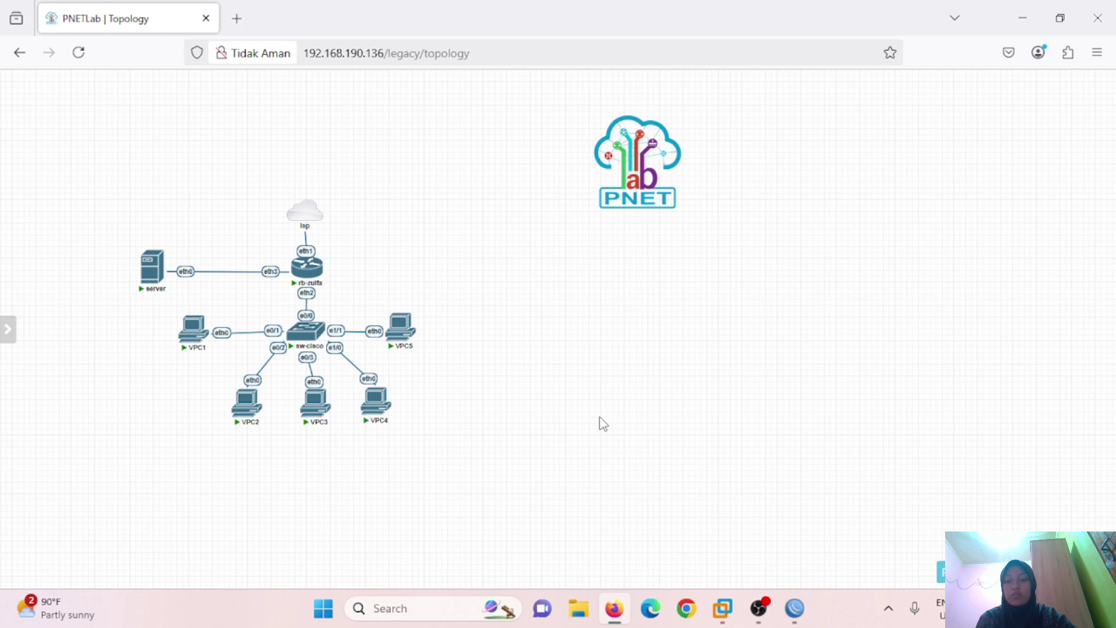
pyautogui.rightClick(572, 394)
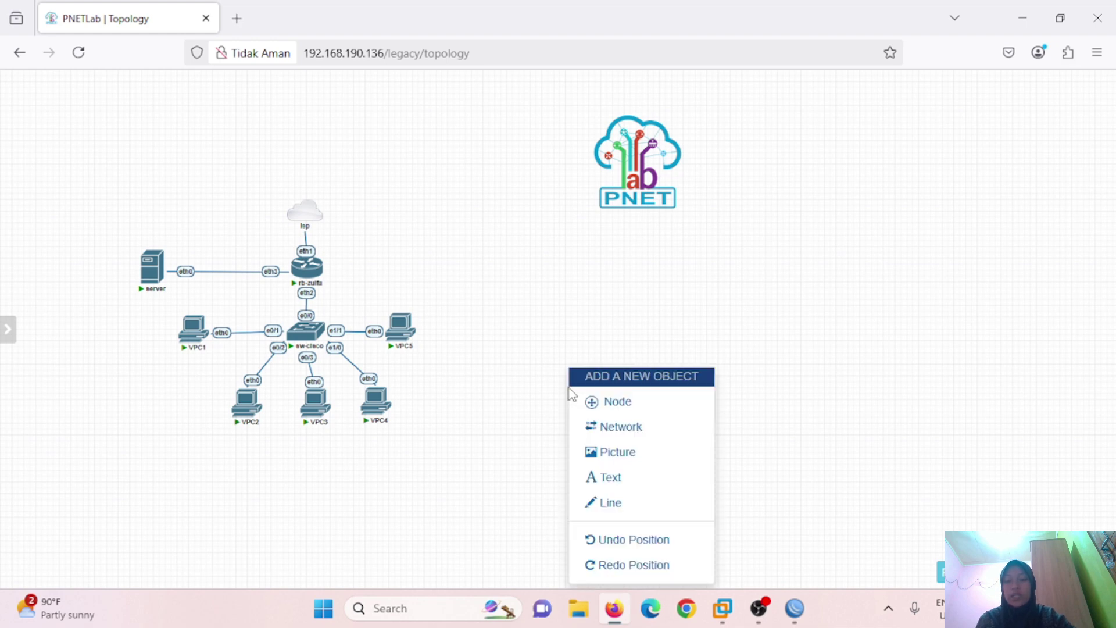
pyautogui.click(598, 407)
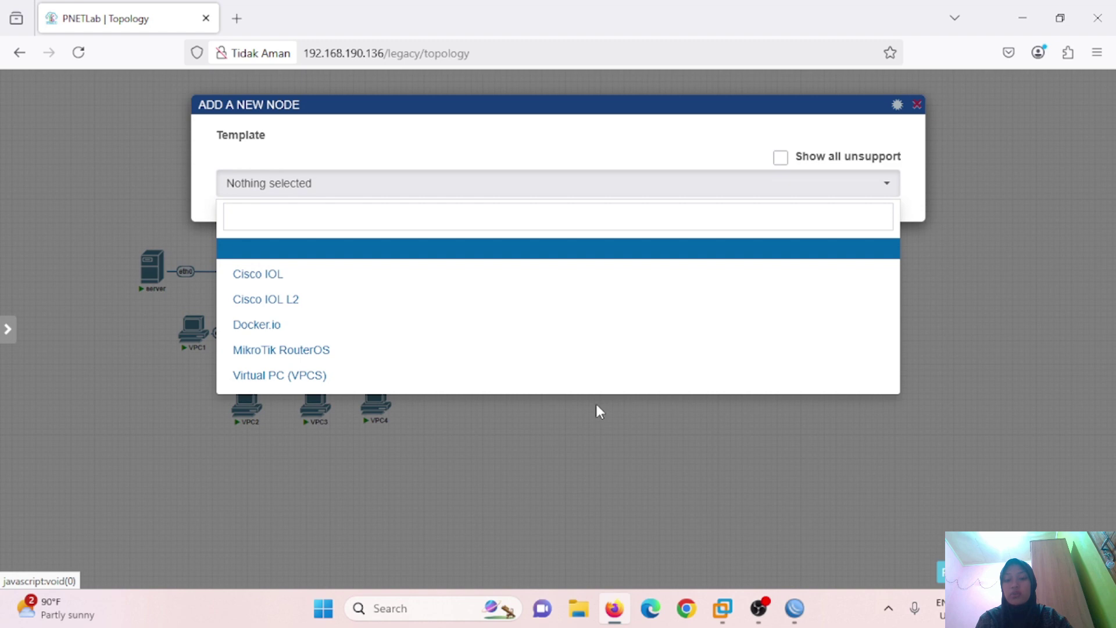
pyautogui.click(523, 325)
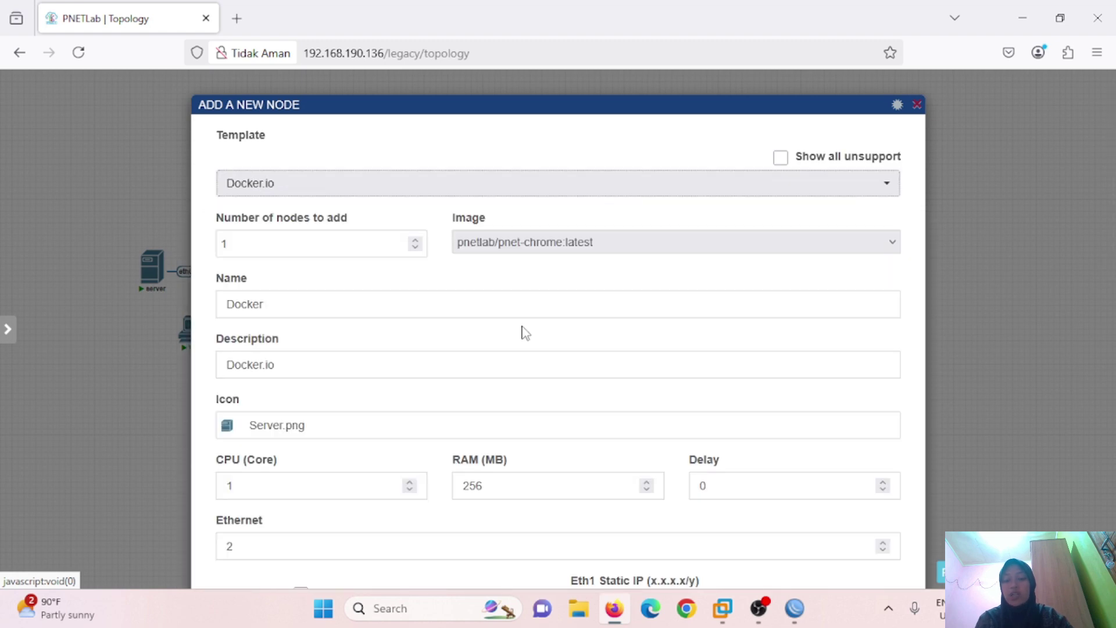
pyautogui.click(890, 243)
pyautogui.click(845, 271)
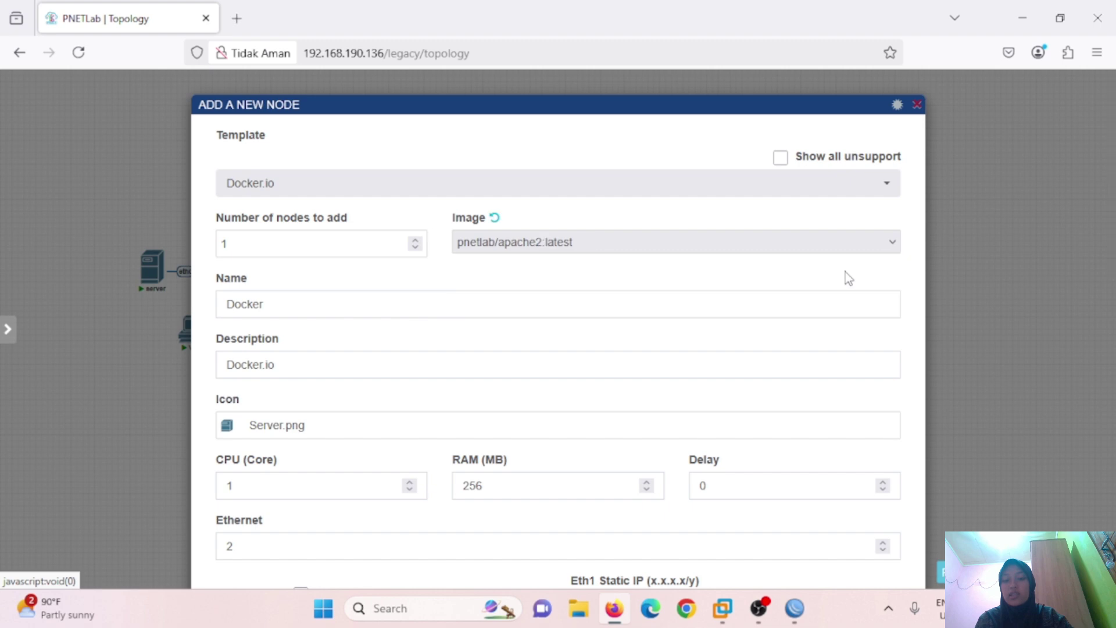
pyautogui.click(512, 311)
pyautogui.write('webserver')
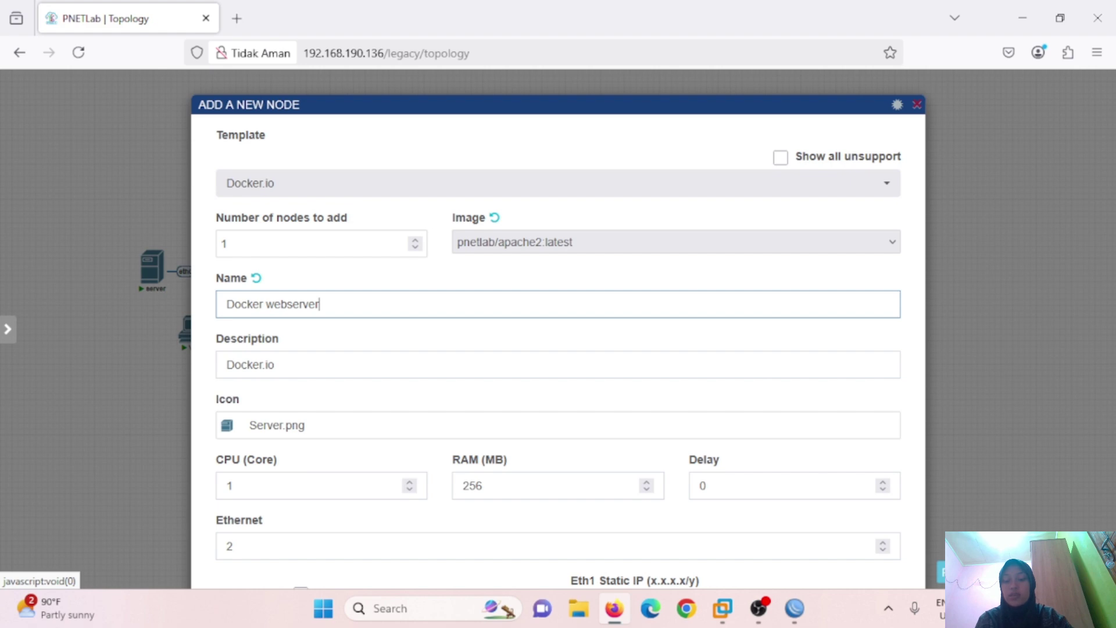
# Step: Set the new node's Eth1 static IP to 192.168.99.41/24, default route to 192.168.99.1 and DNS to 8.8.8.8
pyautogui.scroll(-5, 514, 324)
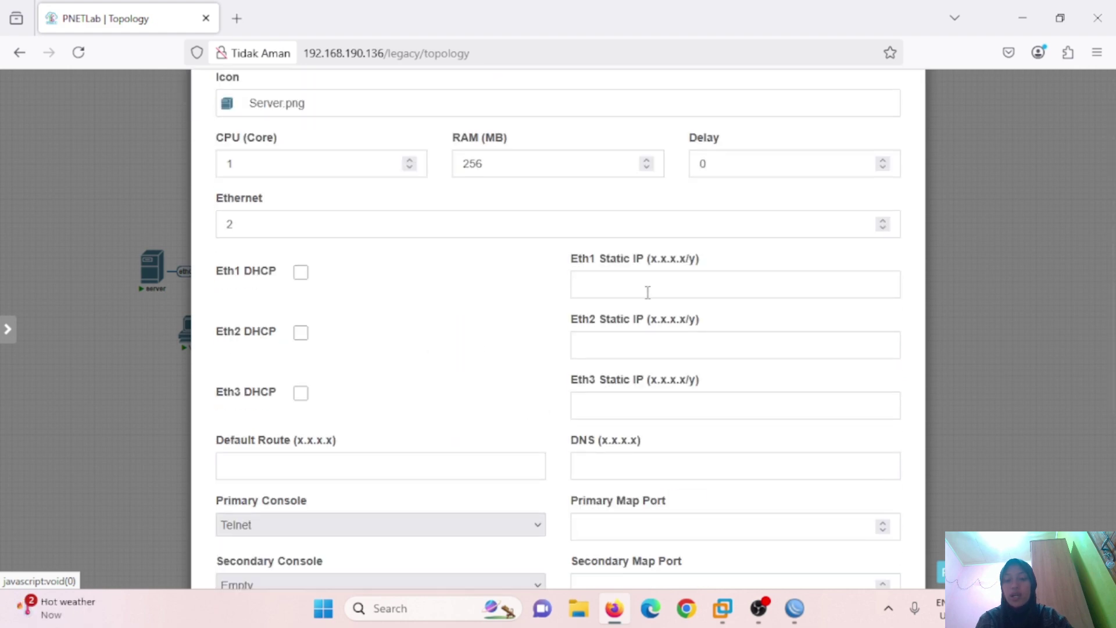
pyautogui.click(653, 288)
pyautogui.write('192.')
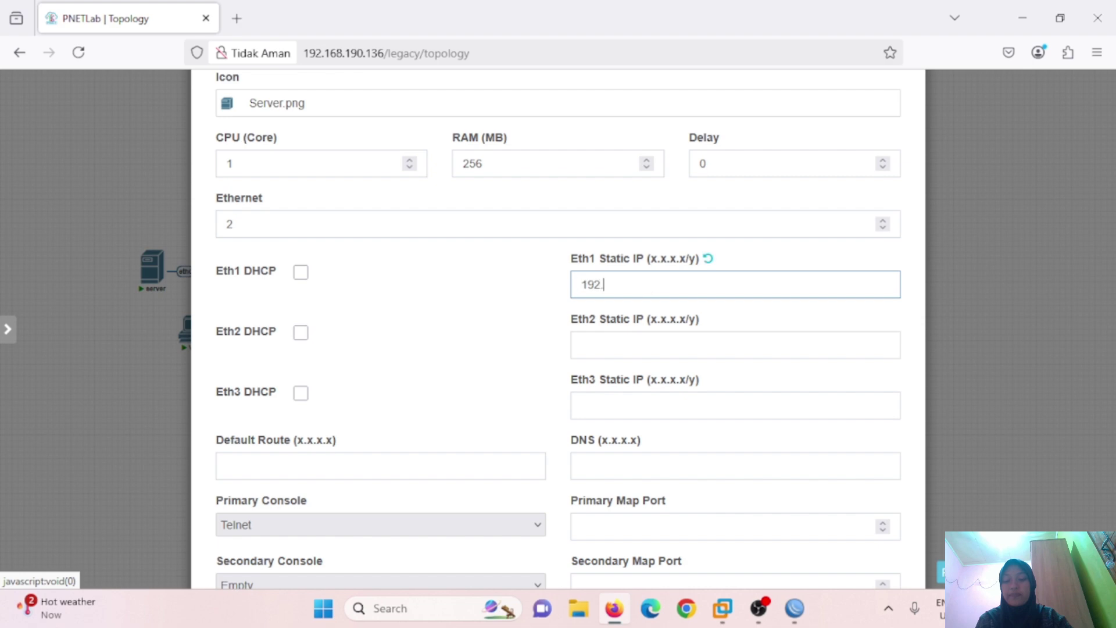
pyautogui.write('168.99.41')
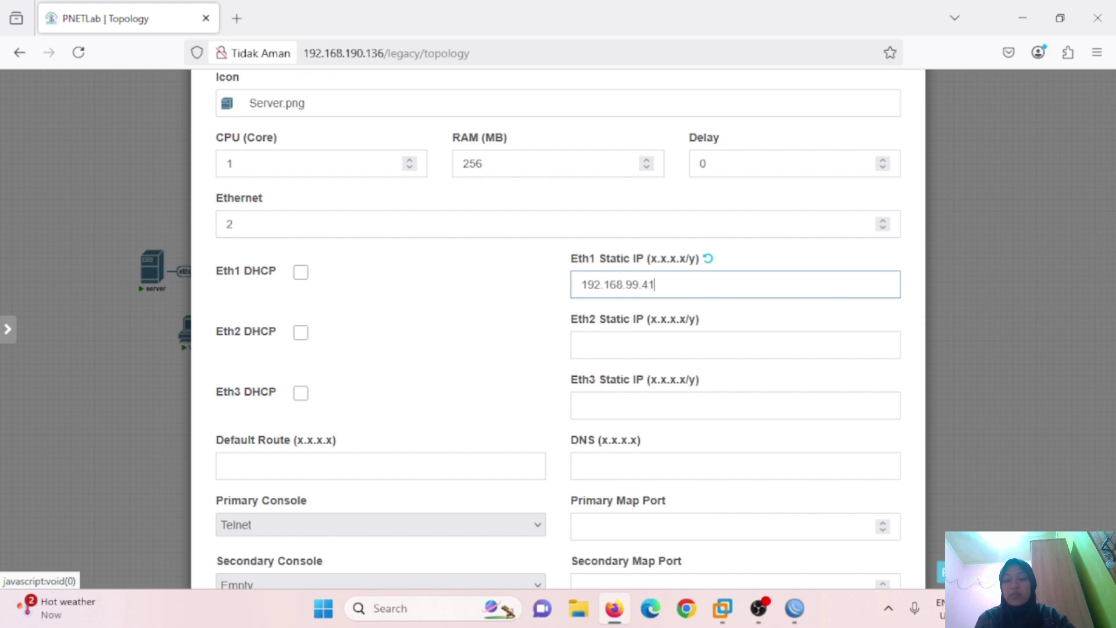
pyautogui.write('/24')
pyautogui.click(514, 472)
pyautogui.write('192')
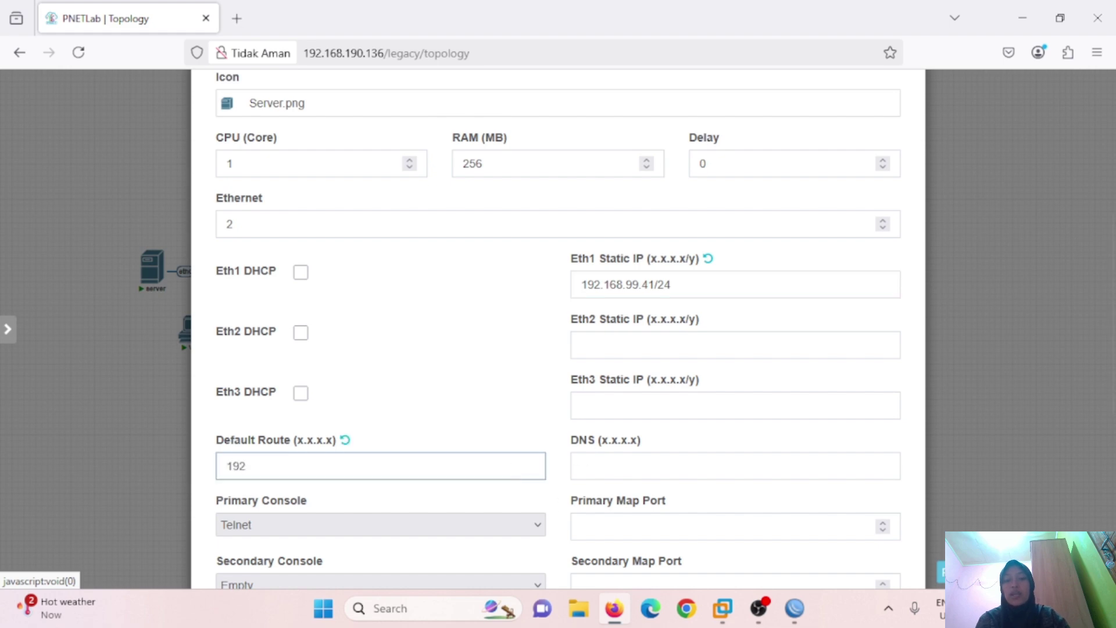
pyautogui.write('.168.99.1')
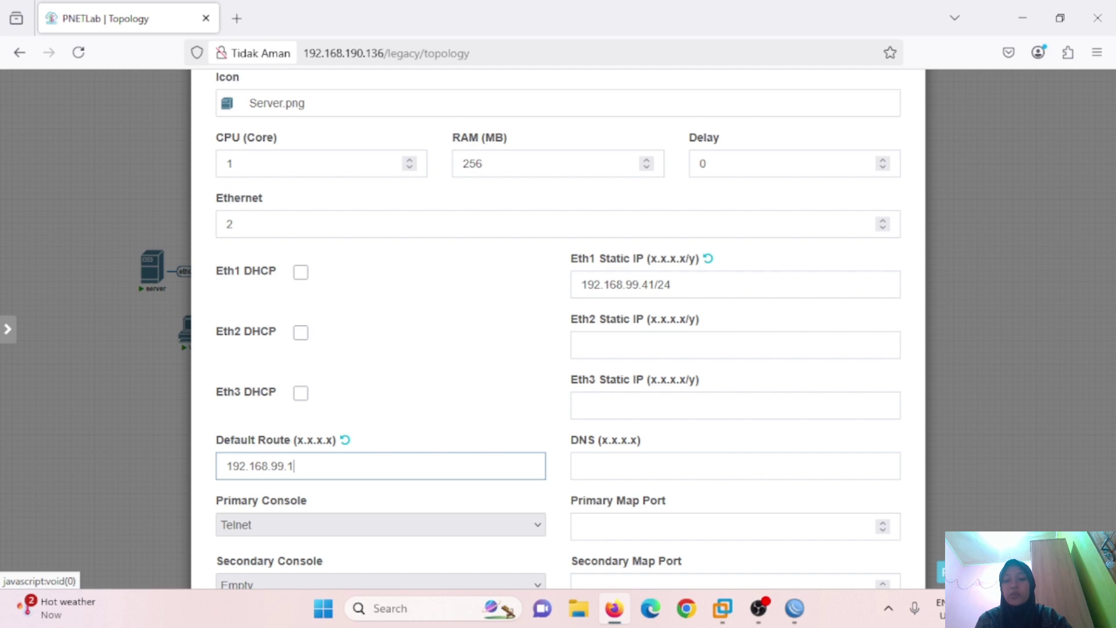
pyautogui.click(650, 469)
pyautogui.write('8')
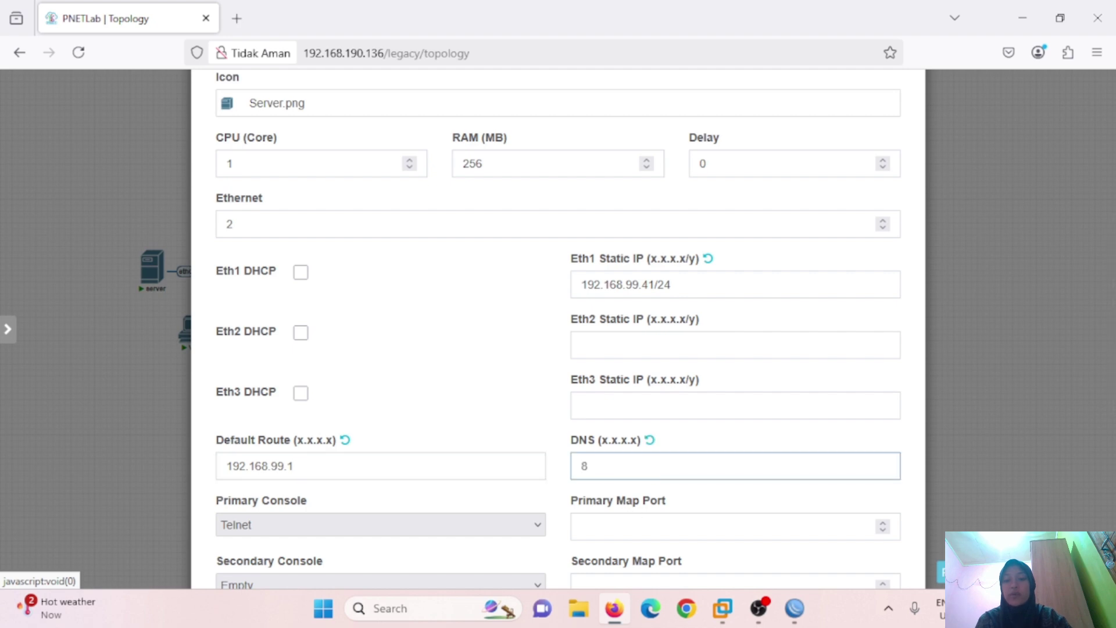
pyautogui.write('.8.8.8')
# Step: Choose SSH as the node's secondary console and save the new node
pyautogui.scroll(-4, 557, 319)
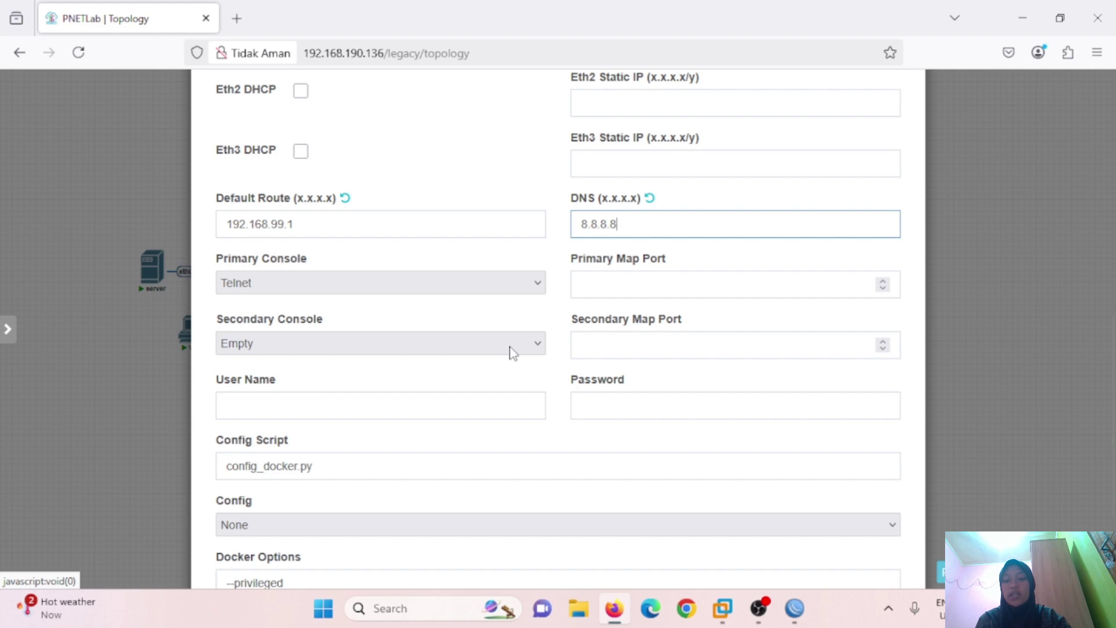
pyautogui.scroll(-3, 477, 389)
pyautogui.click(540, 199)
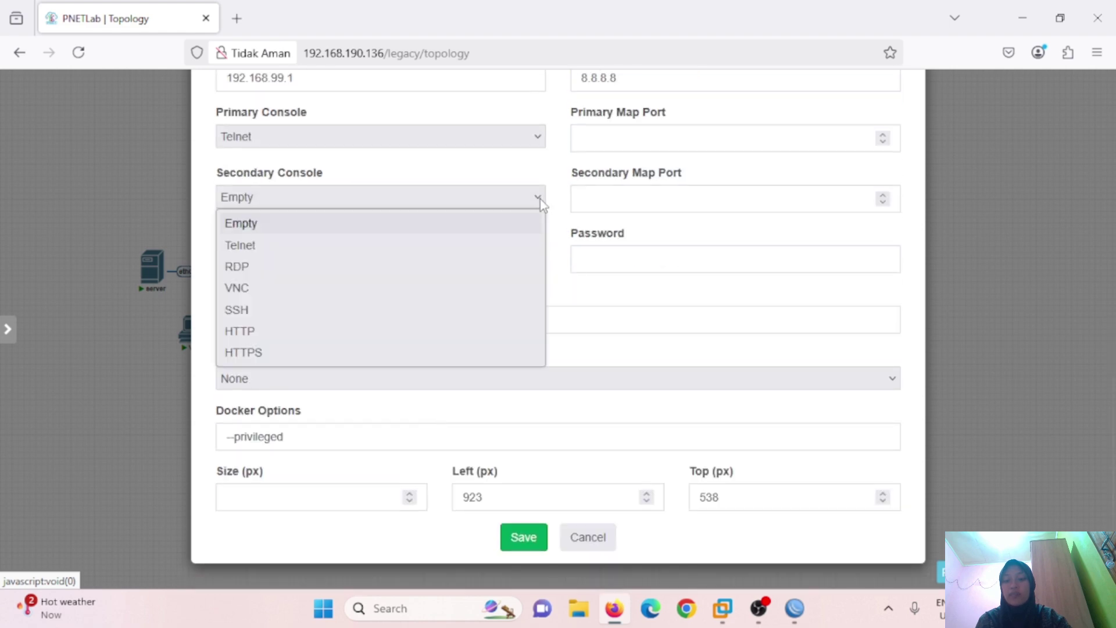
pyautogui.click(416, 310)
pyautogui.click(516, 539)
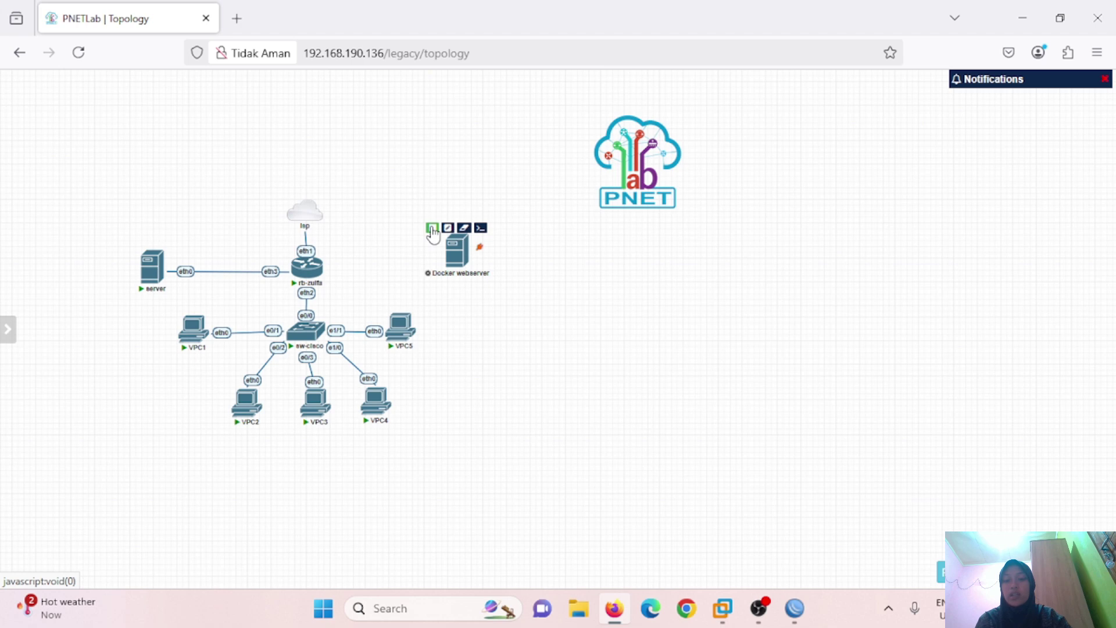
# Step: Start the Docker webserver node and connect its eth1 interface to e1/2 on sw-cisco
pyautogui.click(433, 231)
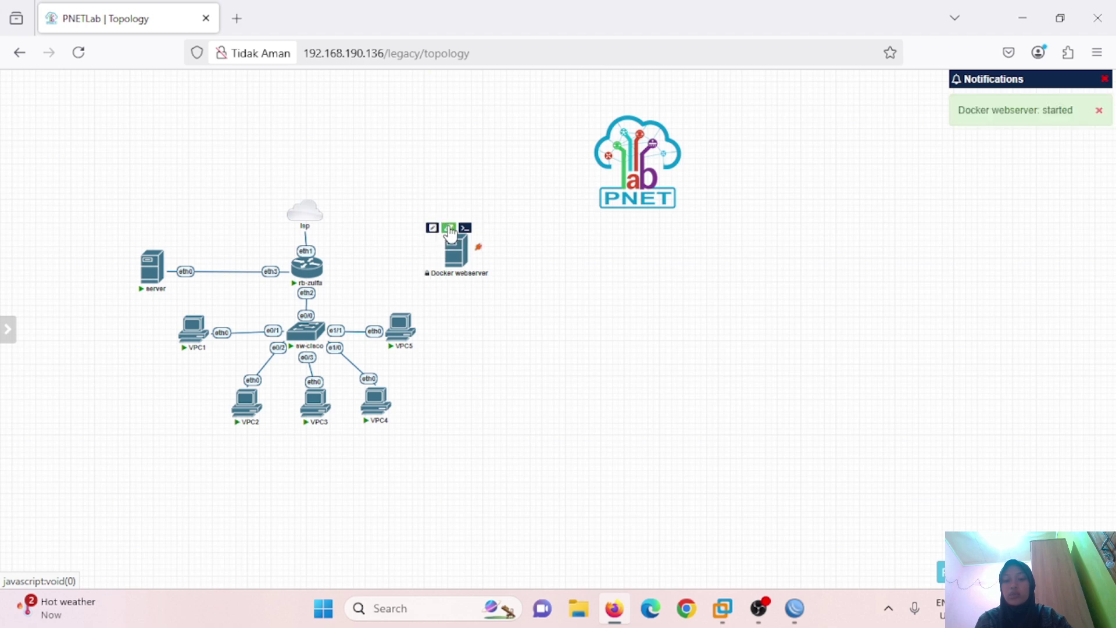
pyautogui.moveTo(477, 245); pyautogui.dragTo(317, 333)
pyautogui.click(593, 506)
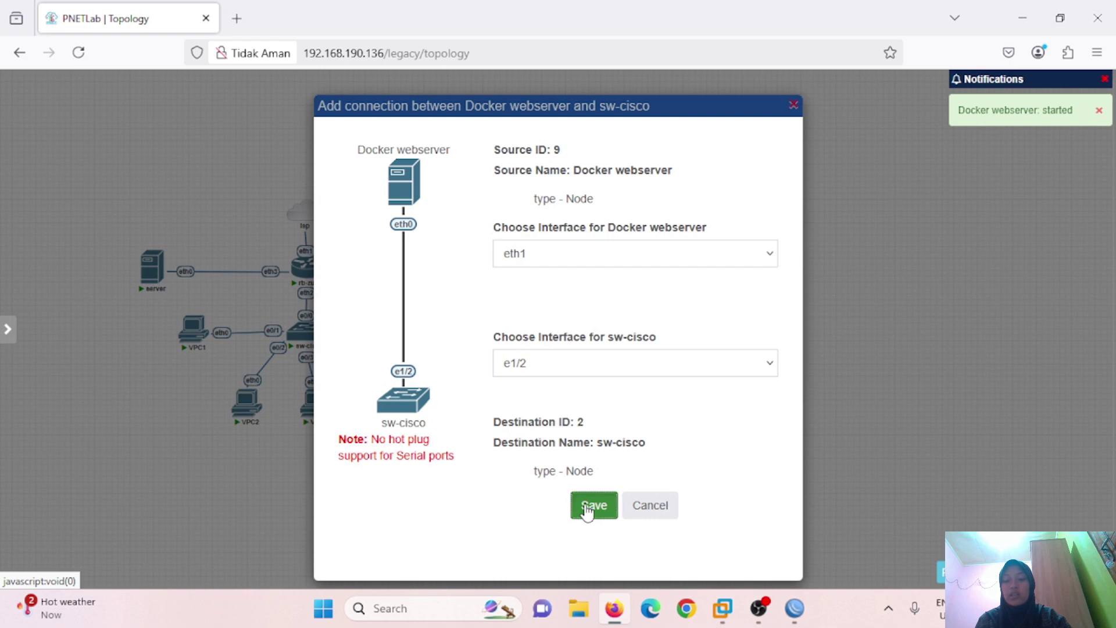
# Step: Check the eth1 configuration with ifconfig in the Docker webserver's terminal
pyautogui.press('Return')
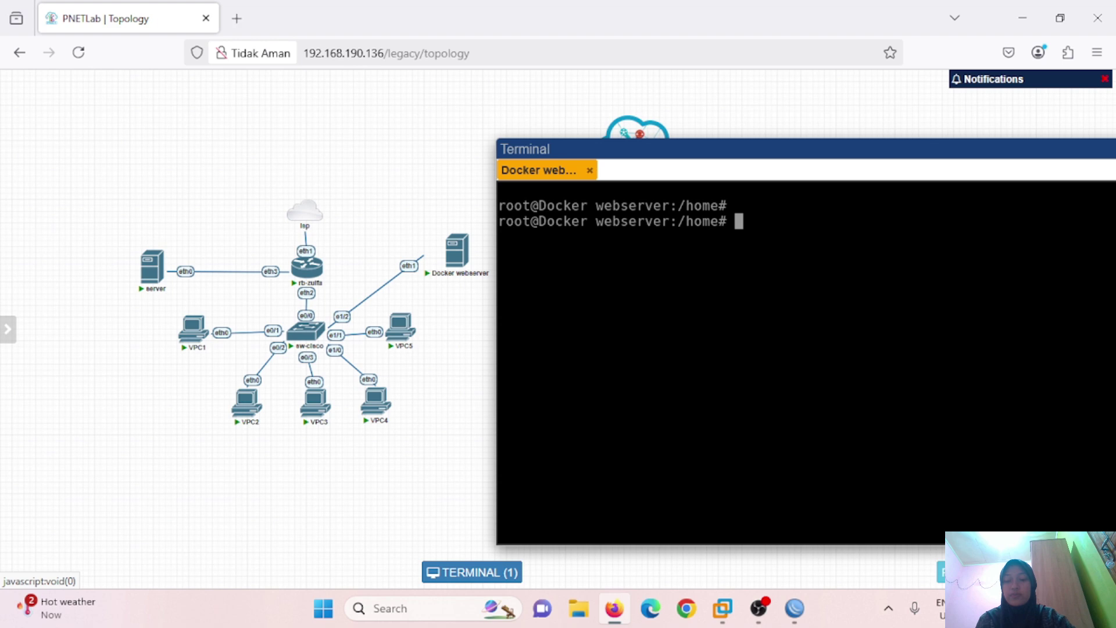
pyautogui.write('iconfig eth1')
pyautogui.press('Return')
pyautogui.write('ifconfig eth1')
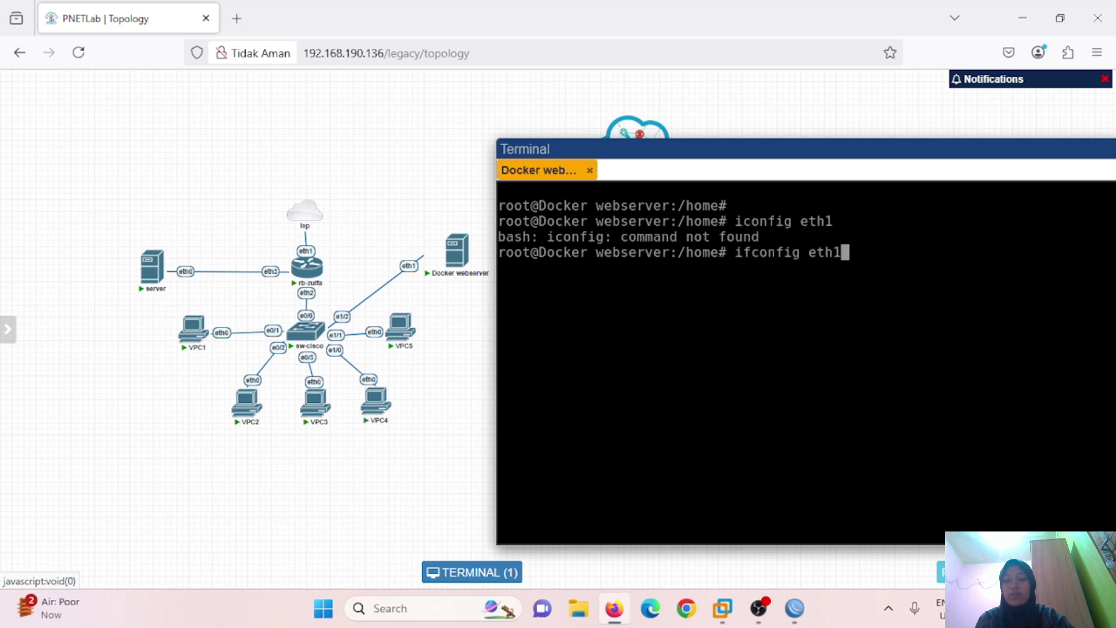
pyautogui.press('Return')
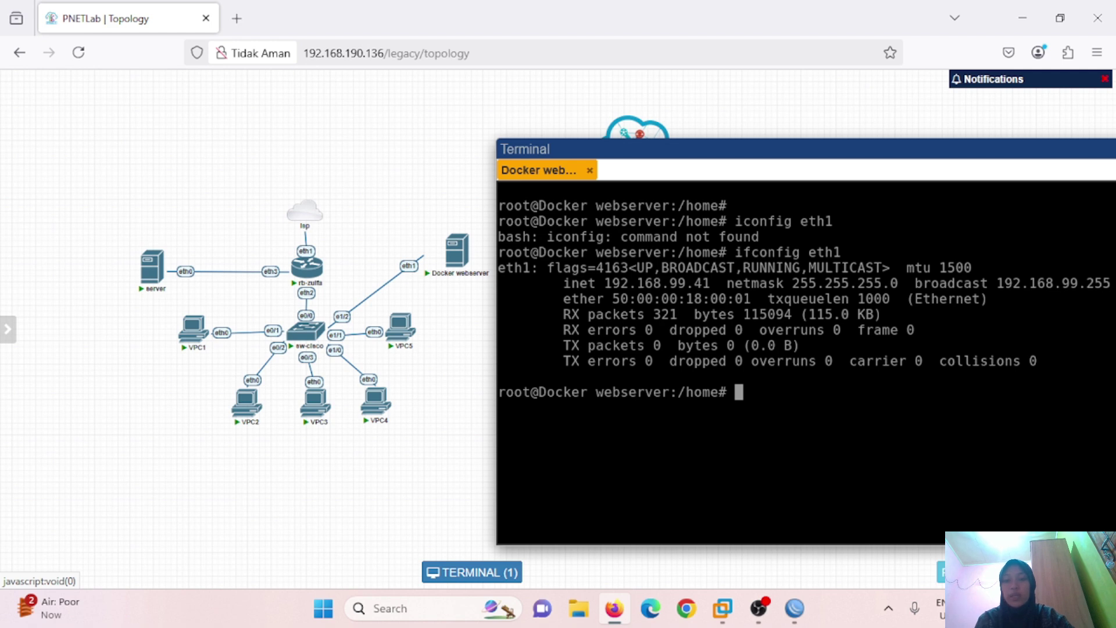
# Step: Ping 8.8.8.8 from the Docker webserver and stop the ping
pyautogui.write('ping 8.8.8.8')
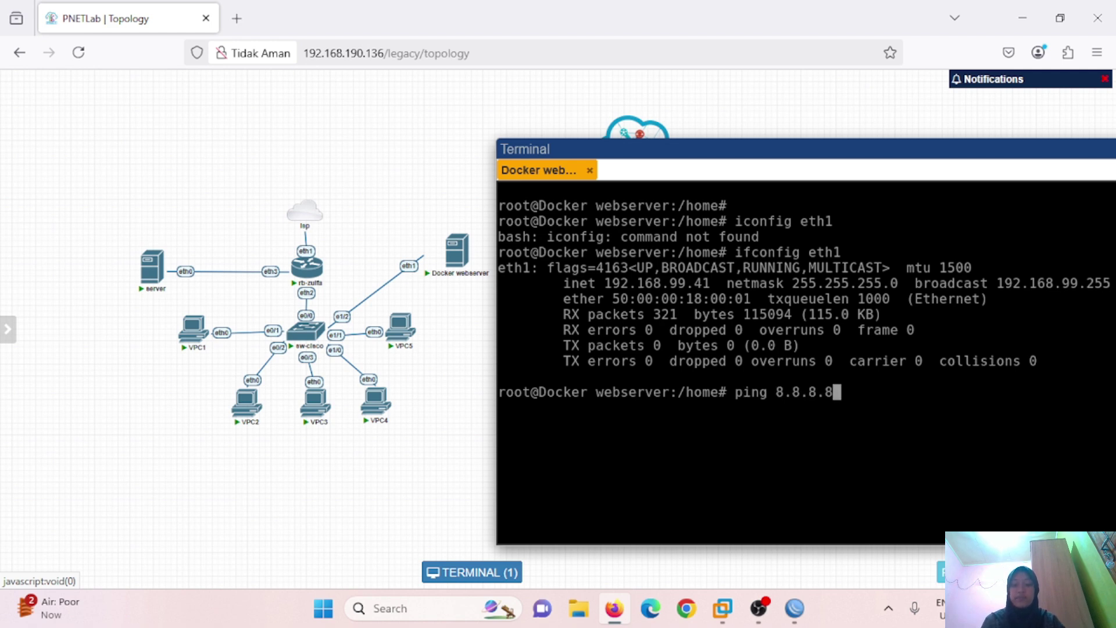
pyautogui.press('Return')
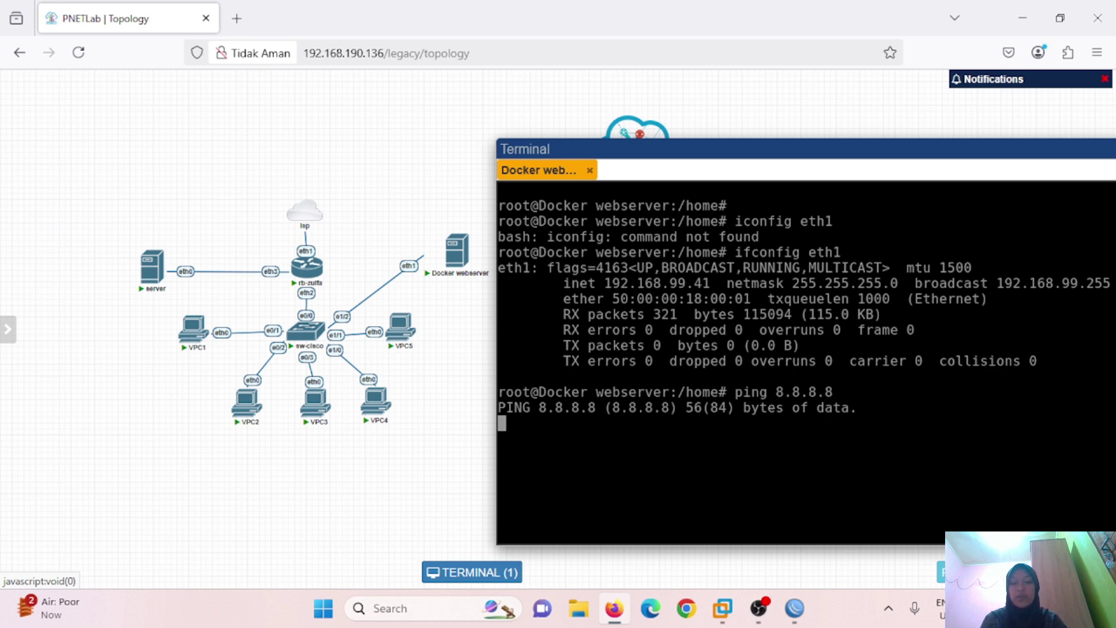
pyautogui.hotkey('ctrl', 'c')
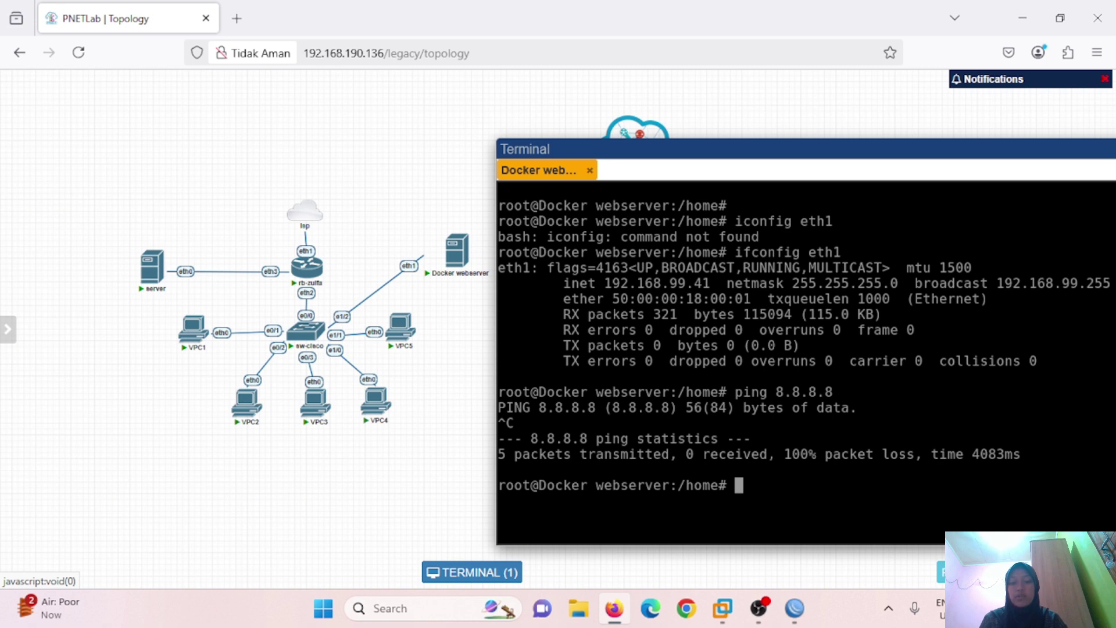
# Step: Switch to WinBox, clear the source address list from the src-nat rule, save it and go back to the PNETLab topology
pyautogui.click(795, 608)
pyautogui.doubleClick(324, 256)
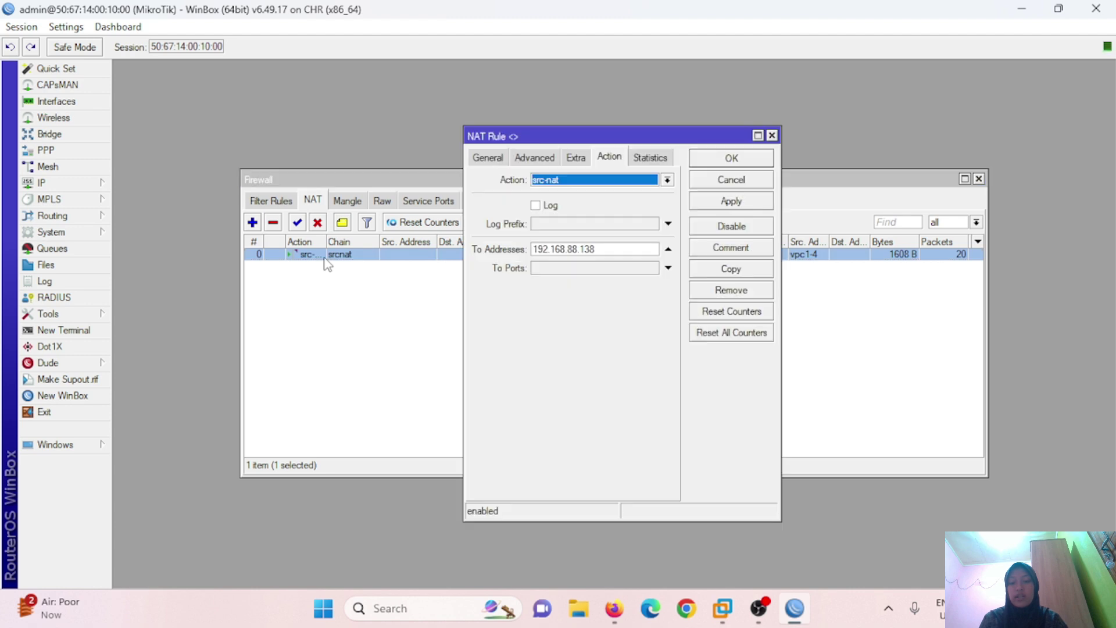
pyautogui.click(482, 160)
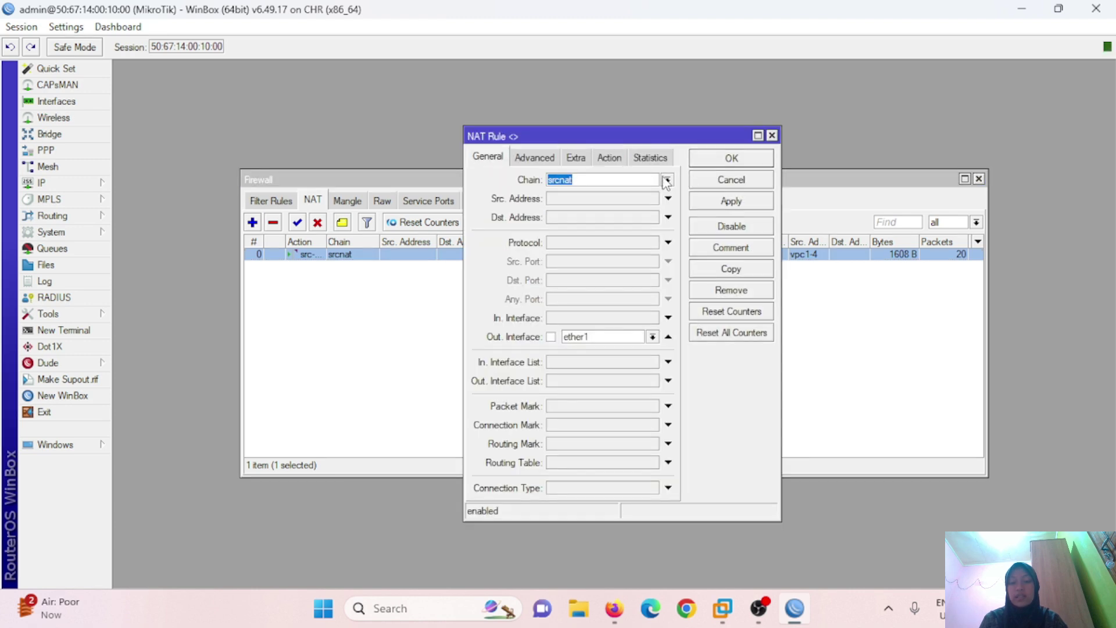
pyautogui.click(535, 157)
pyautogui.click(652, 179)
pyautogui.click(650, 182)
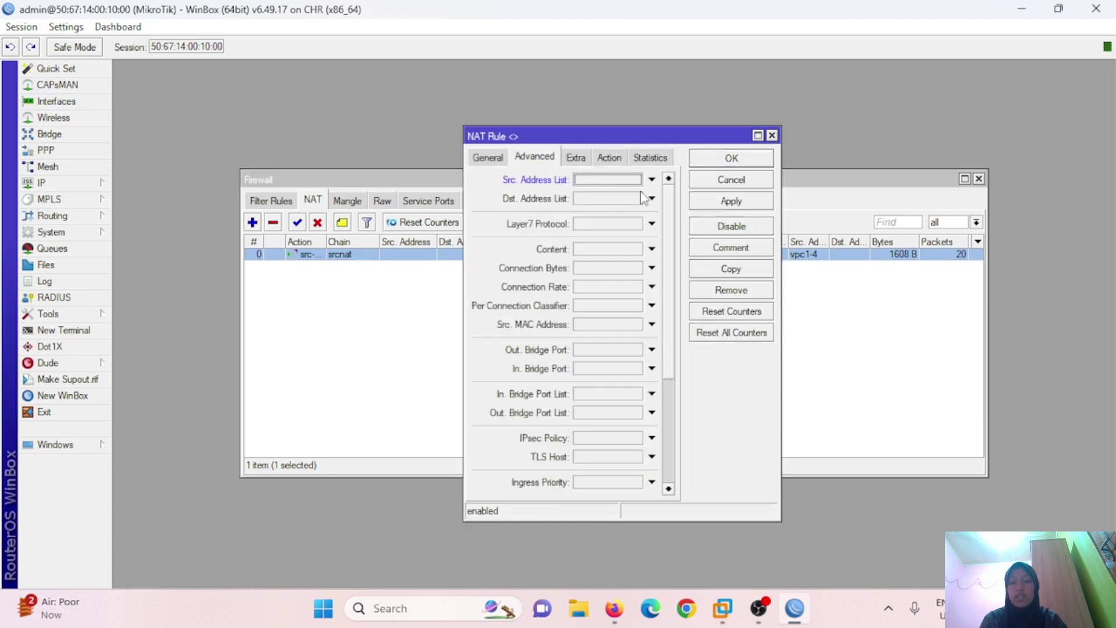
pyautogui.click(744, 157)
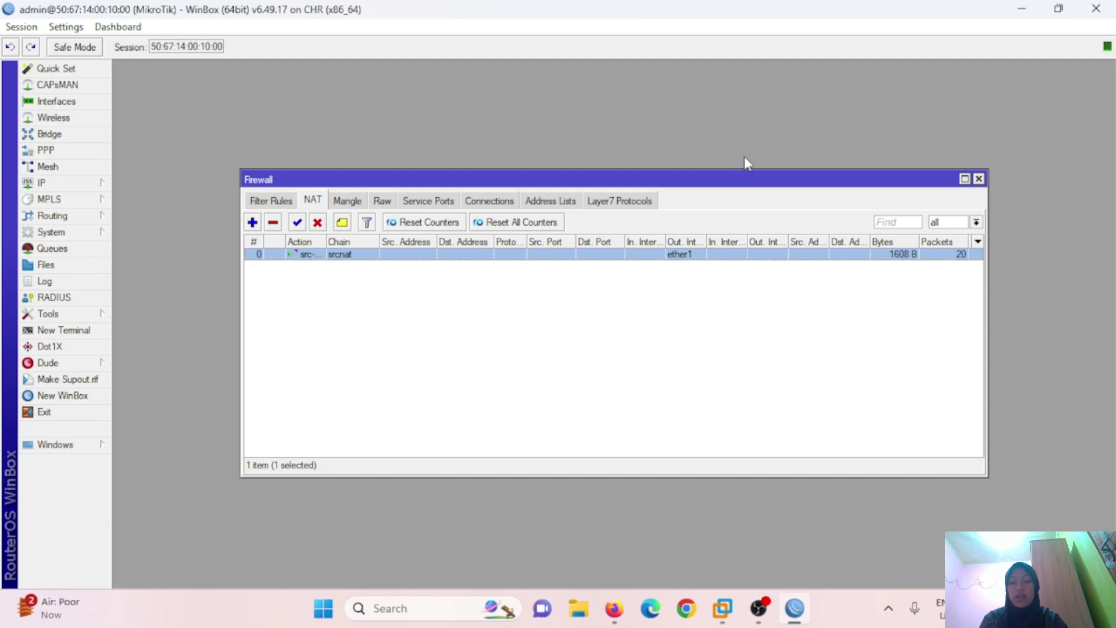
pyautogui.hotkey('alt', 'Tab')
pyautogui.press('Return')
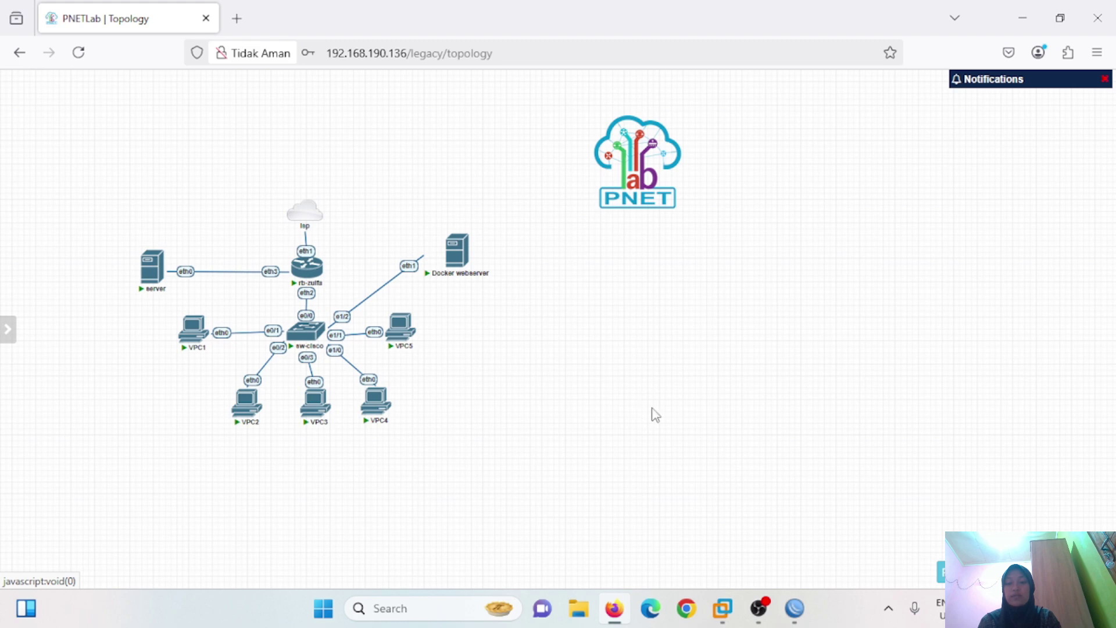
# Step: Switch to WinBox and start a dstnat NAT rule for destination address 192.168.88.138, protocol tcp, destination port 8181
pyautogui.click(795, 608)
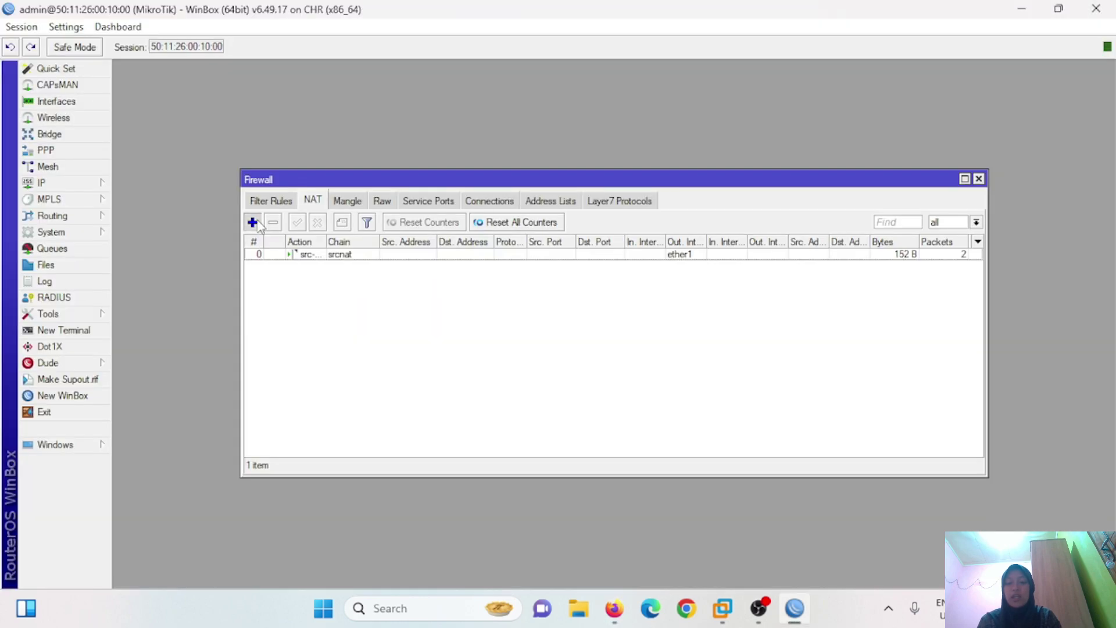
pyautogui.click(252, 223)
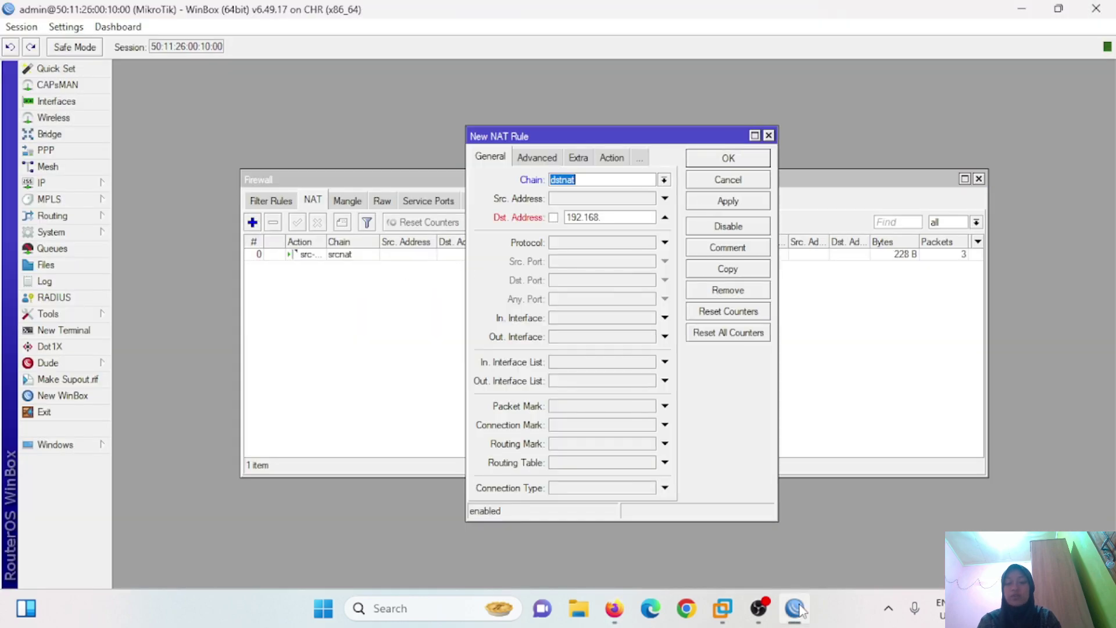
pyautogui.write('8.88.138')
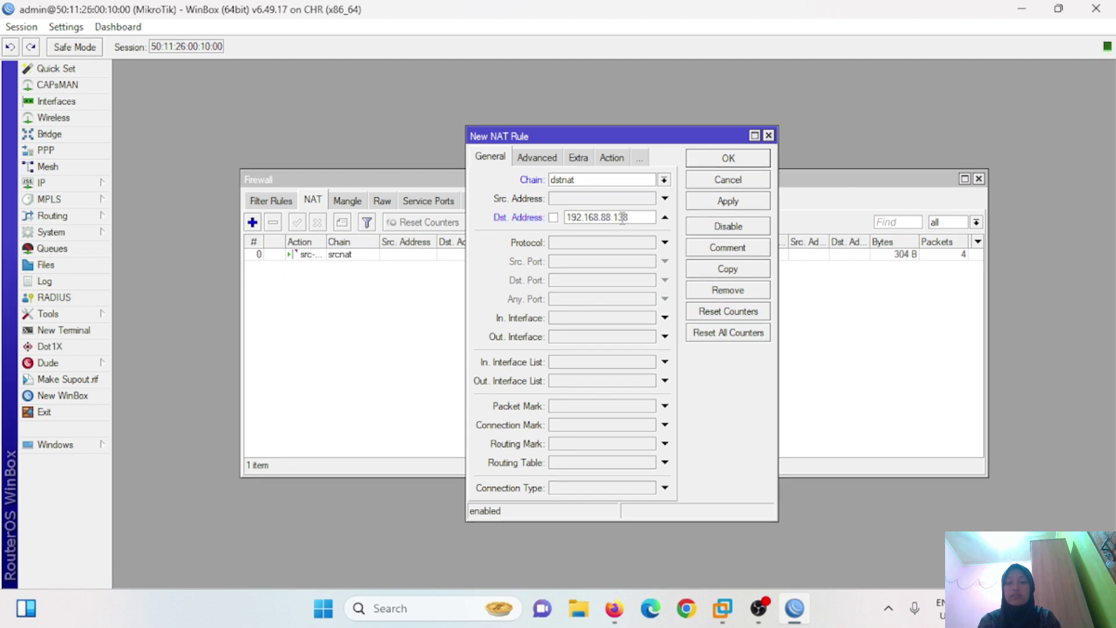
pyautogui.click(664, 242)
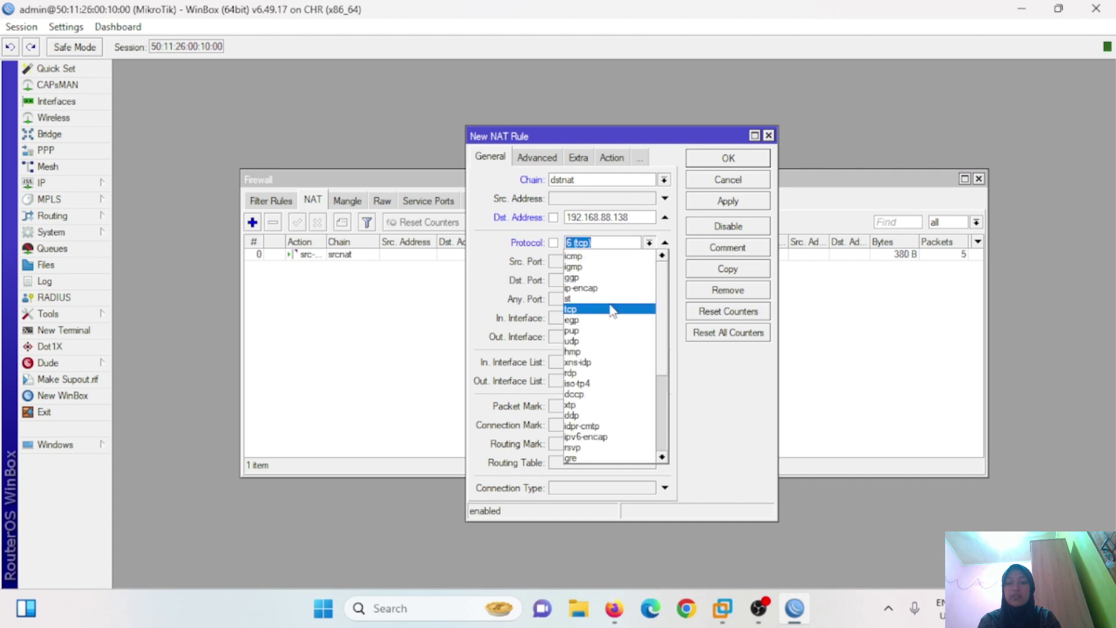
pyautogui.click(610, 309)
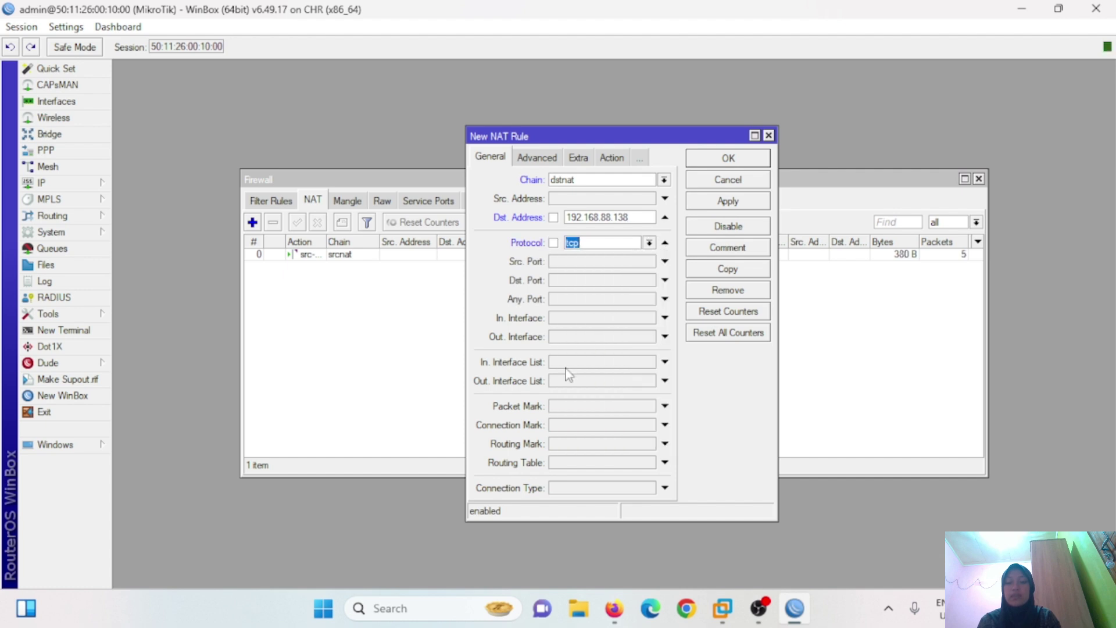
pyautogui.click(581, 281)
pyautogui.write('81')
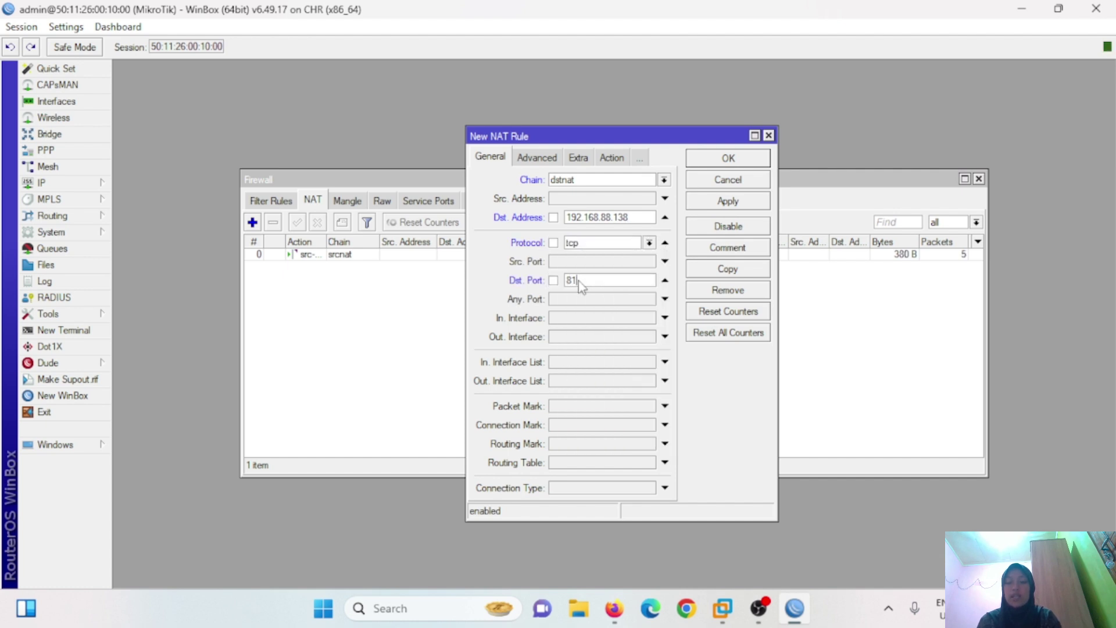
pyautogui.write('81')
# Step: Set the new NAT rule's action to dst-nat with target address 192.168.99.41 and port 80, and save the rule
pyautogui.click(612, 157)
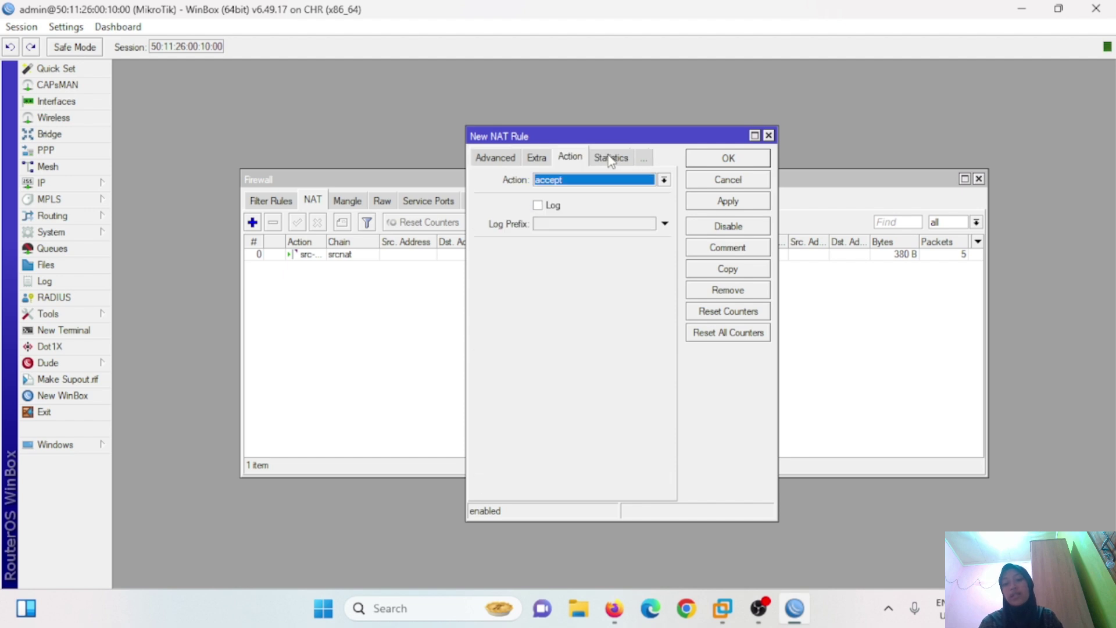
pyautogui.click(664, 180)
pyautogui.click(588, 226)
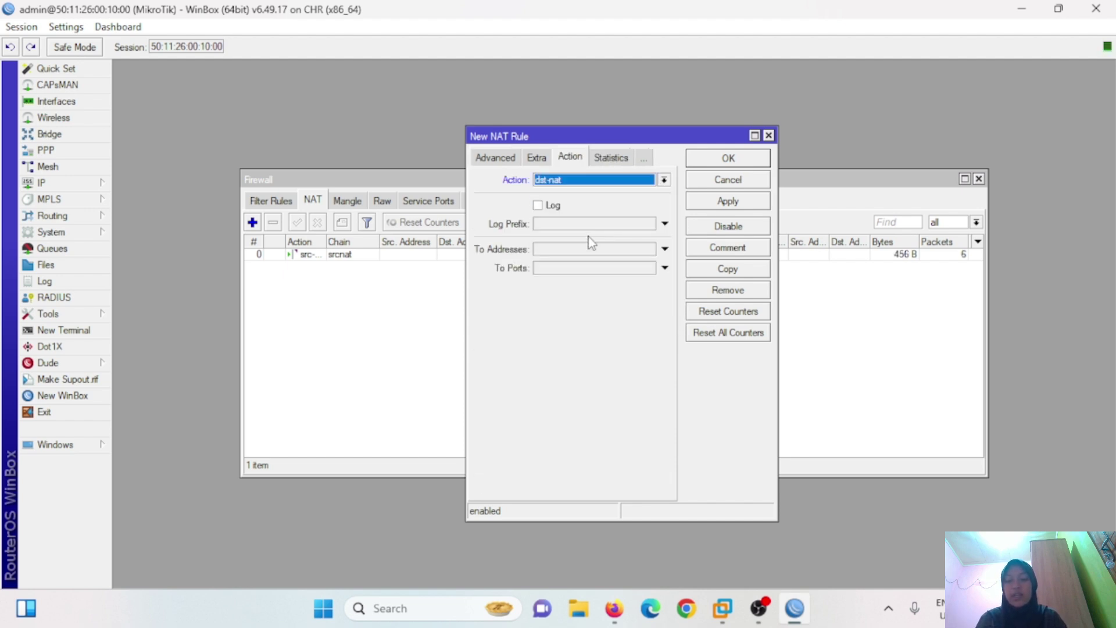
pyautogui.click(589, 249)
pyautogui.write('1')
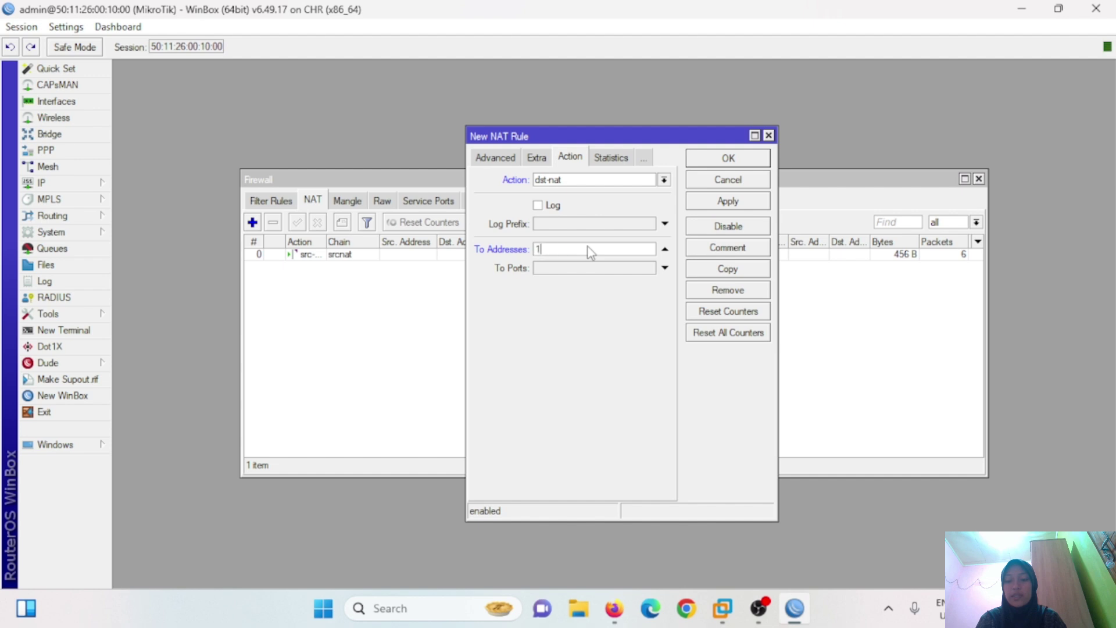
pyautogui.write('92.168.99.41')
pyautogui.click(574, 269)
pyautogui.write('80')
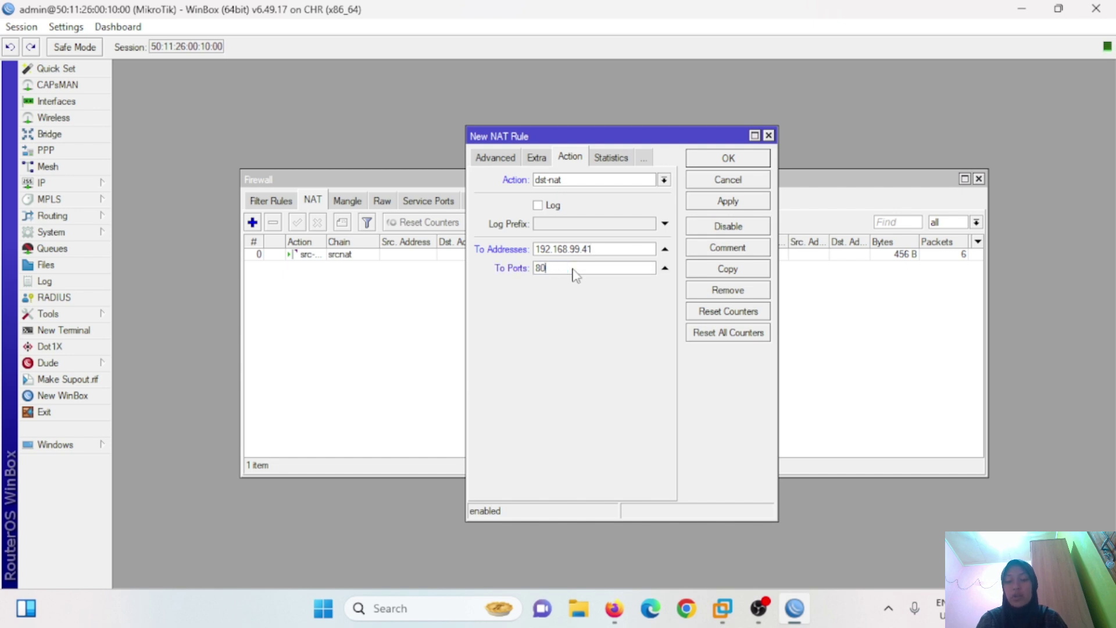
pyautogui.click(732, 202)
pyautogui.click(734, 159)
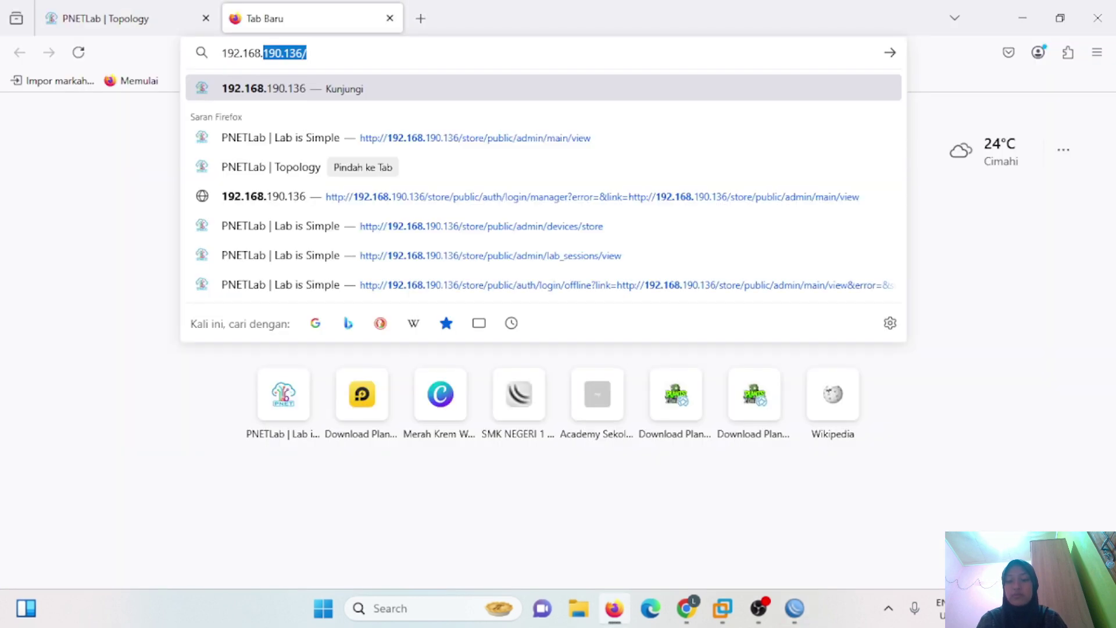
# Step: Enter the address 192.168.88.138:8181 in a new Firefox tab to test access to the web server
pyautogui.write('88.137')
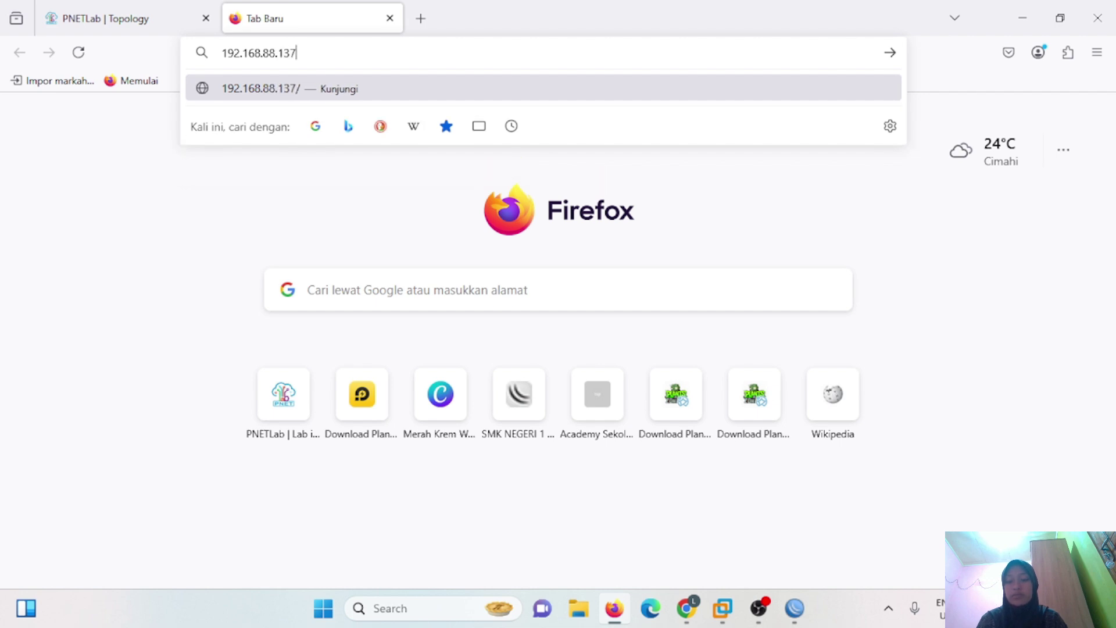
pyautogui.press('BackSpace')
pyautogui.write('8:')
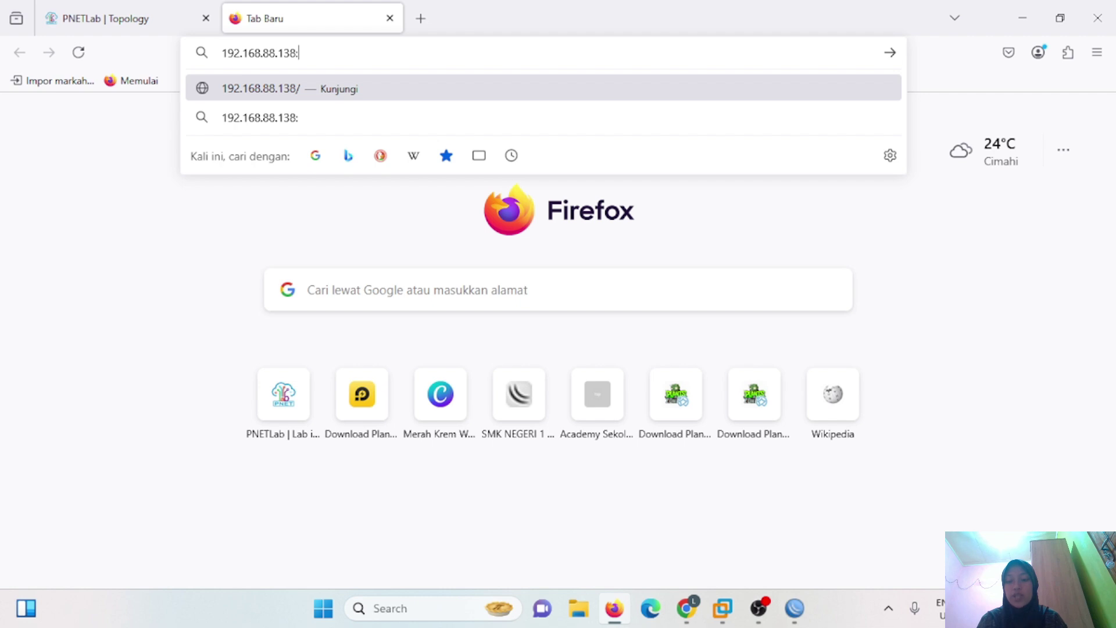
pyautogui.write('8181')
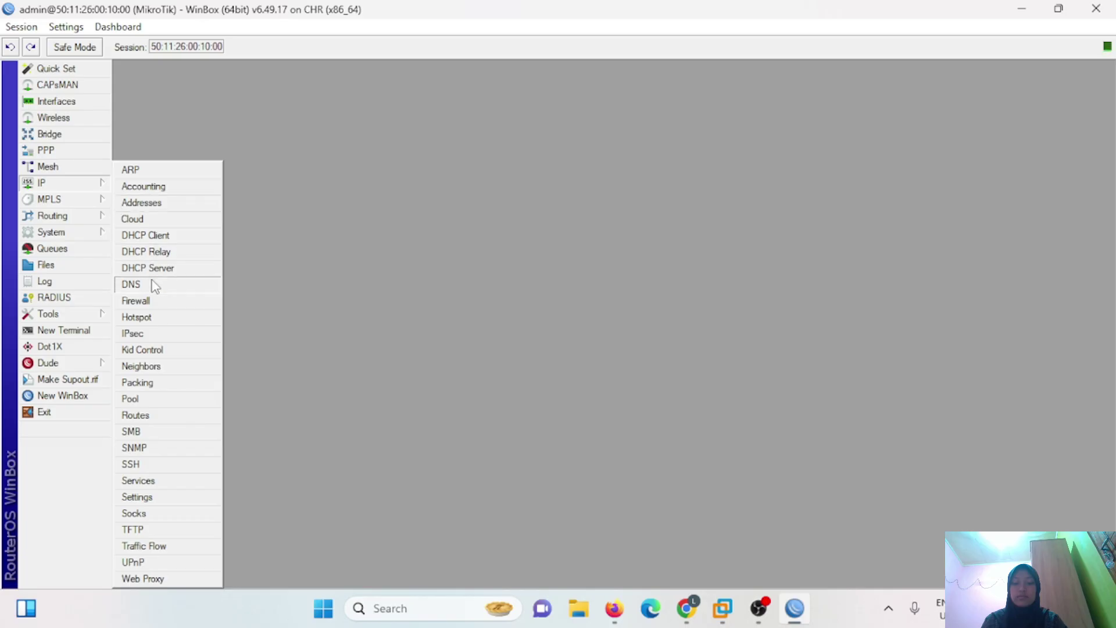
# Step: In WinBox's firewall filter rules, disable the drop and accept rules of the input chain
pyautogui.click(152, 303)
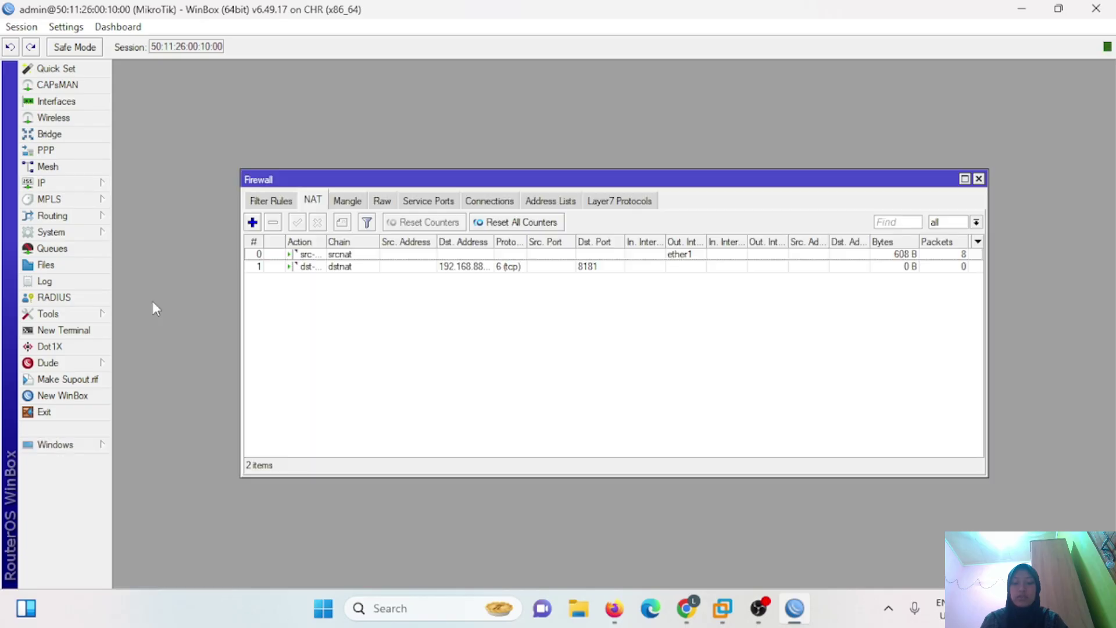
pyautogui.click(266, 201)
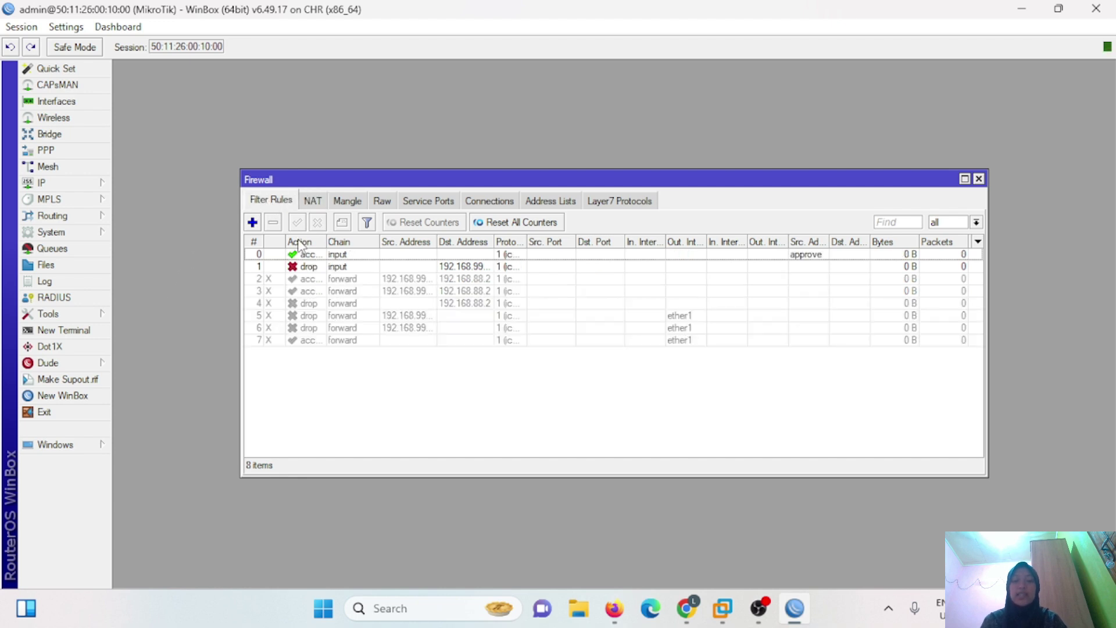
pyautogui.click(308, 267)
pyautogui.click(318, 223)
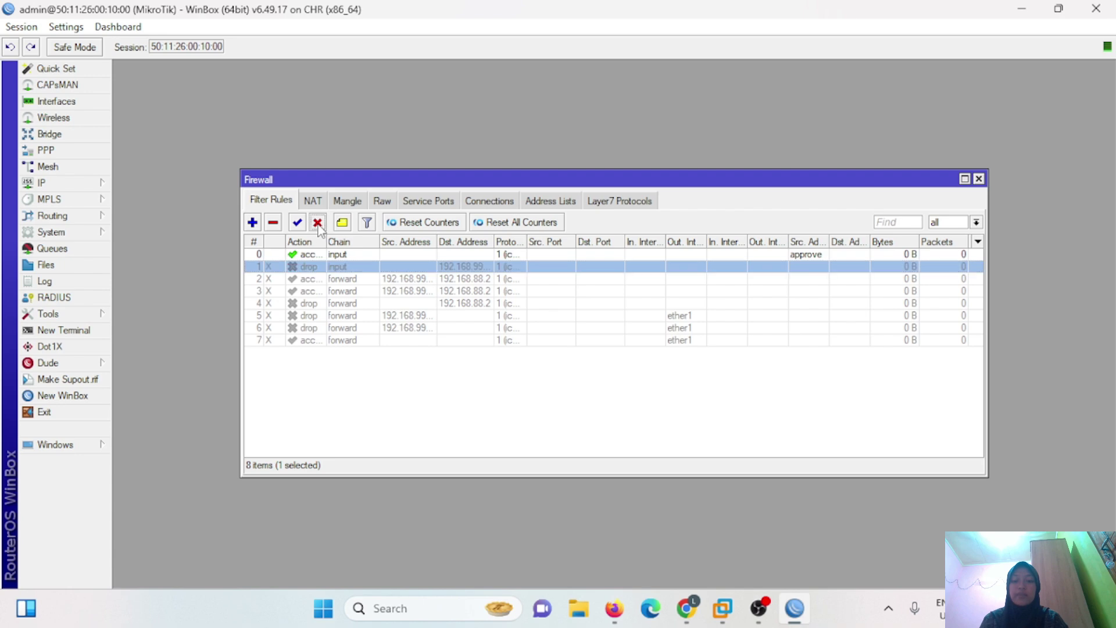
pyautogui.click(319, 254)
pyautogui.click(318, 223)
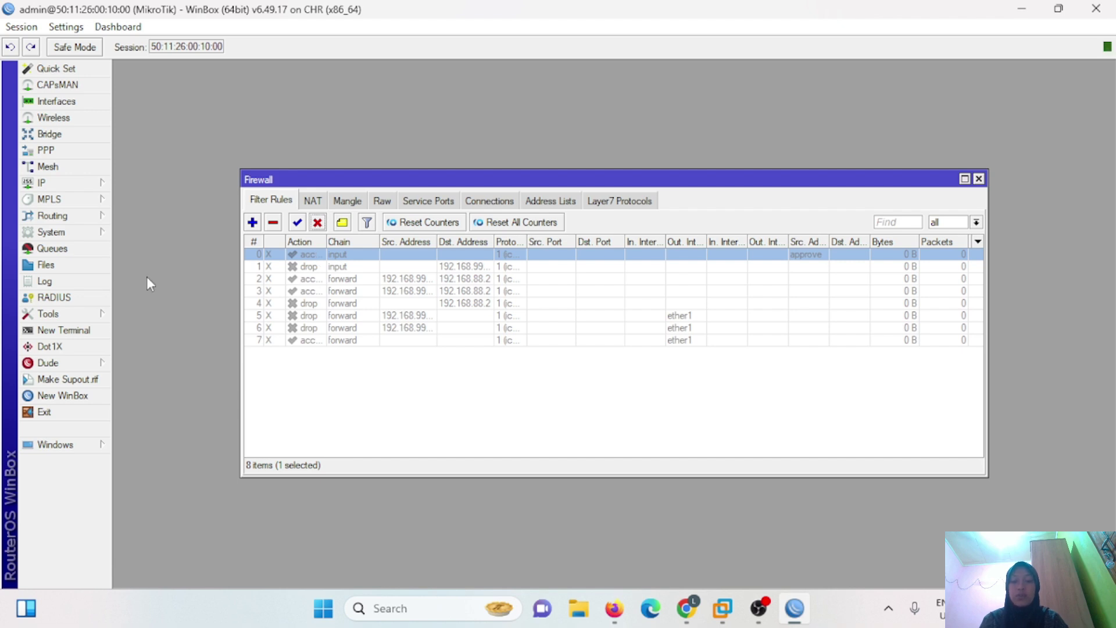
# Step: Allow remote requests in the router's DNS settings and apply the change
pyautogui.click(58, 183)
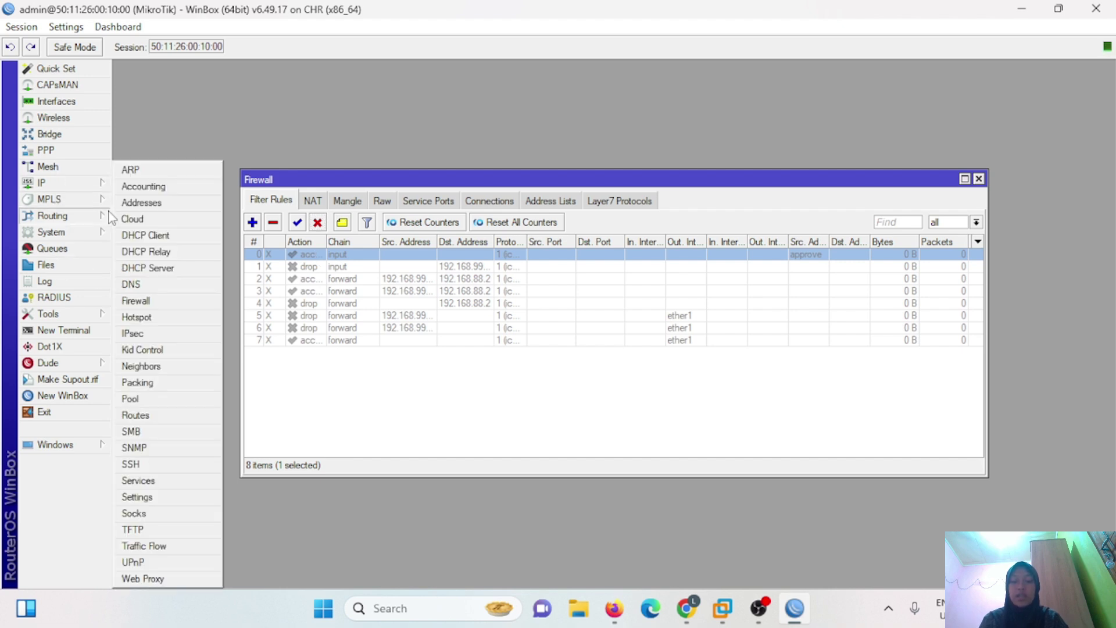
pyautogui.click(148, 285)
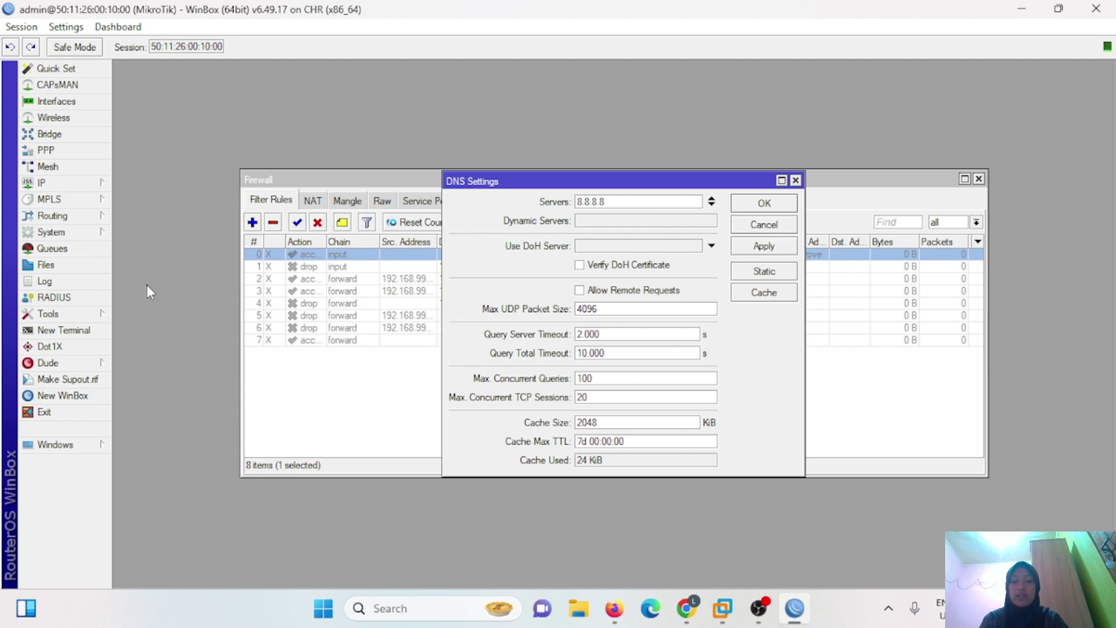
pyautogui.click(579, 290)
pyautogui.click(766, 247)
# Step: Add a static DNS entry named server1.mydomain.com with the address 192.168.100.2
pyautogui.click(774, 272)
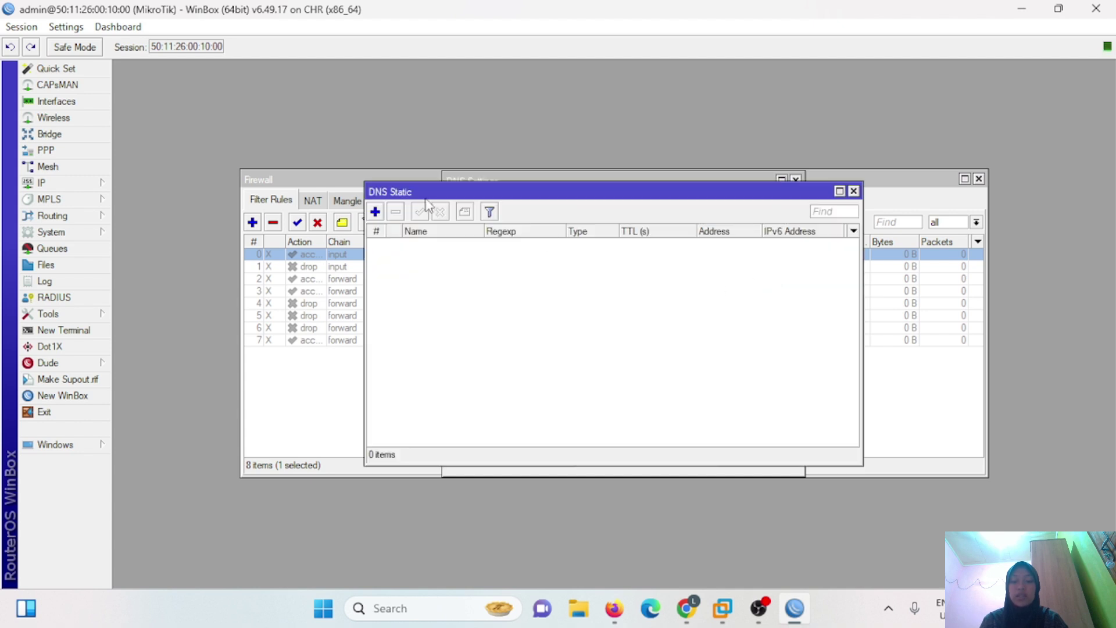
pyautogui.click(375, 211)
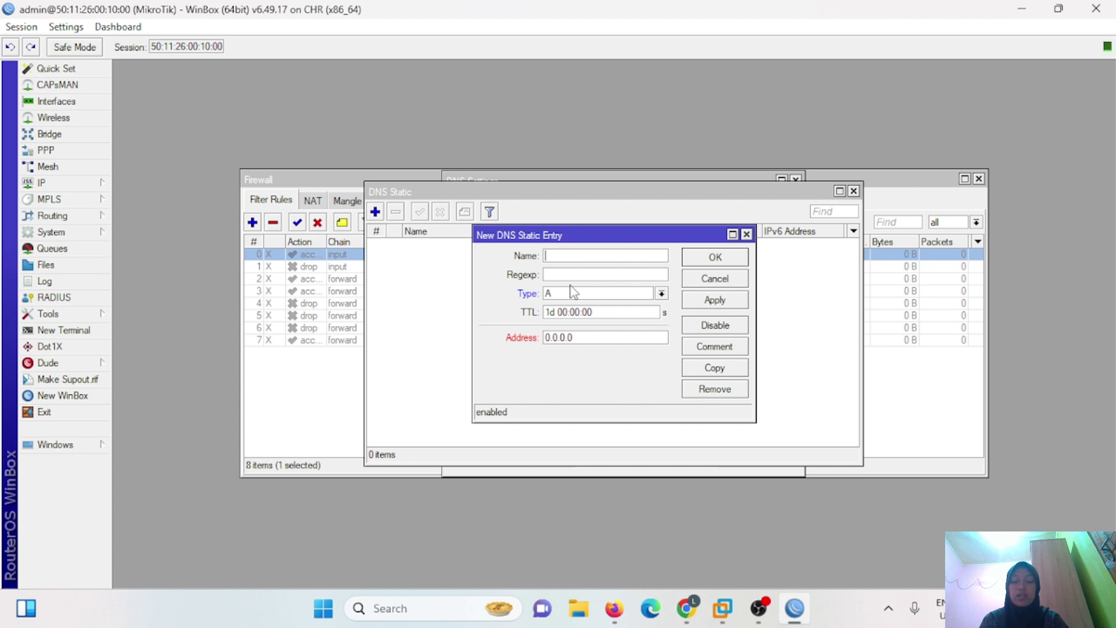
pyautogui.write('GUYNAR')
pyautogui.press('BackSpace')
pyautogui.press('BackSpace')
pyautogui.press('BackSpace')
pyautogui.press('BackSpace')
pyautogui.press('BackSpace')
pyautogui.press('BackSpace')
pyautogui.write('server1.mydomain.com')
pyautogui.click(572, 338)
pyautogui.write('192.168.100.2')
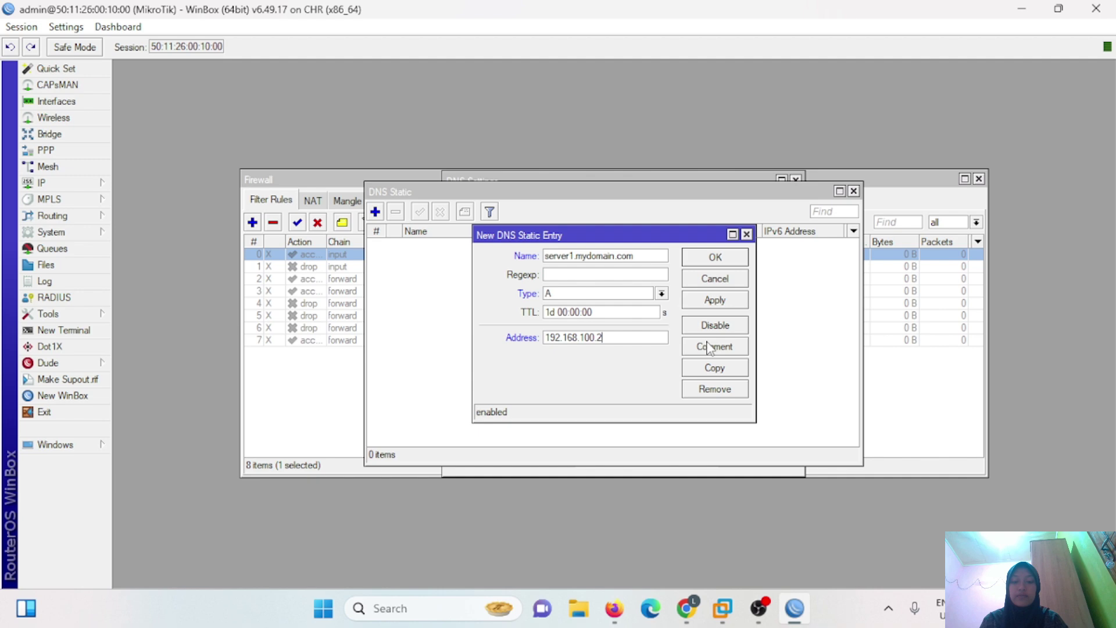
pyautogui.click(724, 258)
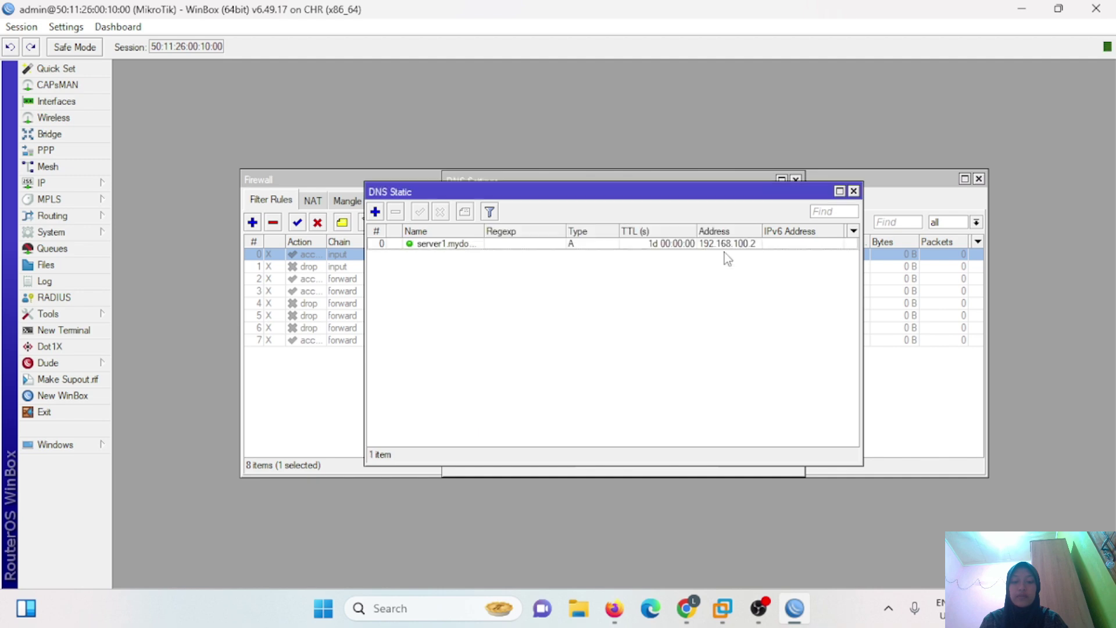
# Step: Add a static DNS entry named server2.mydomain.com with the address 192.168.99.41
pyautogui.click(375, 211)
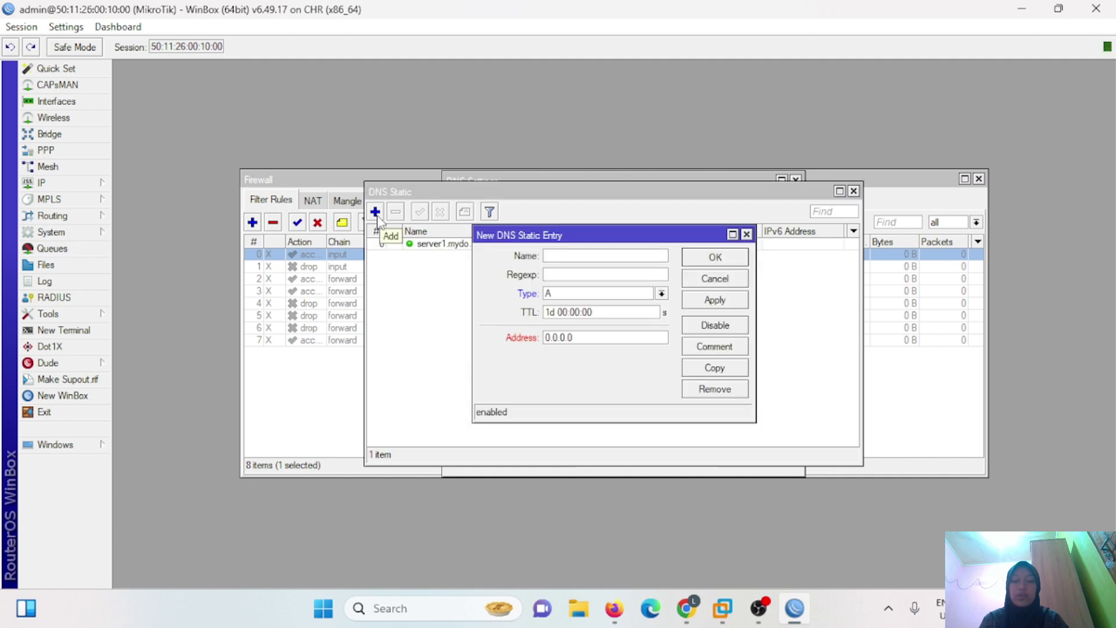
pyautogui.write('server2.mydoma')
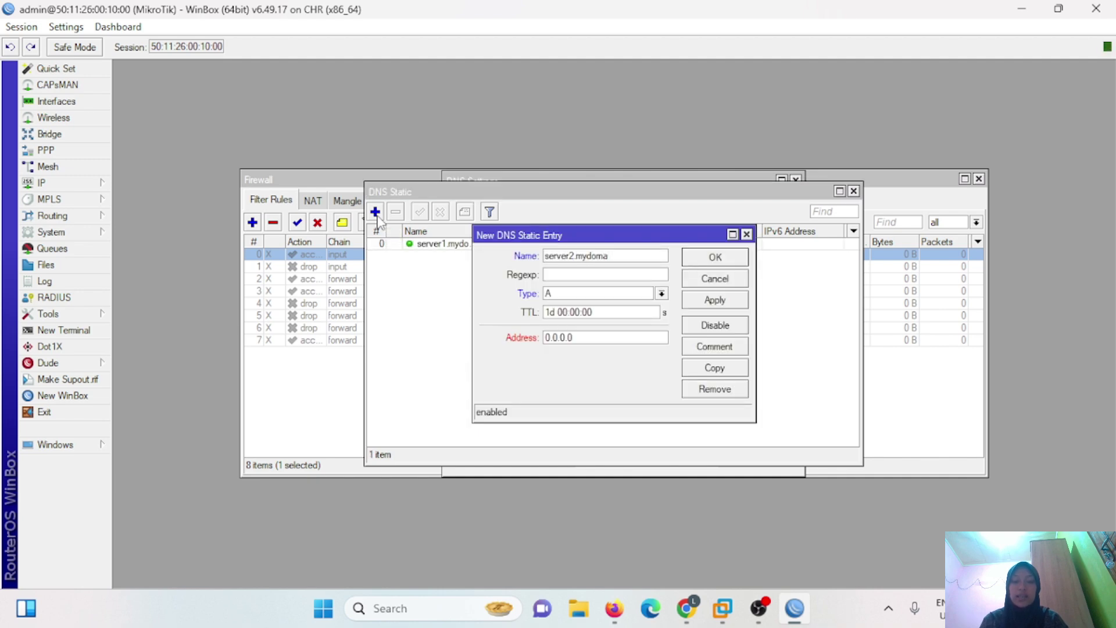
pyautogui.write('in.com')
pyautogui.doubleClick(562, 337)
pyautogui.write('192.168.99.41')
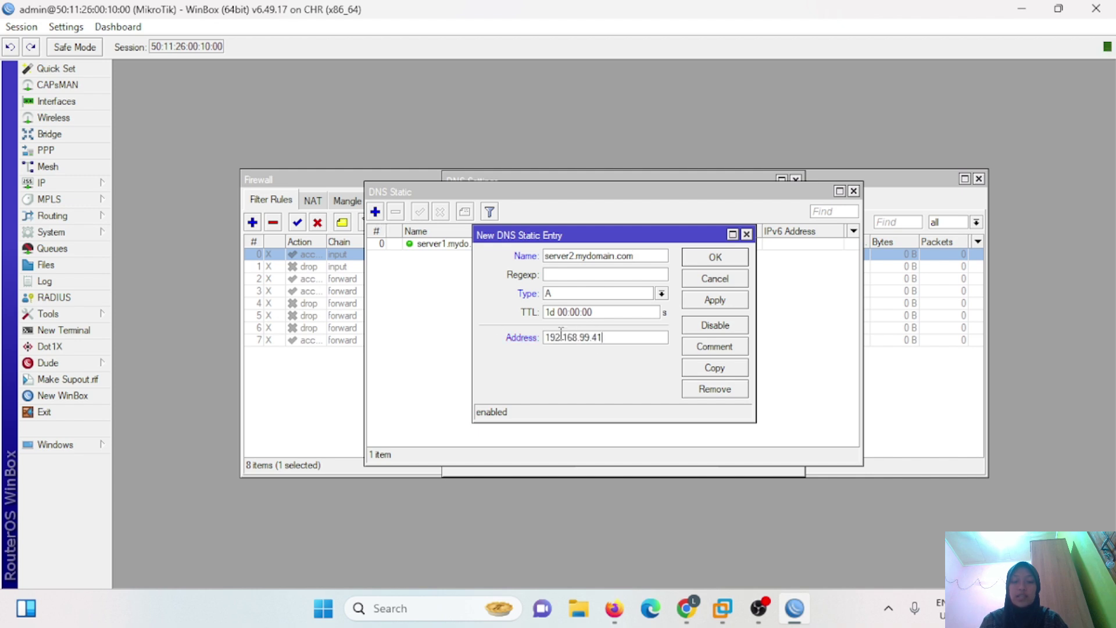
pyautogui.click(724, 260)
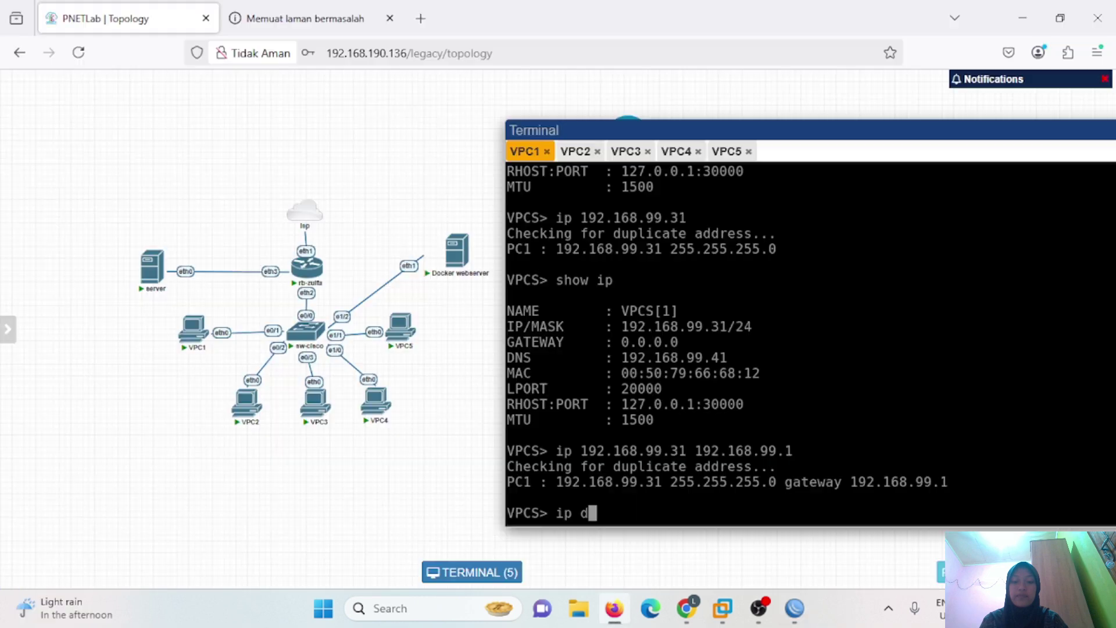
# Step: Run ip dns in VPC1's terminal in the PNETLab lab and check its IP configuration with show ip
pyautogui.write('ns')
pyautogui.press('Return')
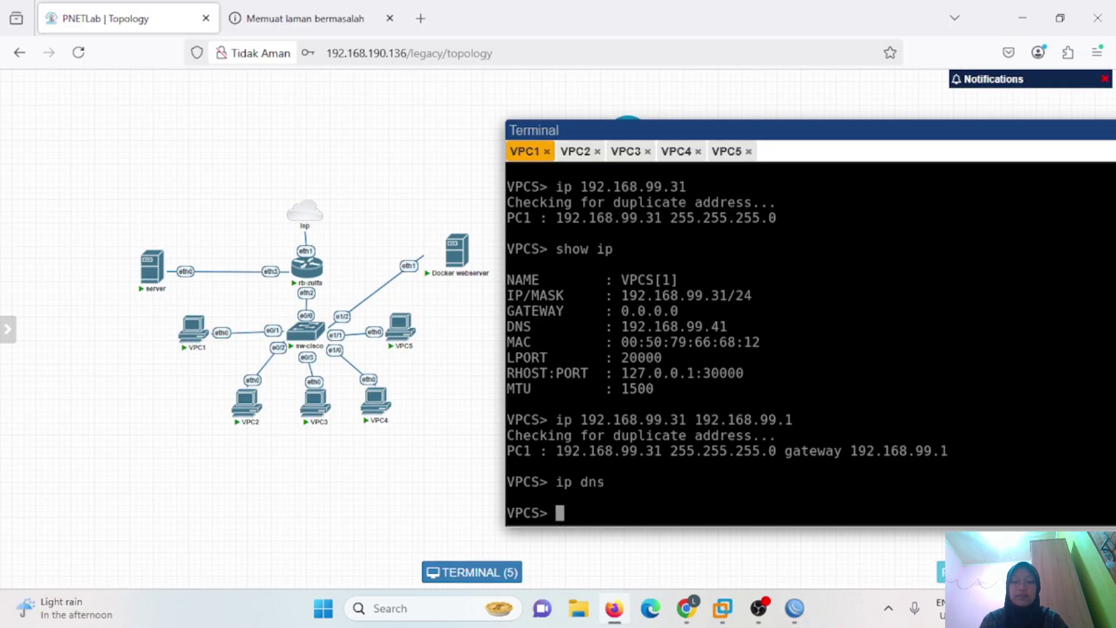
pyautogui.write('show ip')
pyautogui.press('Return')
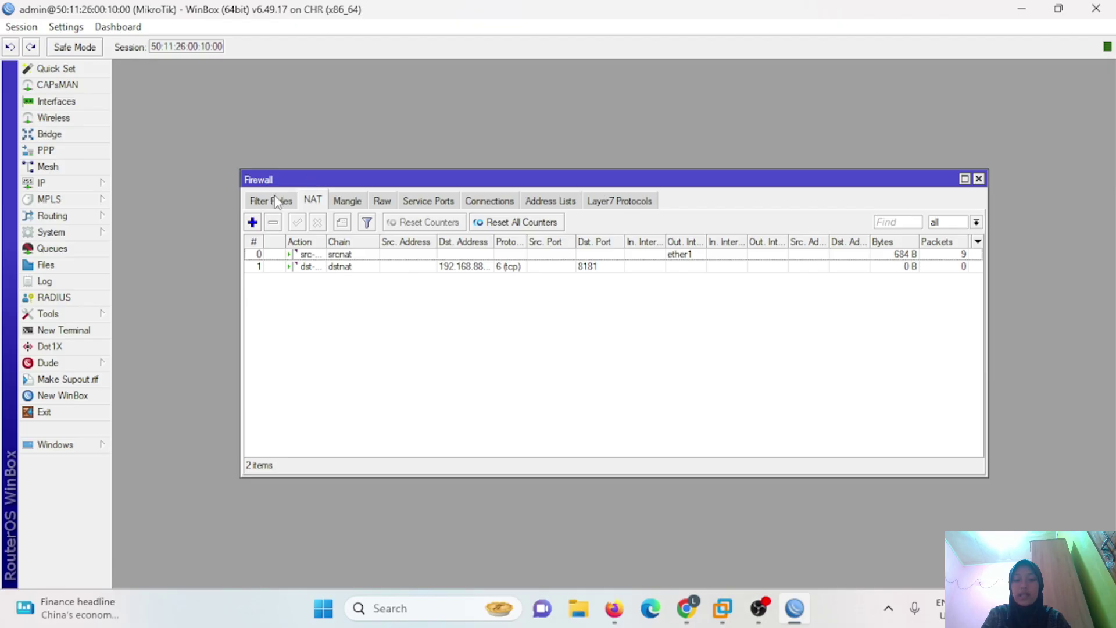
# Step: Add a NAT rule in the dstnat chain for destination address 8.8.8.8 with the action set to redirect
pyautogui.click(253, 222)
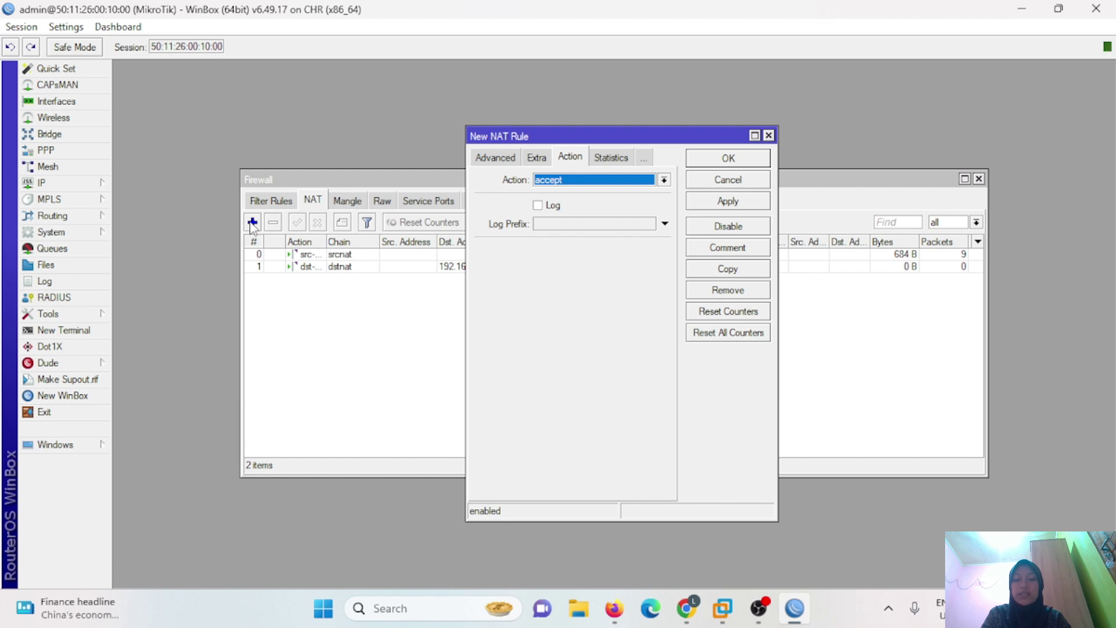
pyautogui.click(497, 161)
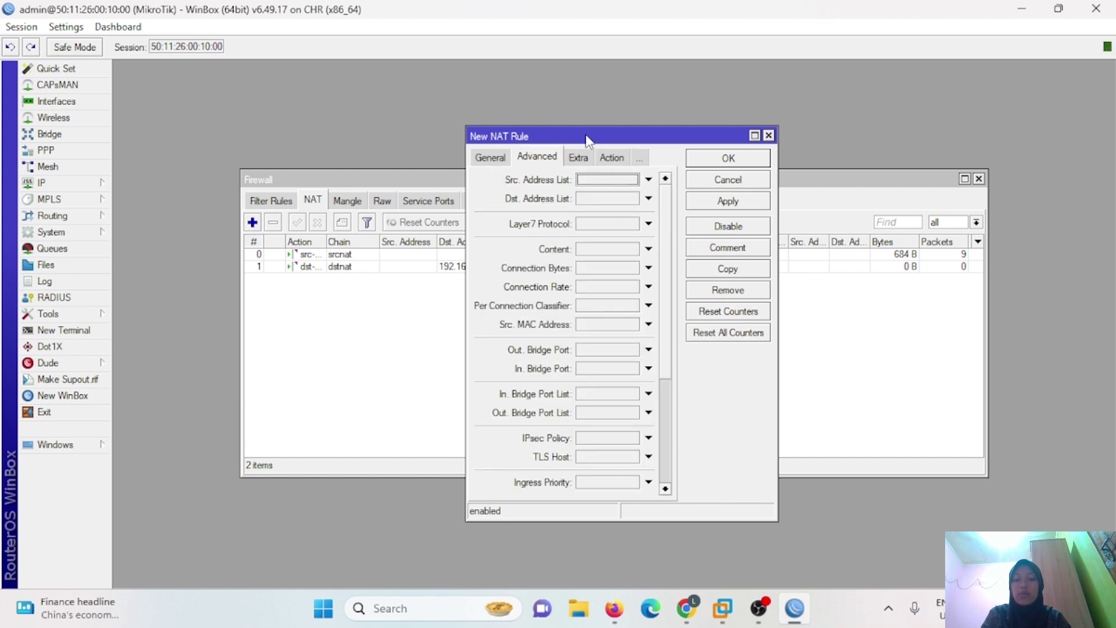
pyautogui.click(611, 158)
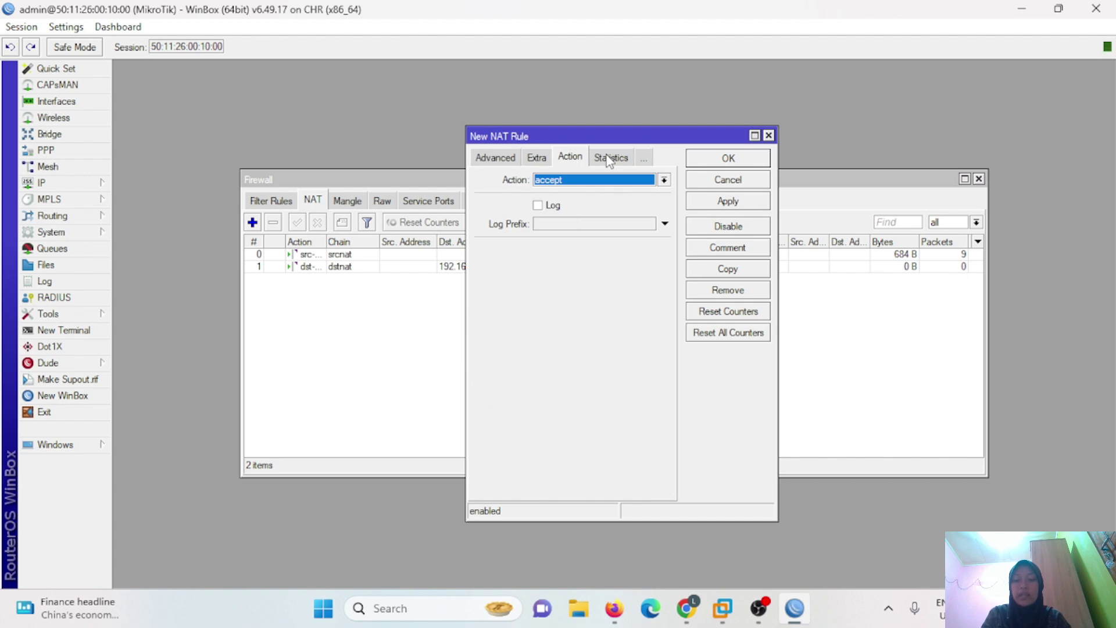
pyautogui.click(663, 180)
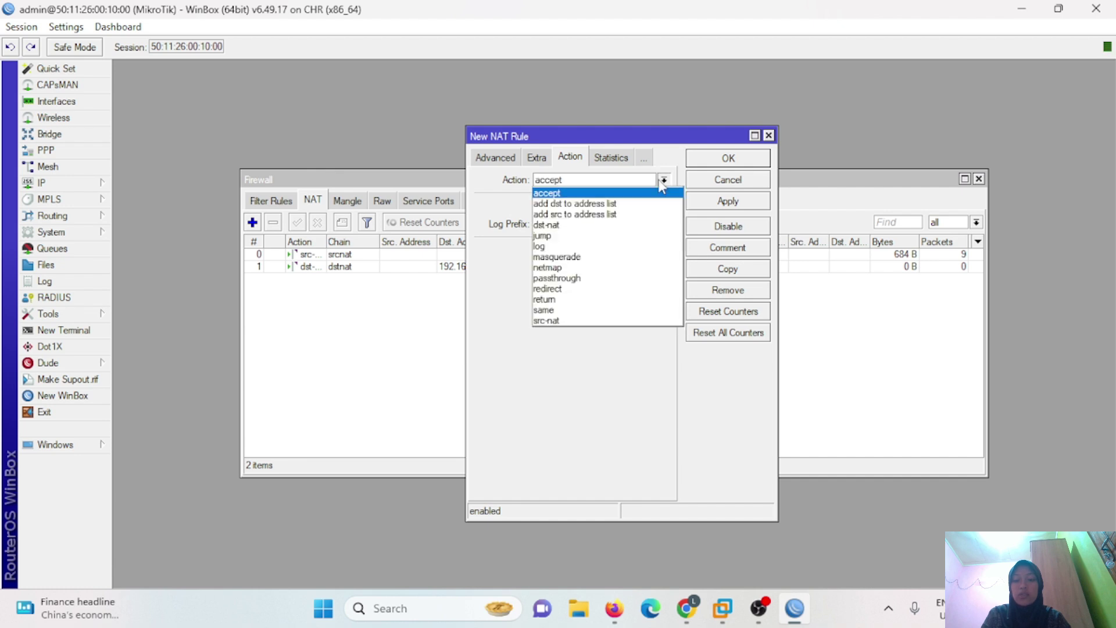
pyautogui.click(620, 225)
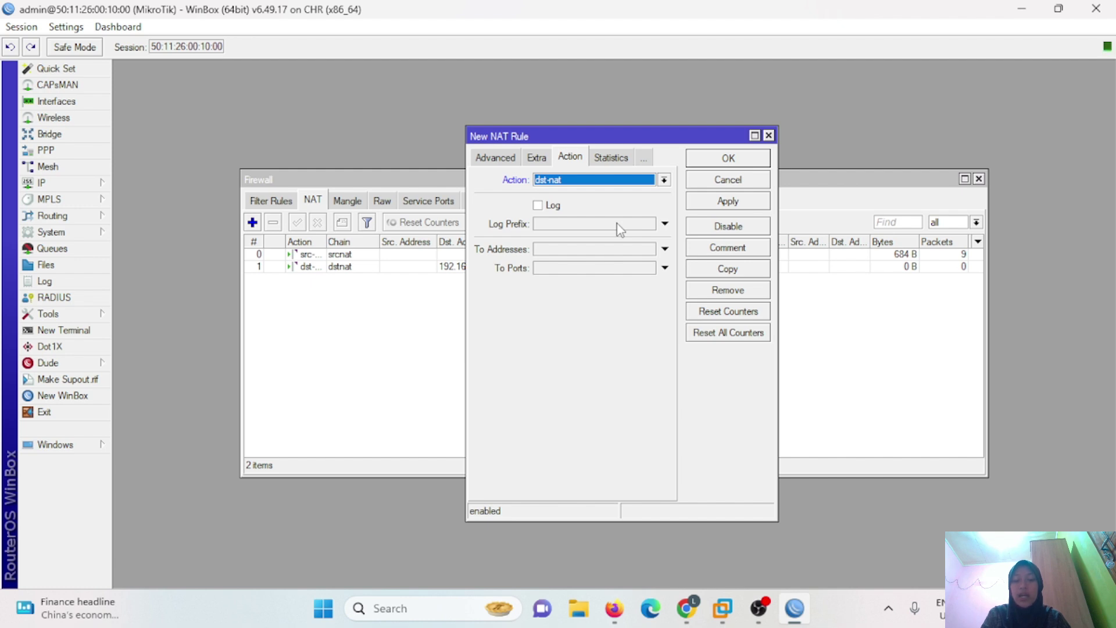
pyautogui.click(664, 180)
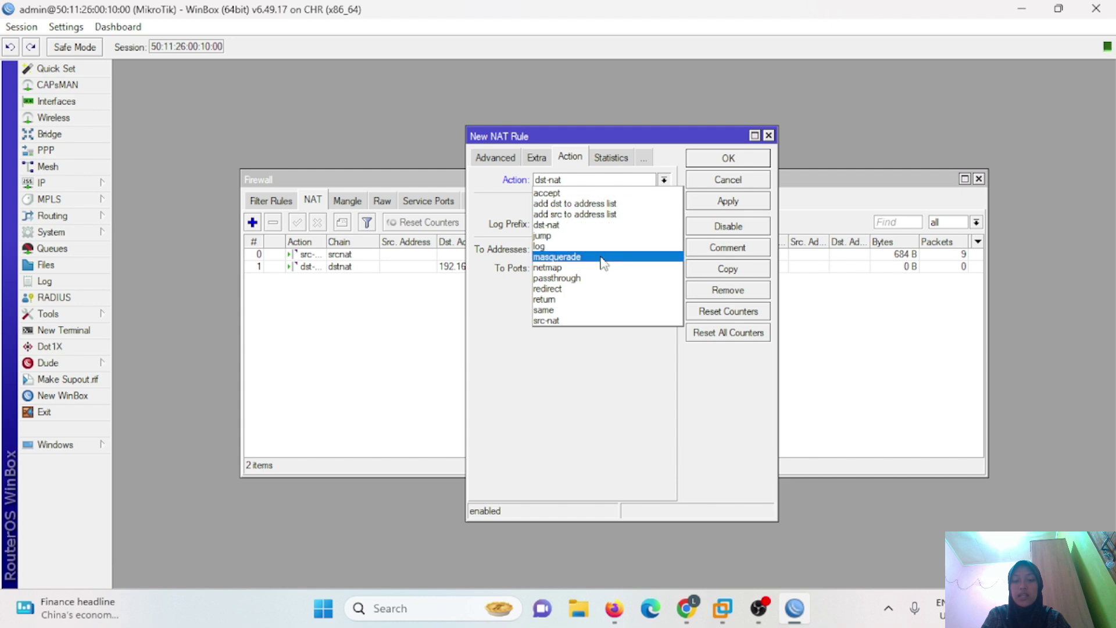
pyautogui.click(580, 291)
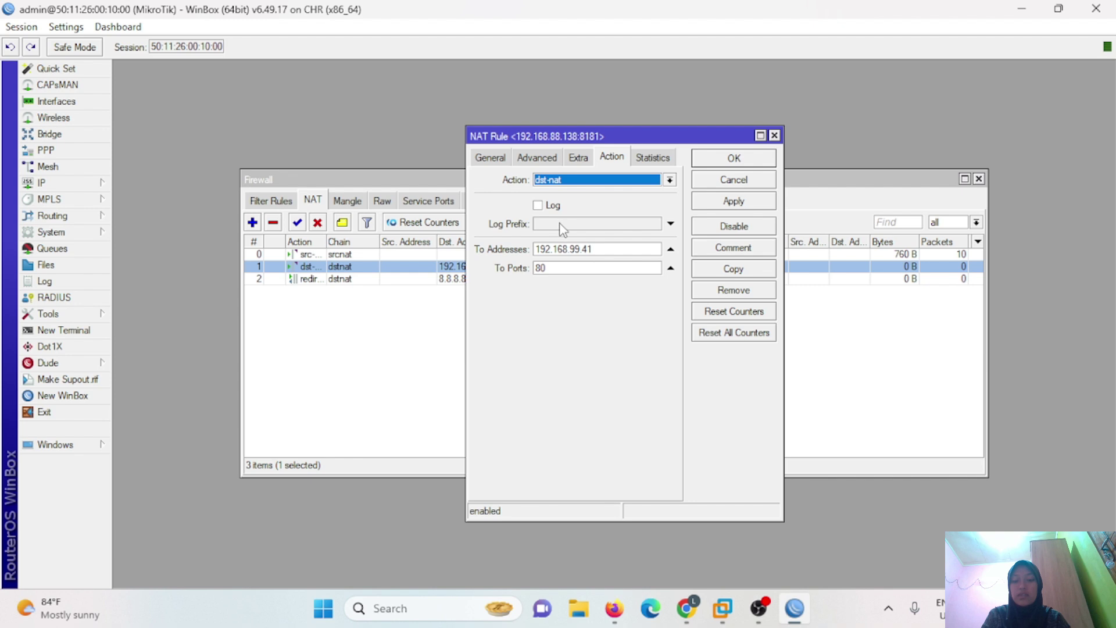
# Step: Review the general settings of the existing dst-nat rule for port 8181 and close the rule
pyautogui.click(492, 158)
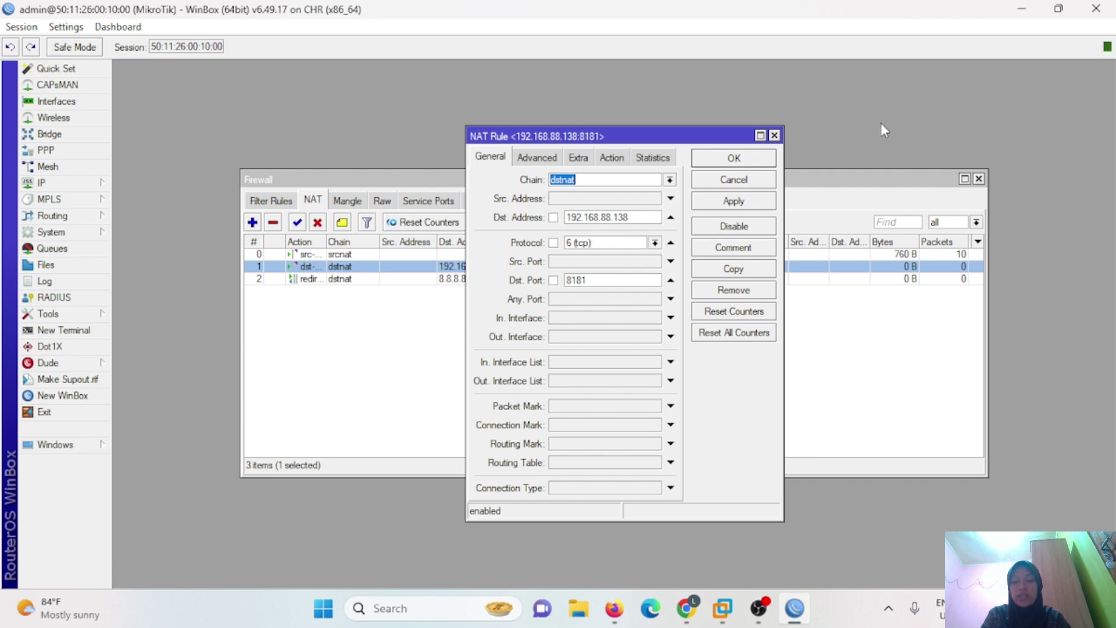
pyautogui.click(775, 136)
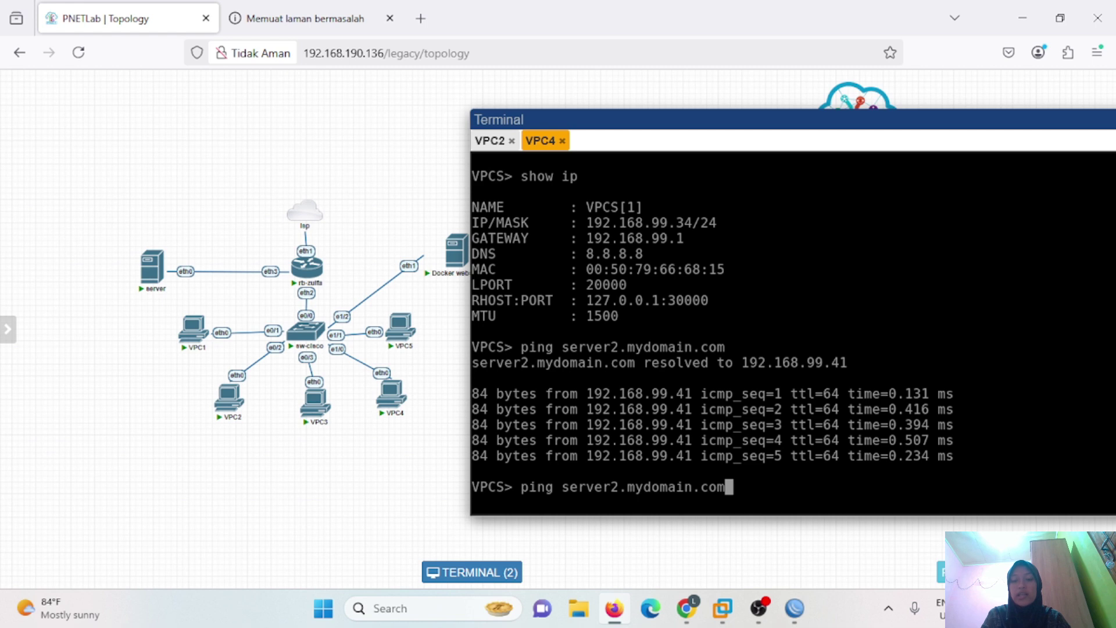
# Step: Switch to the PNETLab lab and ping server2.mydomain.com from VPC4's terminal, stopping after a few replies
pyautogui.press('Return')
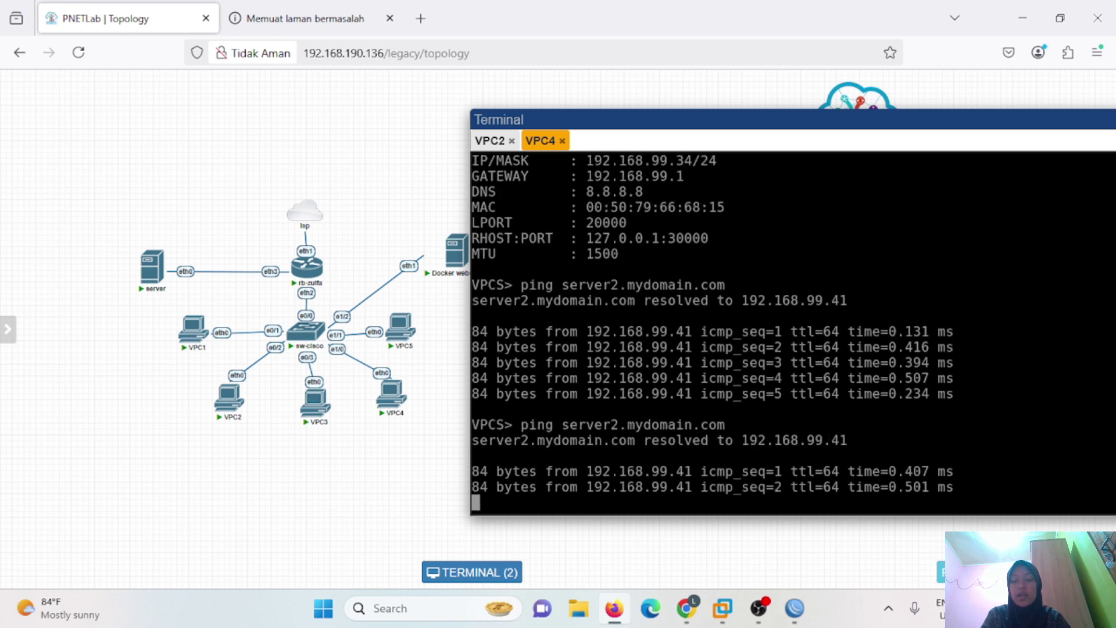
pyautogui.hotkey('ctrl', 'c')
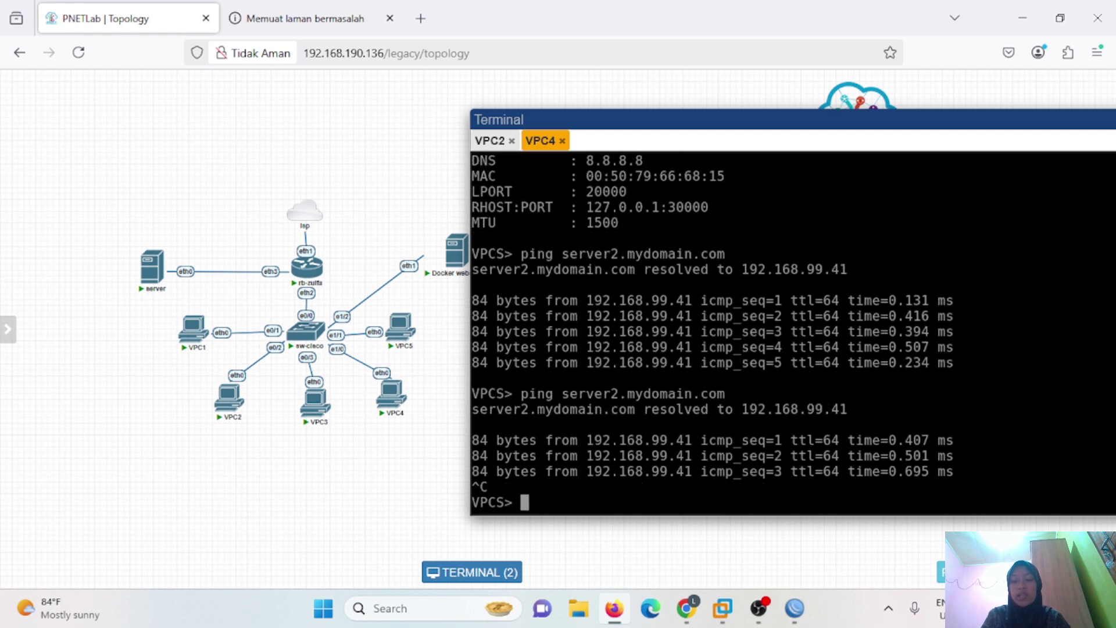